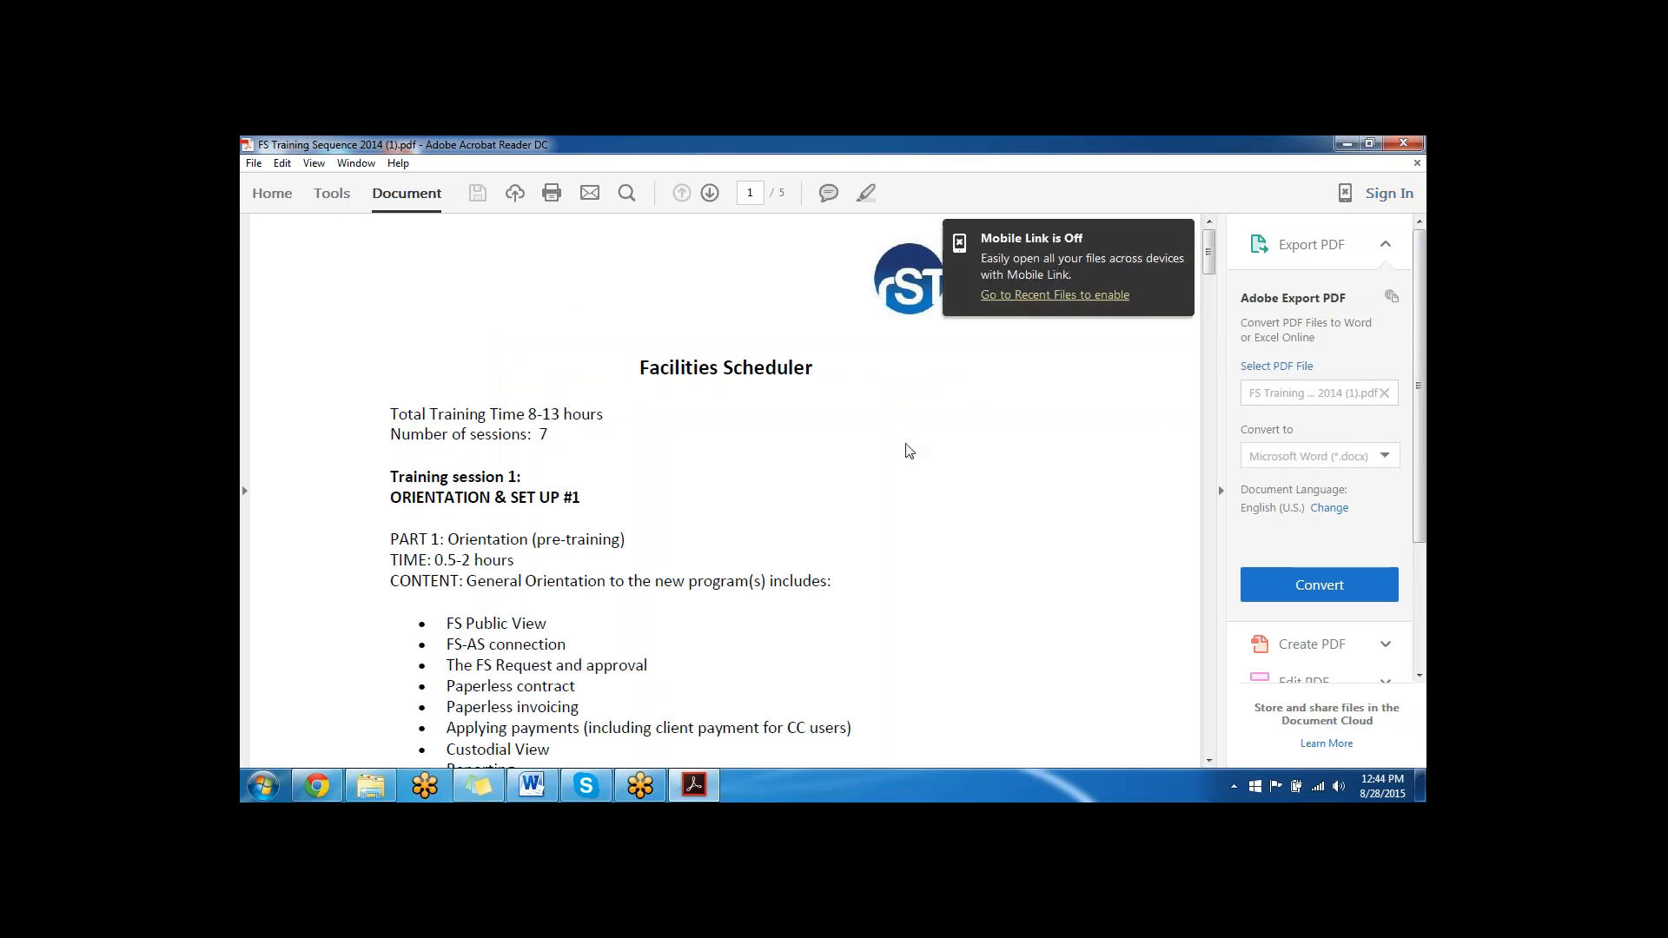
- Review the Facilities Scheduler training outline from session 1 to session 3's AS-FS Relationship and FS Calendar sections
{"action": "scroll", "coordinate": [949, 439], "scroll_direction": "down", "scroll_amount": 5}
{"action": "scroll", "coordinate": [955, 428], "scroll_direction": "down", "scroll_amount": 10}
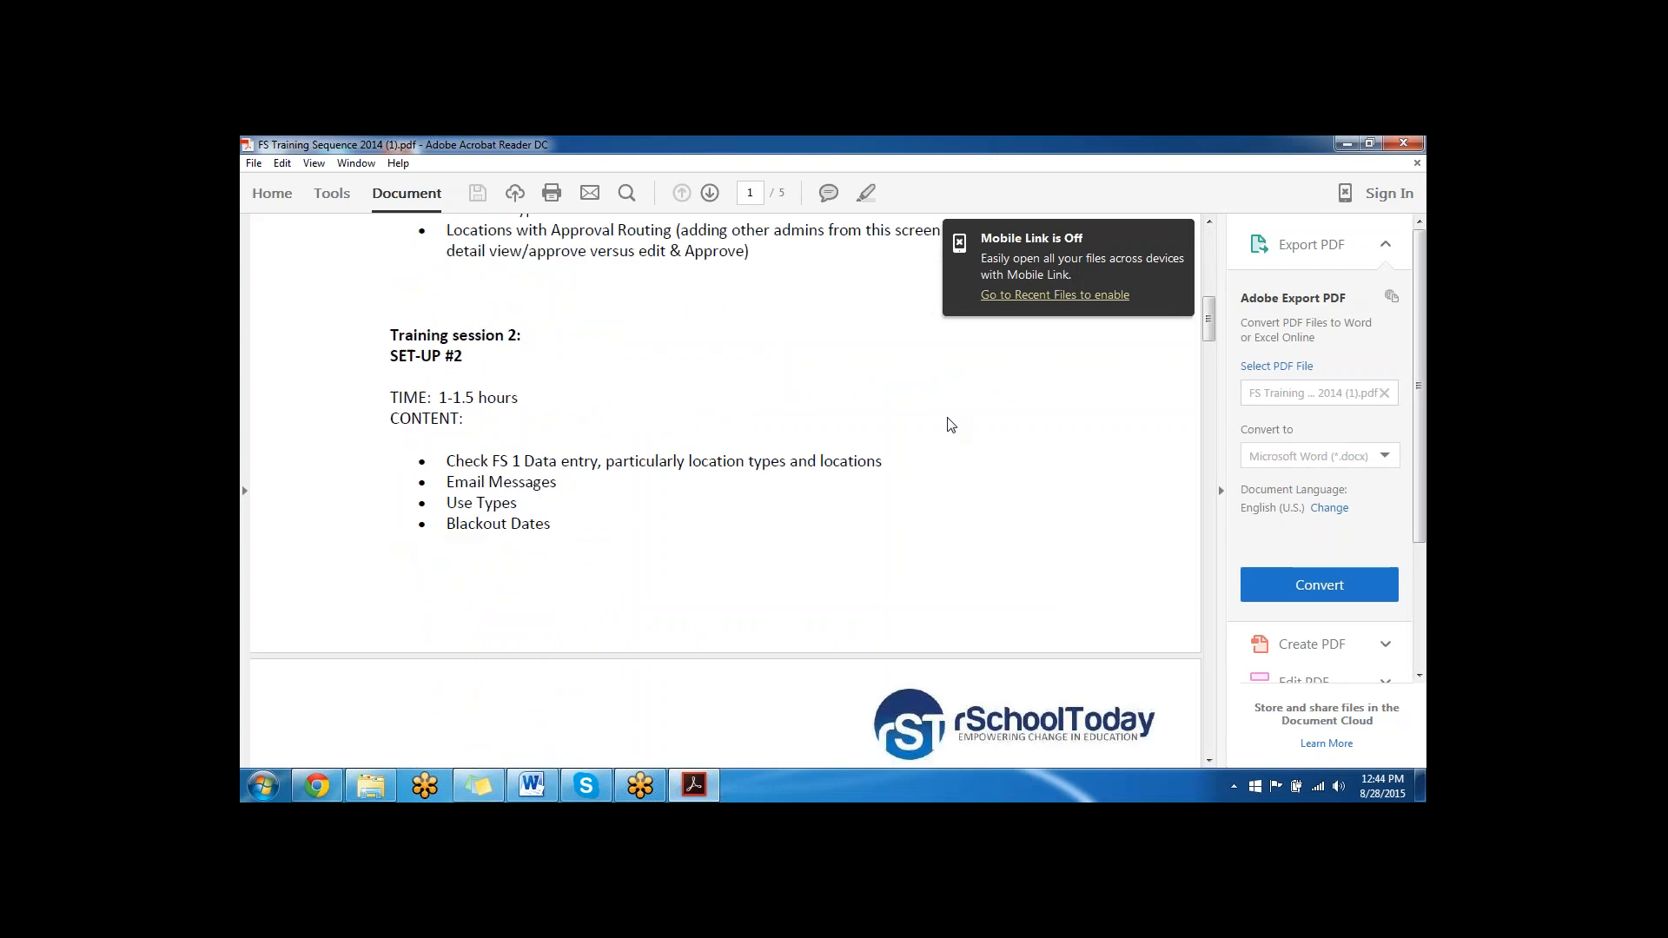
{"action": "scroll", "coordinate": [855, 402], "scroll_direction": "down", "scroll_amount": 3}
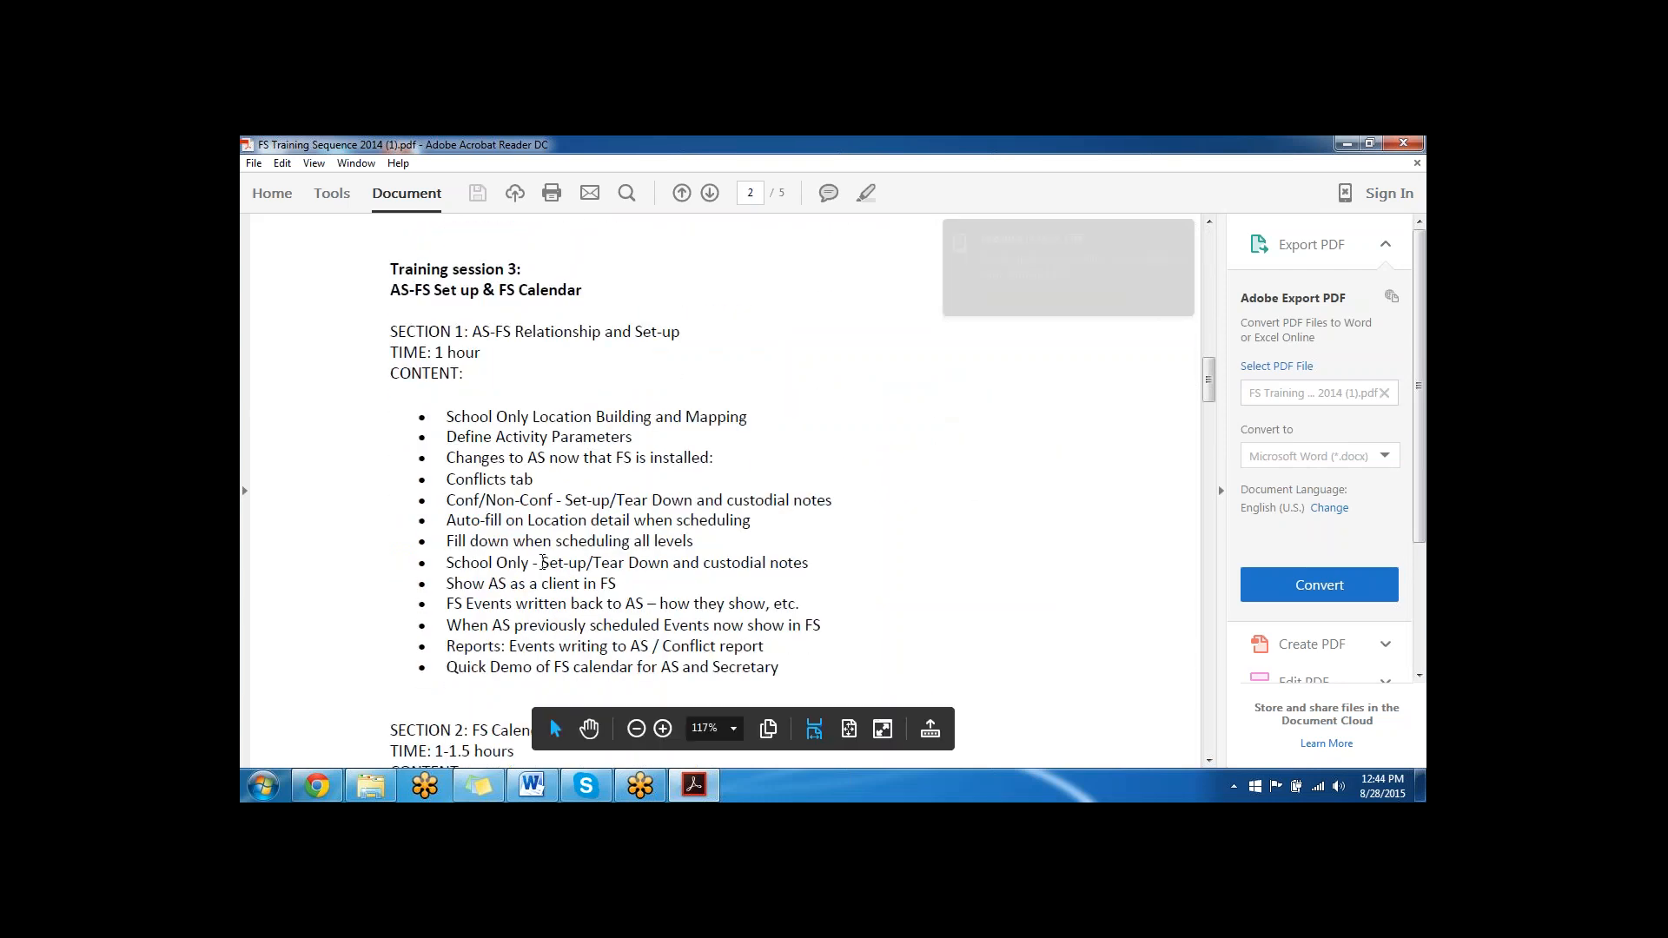
{"action": "scroll", "coordinate": [580, 511], "scroll_direction": "down", "scroll_amount": 1}
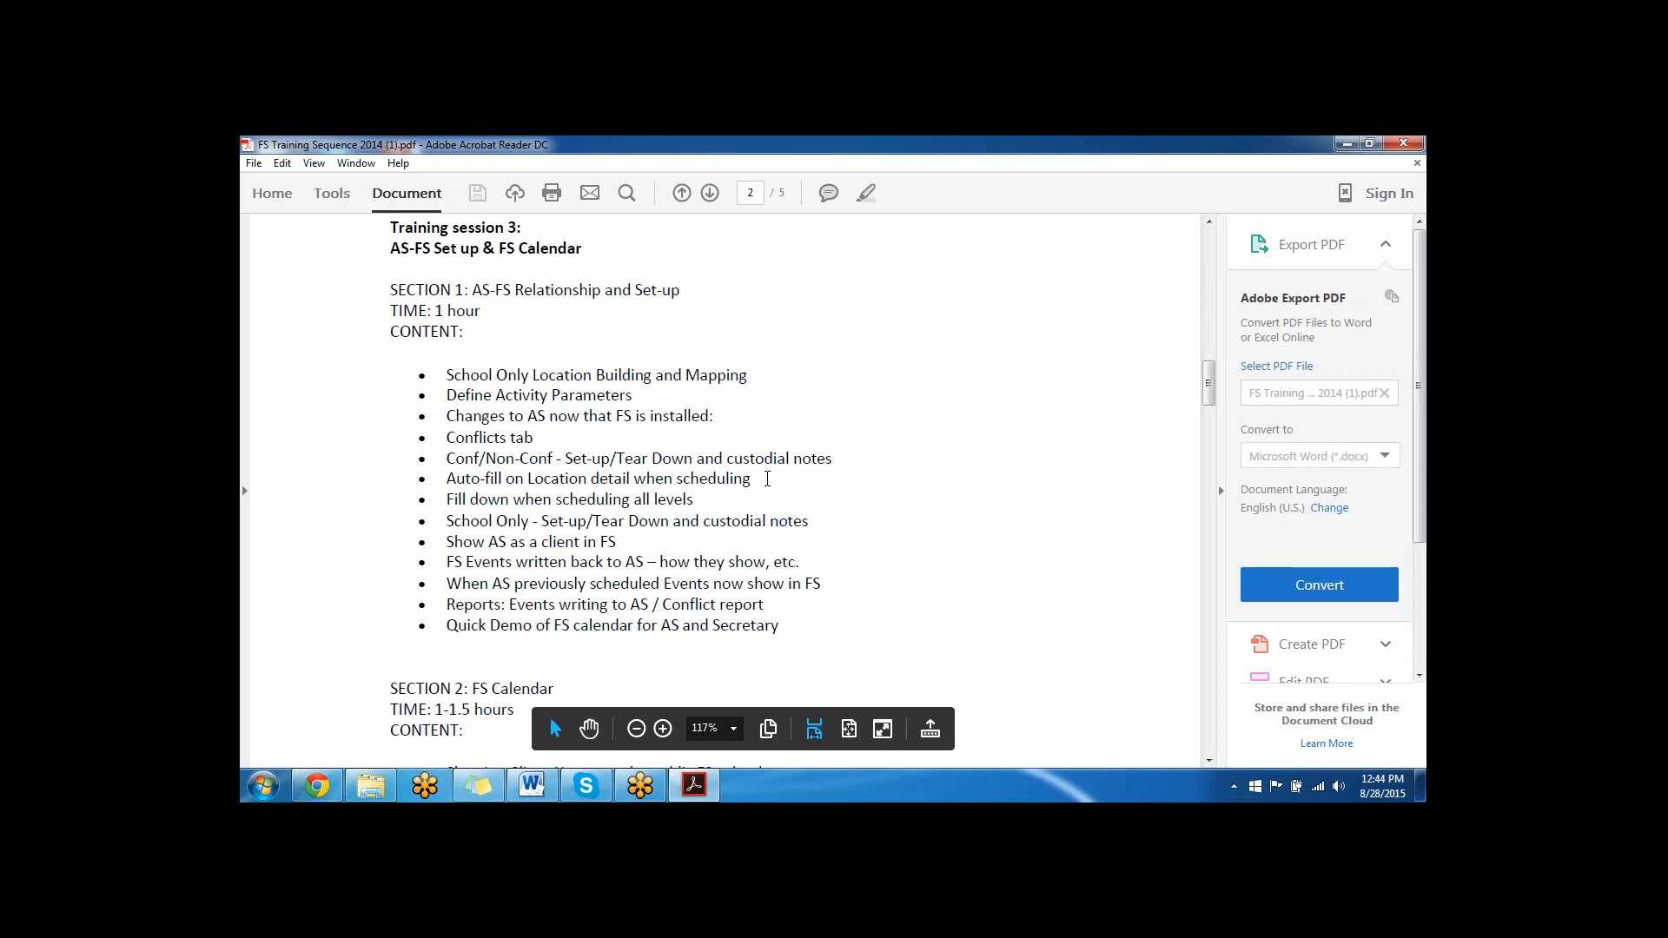
{"action": "scroll", "coordinate": [694, 467], "scroll_direction": "down", "scroll_amount": 5}
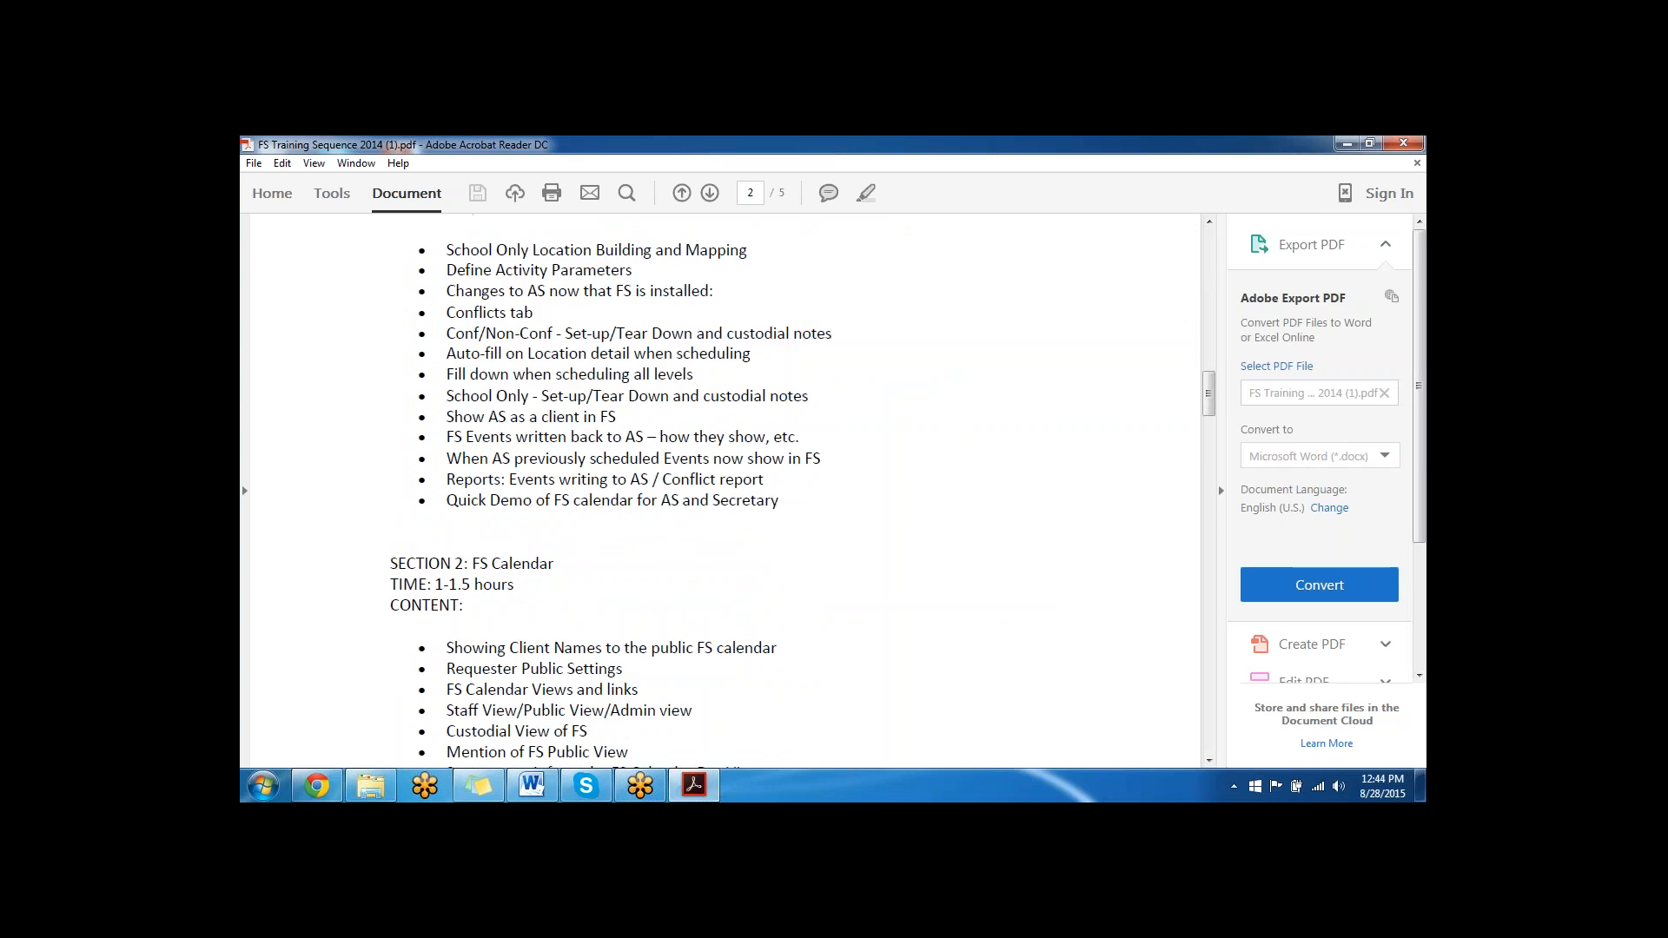
{"action": "scroll", "coordinate": [550, 718], "scroll_direction": "up", "scroll_amount": 1}
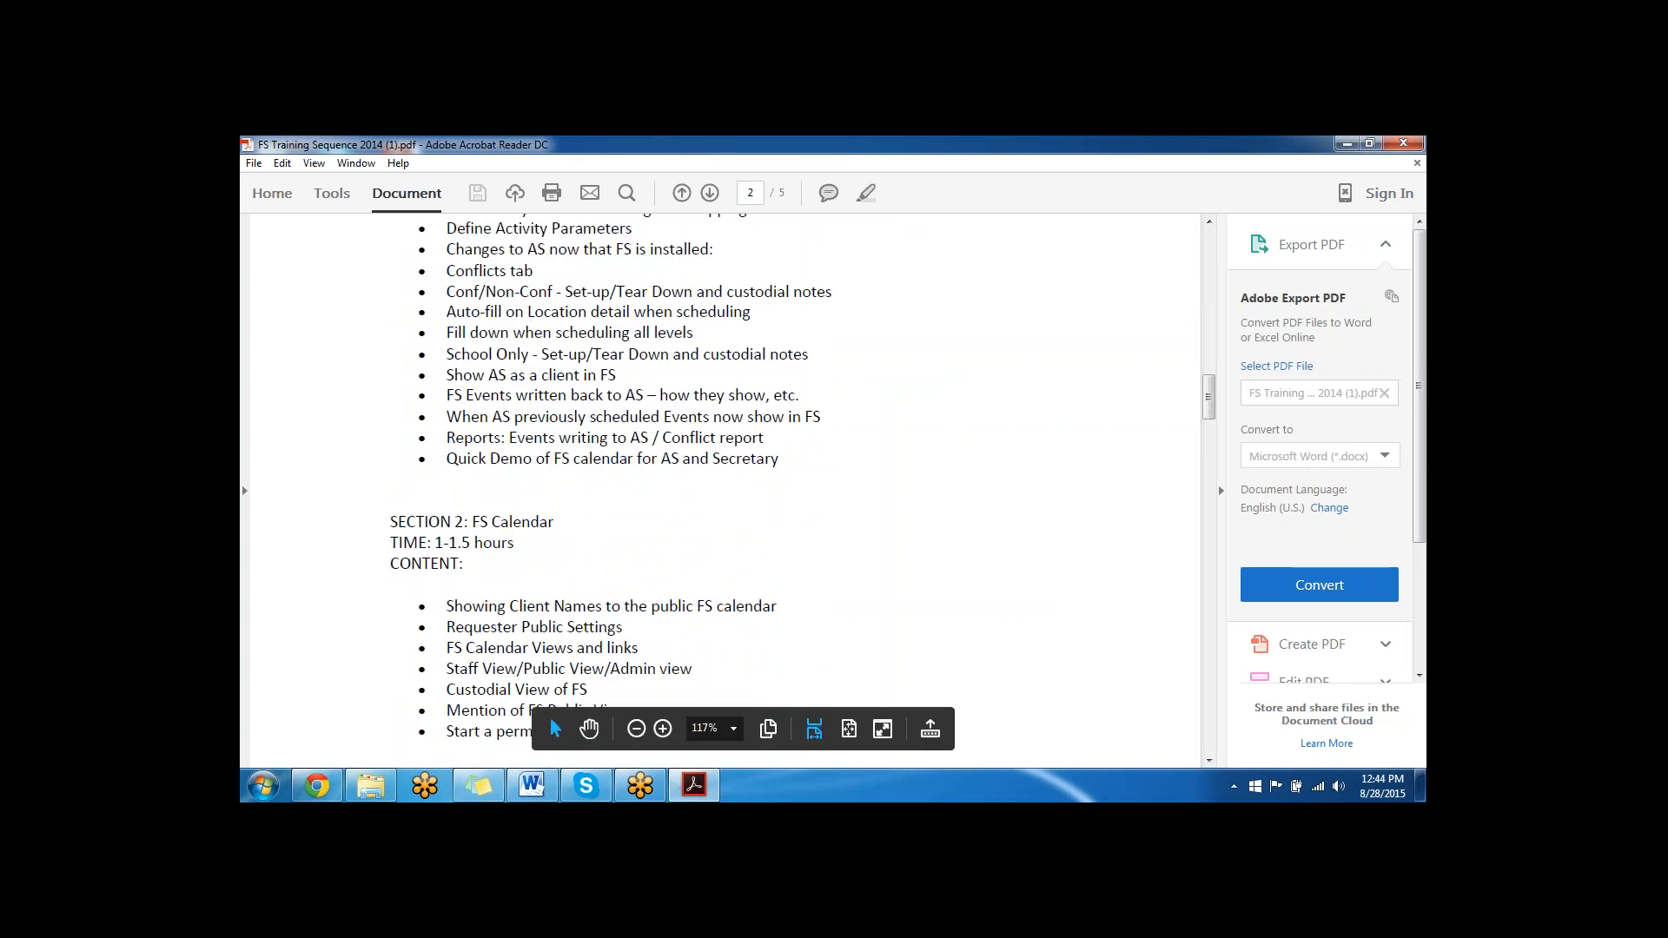
{"action": "scroll", "coordinate": [890, 530], "scroll_direction": "up", "scroll_amount": 1}
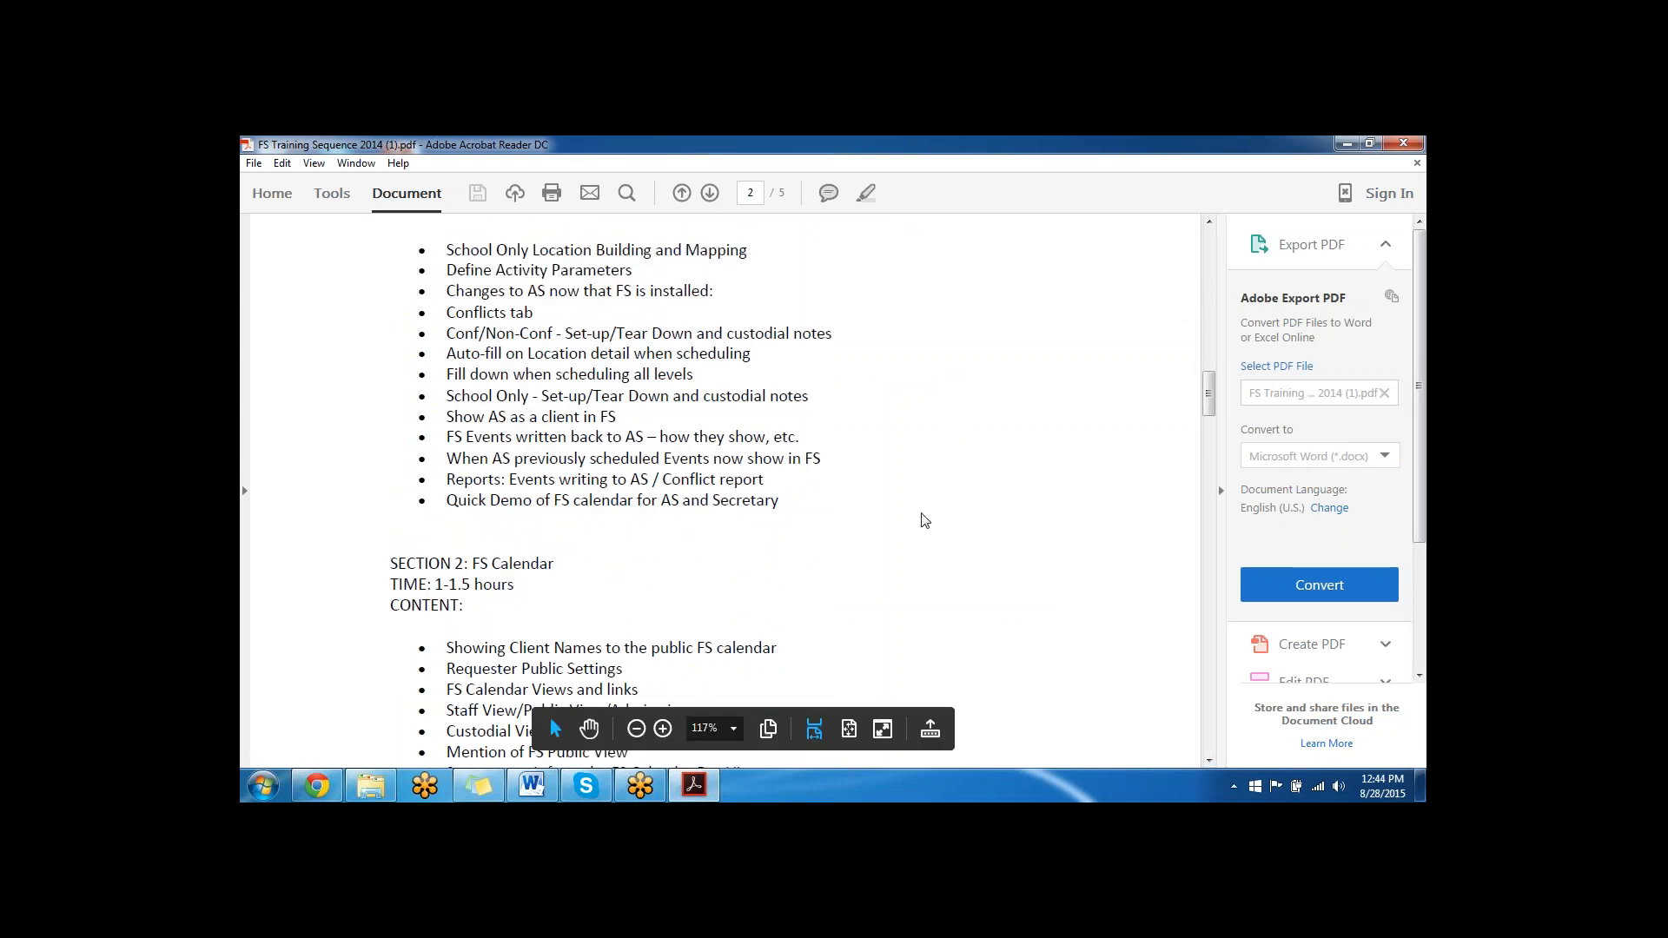
- Switch to the Green Academy Training site in Chrome and return to the Gateway School's Control Panel
{"action": "left_click", "coordinate": [327, 786]}
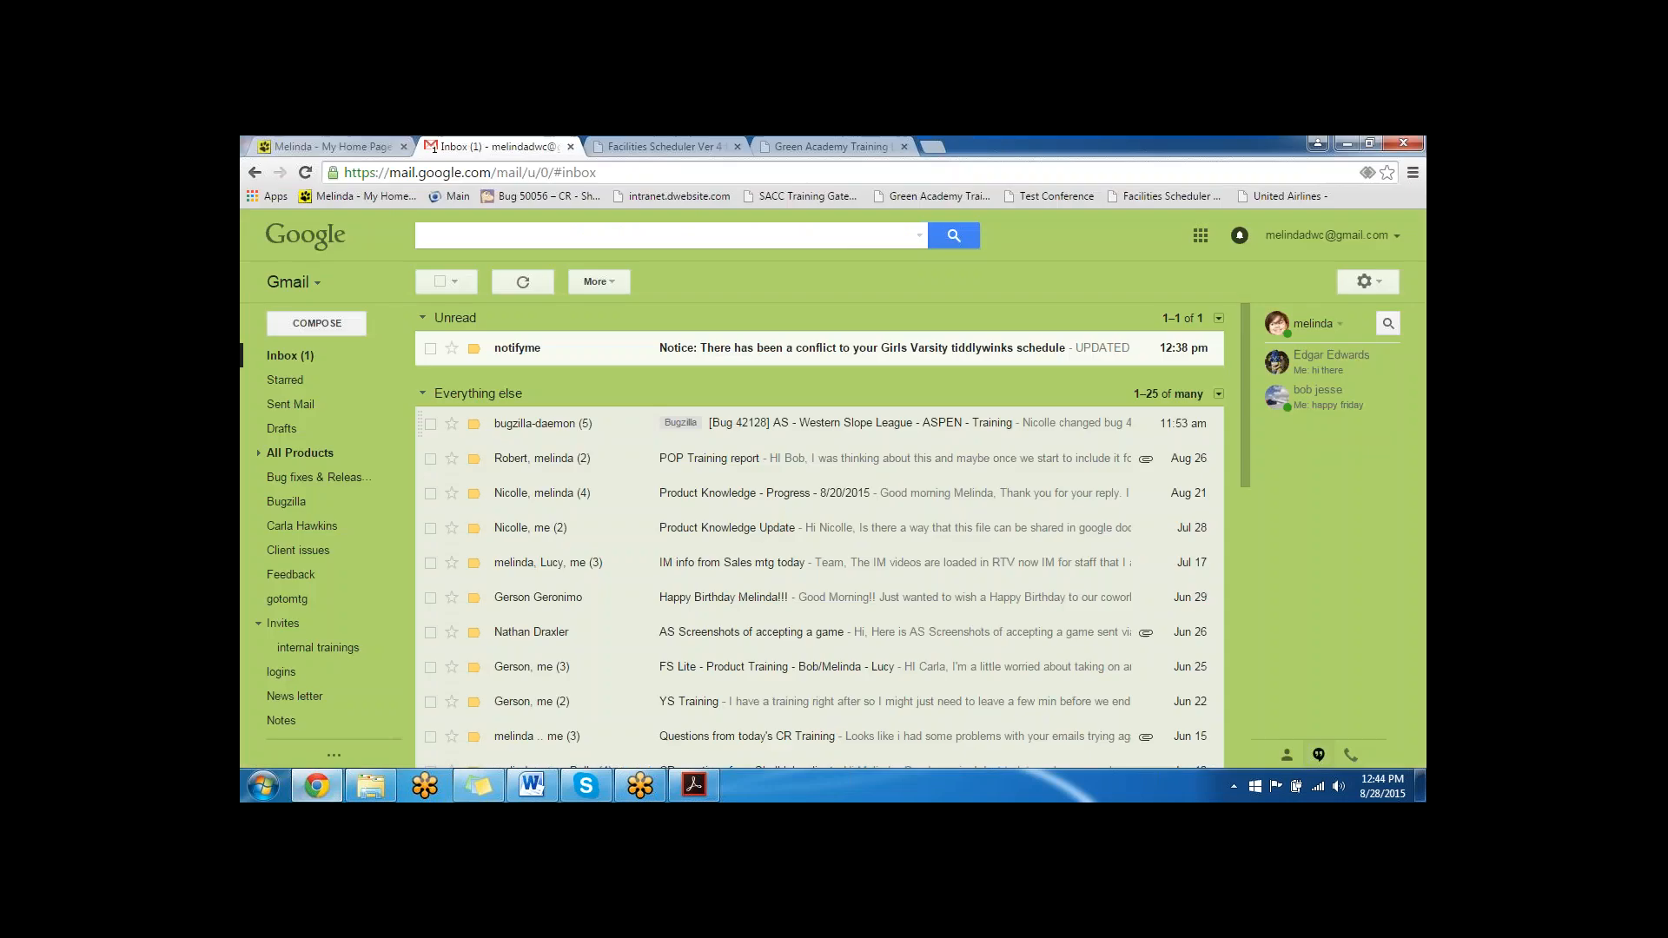
{"action": "left_click", "coordinate": [830, 147]}
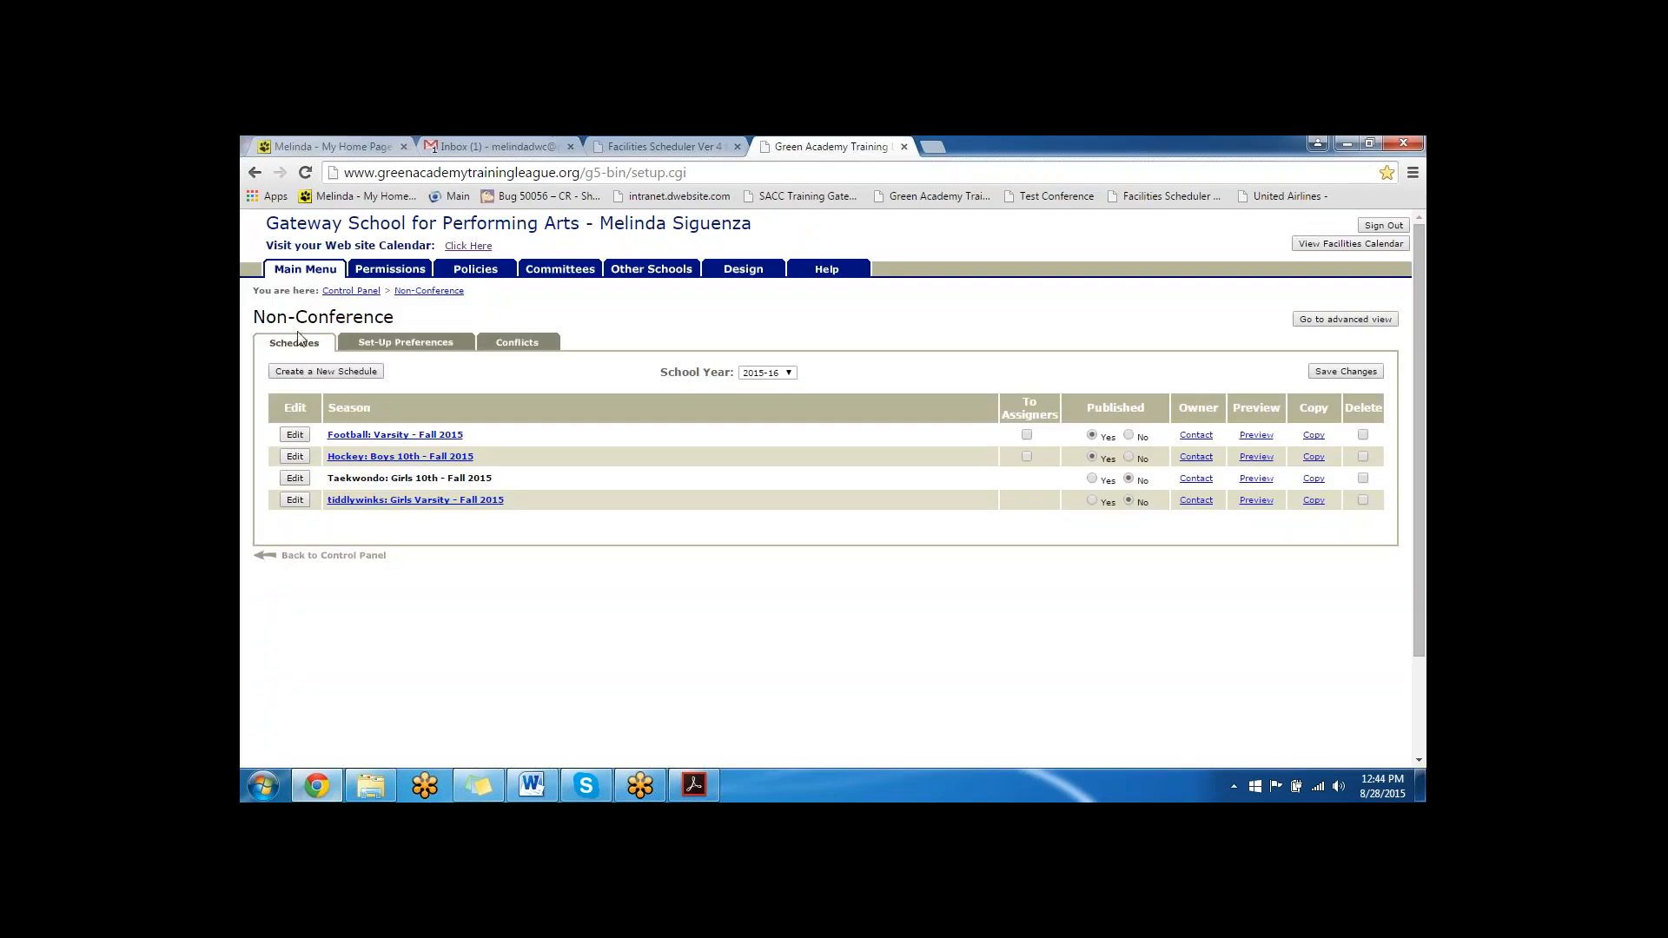
{"action": "left_click", "coordinate": [351, 291]}
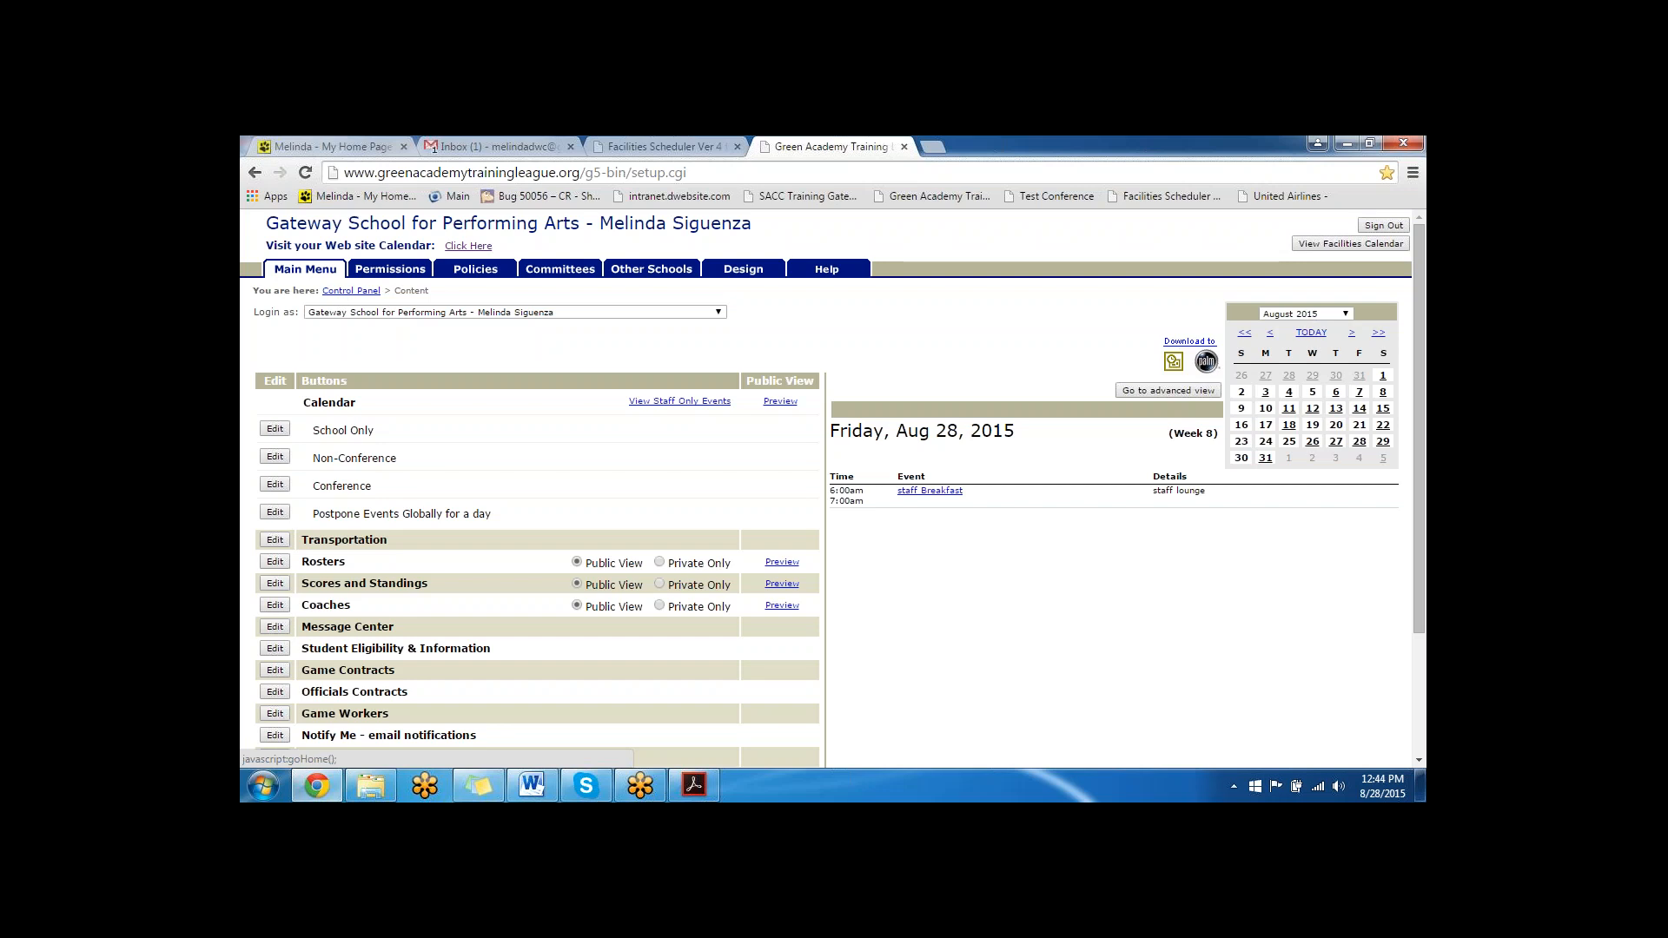
{"action": "left_click", "coordinate": [389, 313]}
{"action": "left_click", "coordinate": [388, 313]}
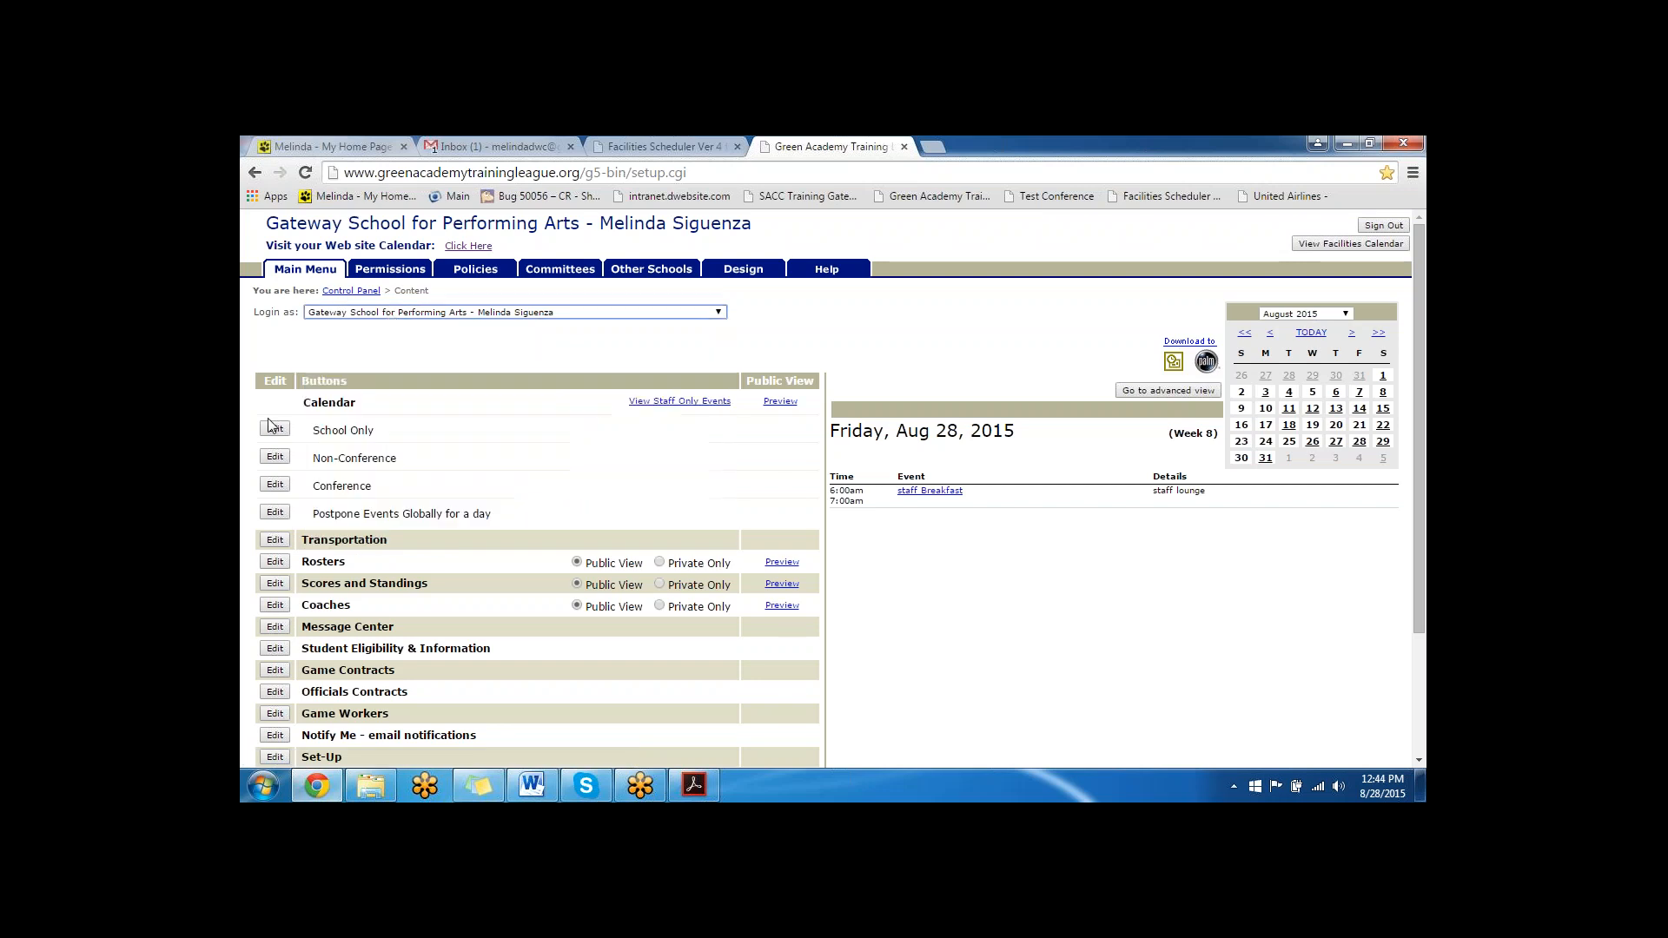
- Open the School Only calendar's set-up preferences and display its Locations listing
{"action": "left_click", "coordinate": [275, 429]}
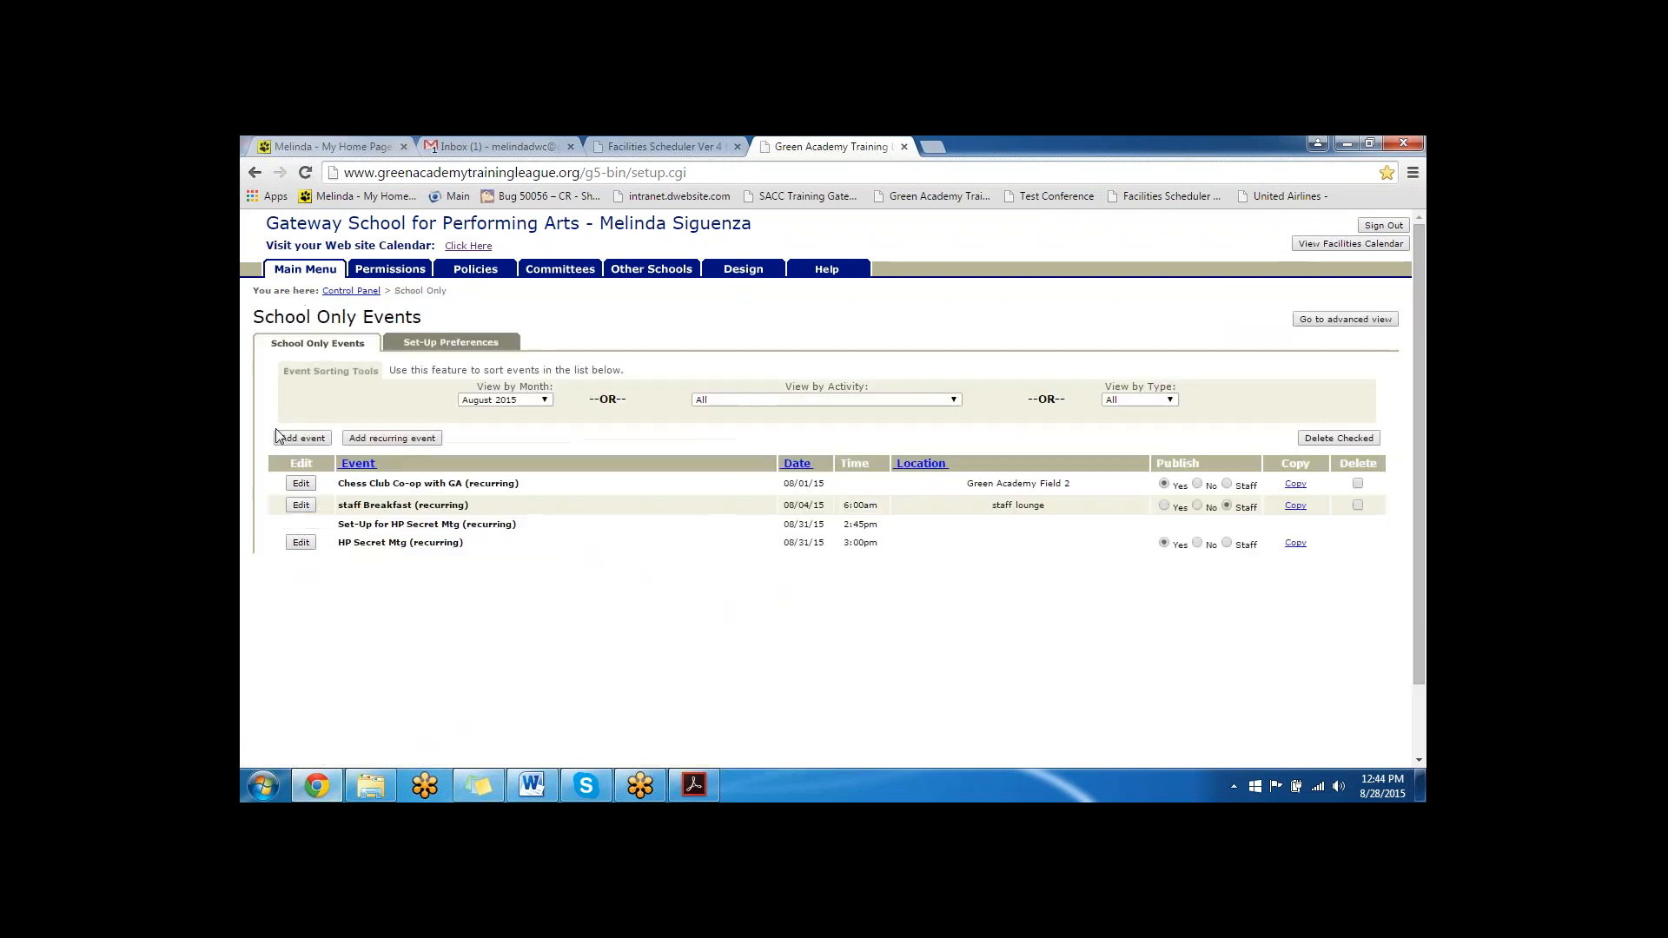
{"action": "left_click", "coordinate": [451, 341]}
{"action": "left_click", "coordinate": [323, 468]}
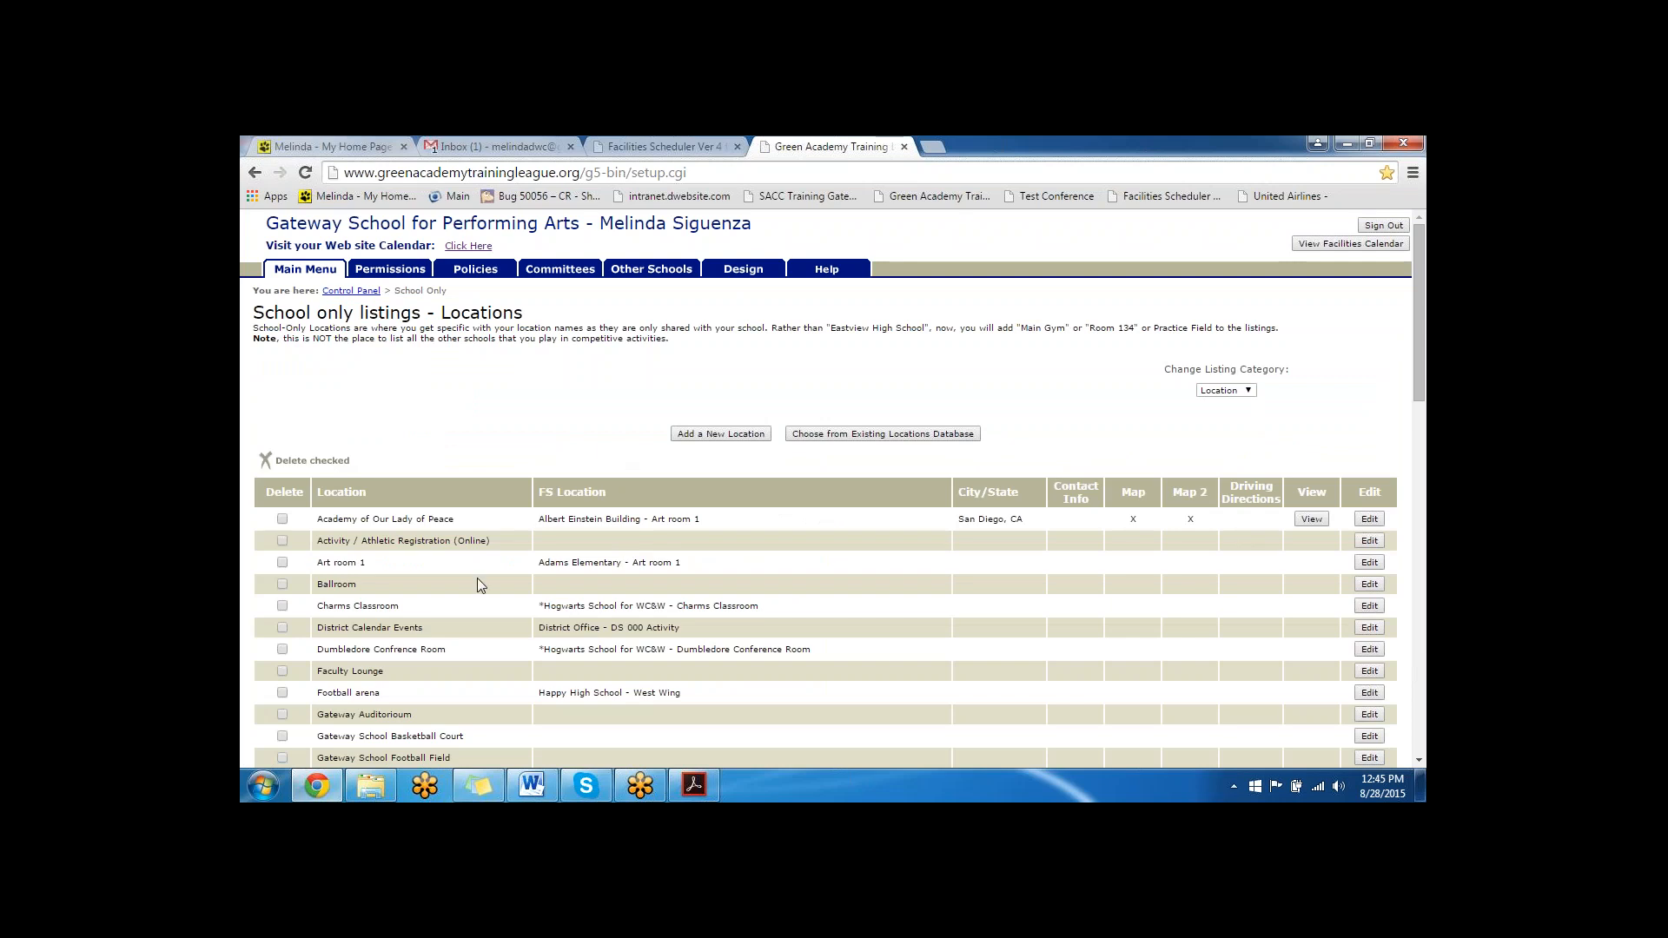
- Examine the Facilities Scheduling locations that the Ballroom can be mapped to, leaving the location without saving
{"action": "left_click_drag", "start_coordinate": [477, 577], "coordinate": [314, 574]}
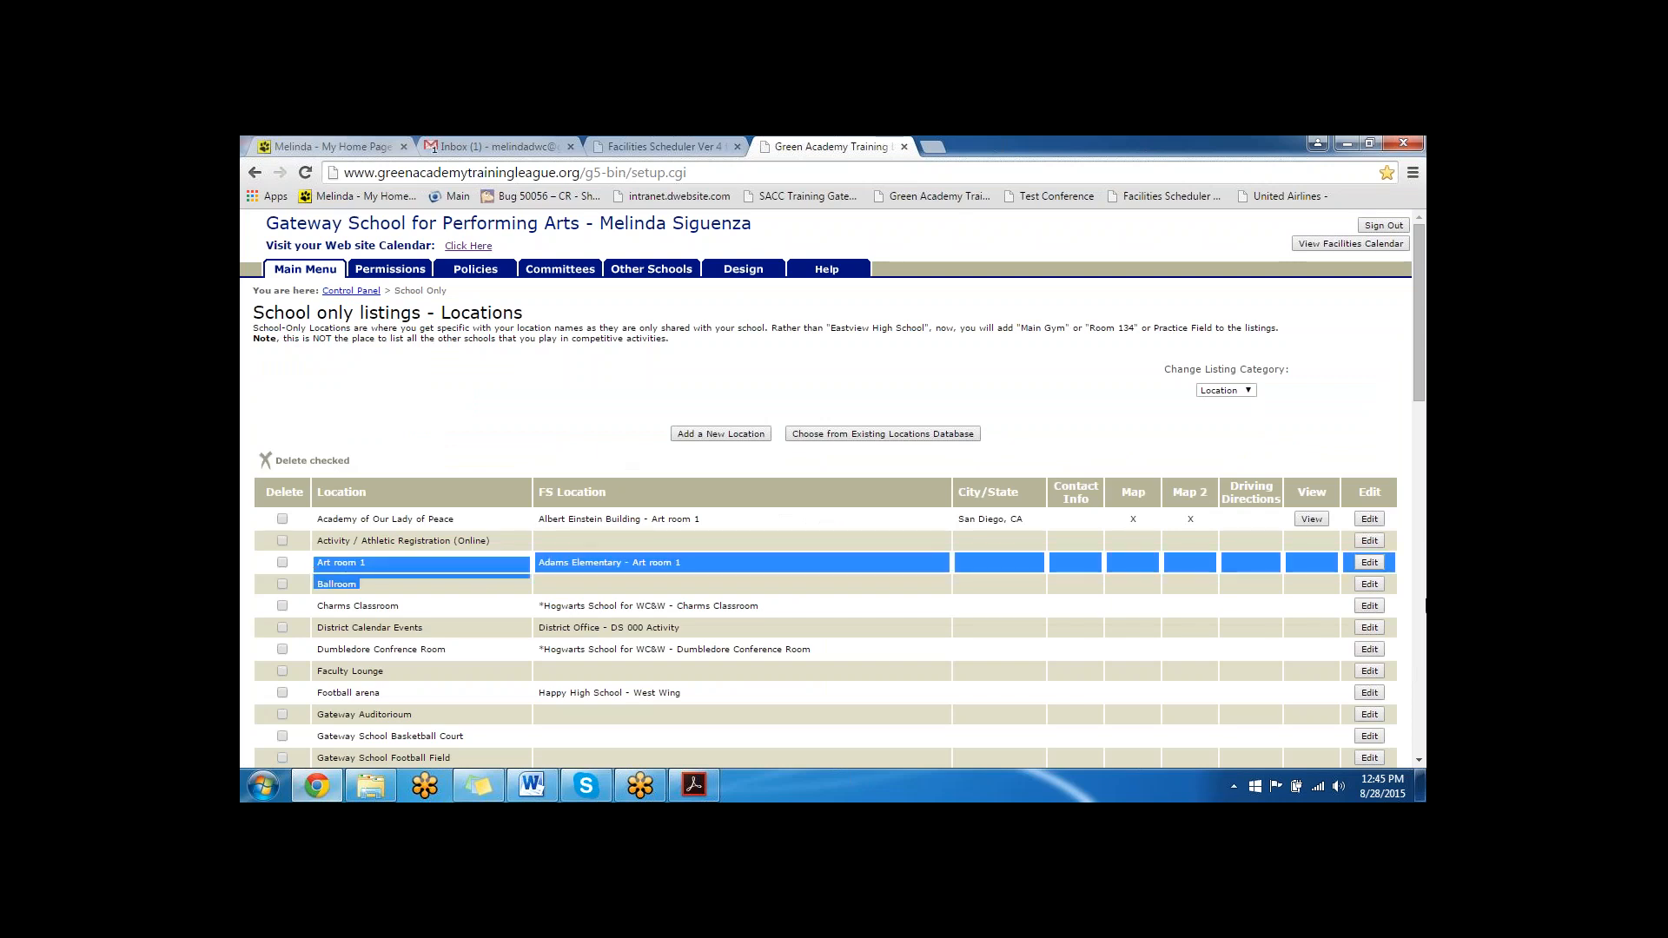
{"action": "left_click", "coordinate": [1370, 585]}
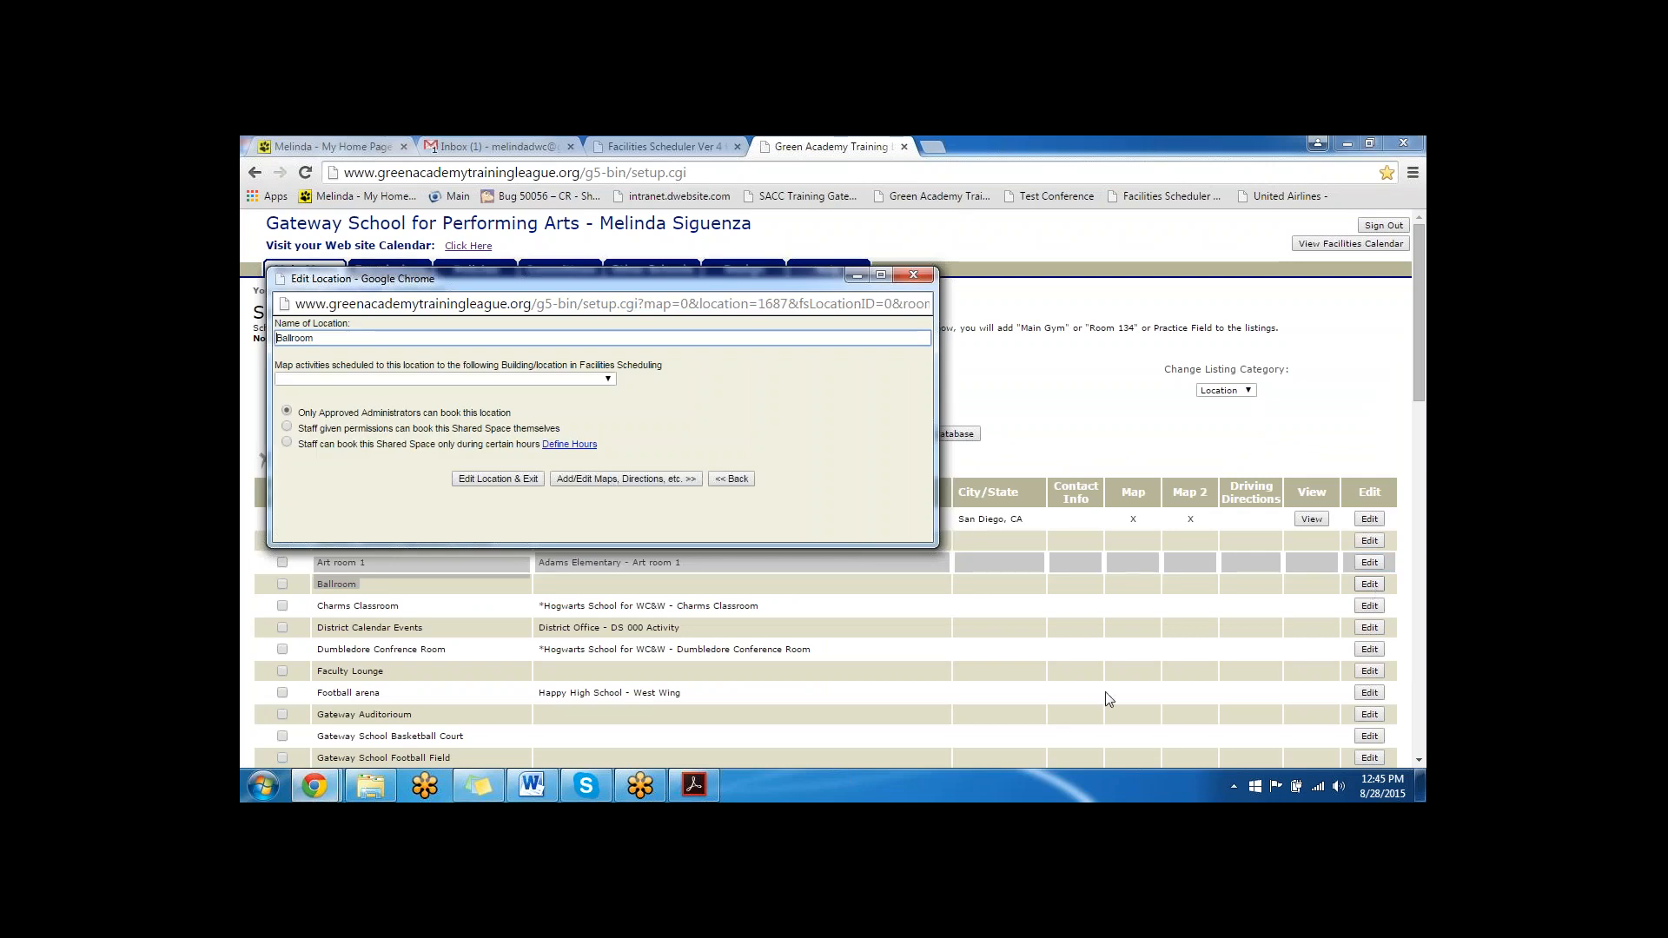
{"action": "left_click", "coordinate": [402, 380]}
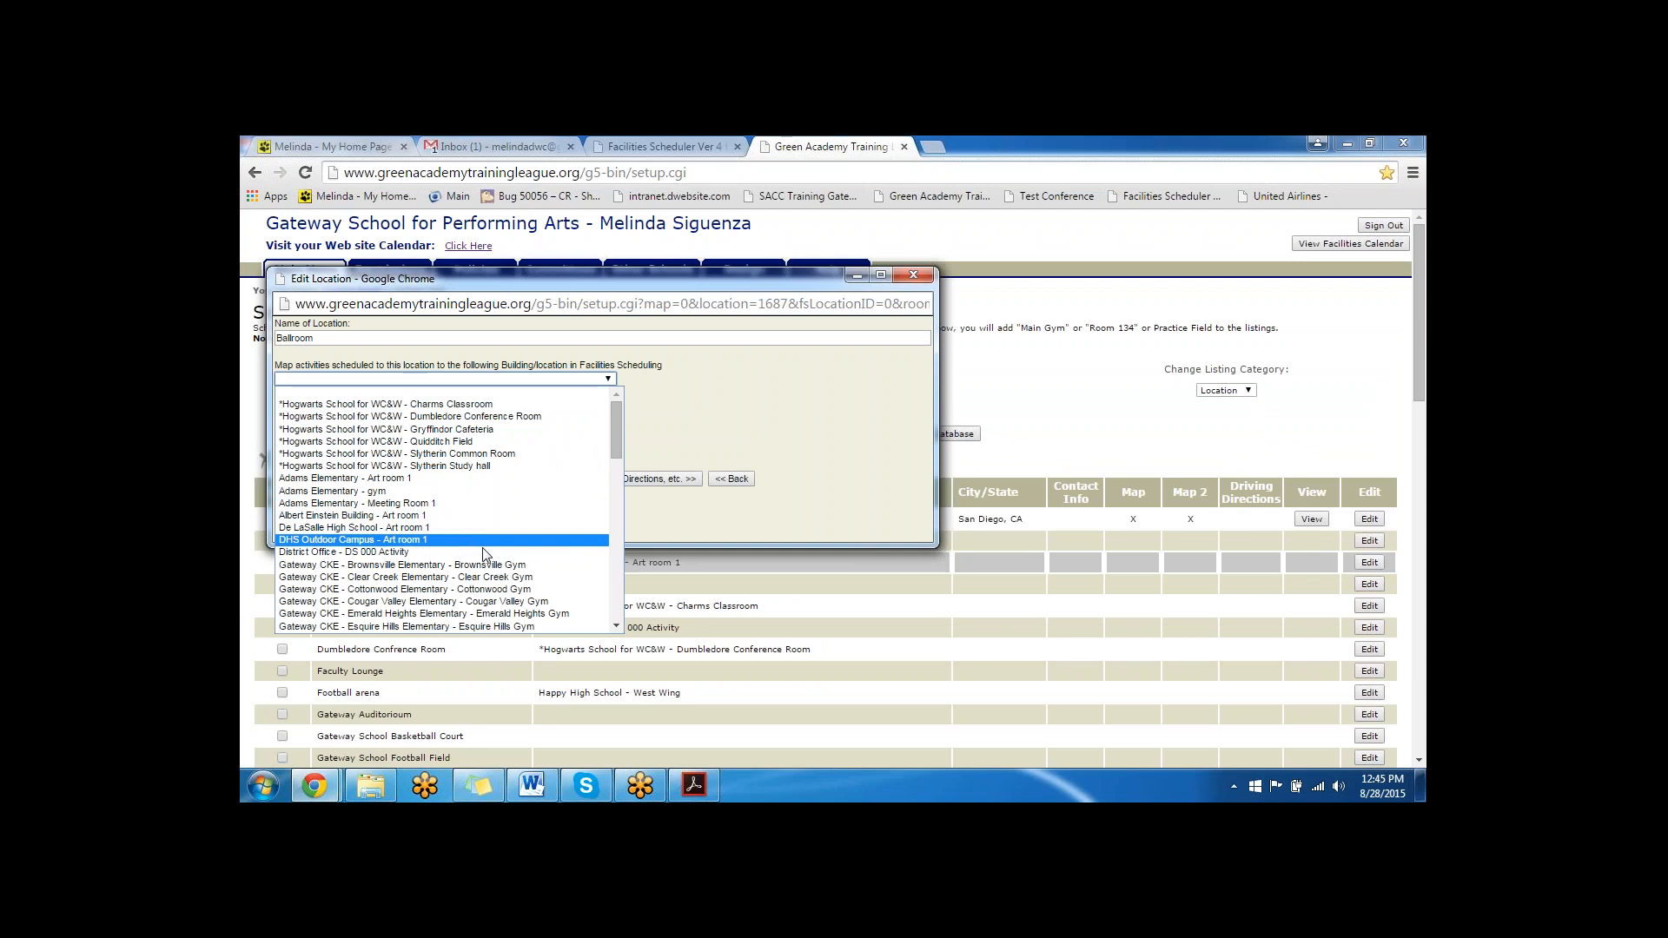
{"action": "scroll", "coordinate": [487, 552], "scroll_direction": "down", "scroll_amount": 2}
{"action": "scroll", "coordinate": [486, 553], "scroll_direction": "down", "scroll_amount": 10}
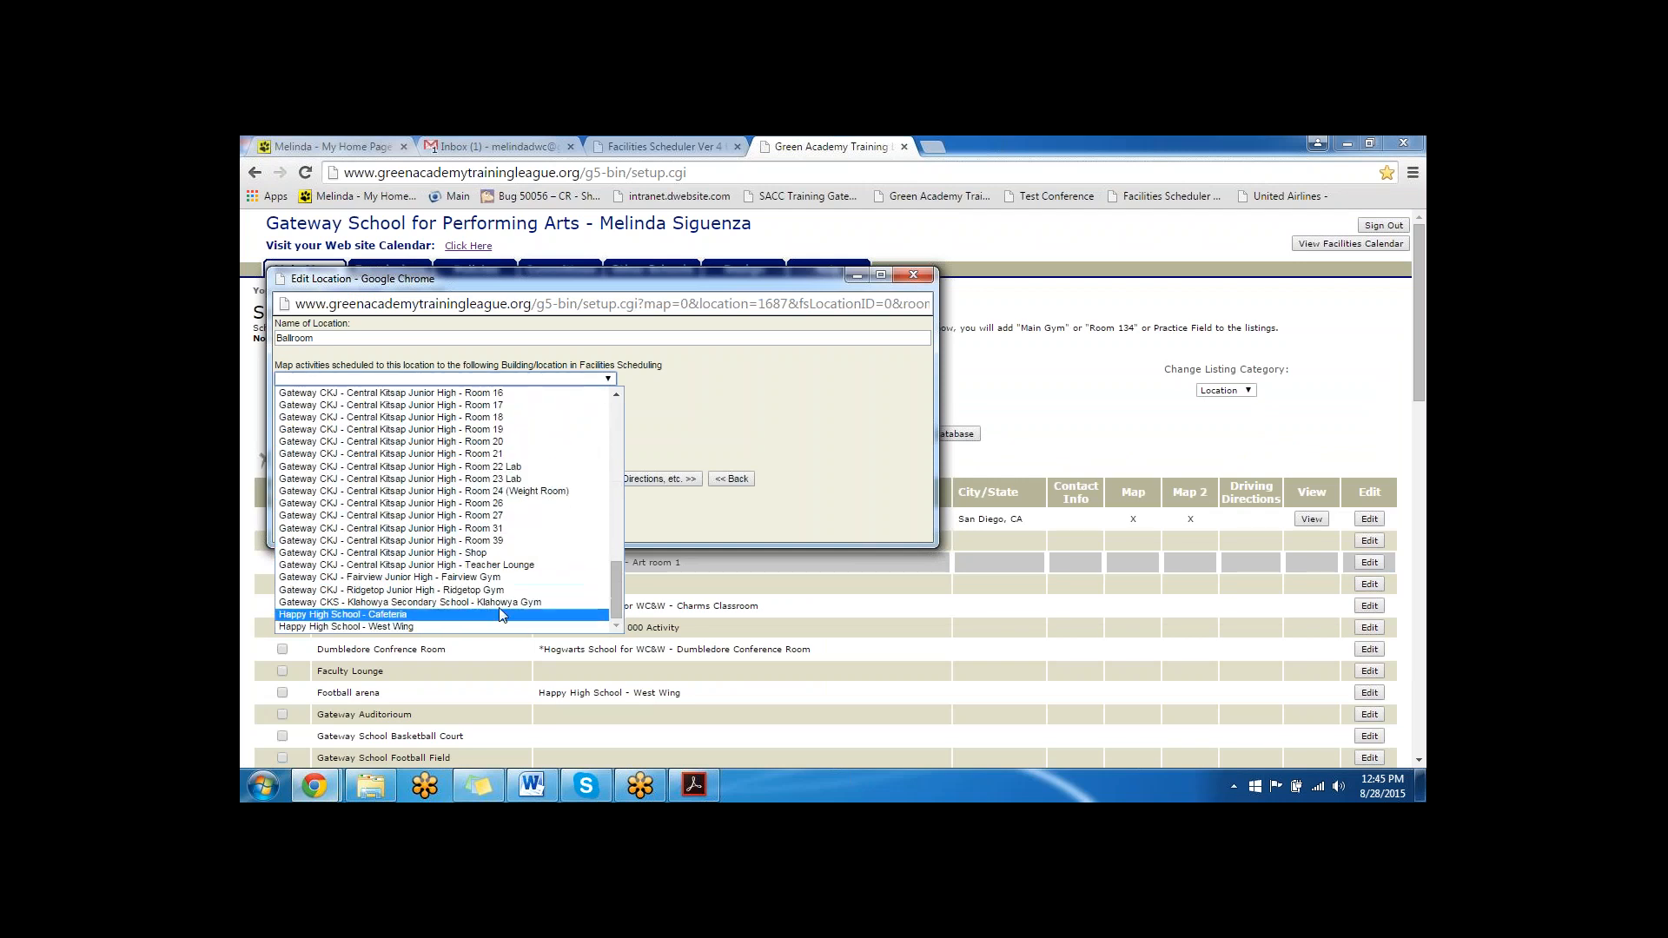
{"action": "scroll", "coordinate": [547, 575], "scroll_direction": "up", "scroll_amount": 10}
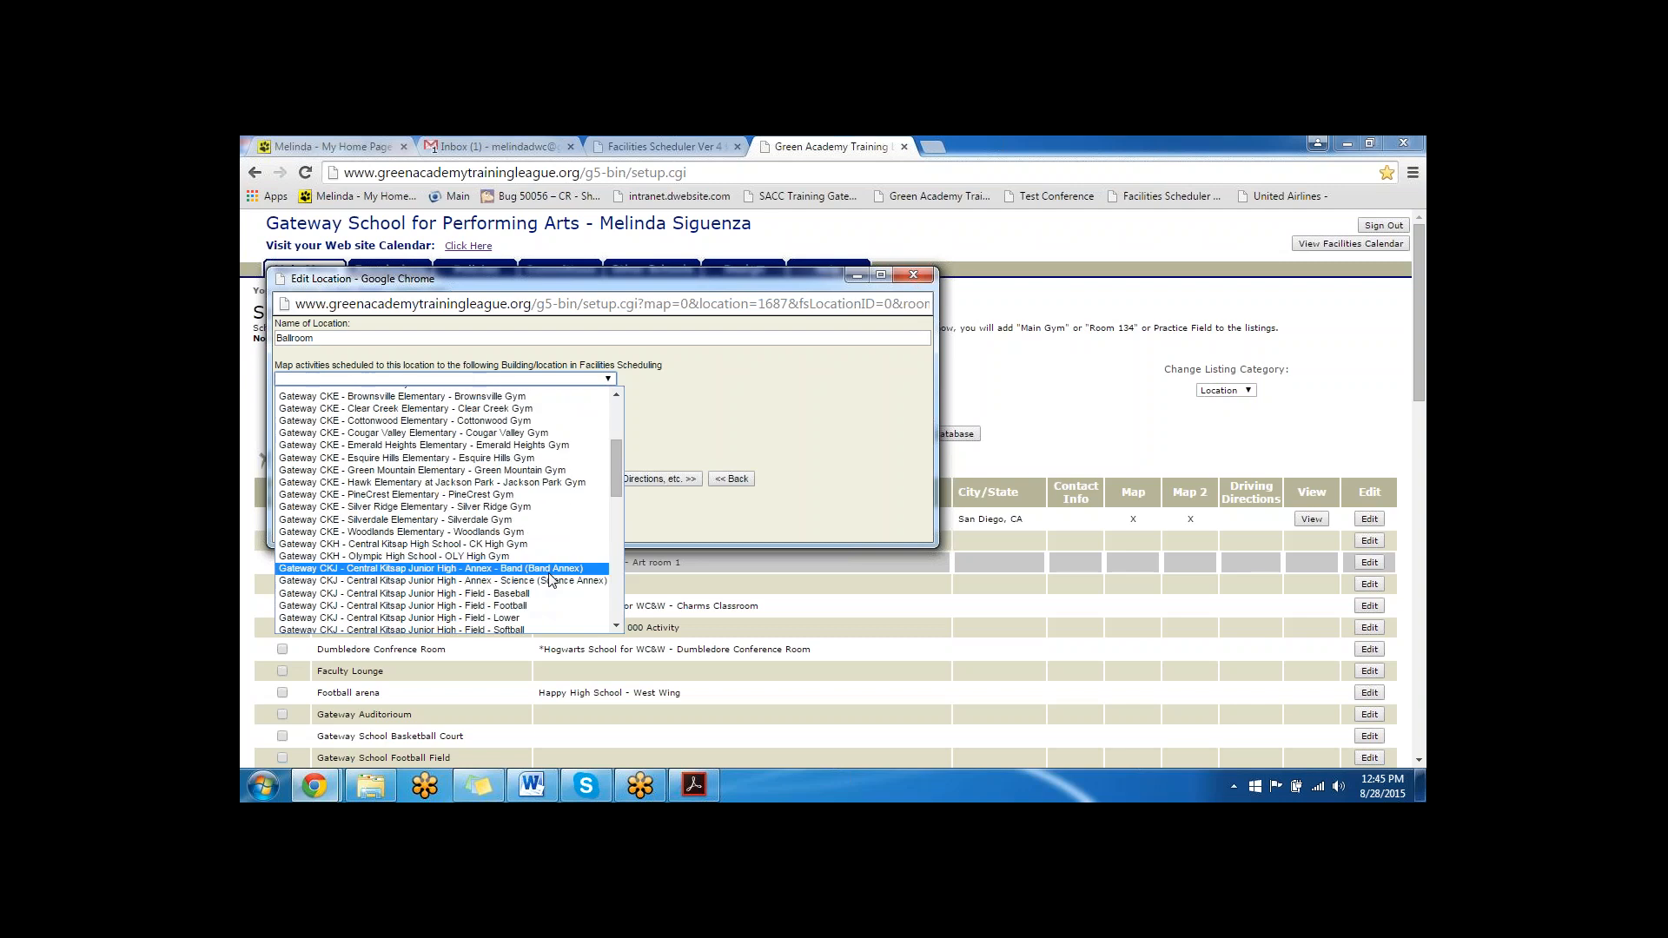
{"action": "scroll", "coordinate": [556, 574], "scroll_direction": "down", "scroll_amount": 7}
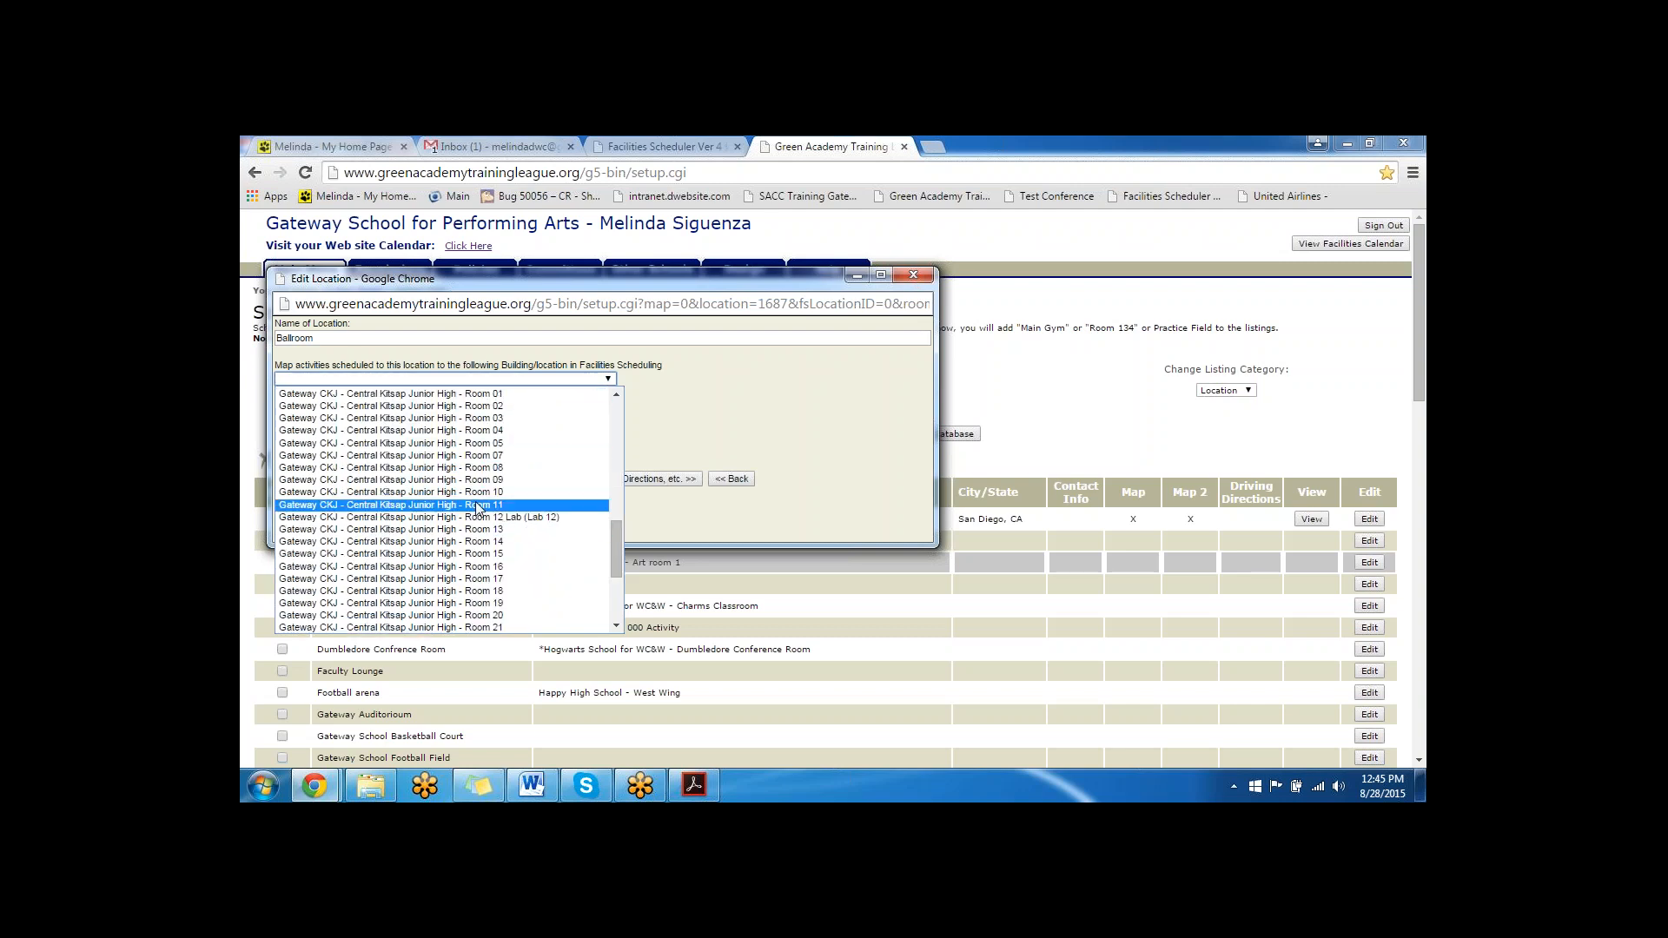
{"action": "left_click", "coordinate": [681, 426]}
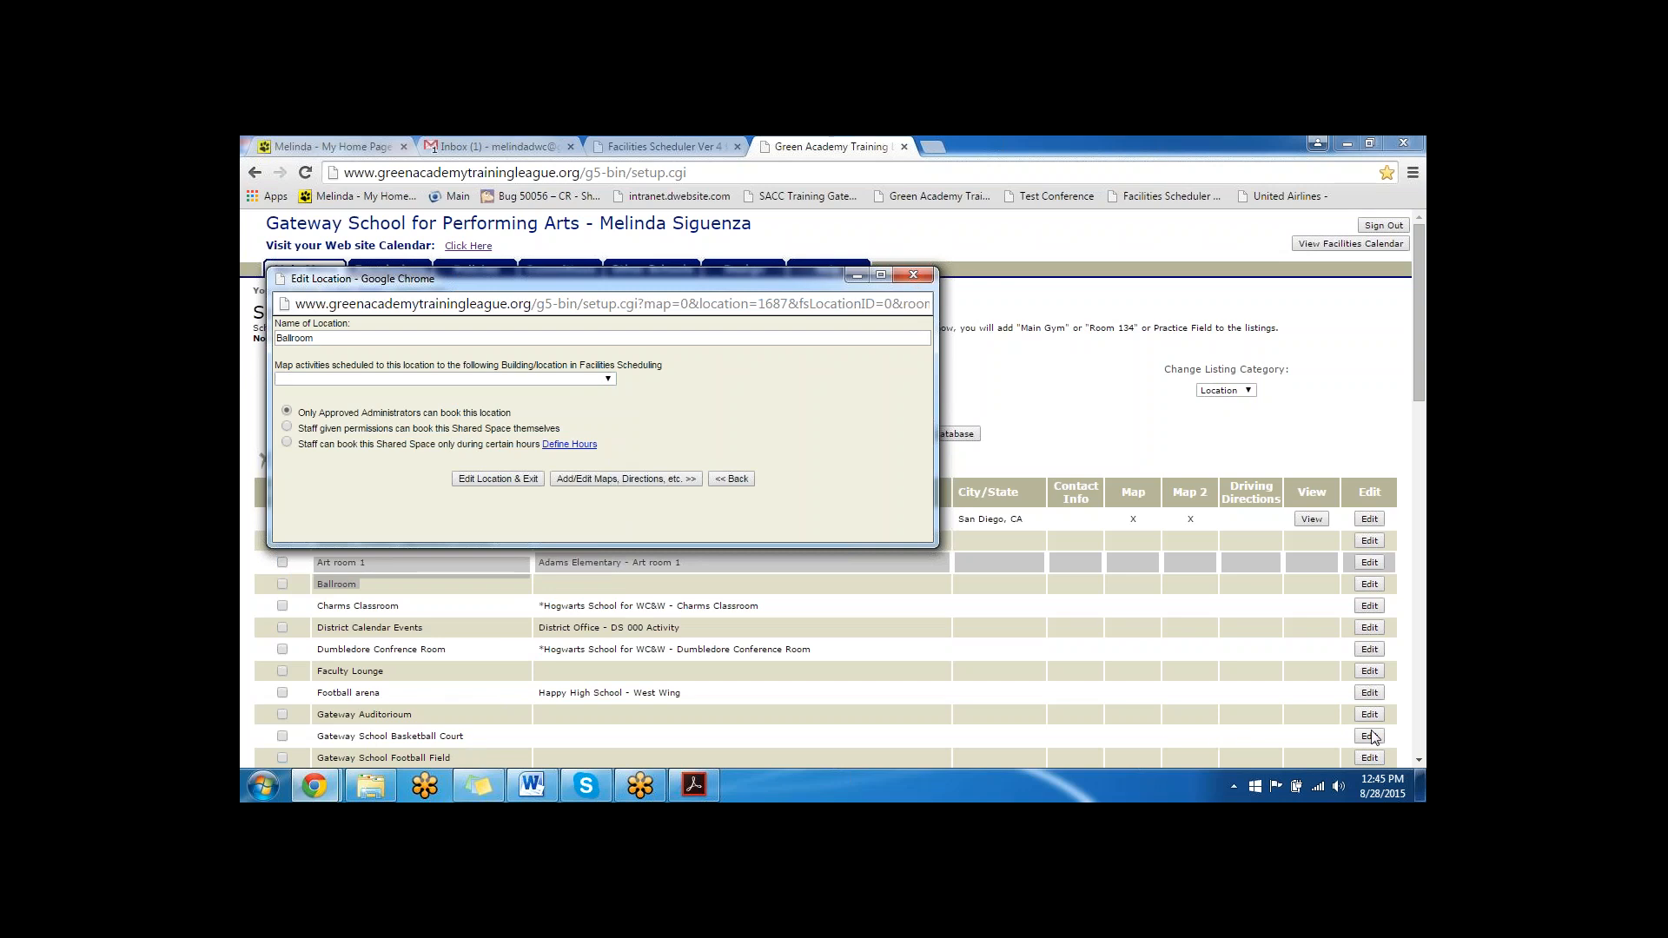
{"action": "left_click", "coordinate": [914, 275]}
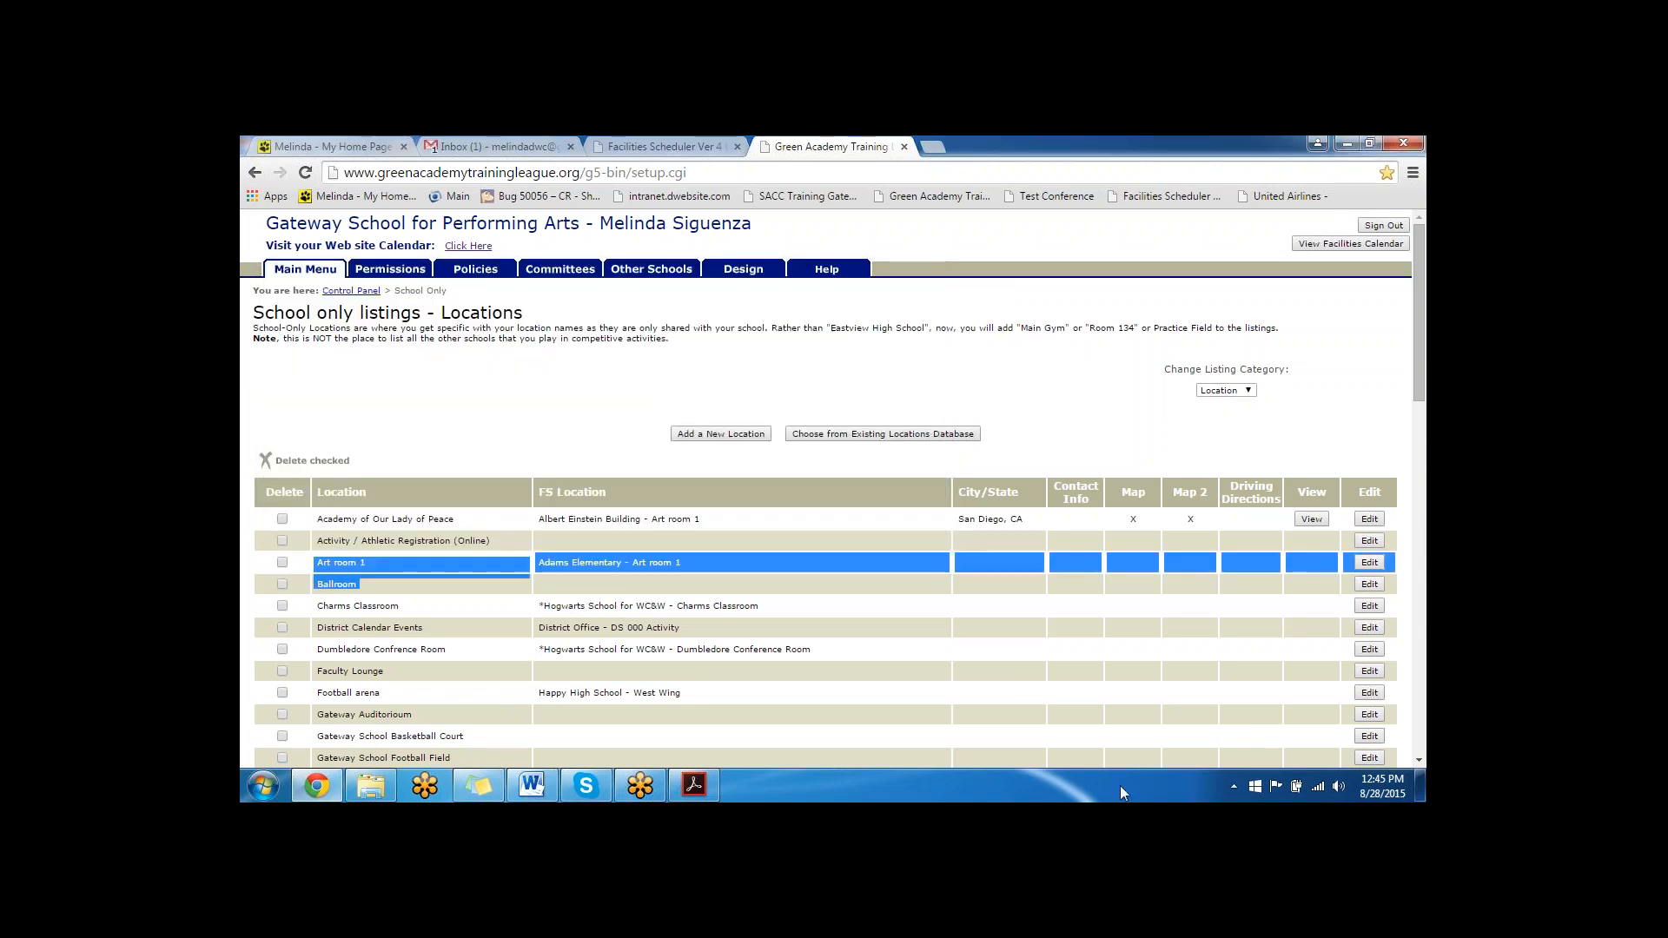
- Examine the Facilities Scheduling mapping choices for the Gateway School Basketball Court without selecting one
{"action": "left_click", "coordinate": [1376, 739]}
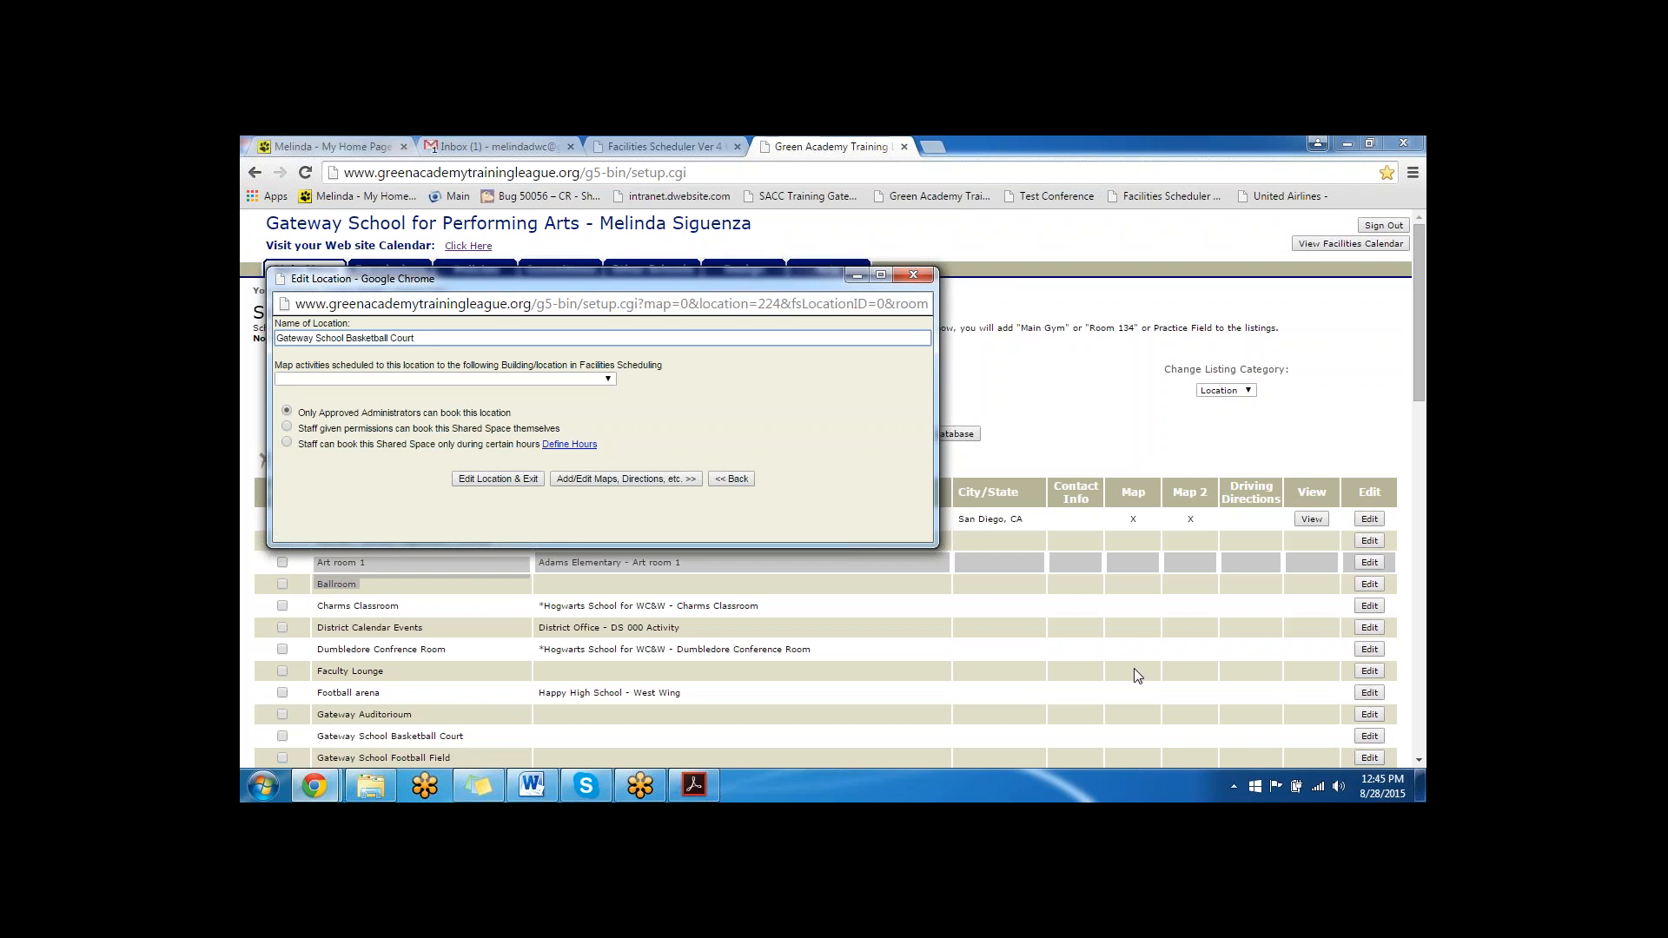
{"action": "left_click", "coordinate": [338, 379]}
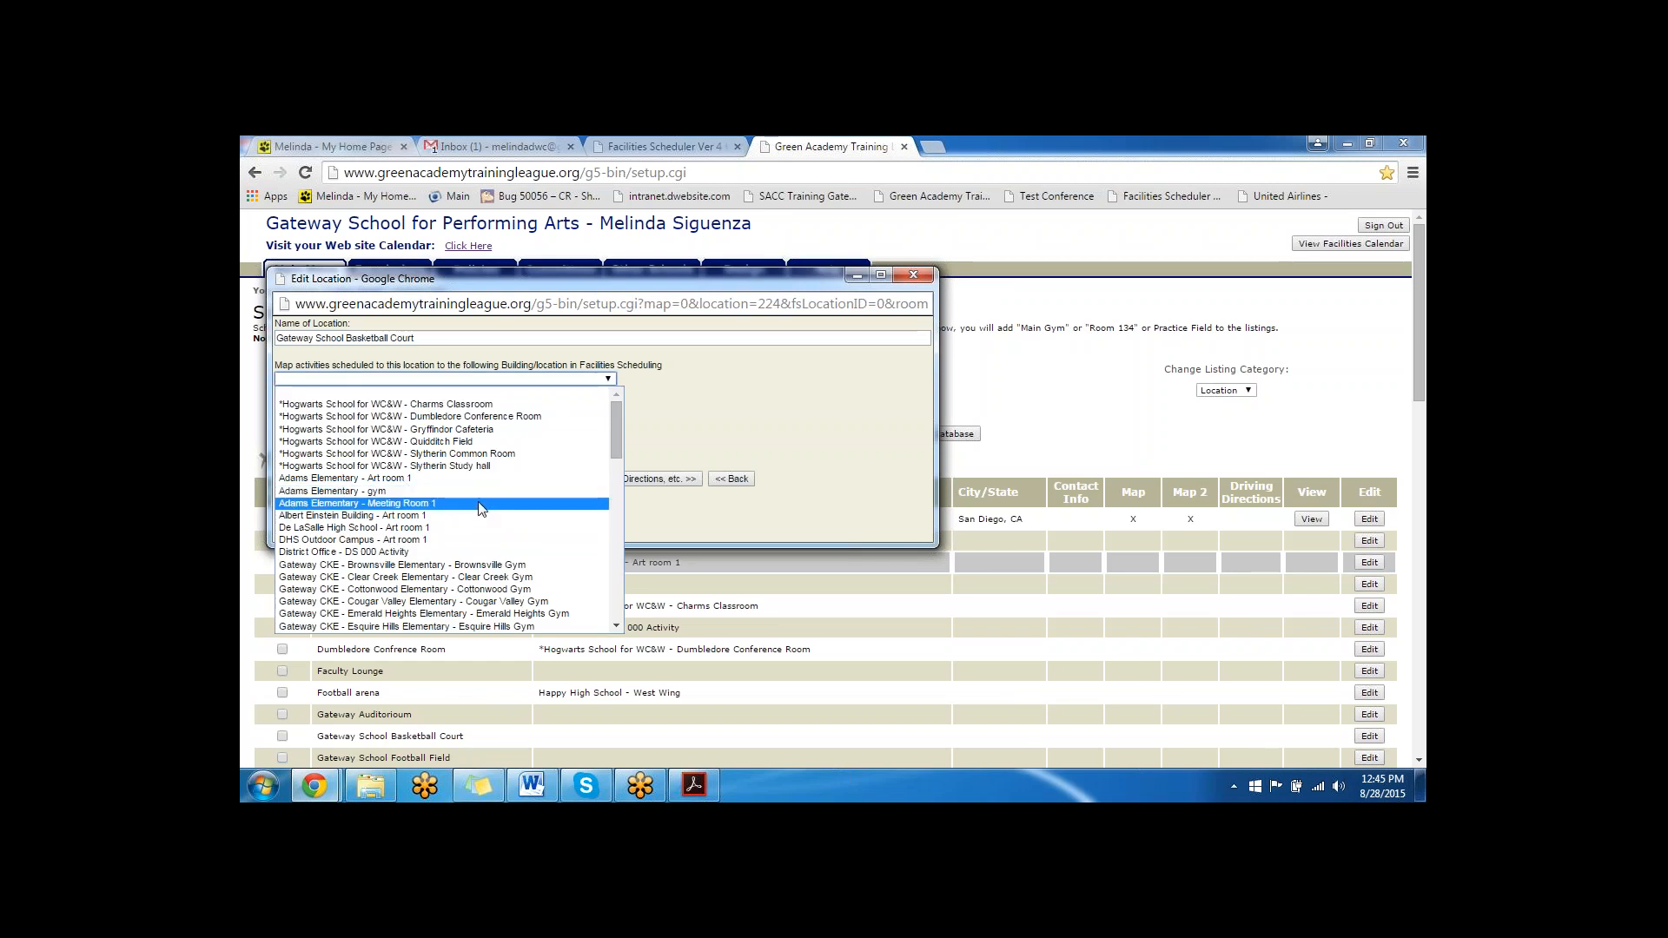
{"action": "scroll", "coordinate": [491, 563], "scroll_direction": "down", "scroll_amount": 3}
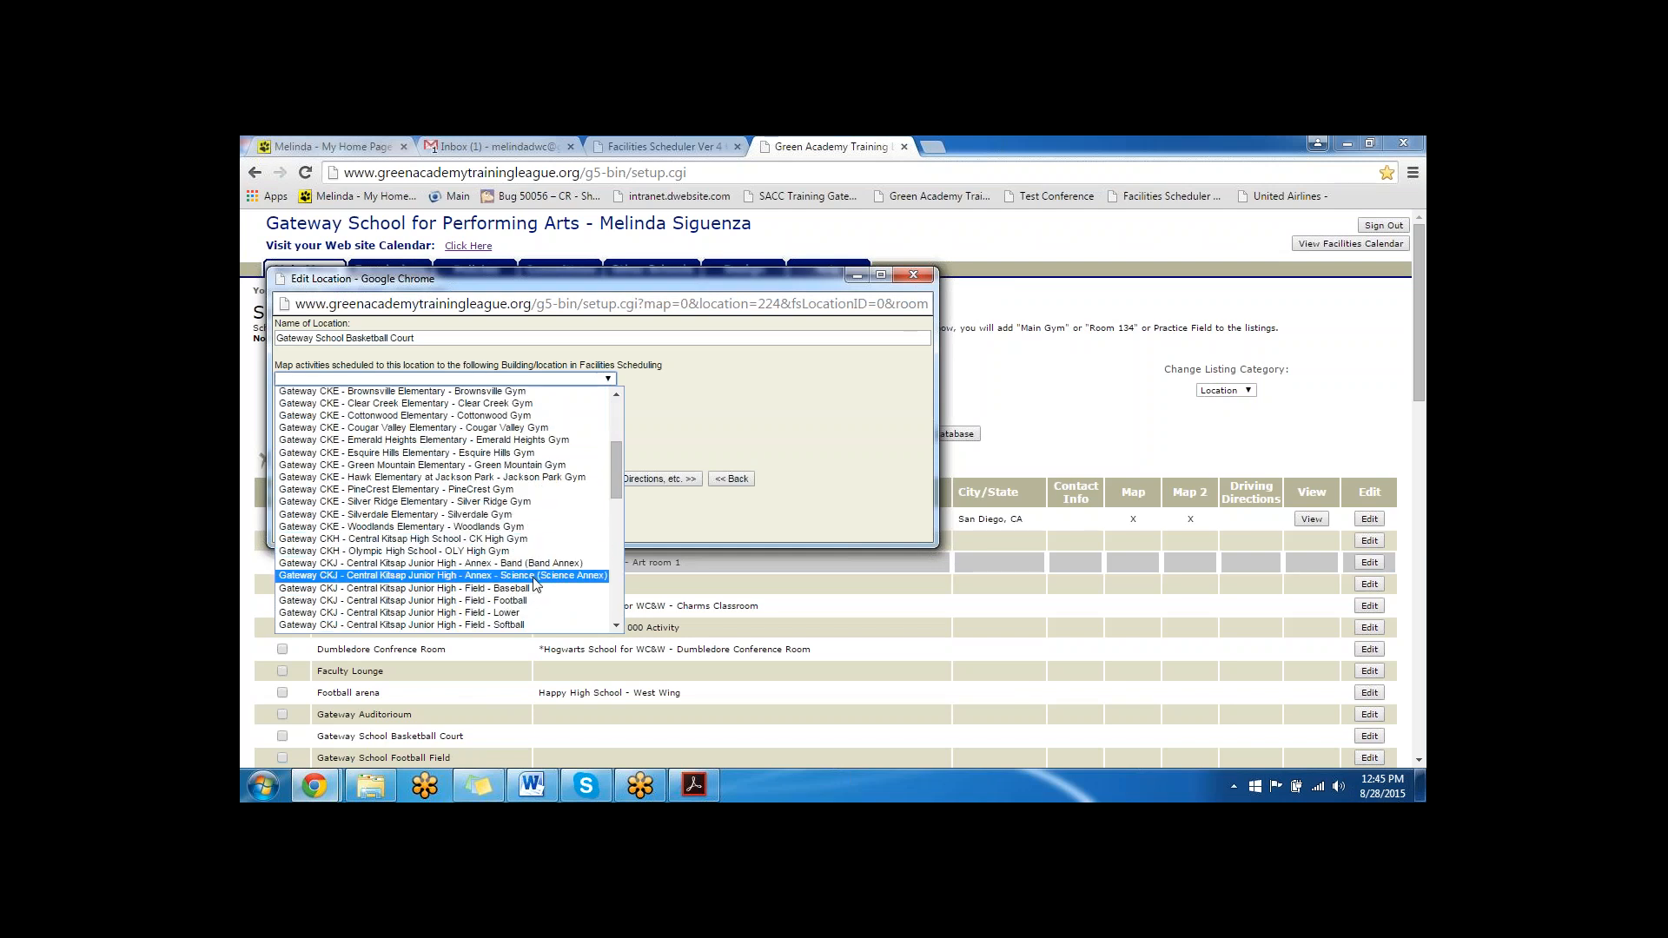
{"action": "scroll", "coordinate": [543, 577], "scroll_direction": "down", "scroll_amount": 3}
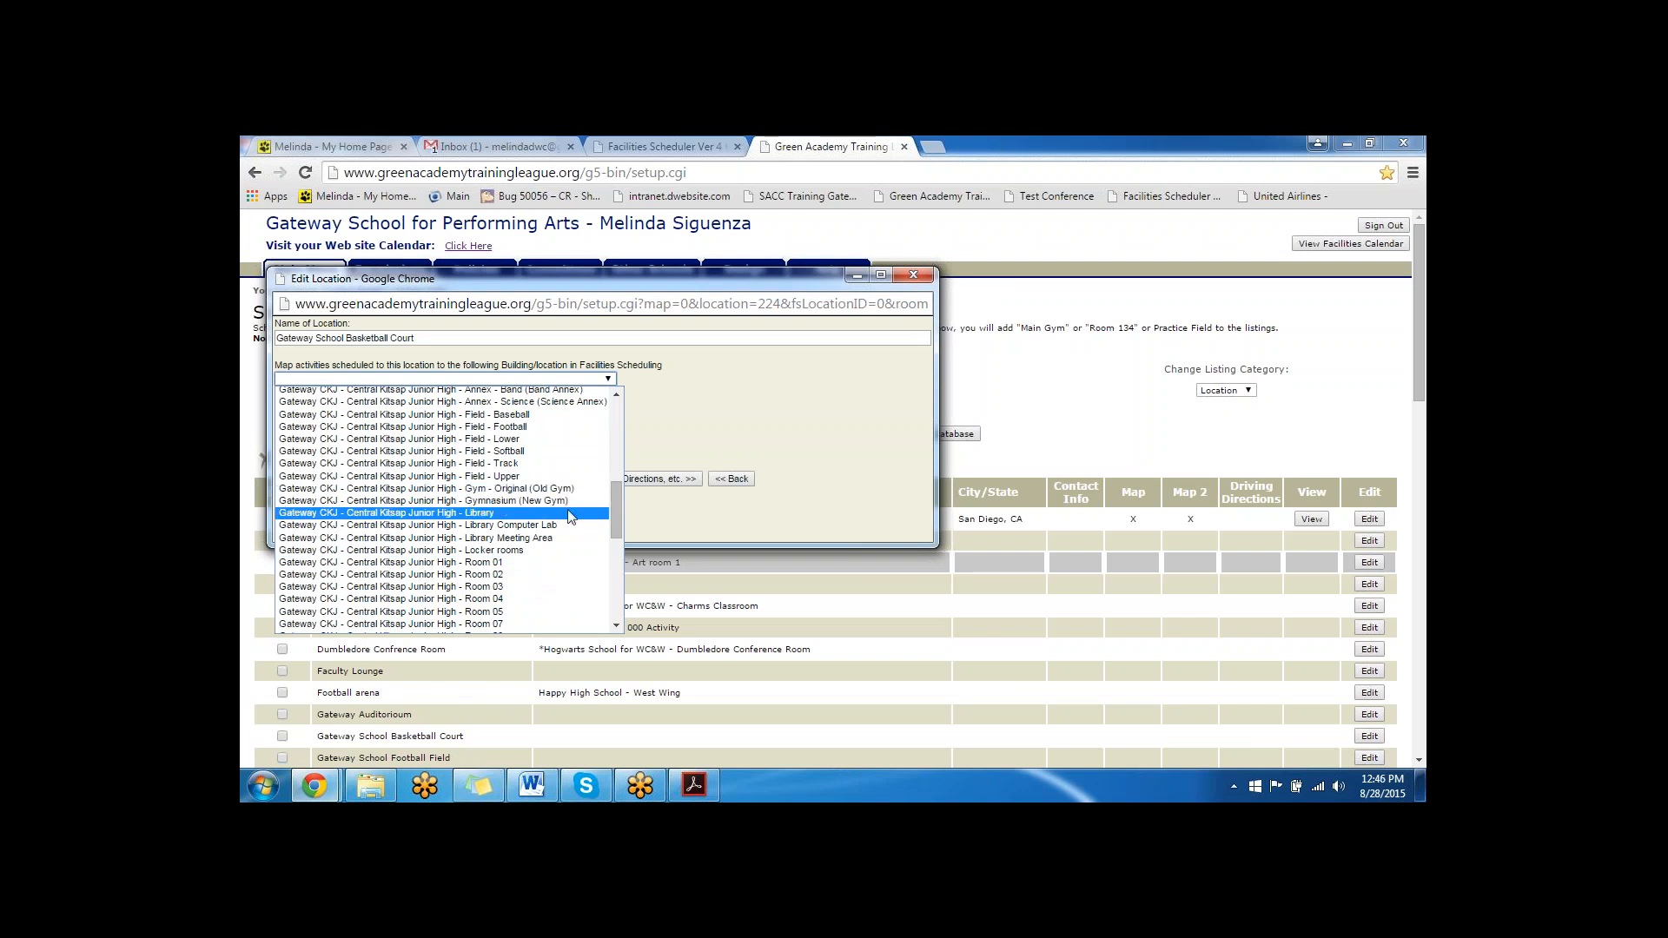
{"action": "scroll", "coordinate": [571, 521], "scroll_direction": "down", "scroll_amount": 10}
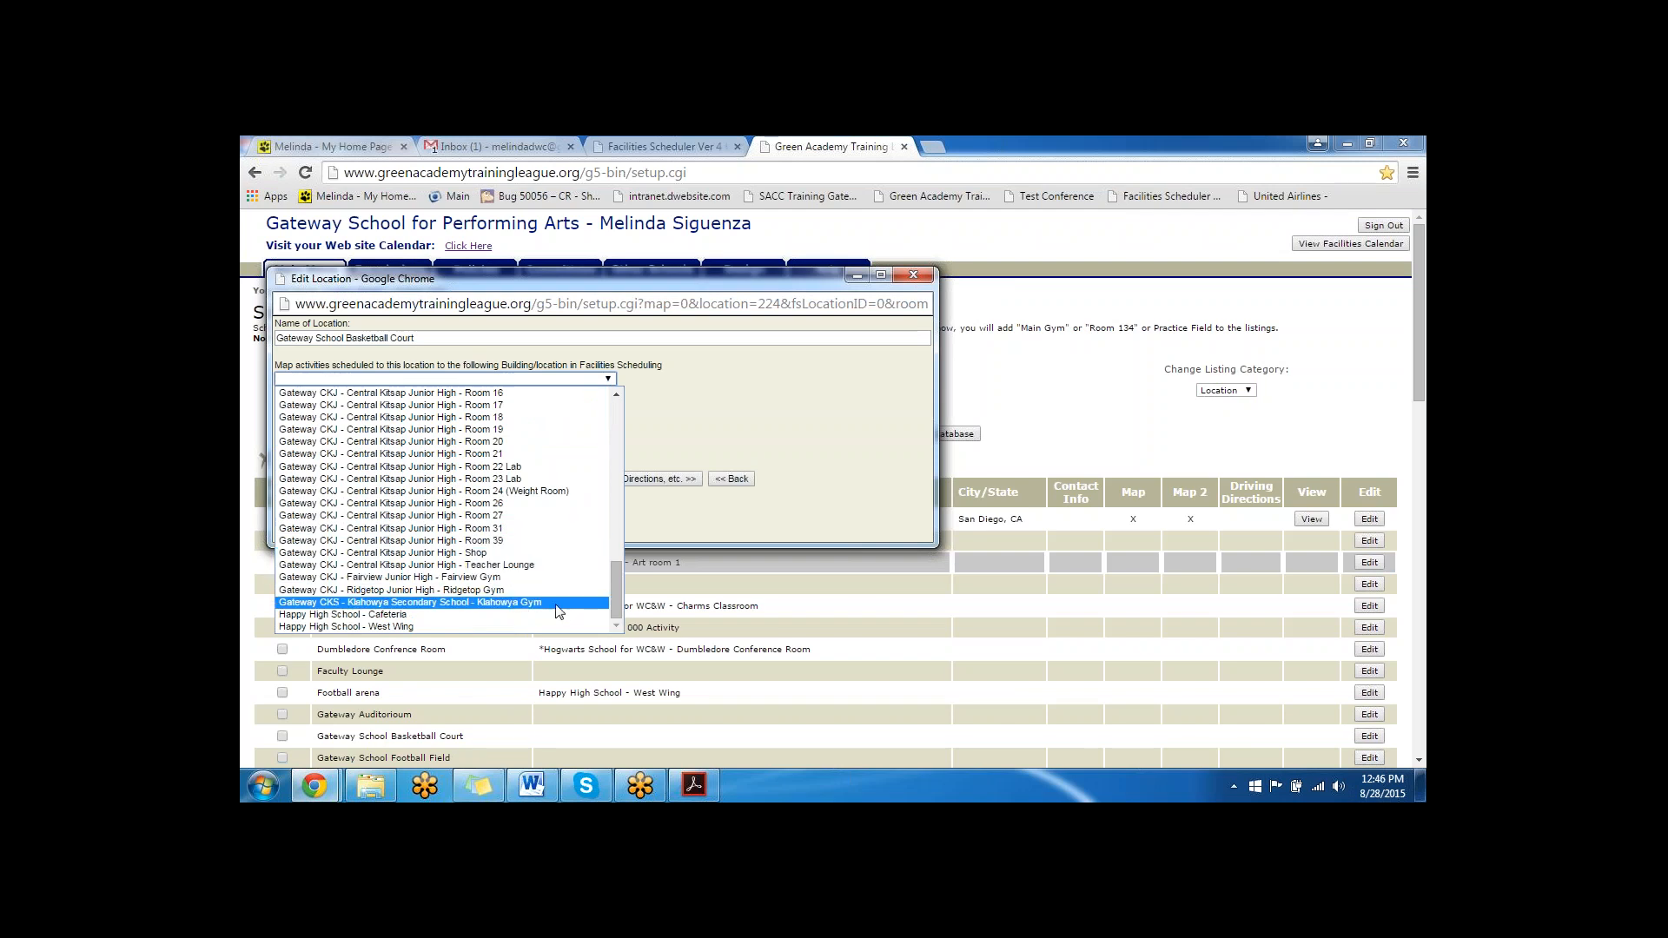
{"action": "left_click", "coordinate": [871, 613]}
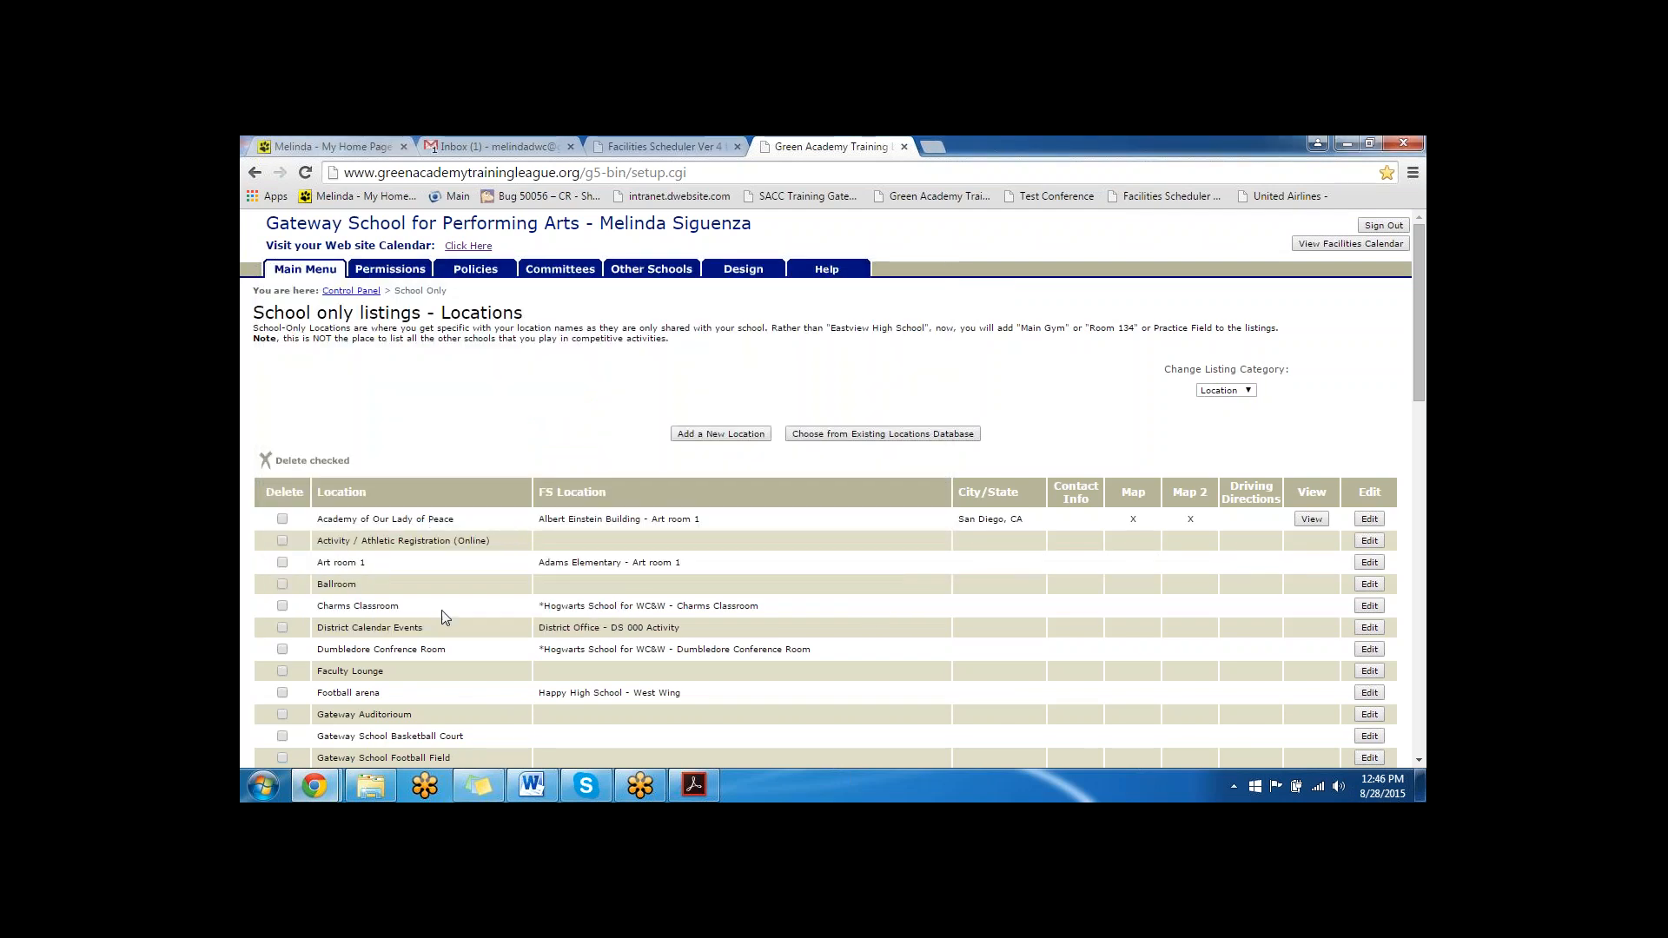
- Examine the Charms Classroom's name and Facilities Scheduling mapping, close the location unchanged and return to the Control Panel
{"action": "left_click", "coordinate": [1381, 607]}
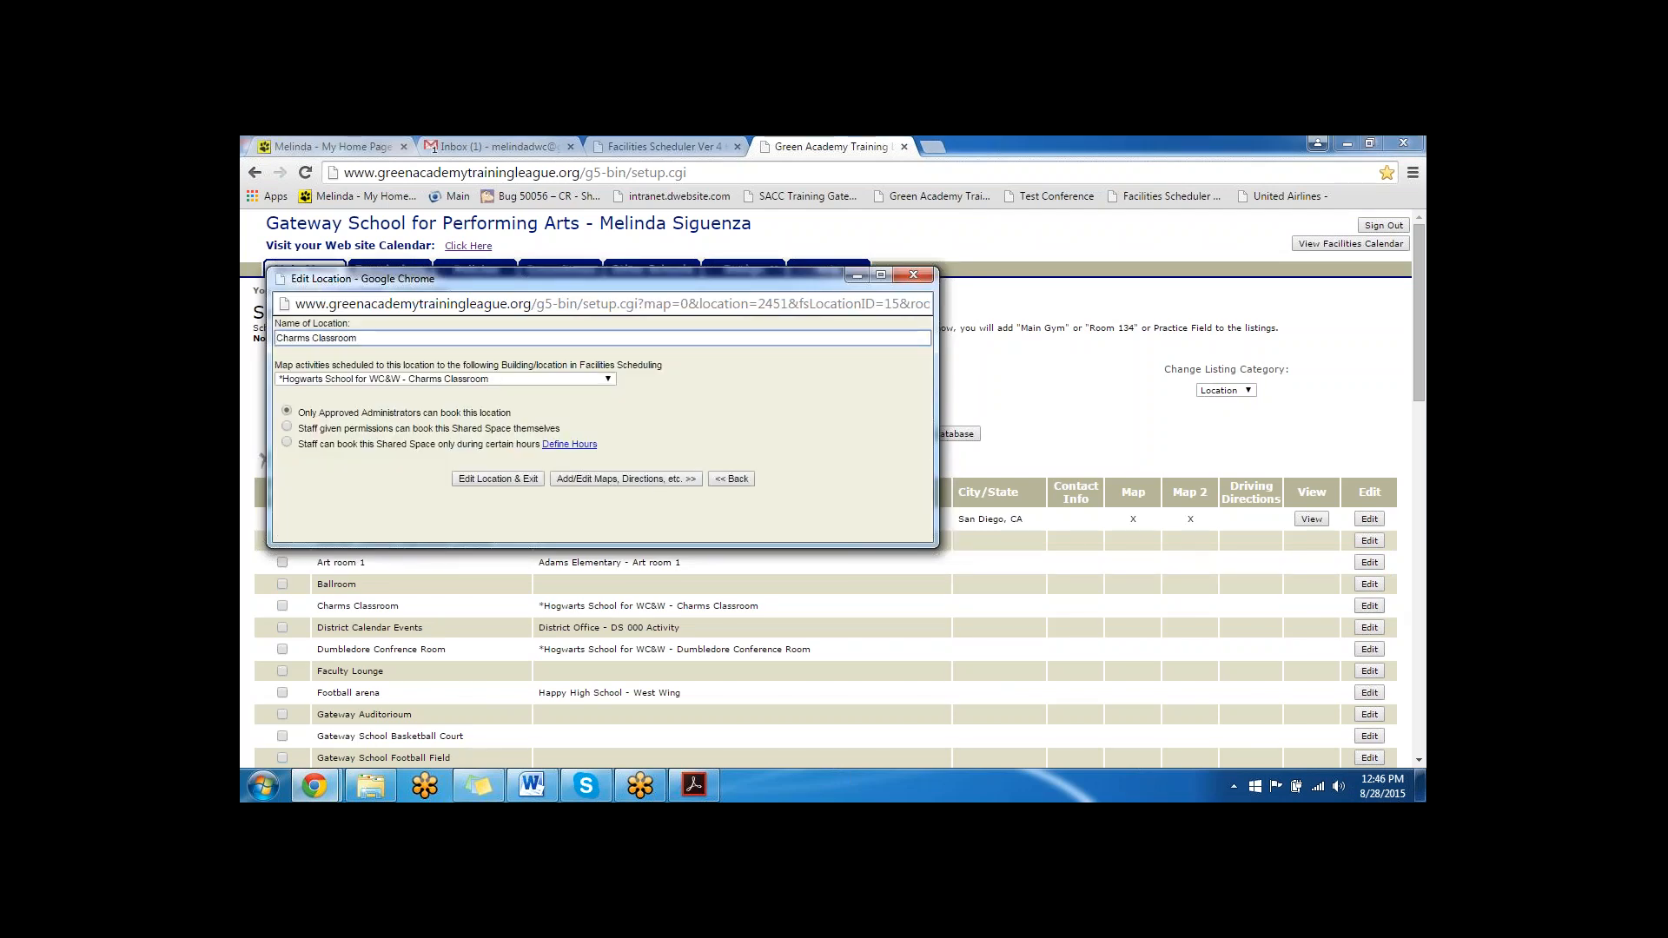
{"action": "left_click", "coordinate": [558, 379]}
{"action": "left_click", "coordinate": [662, 380]}
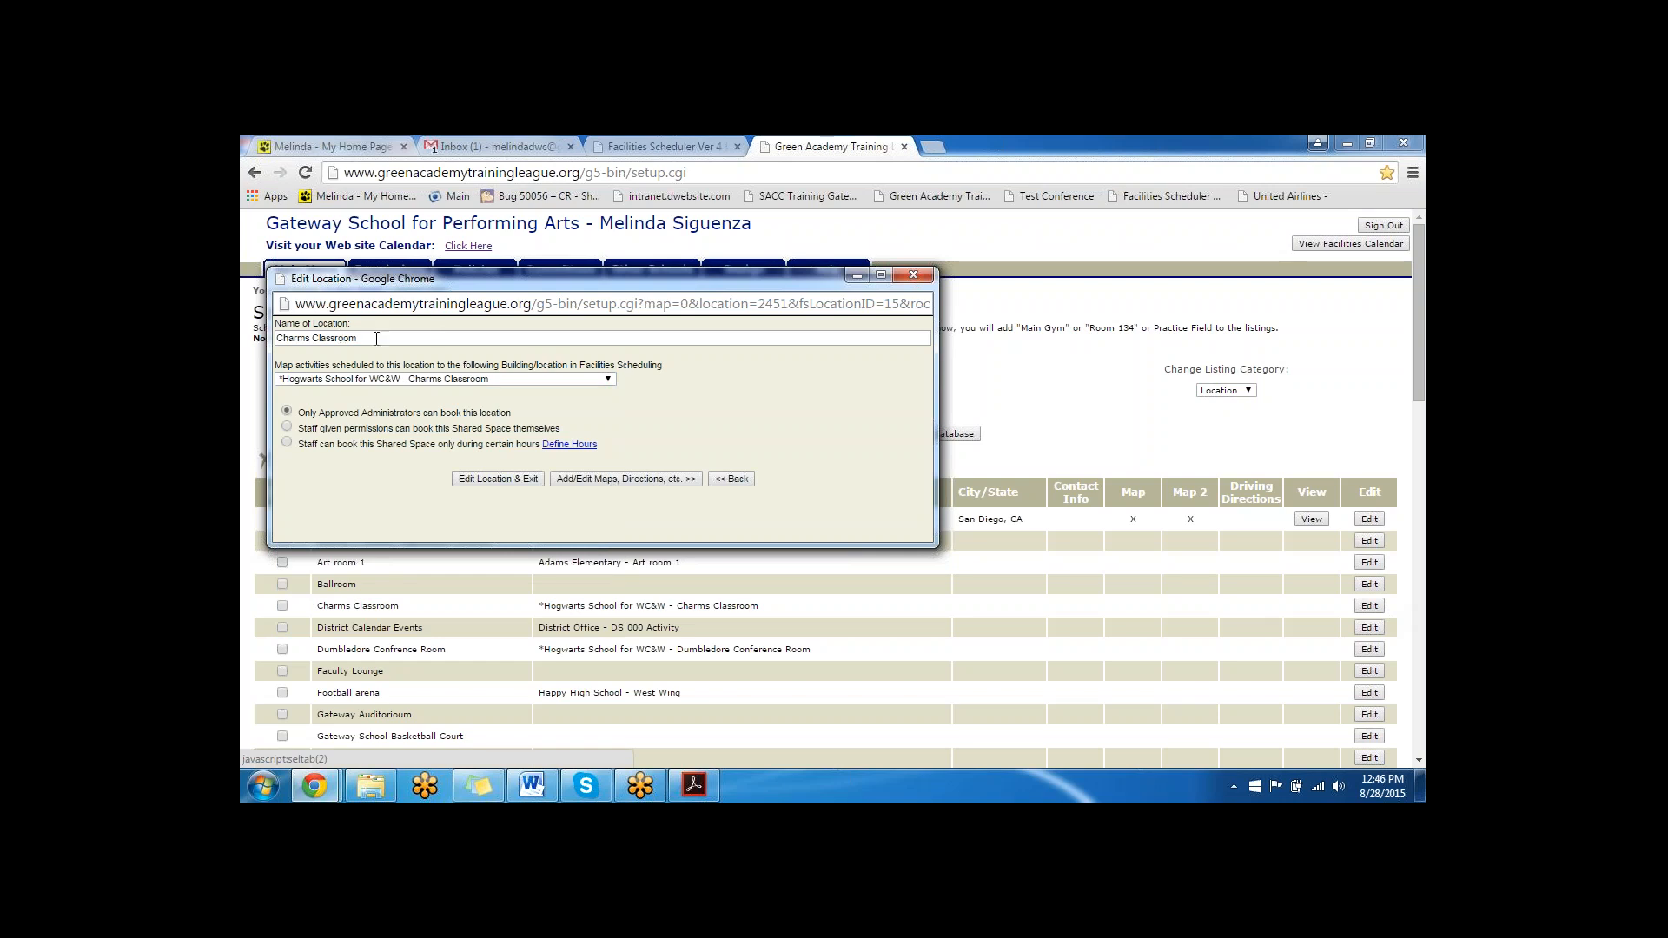
{"action": "triple_click", "coordinate": [376, 339]}
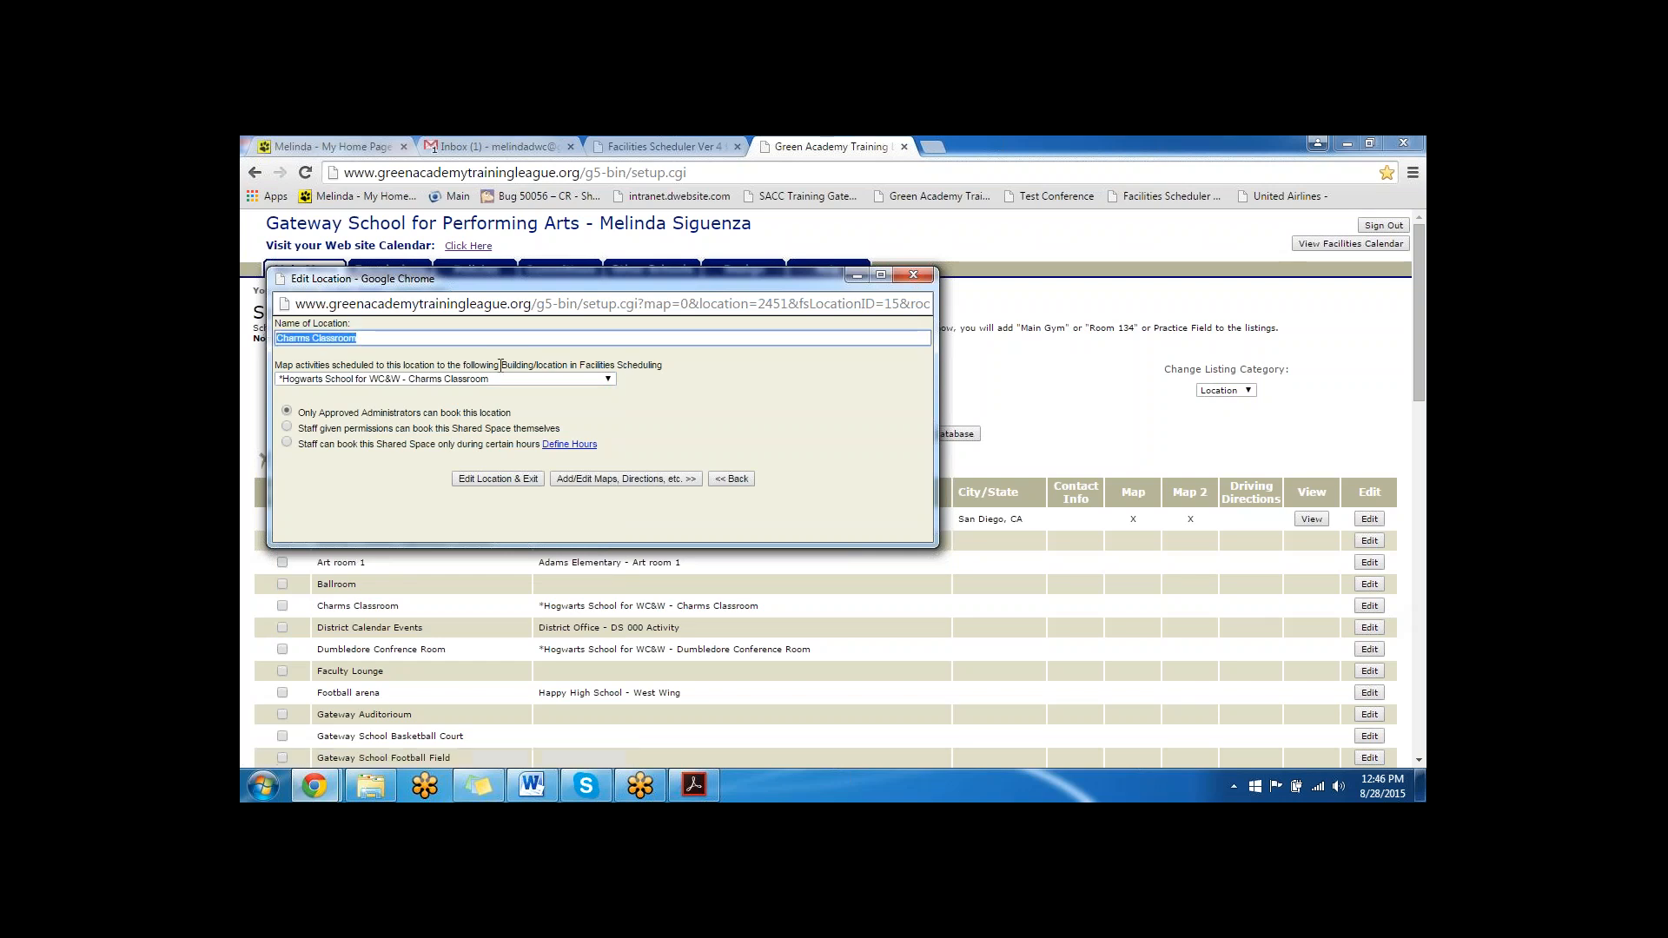
{"action": "left_click", "coordinate": [512, 381]}
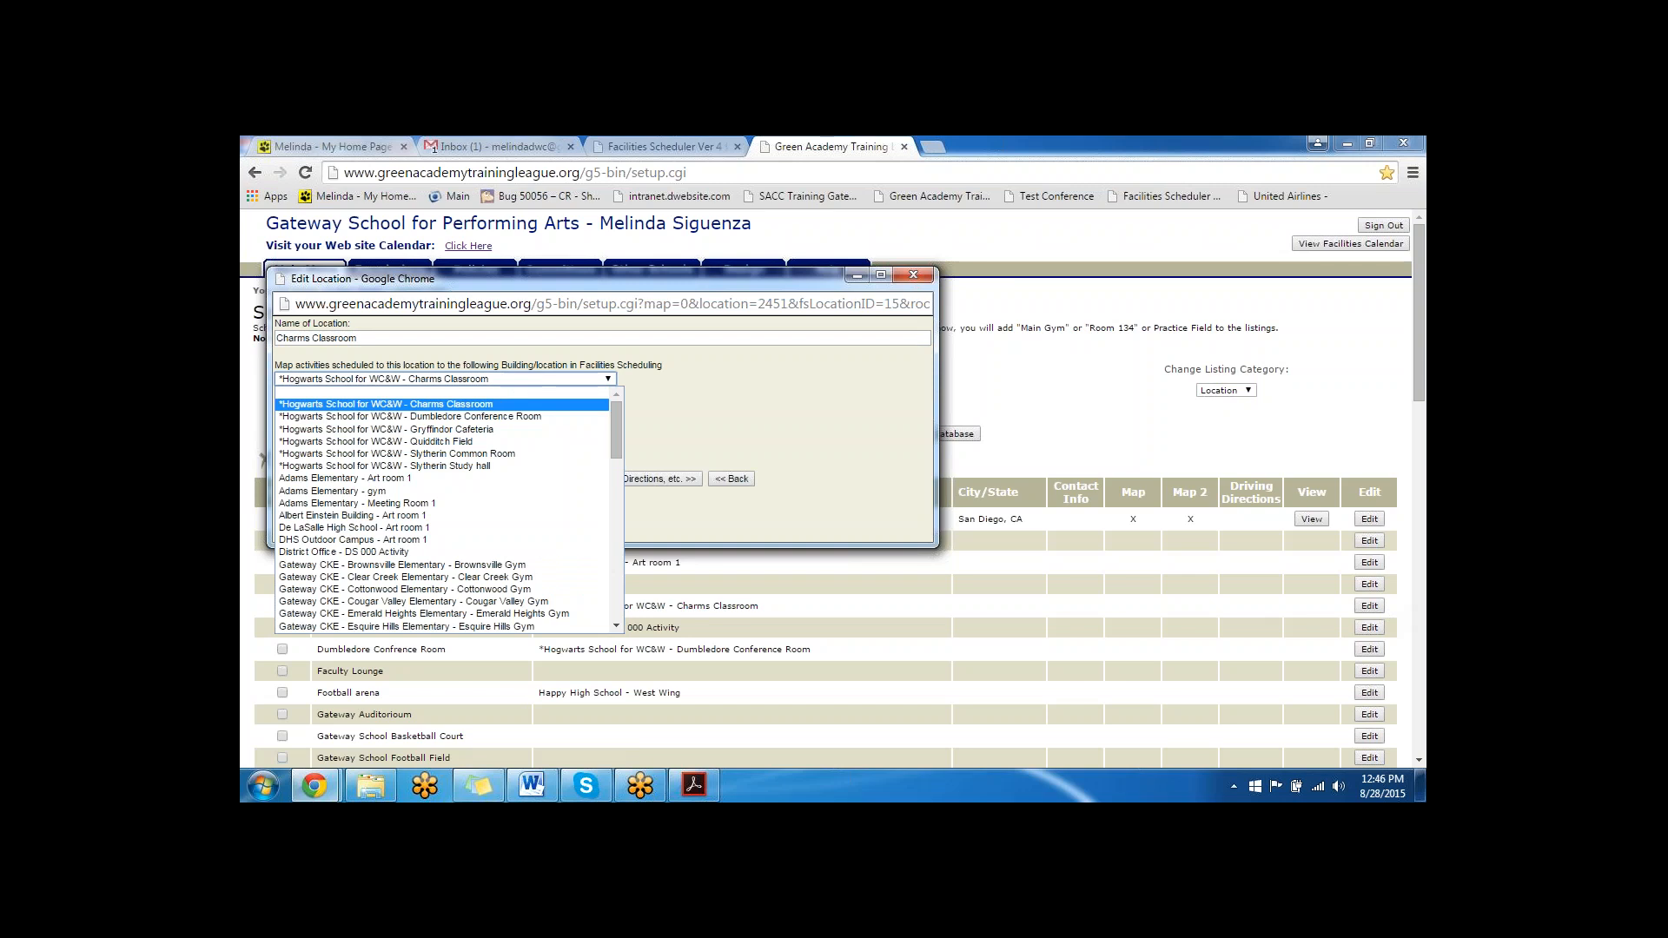
{"action": "left_click", "coordinate": [703, 378]}
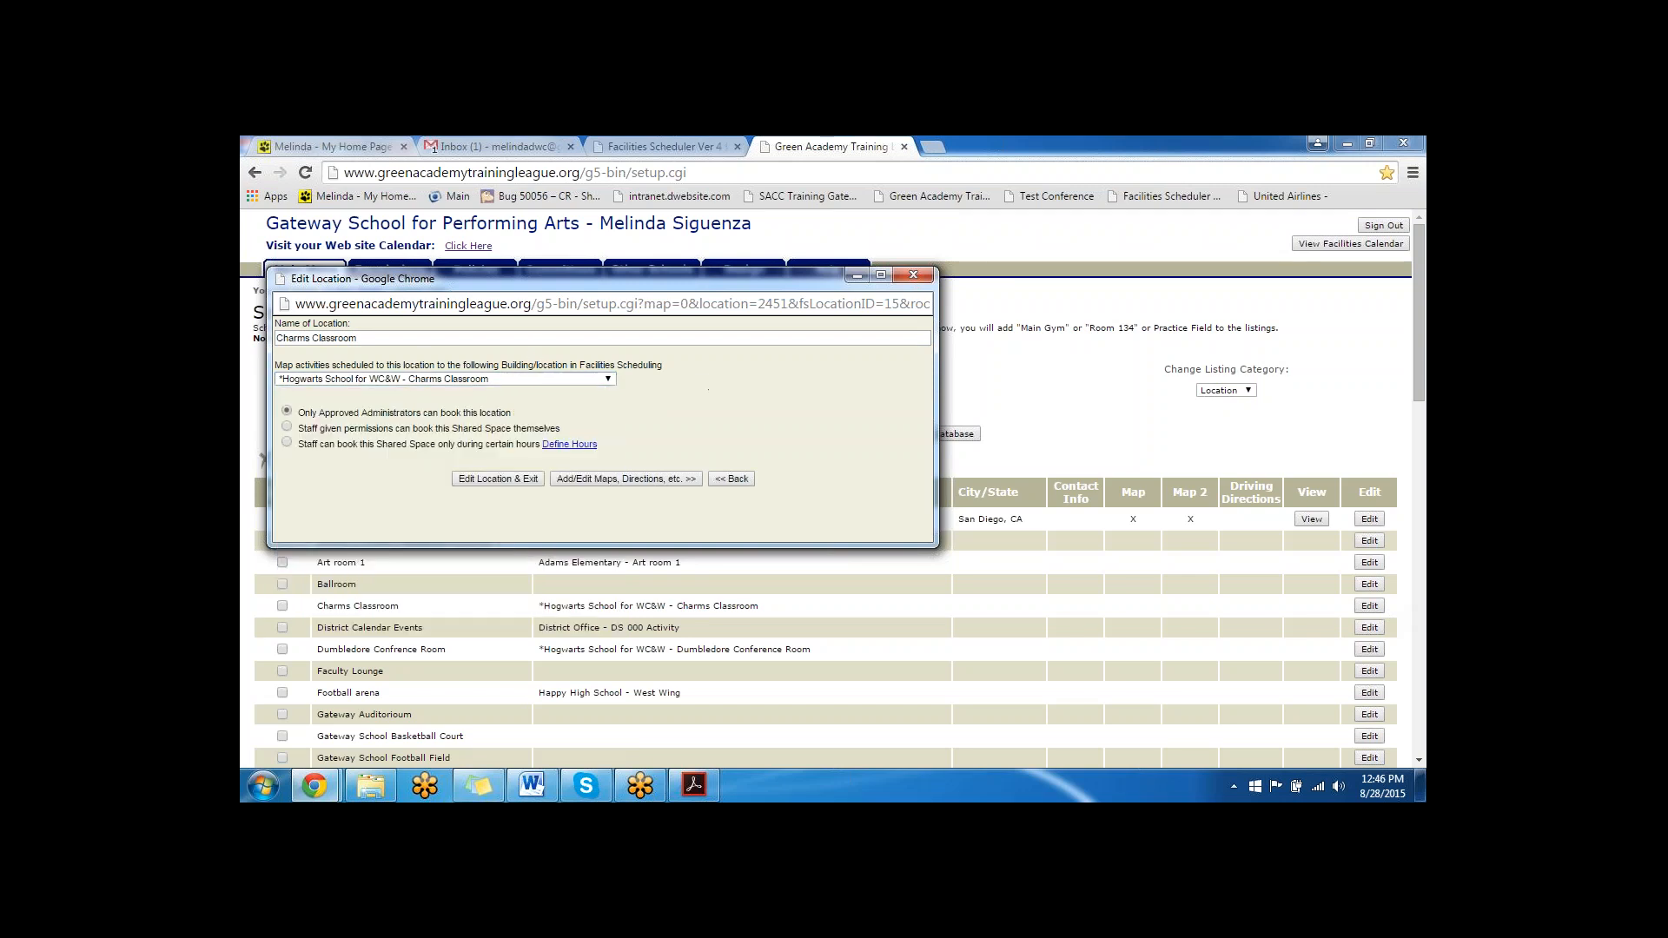
{"action": "triple_click", "coordinate": [316, 340]}
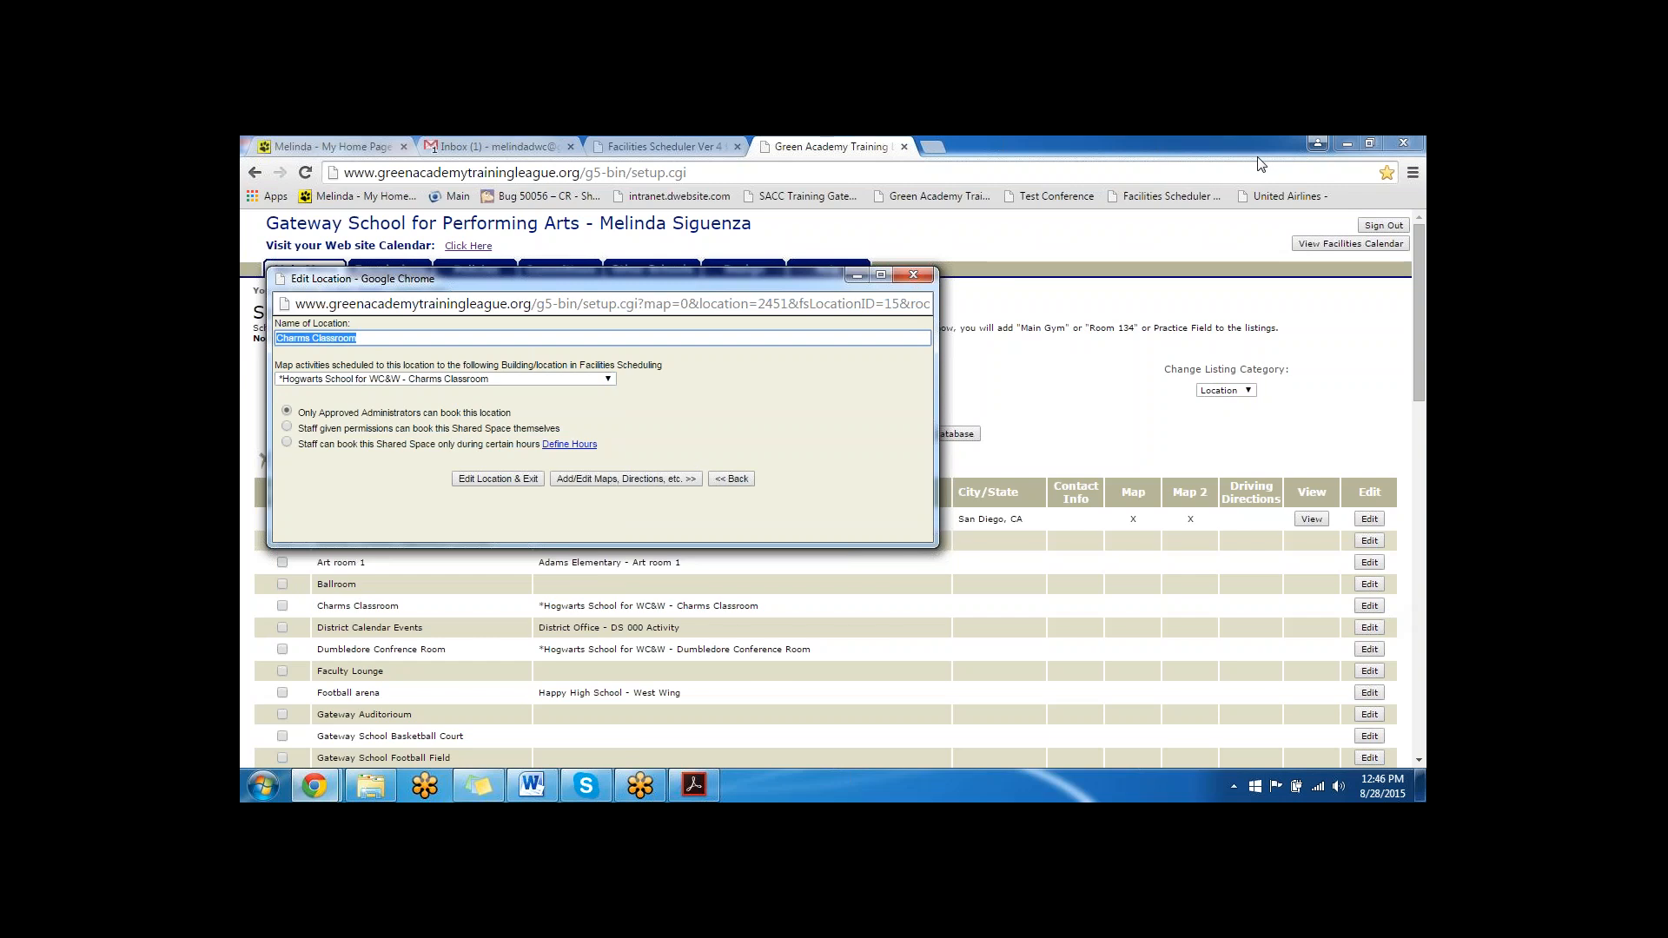
{"action": "left_click", "coordinate": [1181, 162]}
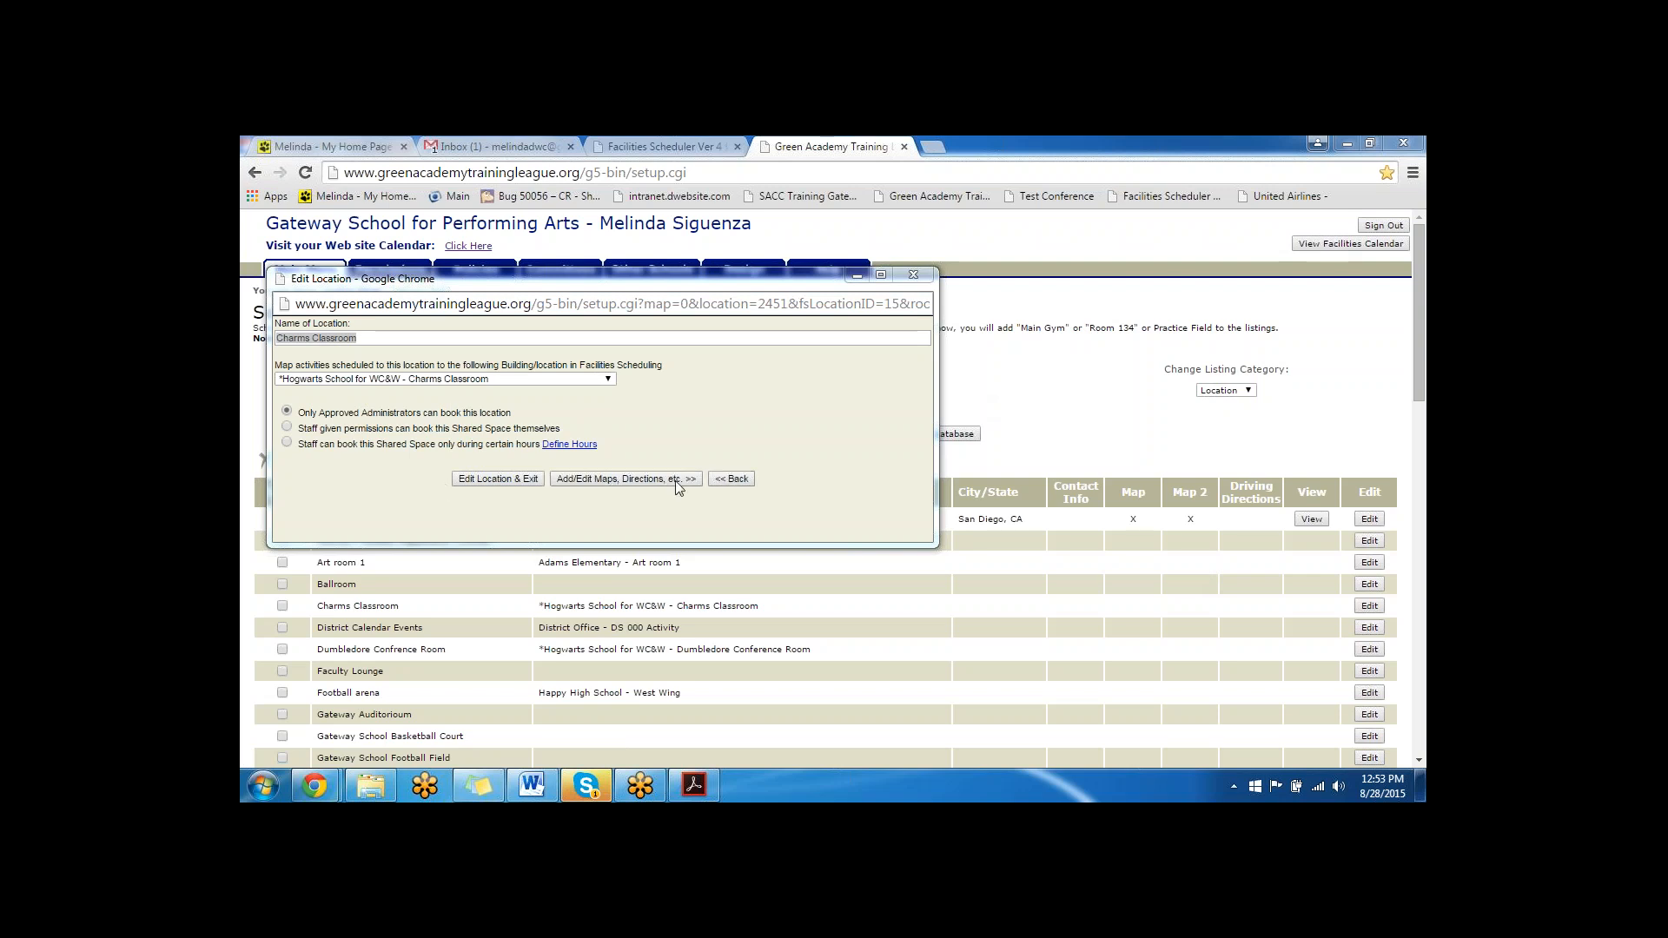
{"action": "left_click", "coordinate": [913, 275]}
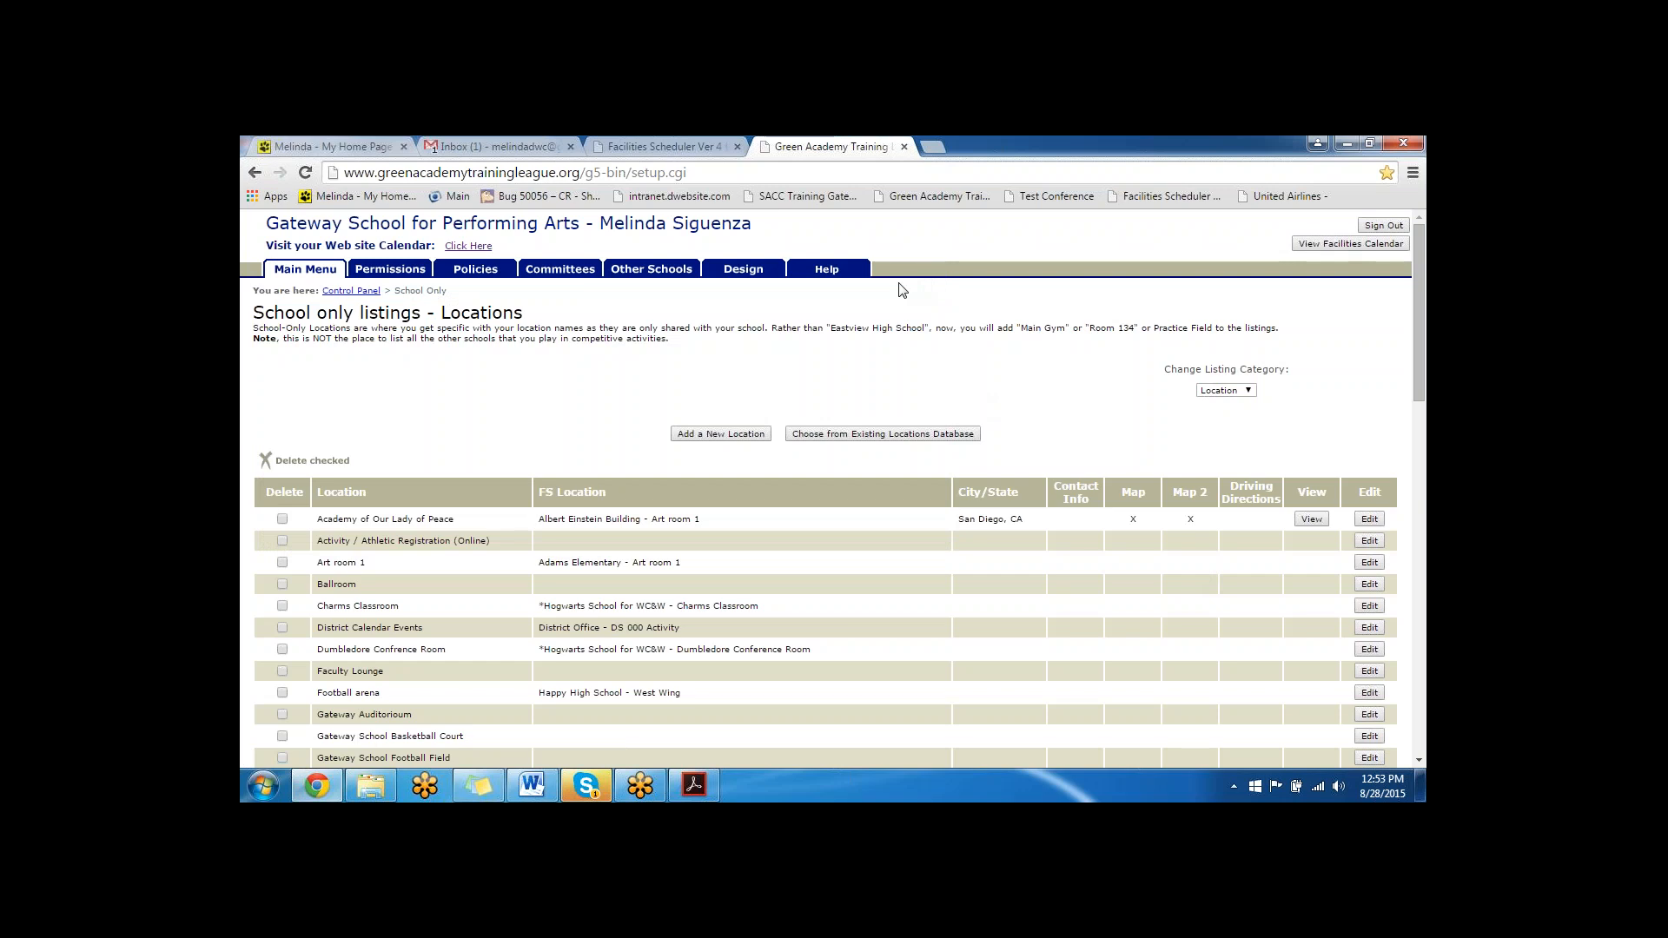
{"action": "left_click", "coordinate": [351, 291]}
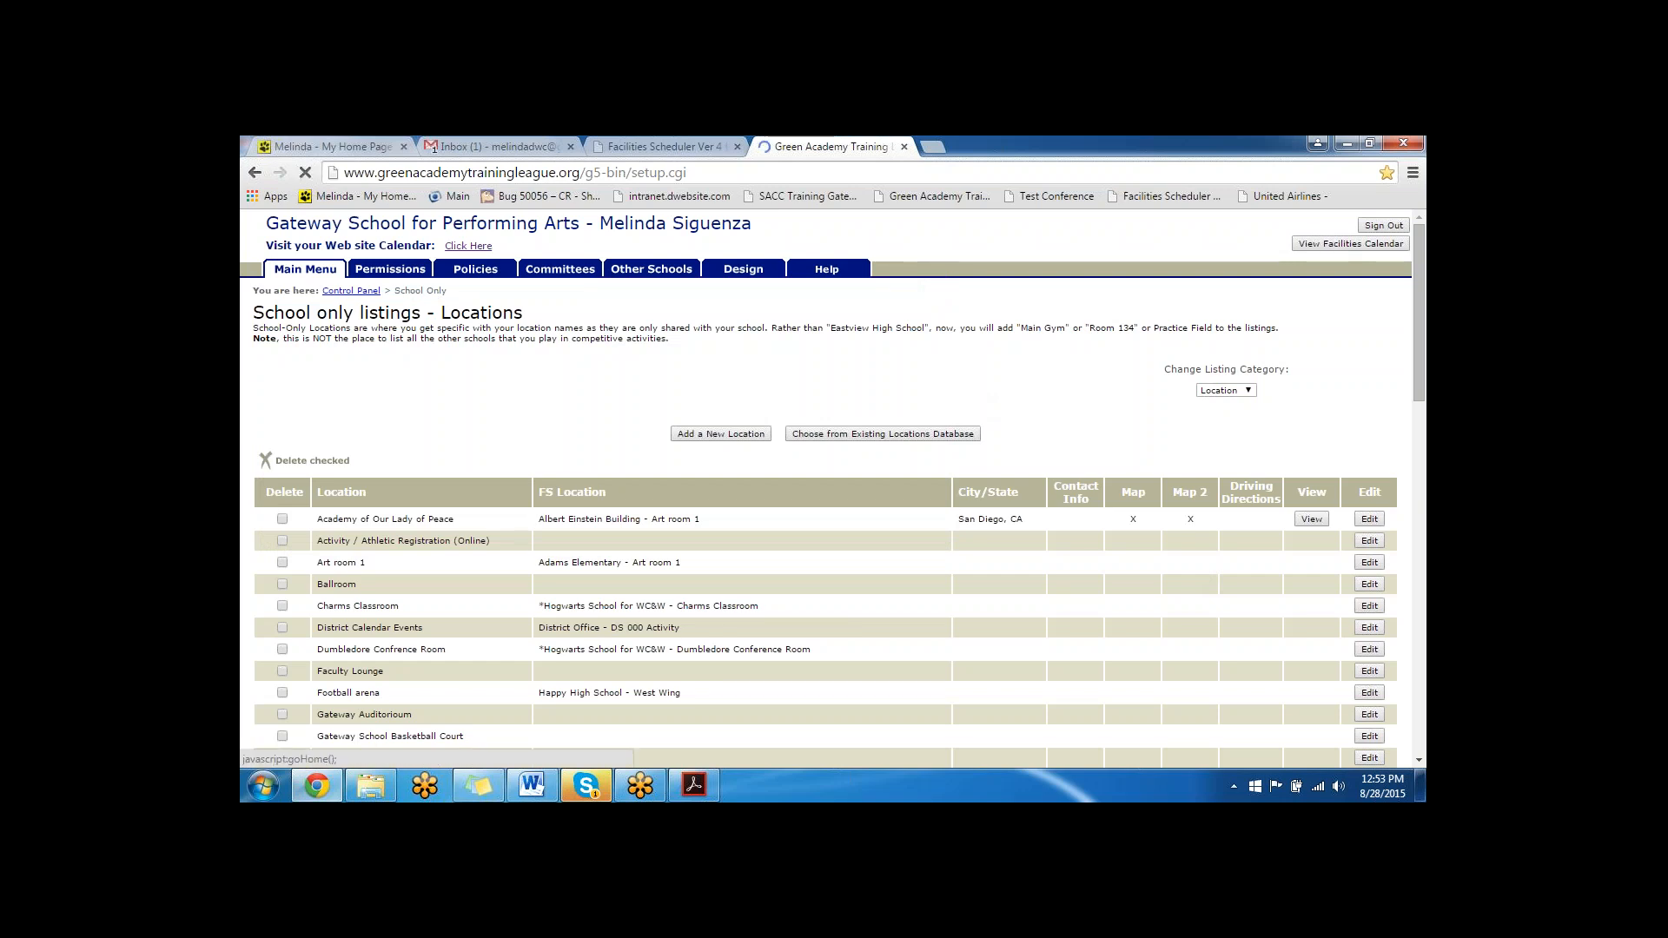
- Open the Set-Up activity parameters and start editing the tiddlywinks Girls Varsity entry
{"action": "scroll", "coordinate": [382, 538], "scroll_direction": "down", "scroll_amount": 2}
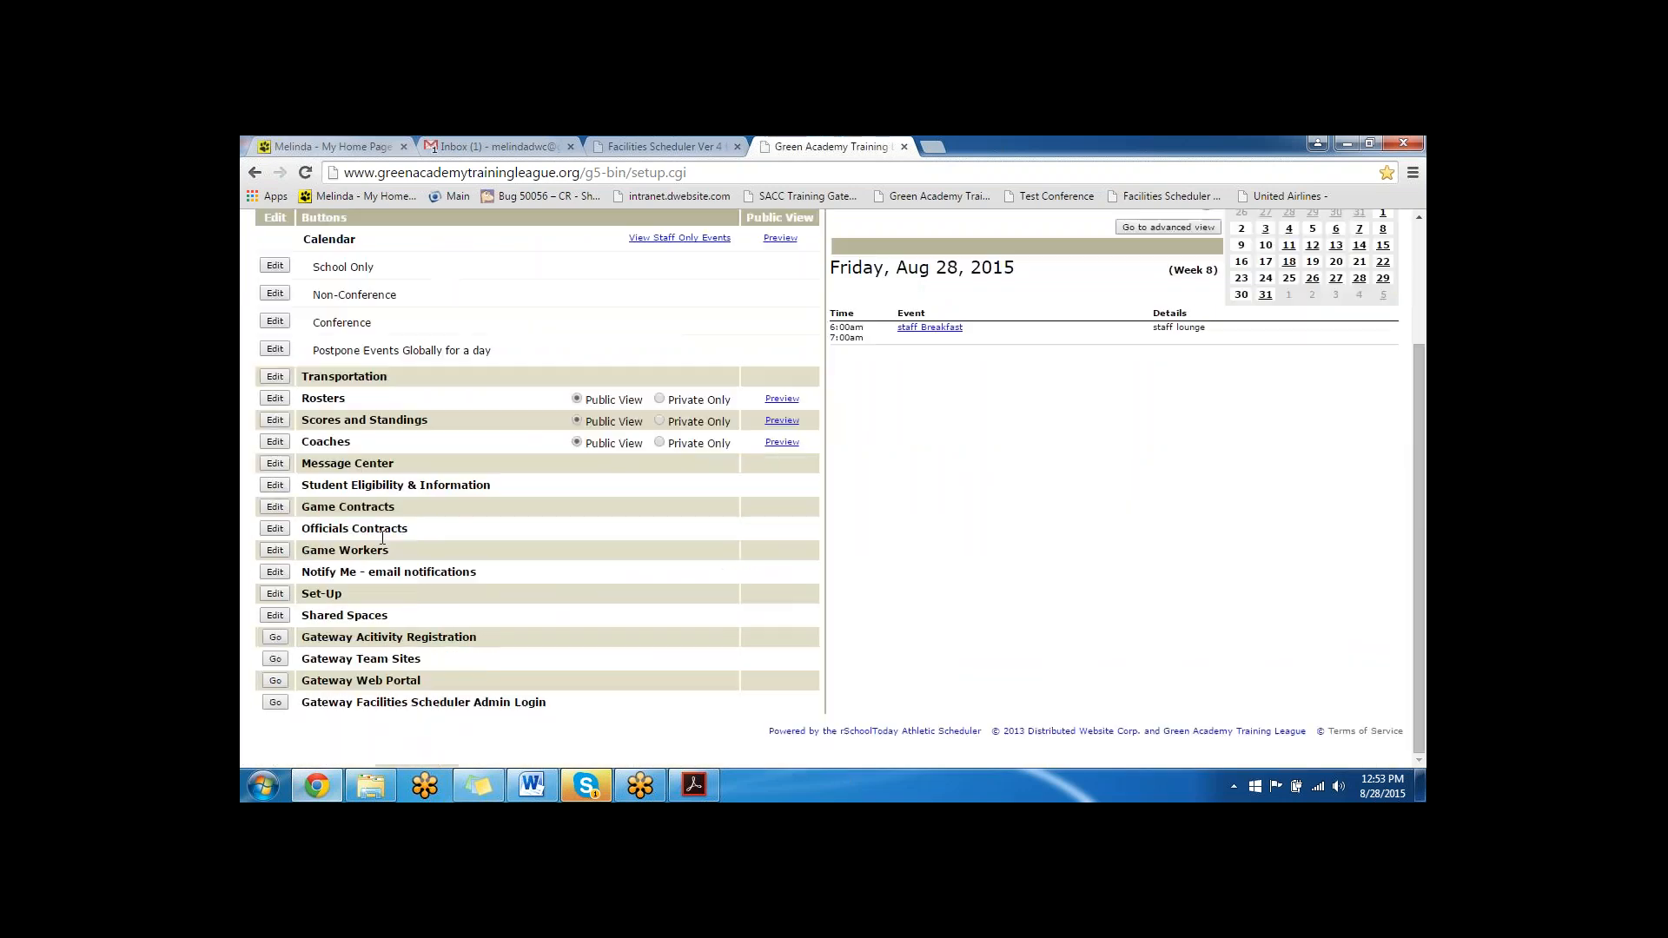
{"action": "left_click", "coordinate": [274, 596]}
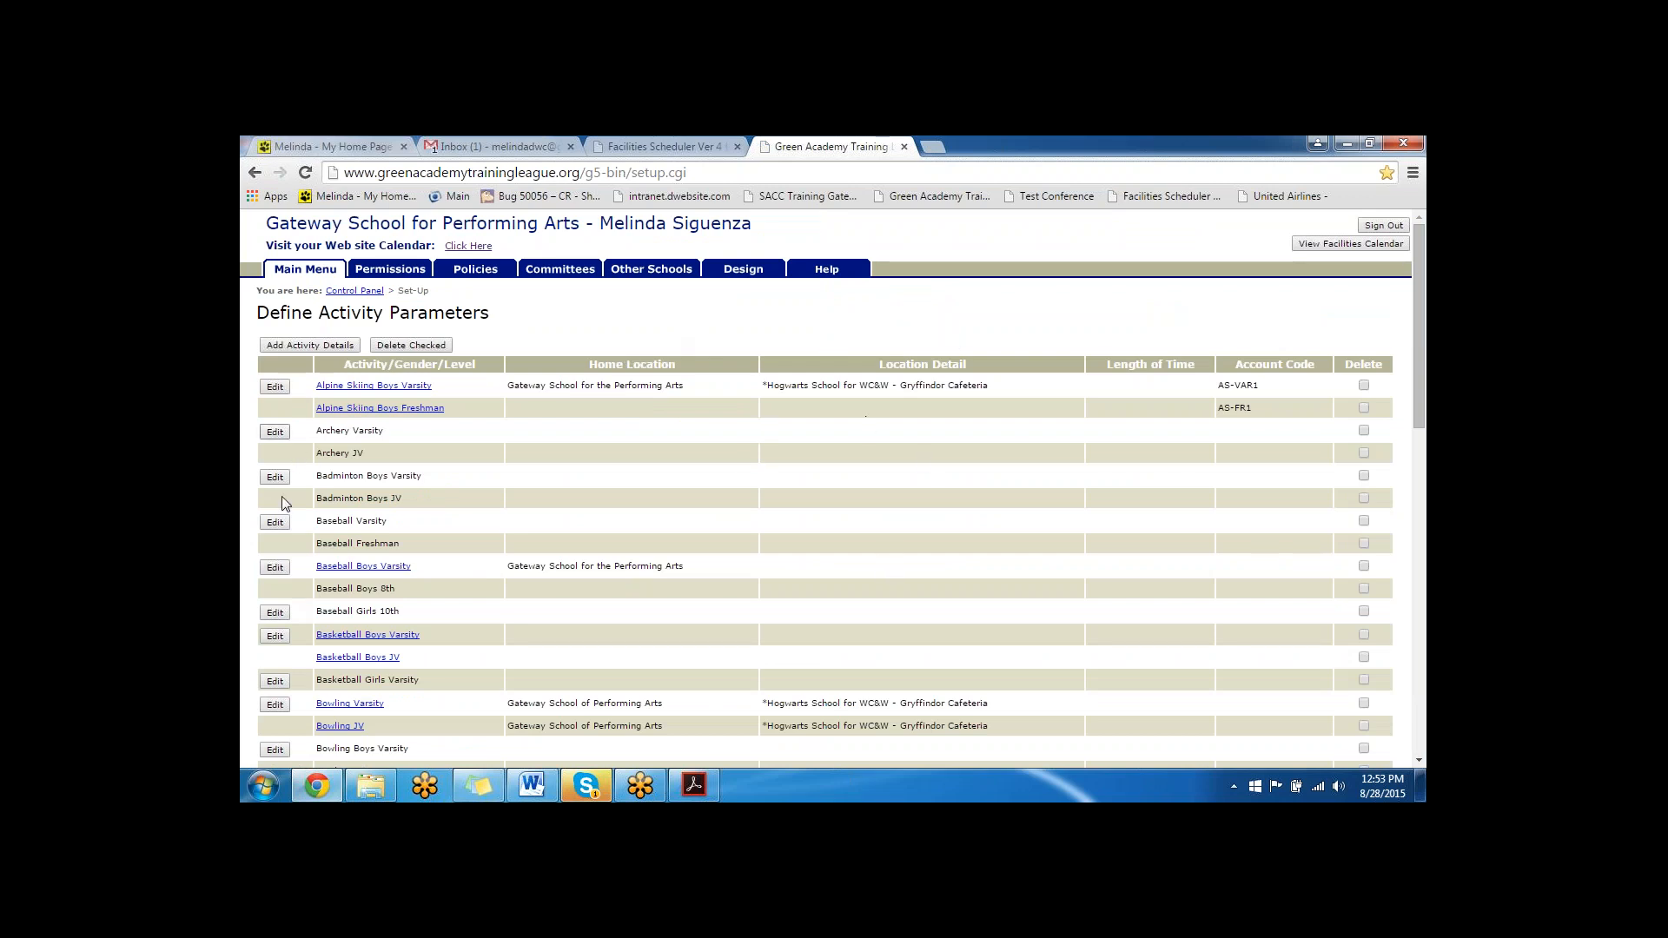
{"action": "scroll", "coordinate": [302, 590], "scroll_direction": "down", "scroll_amount": 5}
{"action": "scroll", "coordinate": [310, 667], "scroll_direction": "down", "scroll_amount": 5}
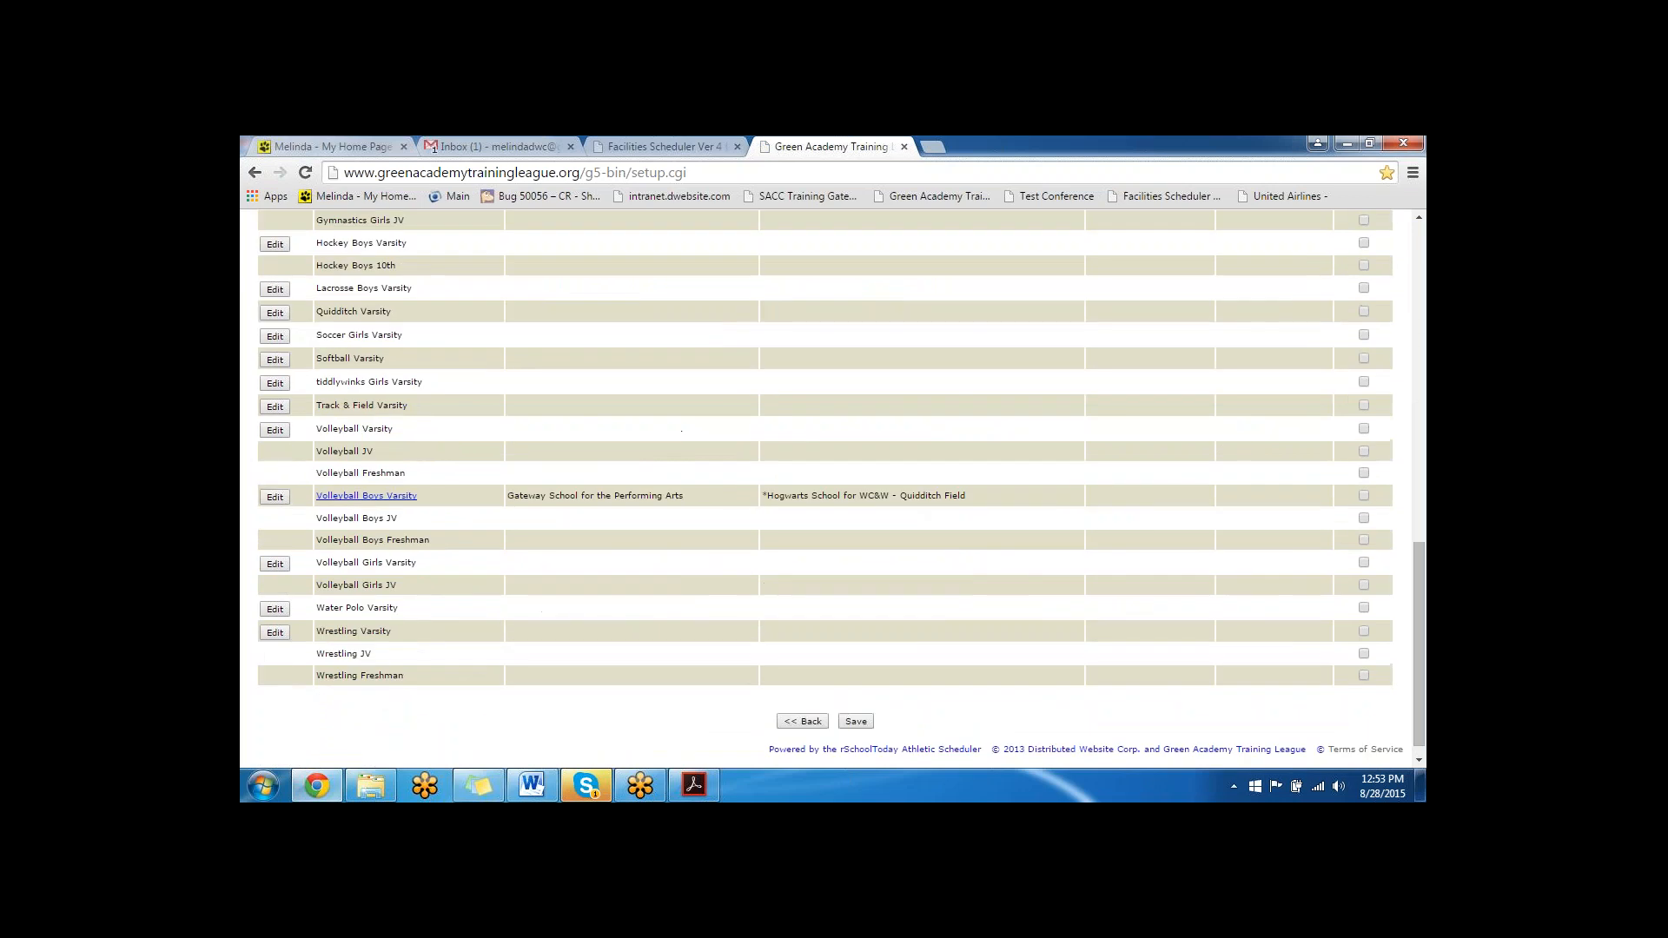
{"action": "left_click", "coordinate": [274, 383]}
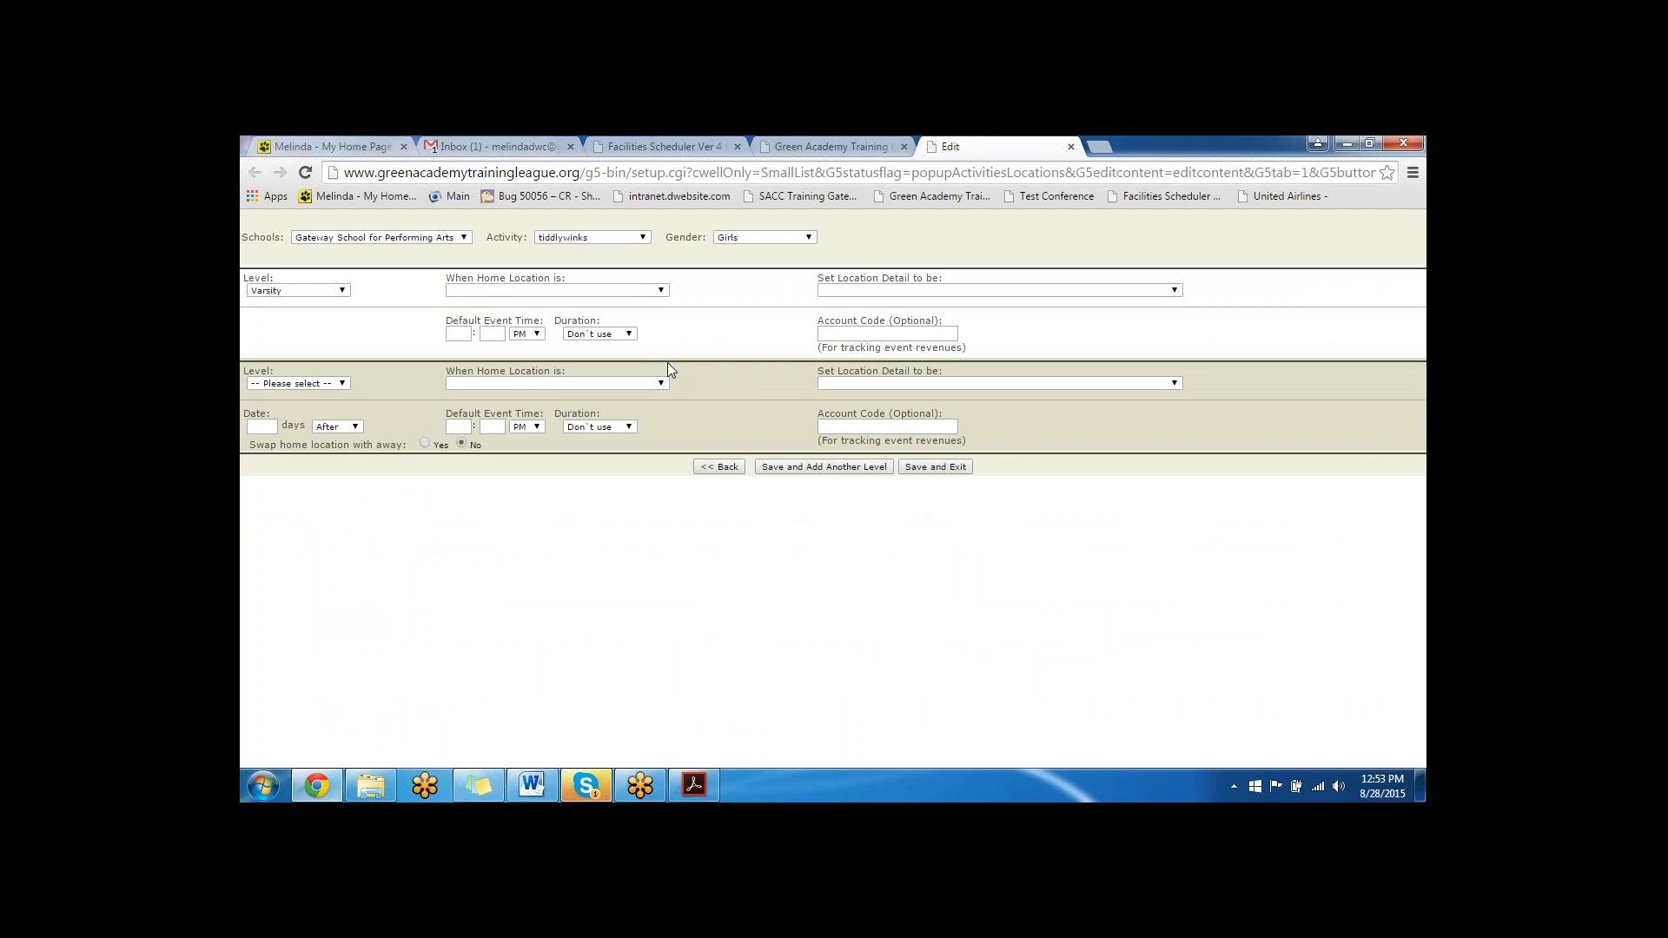
- For the Varsity level, set the home location to Gateway School for the Performing Arts and the location detail to *Hogwarts School for WC&W - Charms Classroom
{"action": "left_click", "coordinate": [517, 290]}
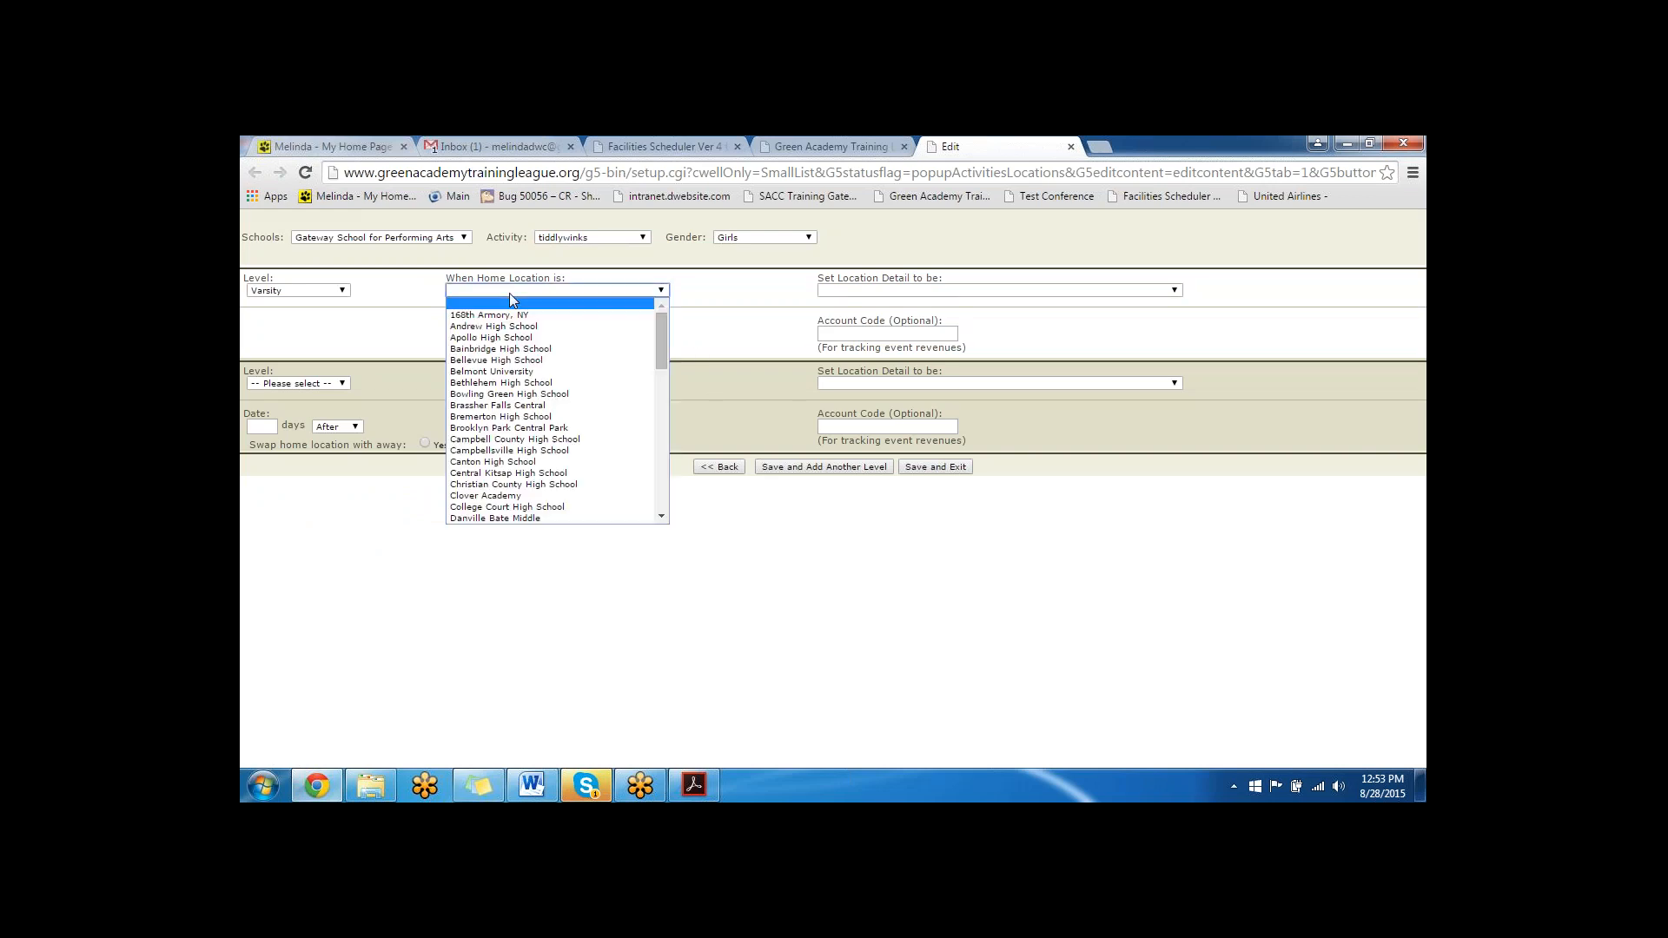
{"action": "key", "text": "g"}
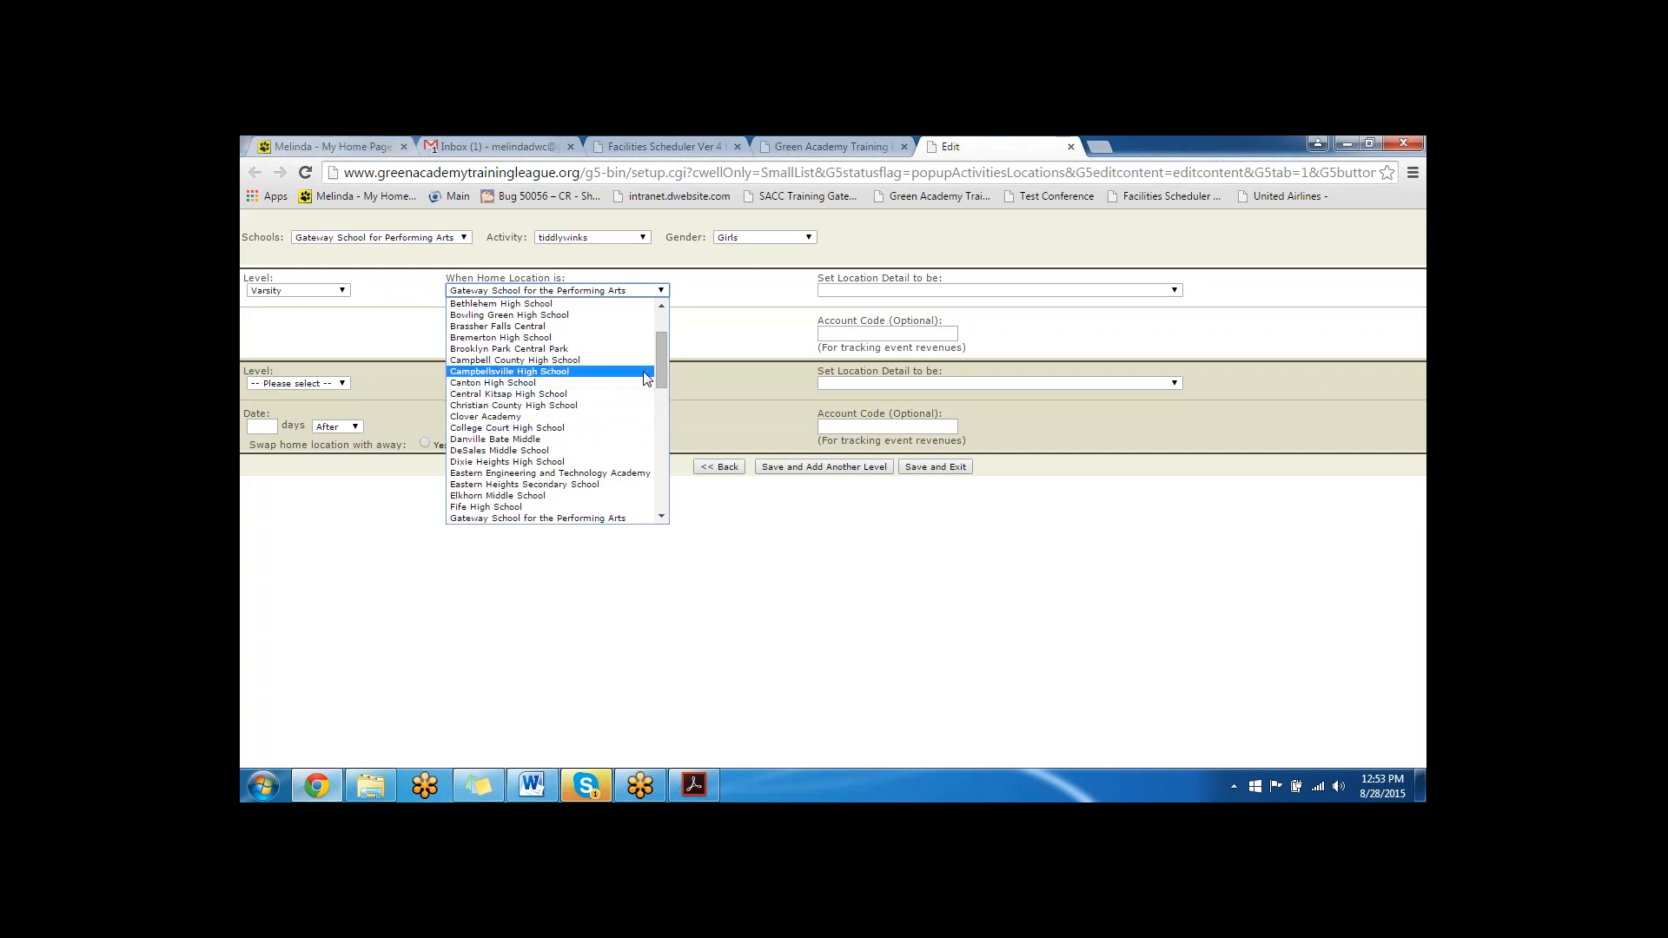
{"action": "scroll", "coordinate": [573, 369], "scroll_direction": "down", "scroll_amount": 5}
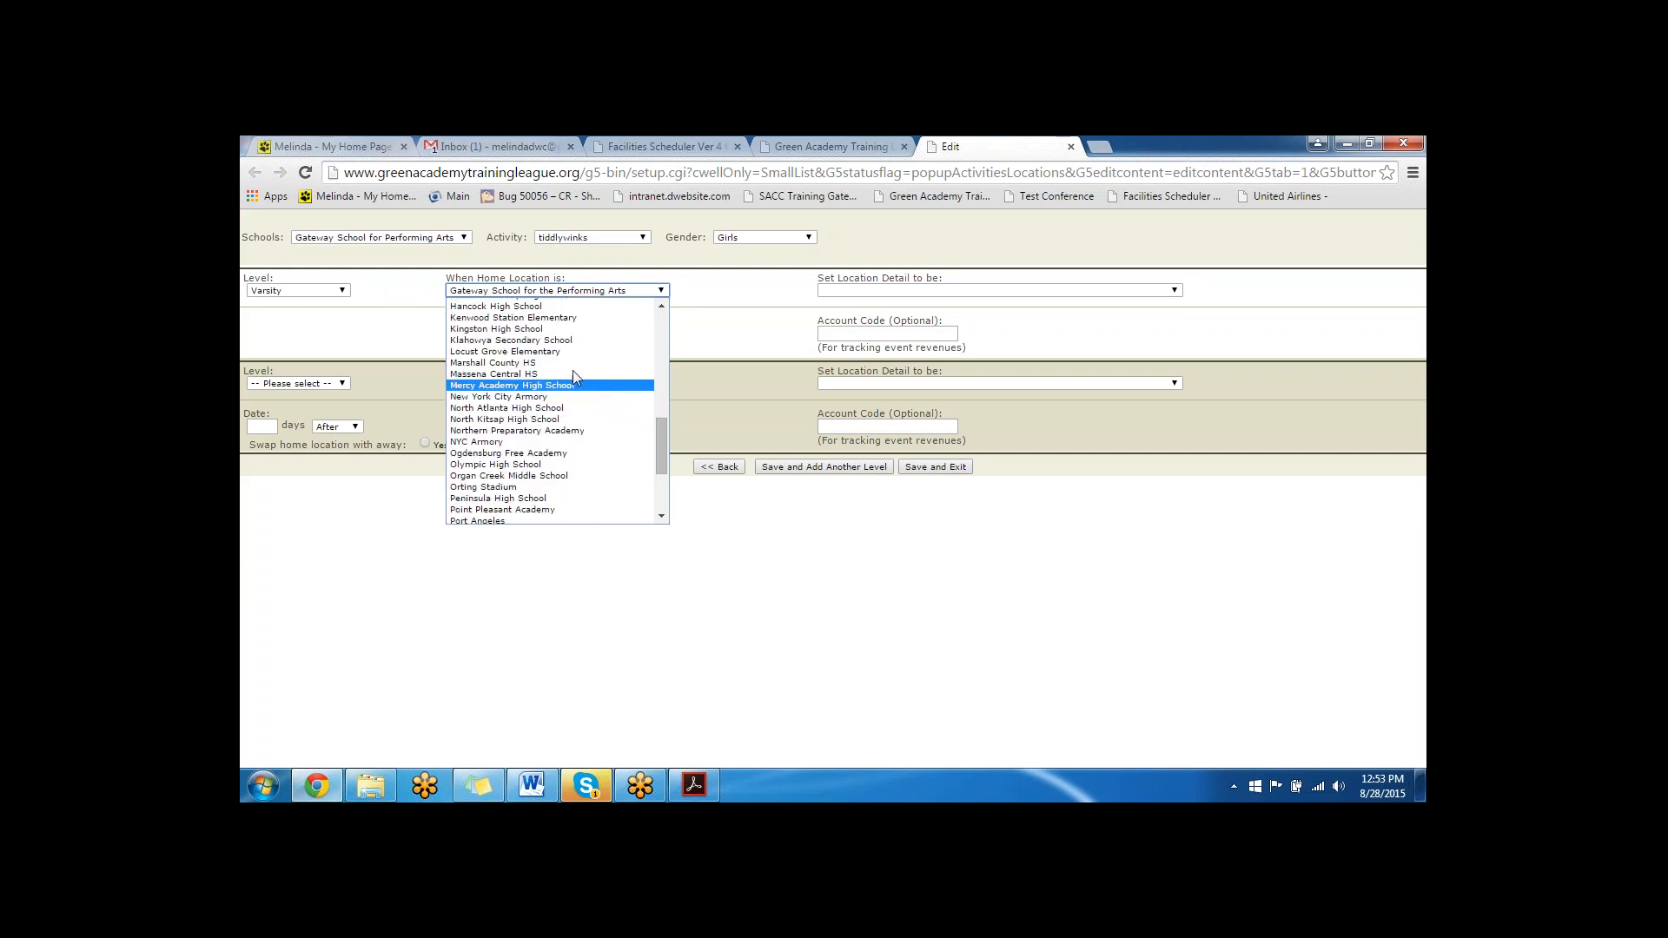
{"action": "scroll", "coordinate": [574, 369], "scroll_direction": "up", "scroll_amount": 5}
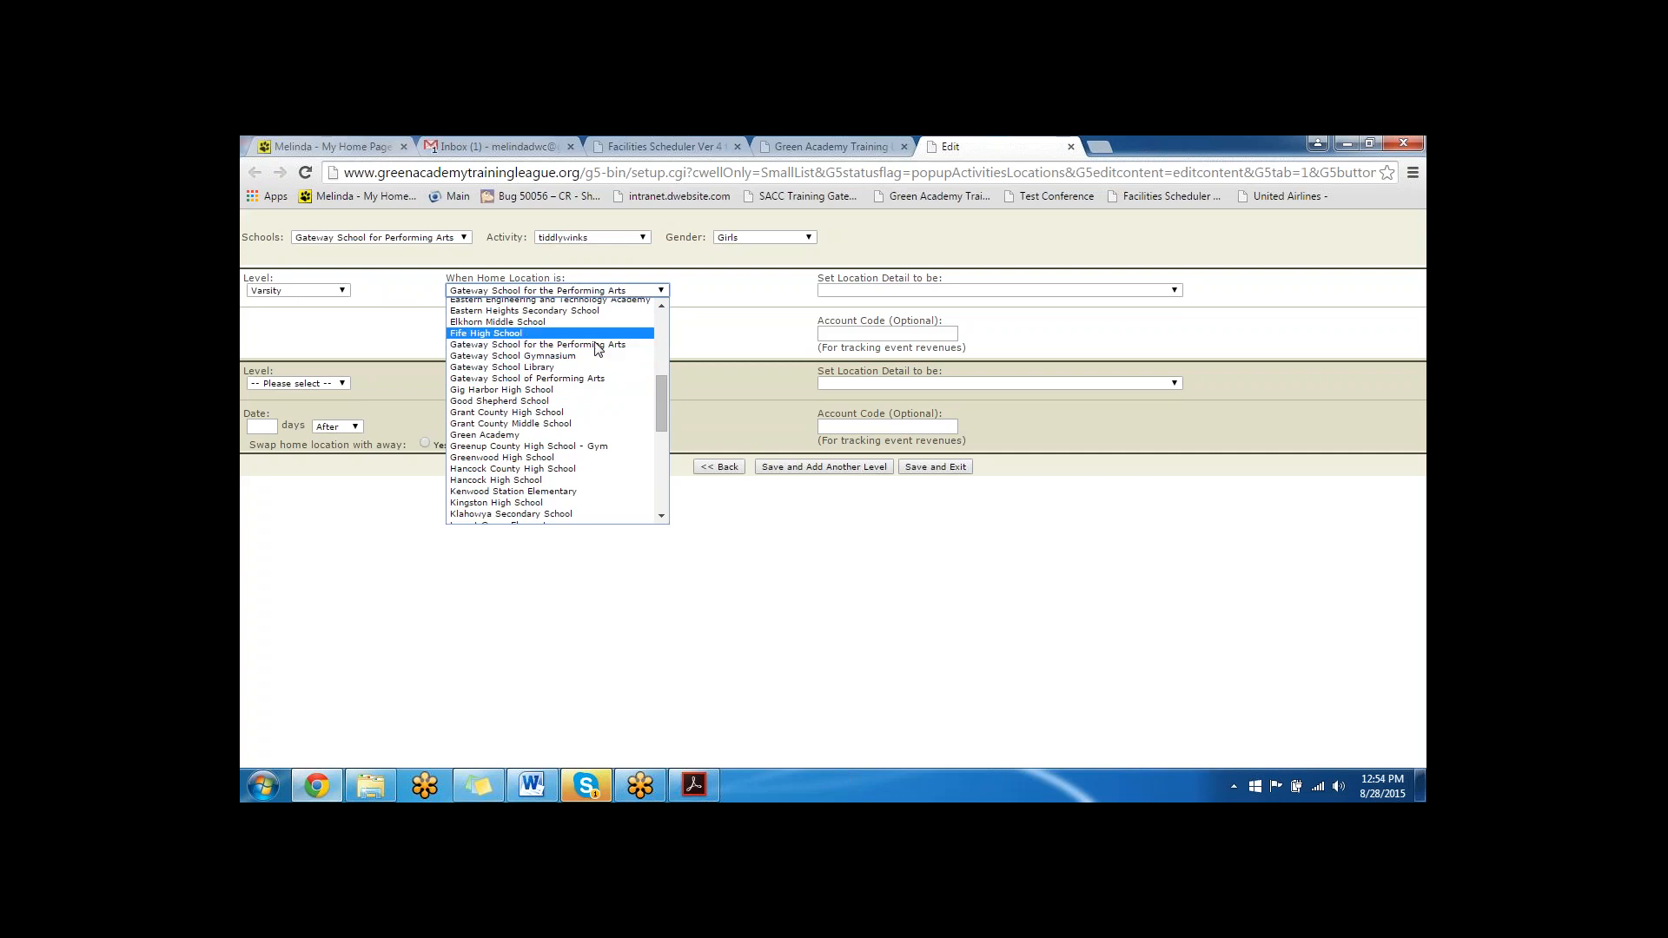
{"action": "left_click", "coordinate": [598, 347]}
{"action": "left_click", "coordinate": [821, 291]}
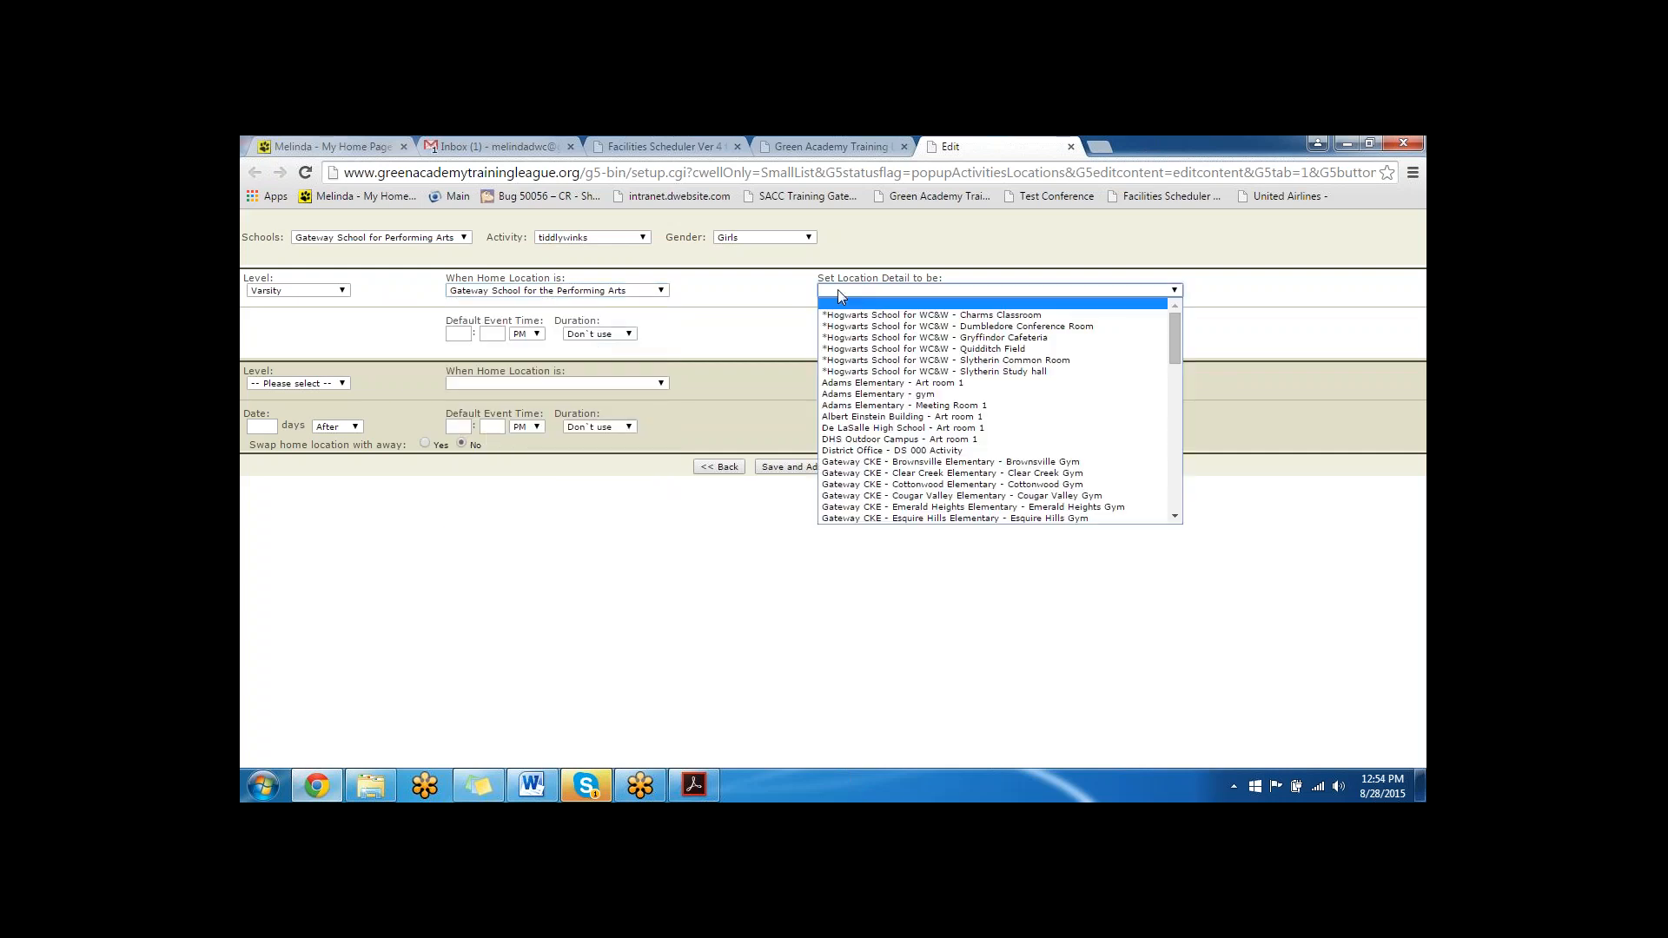
{"action": "left_click", "coordinate": [864, 314]}
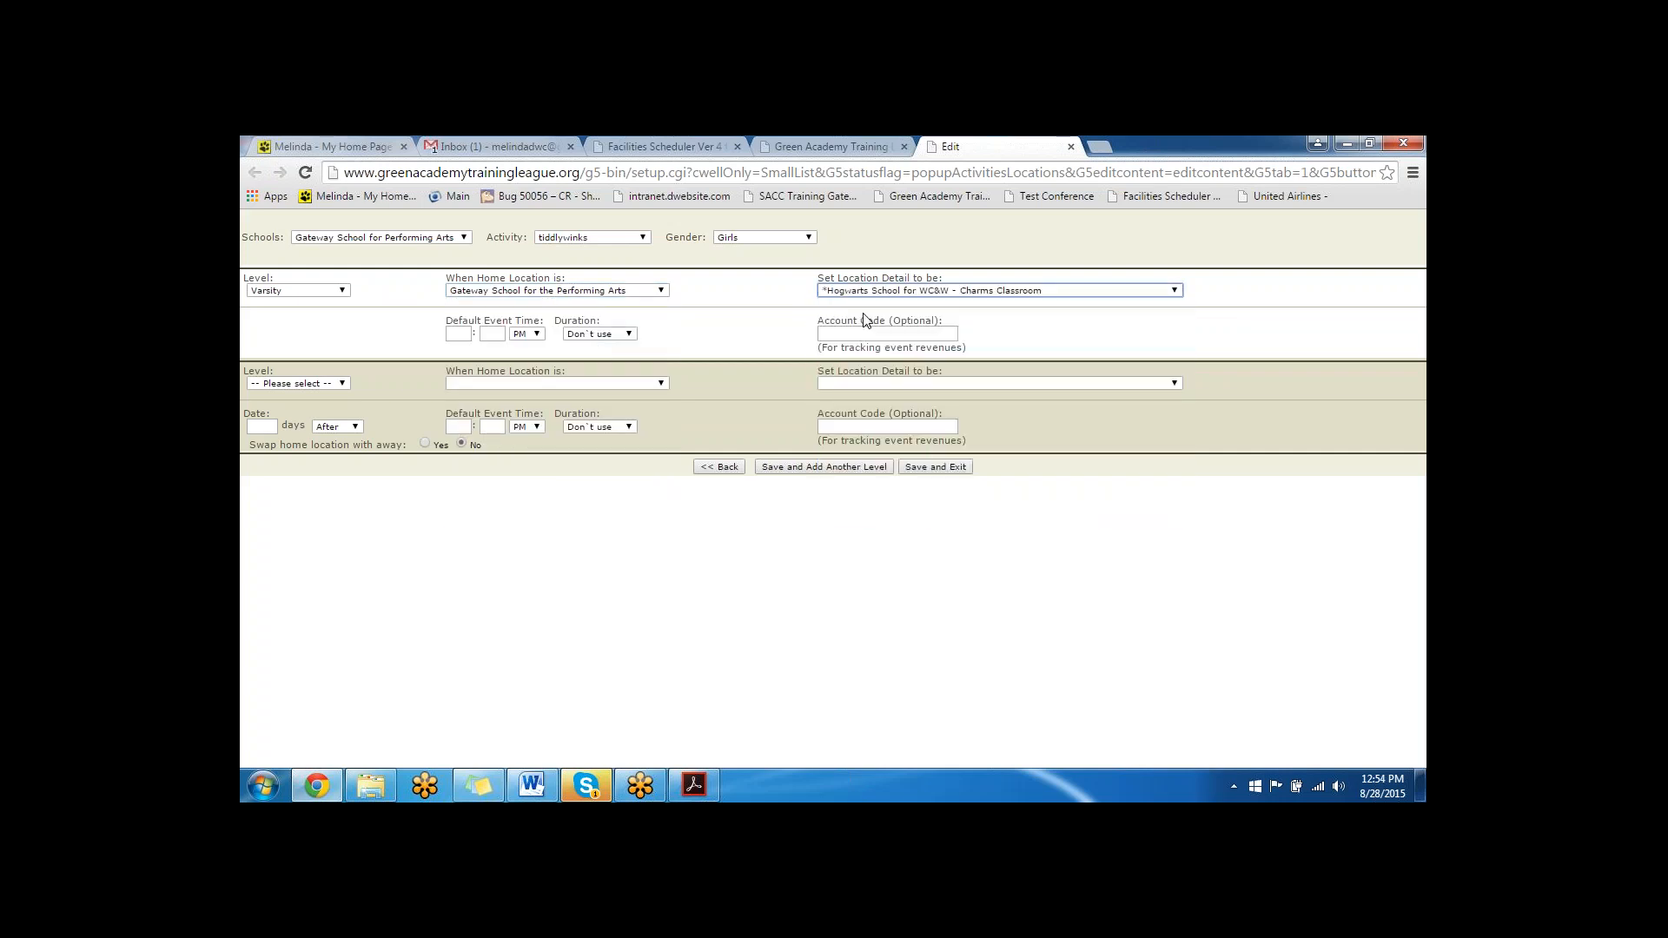
- Add a Freshman level with home location Gateway School for the Performing Arts and detail *Hogwarts School for WC&W - Charms Classroom, then save and exit
{"action": "left_click", "coordinate": [314, 382]}
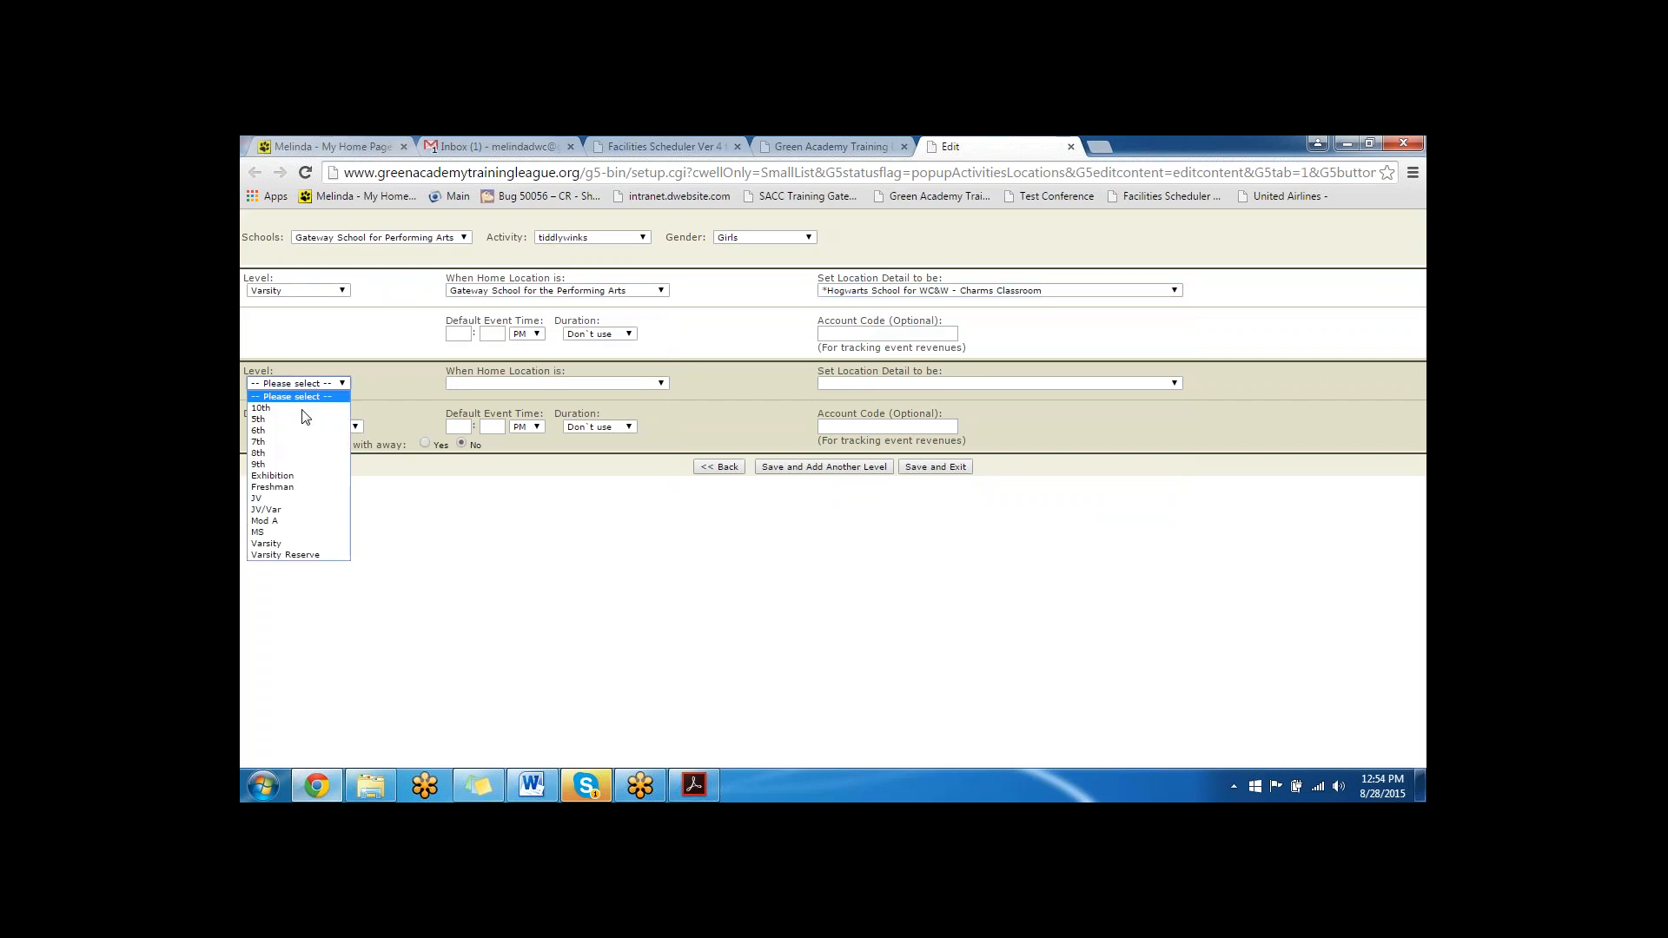
{"action": "left_click", "coordinate": [298, 490]}
{"action": "left_click", "coordinate": [556, 385]}
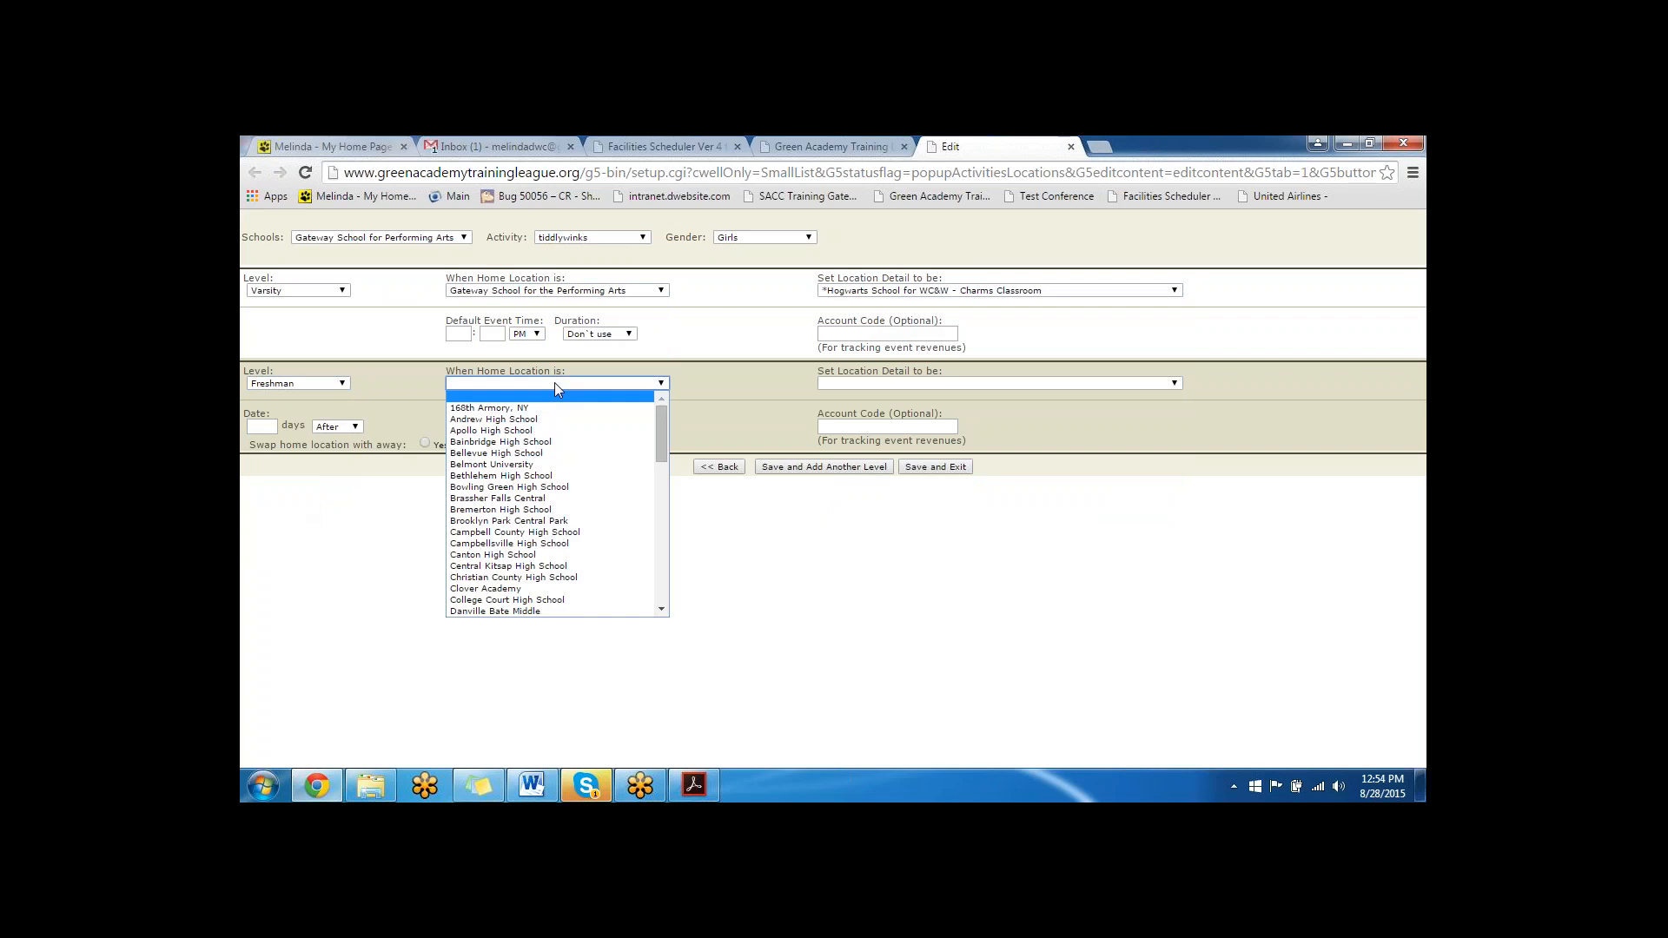
{"action": "key", "text": "g"}
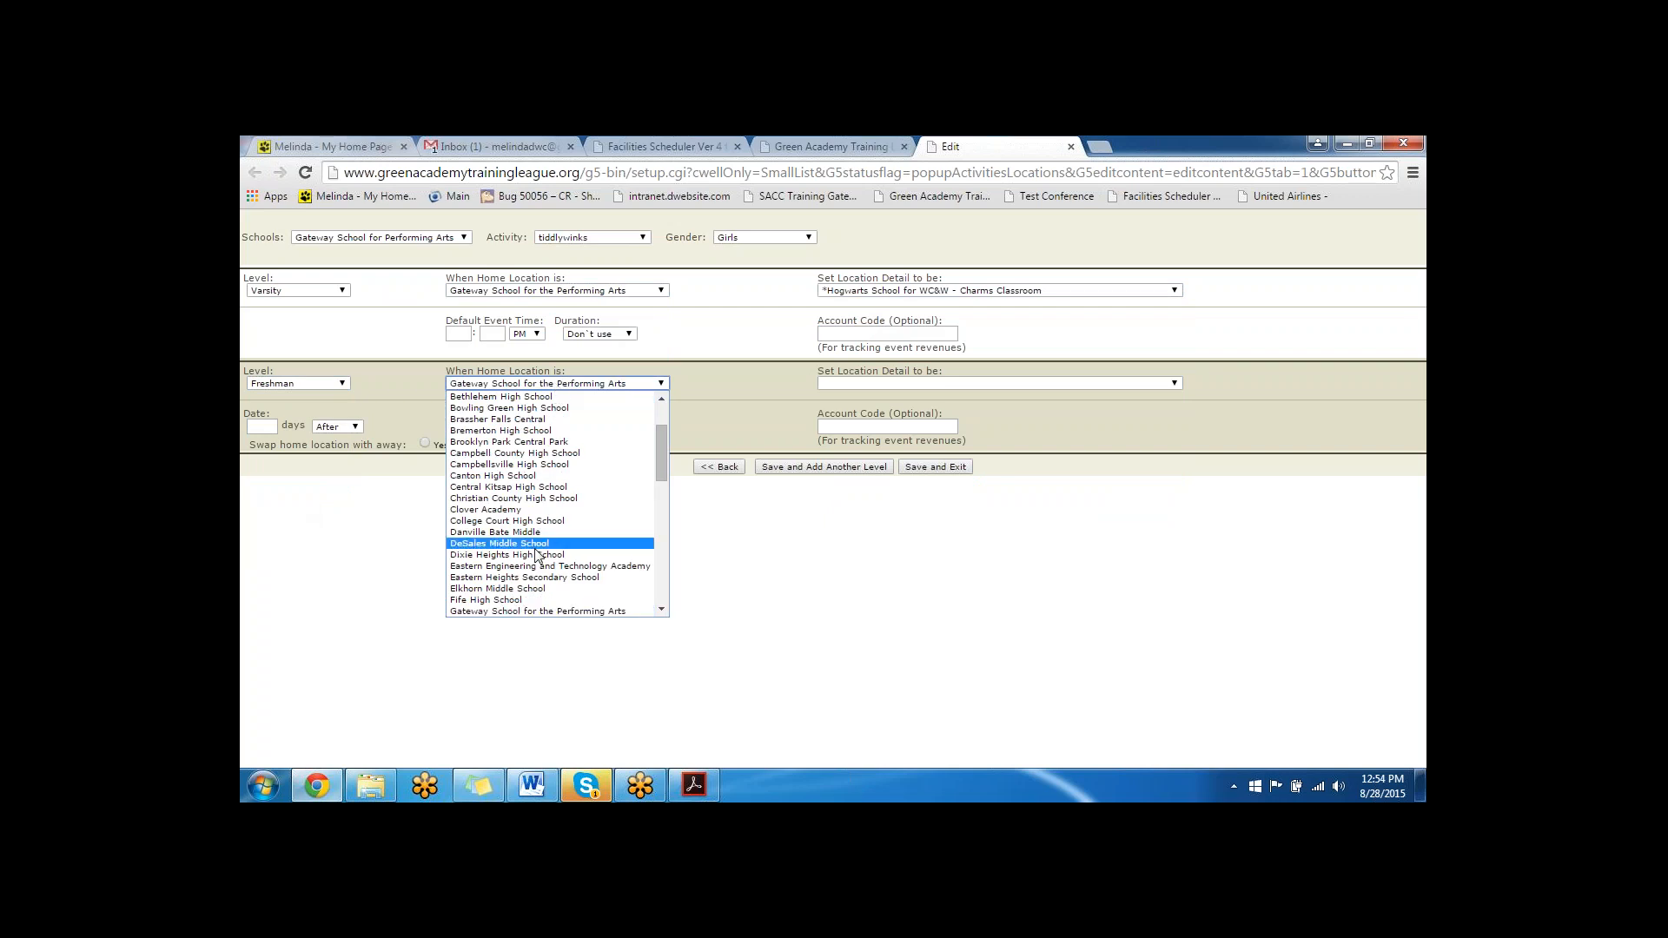
{"action": "scroll", "coordinate": [535, 550], "scroll_direction": "down", "scroll_amount": 2}
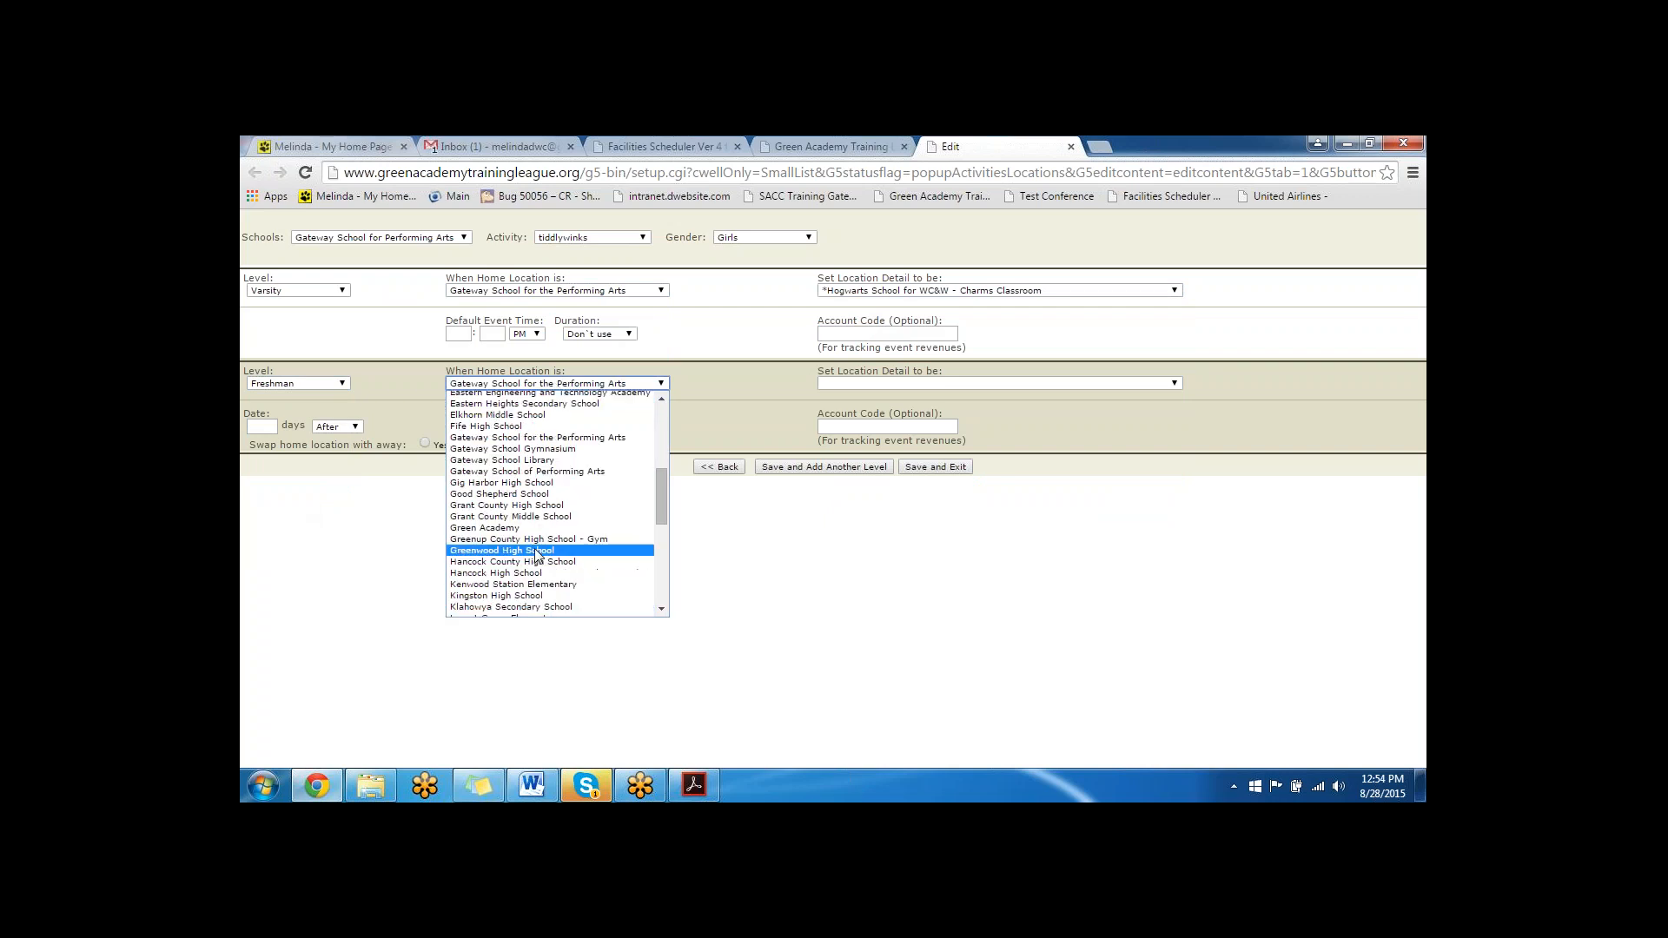
{"action": "left_click", "coordinate": [573, 438]}
{"action": "left_click", "coordinate": [878, 382]}
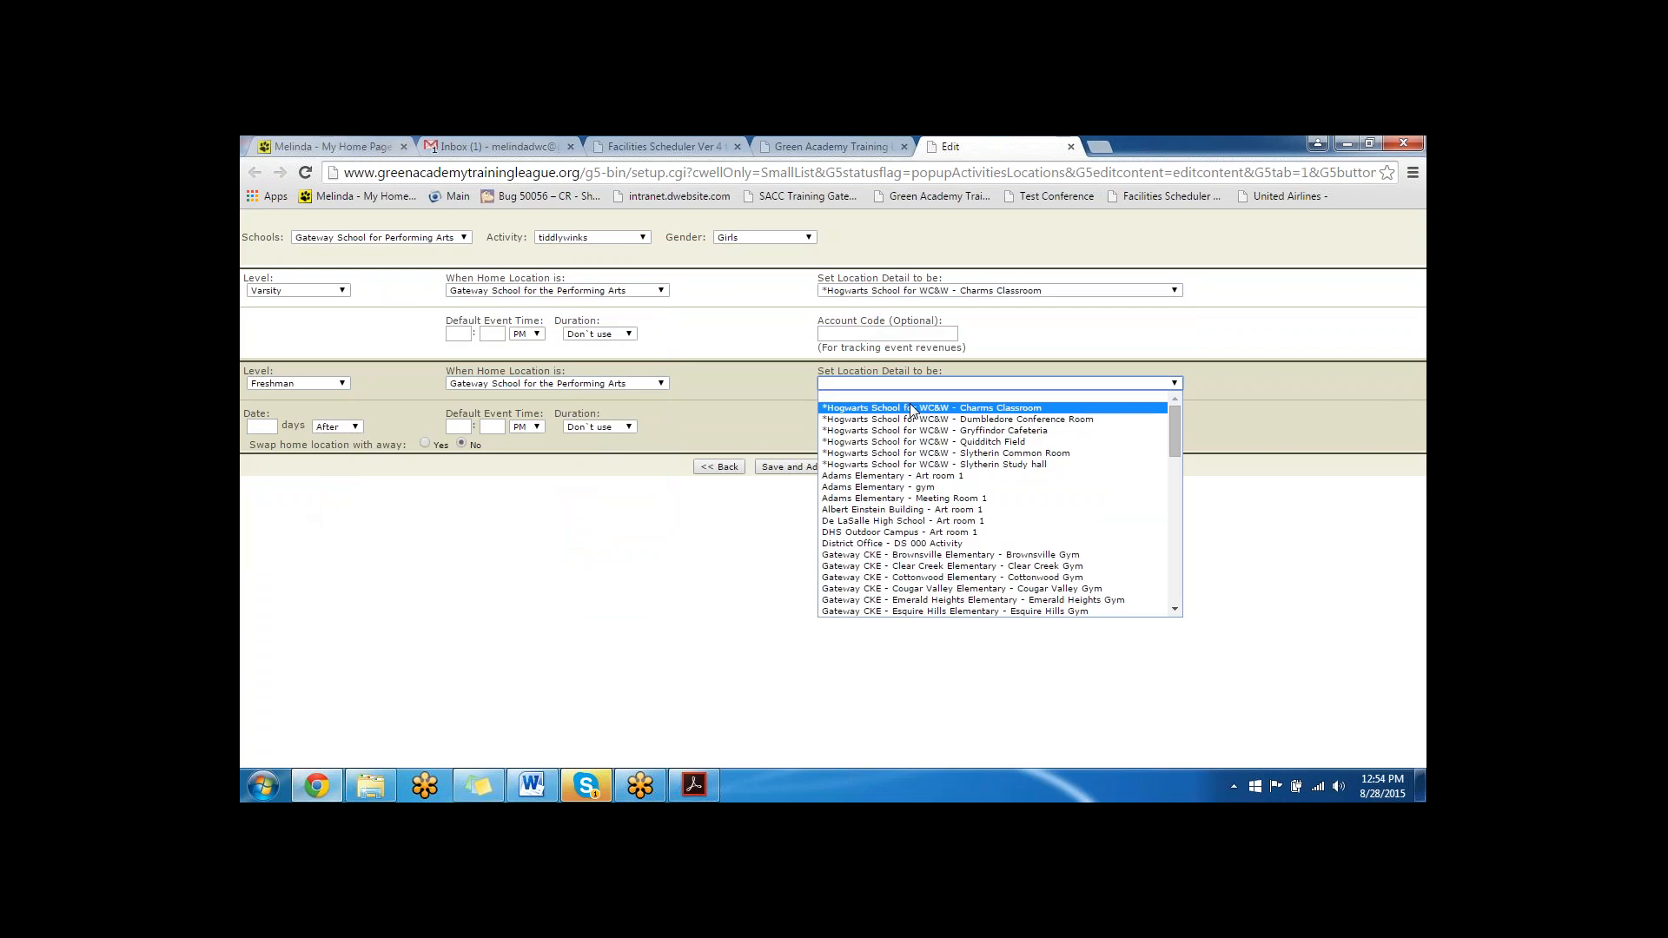
{"action": "left_click", "coordinate": [912, 410]}
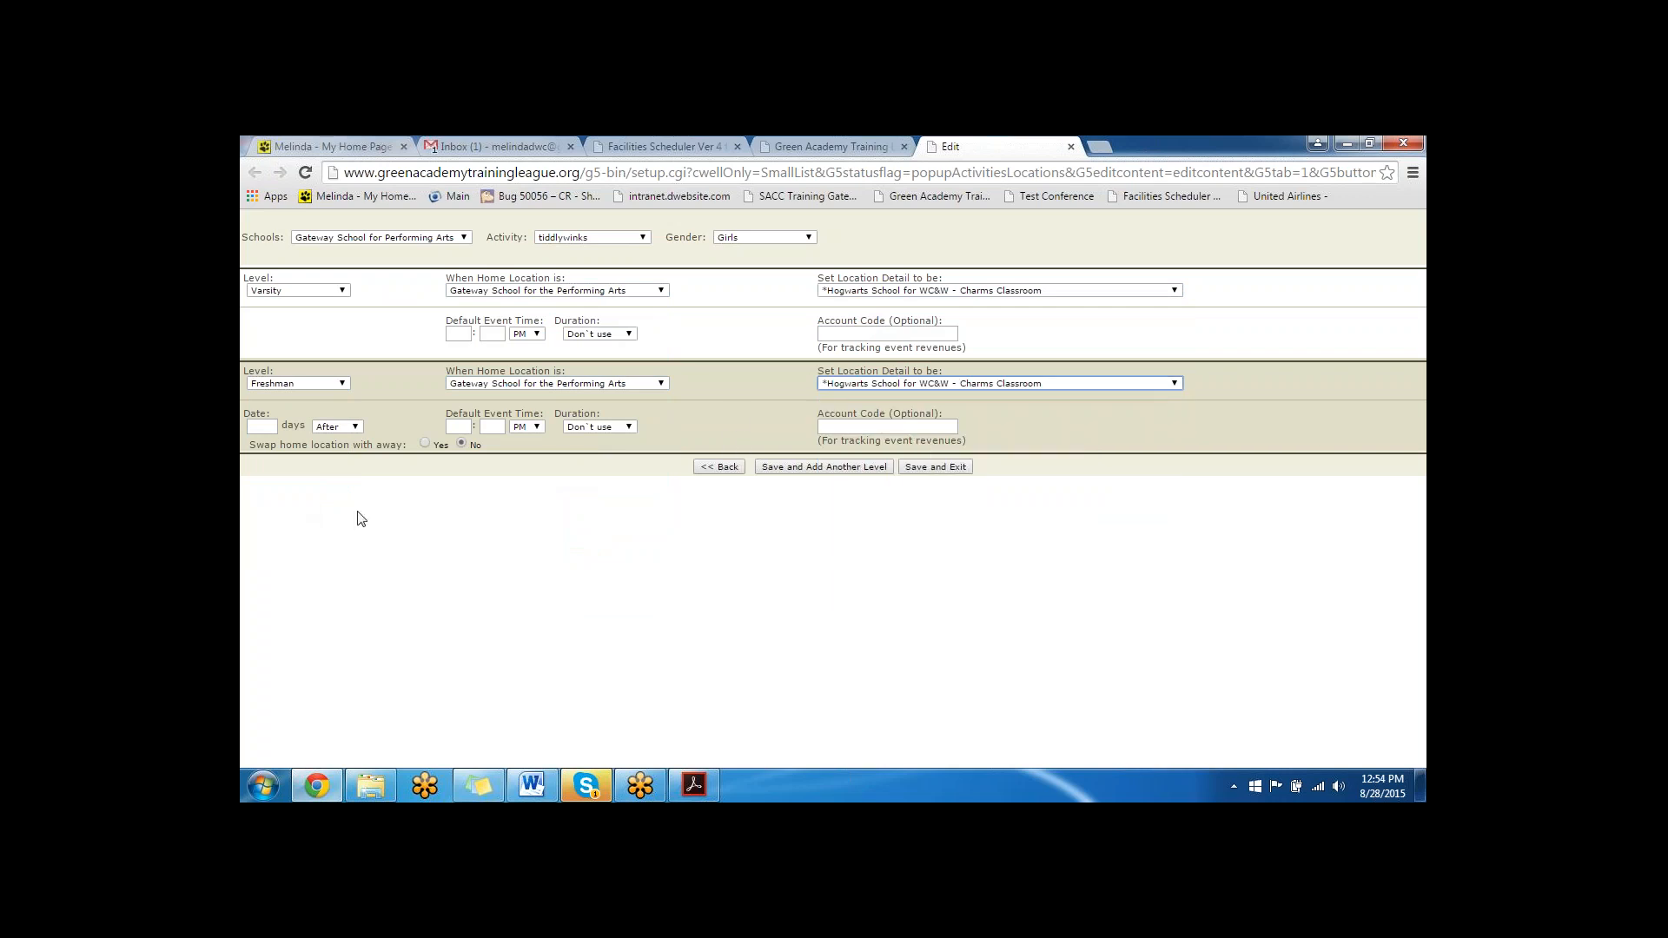
{"action": "left_click", "coordinate": [1298, 286]}
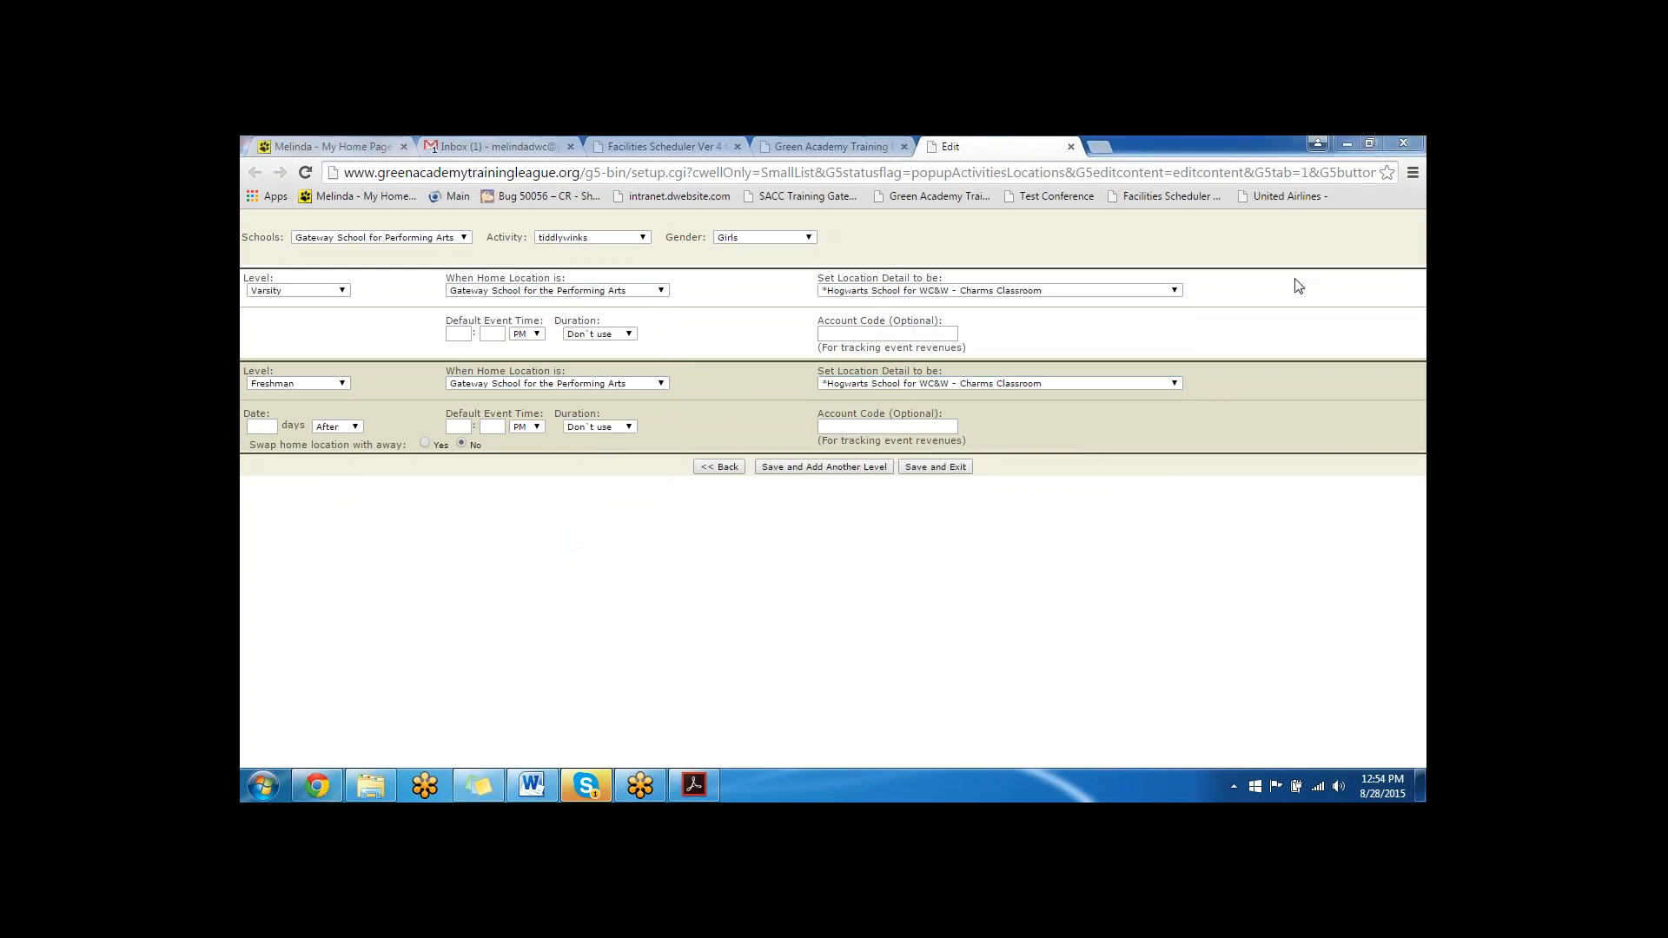
{"action": "left_click", "coordinate": [935, 467]}
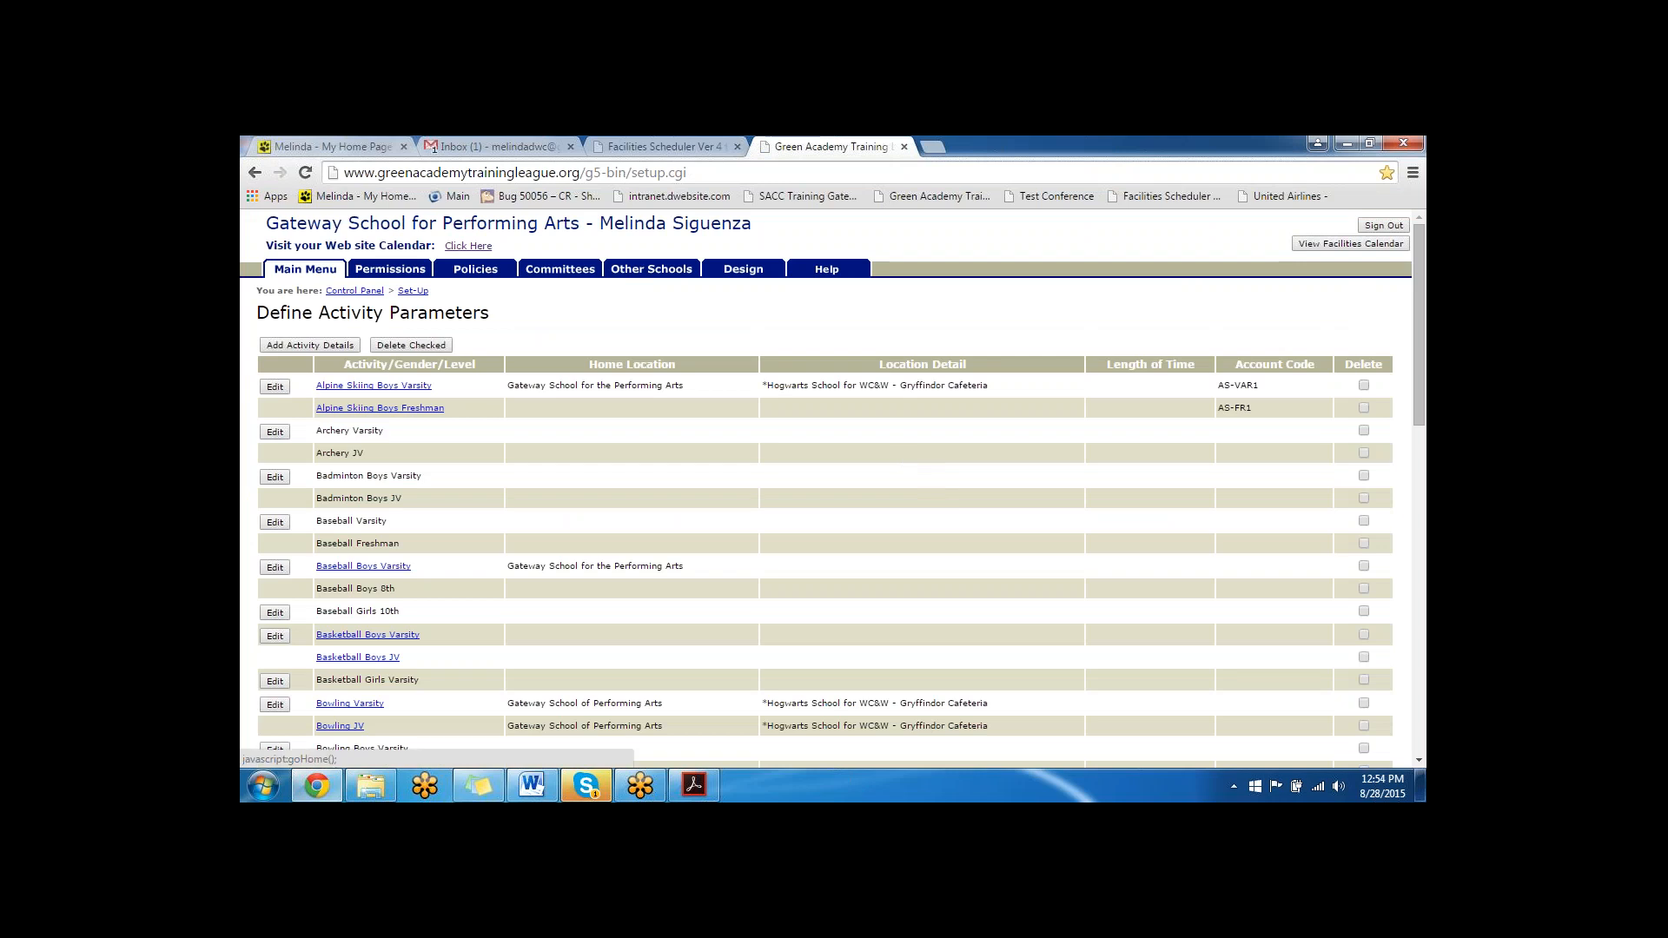
- Examine the Non-Conference schedules and conflicts and the Conference schedules, returning to the Control Panel
{"action": "left_click", "coordinate": [354, 291]}
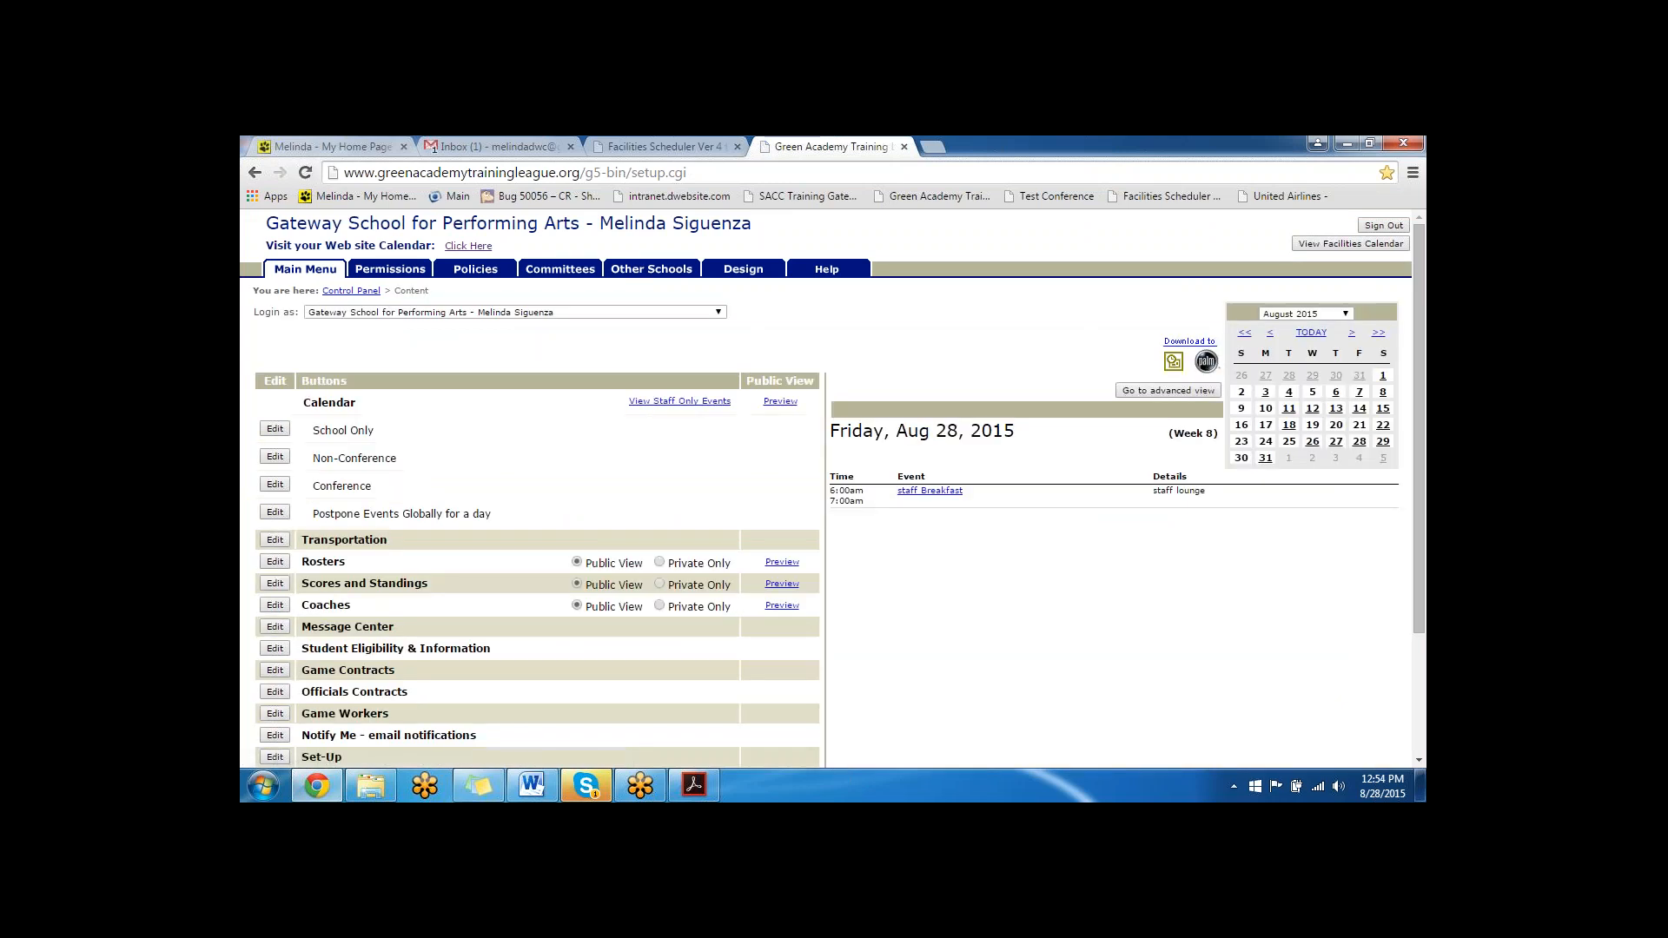
{"action": "left_click", "coordinate": [276, 458]}
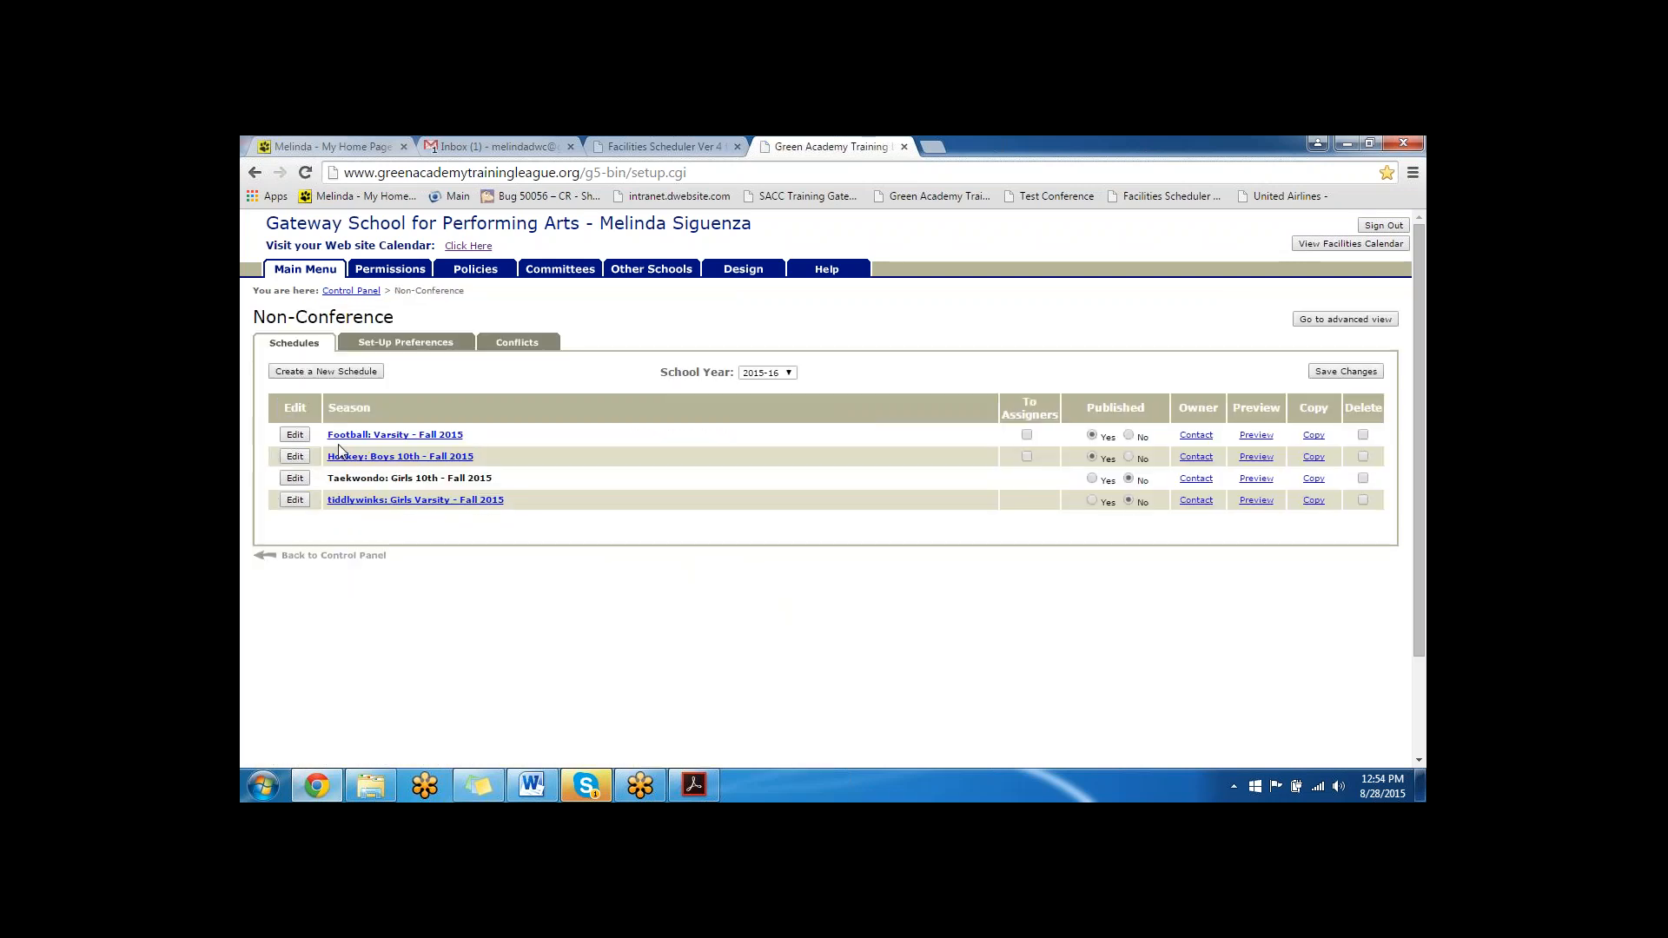
{"action": "left_click", "coordinate": [511, 342]}
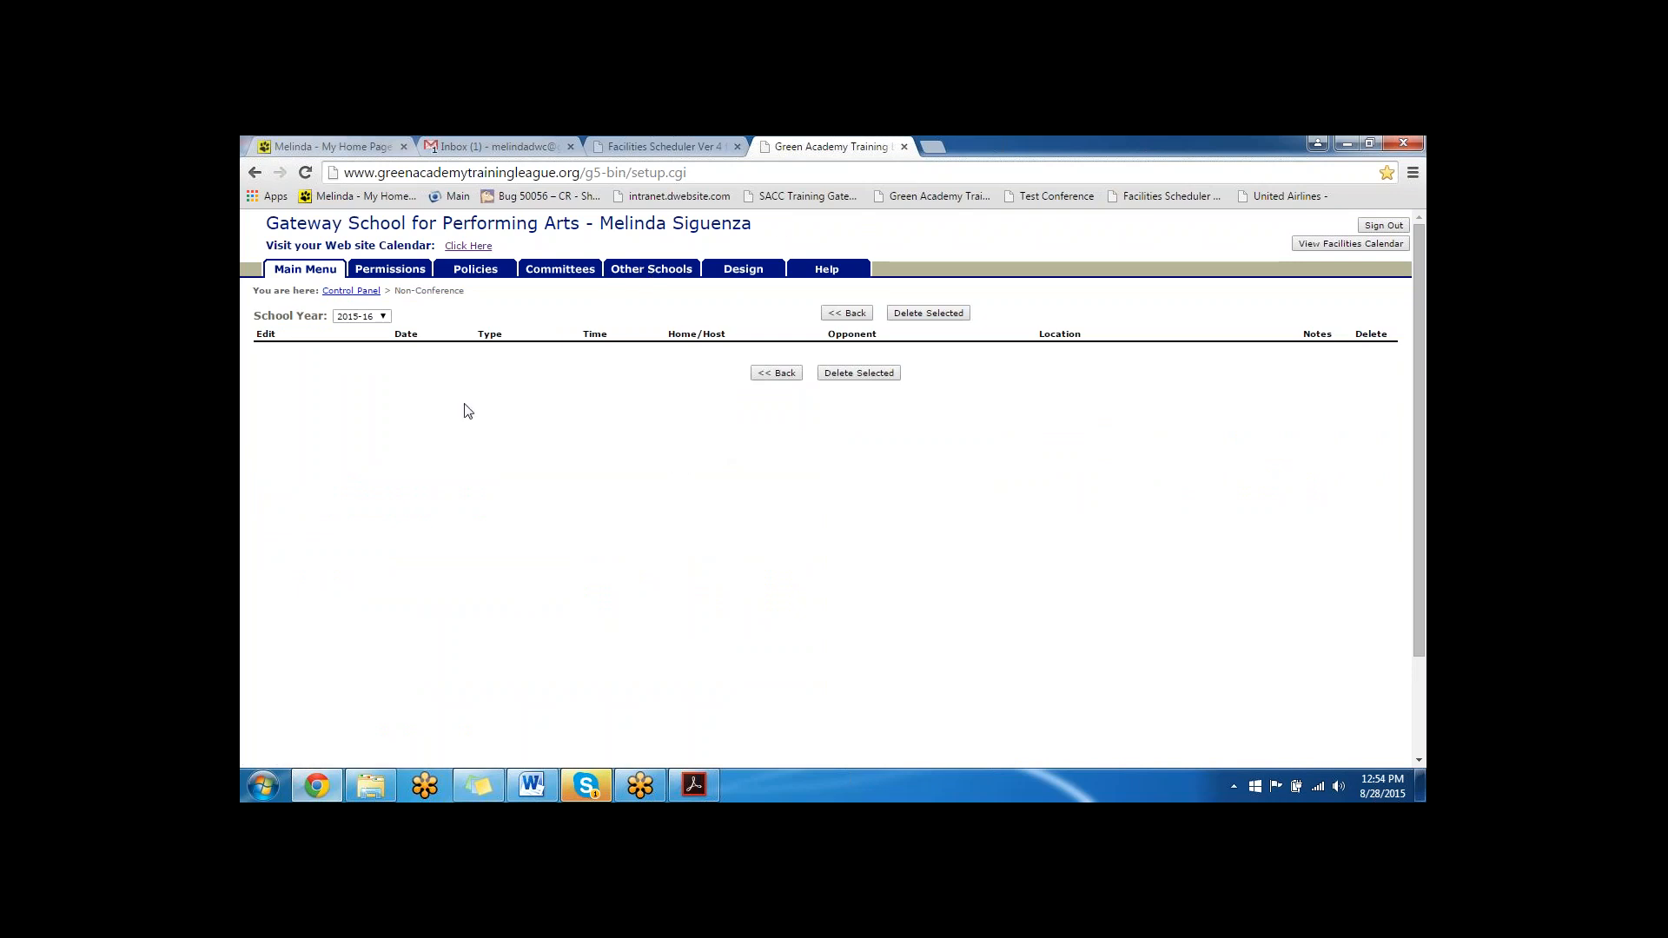
{"action": "left_click", "coordinate": [363, 292]}
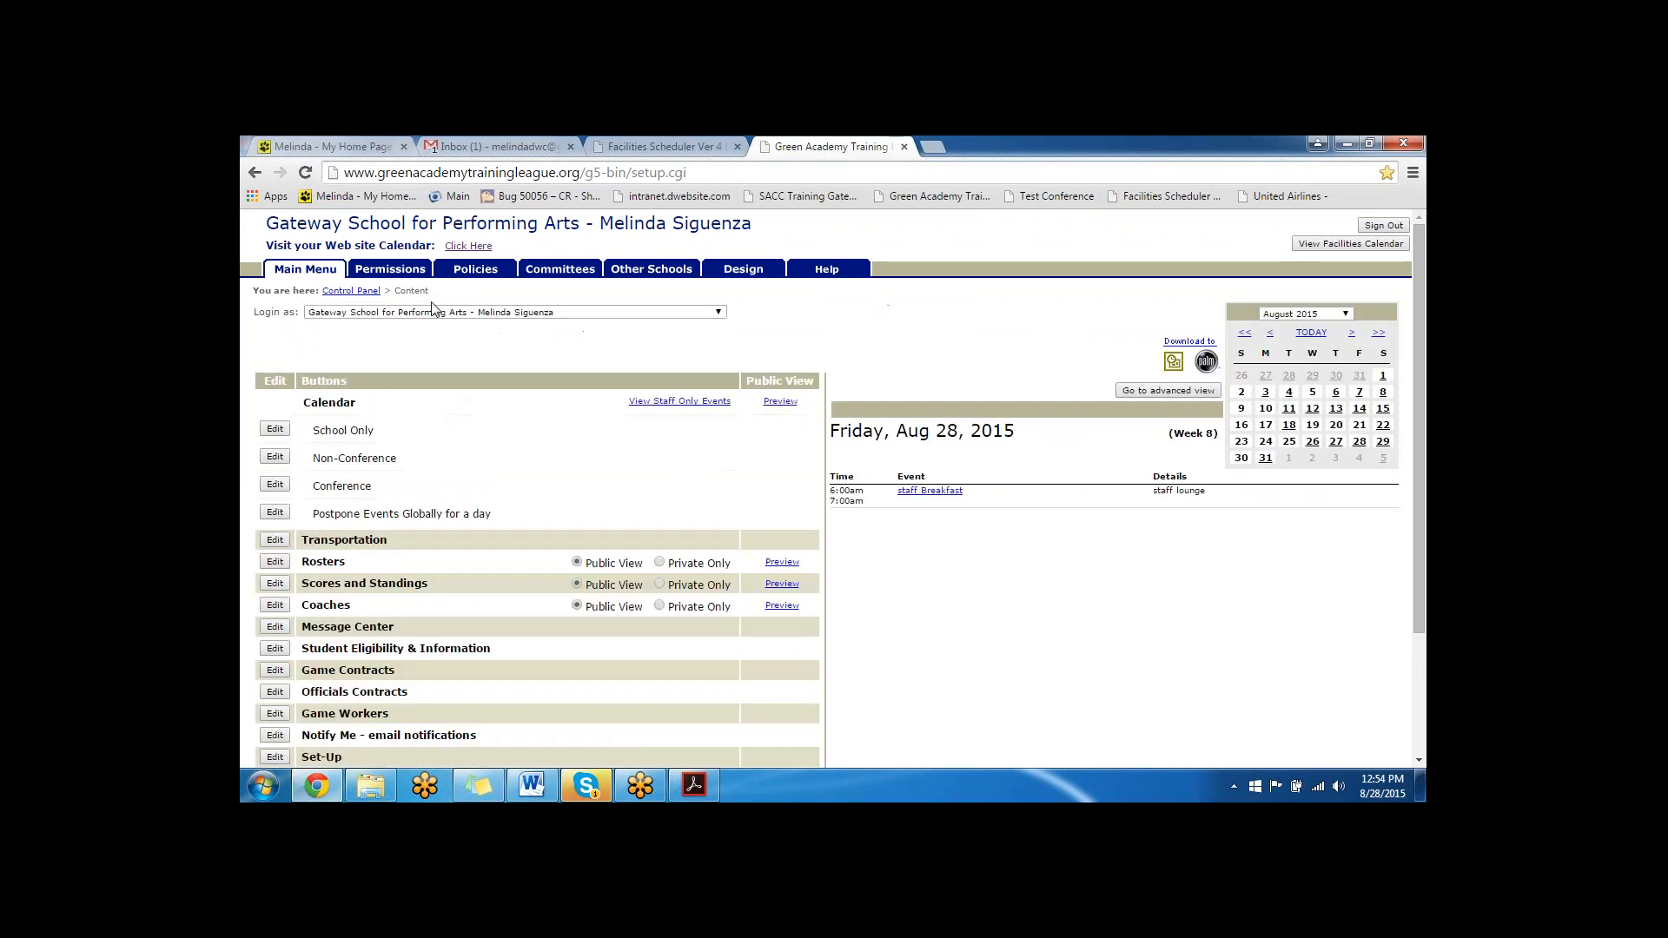
{"action": "left_click", "coordinate": [275, 485]}
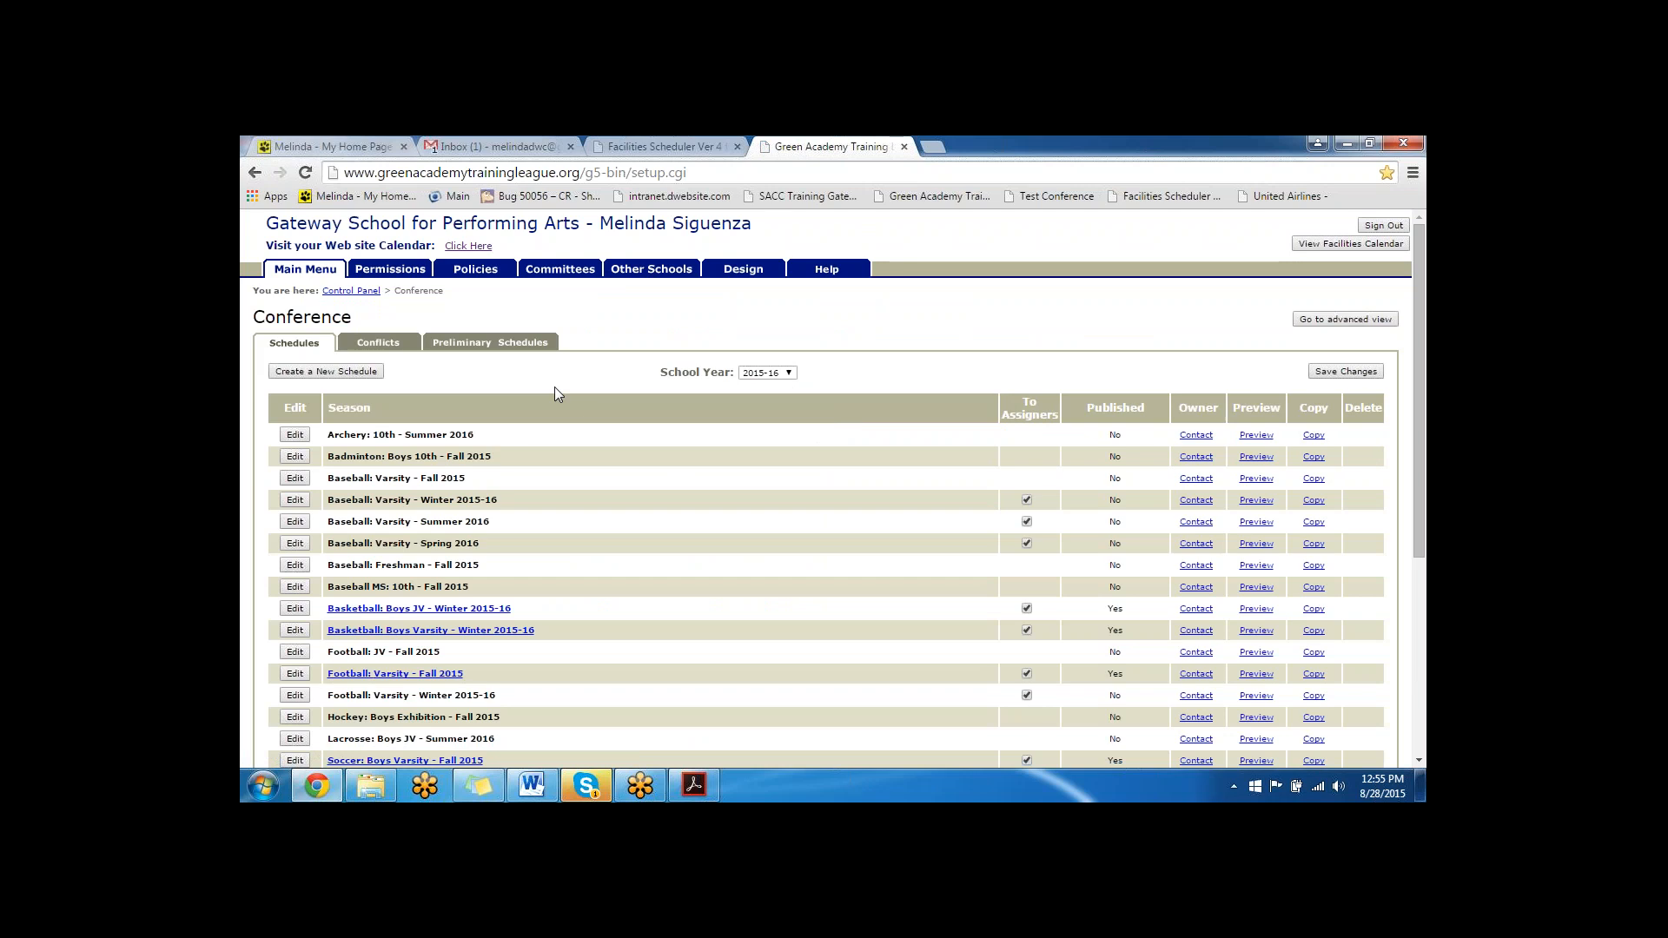
{"action": "left_click", "coordinate": [361, 300]}
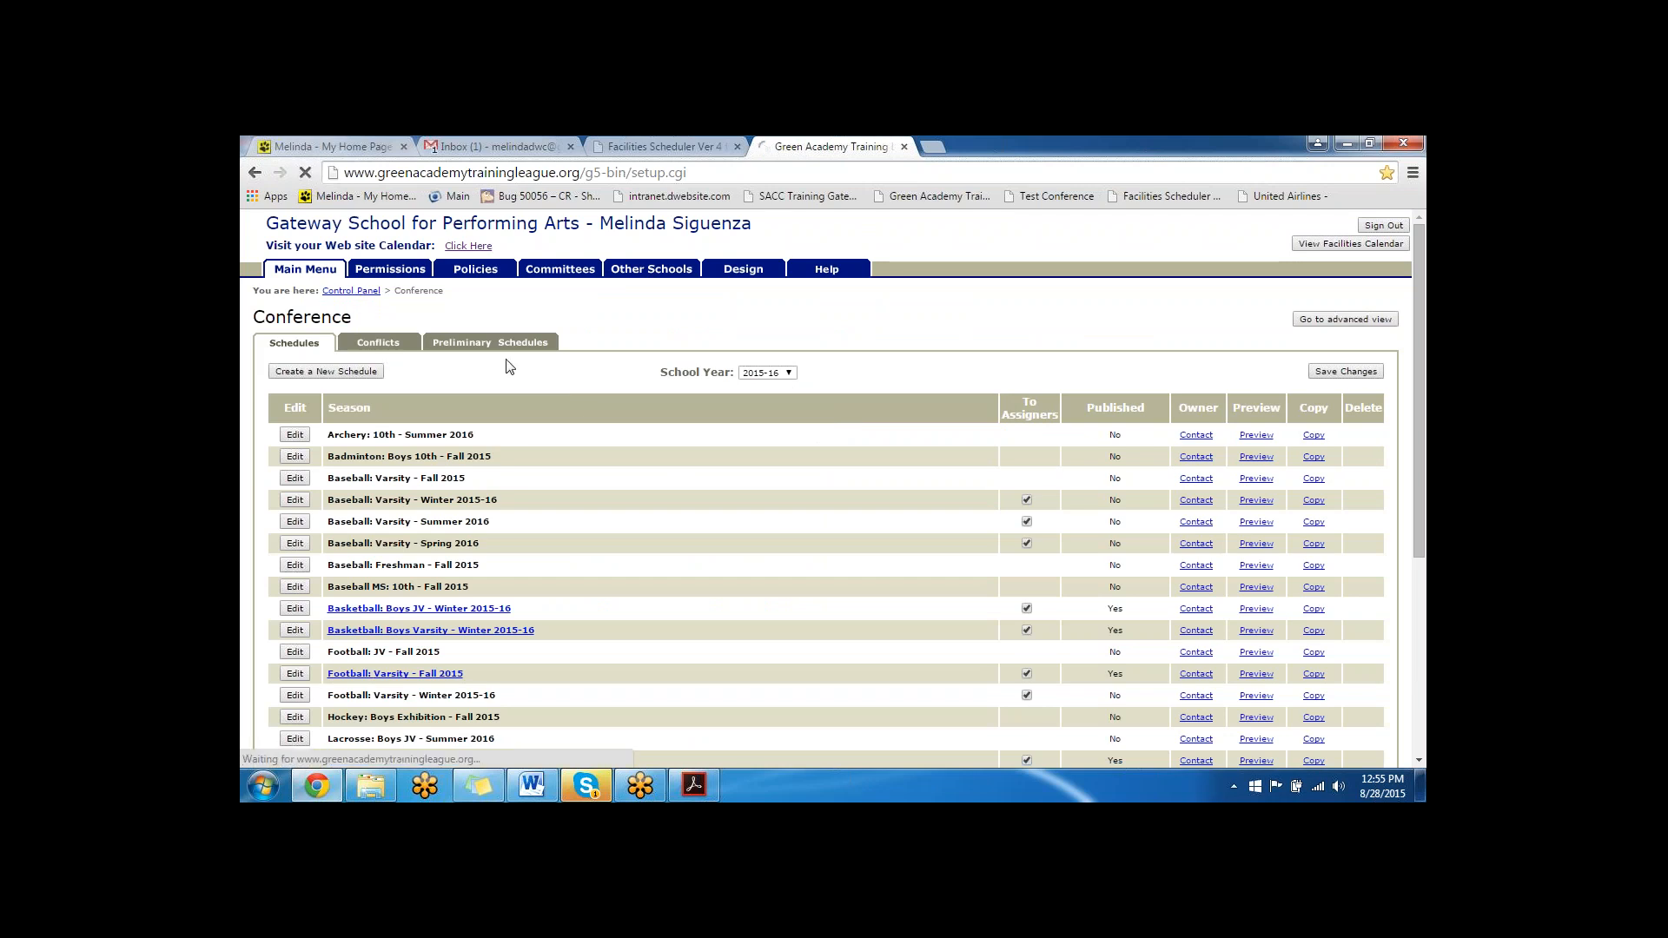
- Start a single School Only event for the Bake Sale activity, dated 08/31/2015, at the Charms Classroom
{"action": "left_click", "coordinate": [275, 429]}
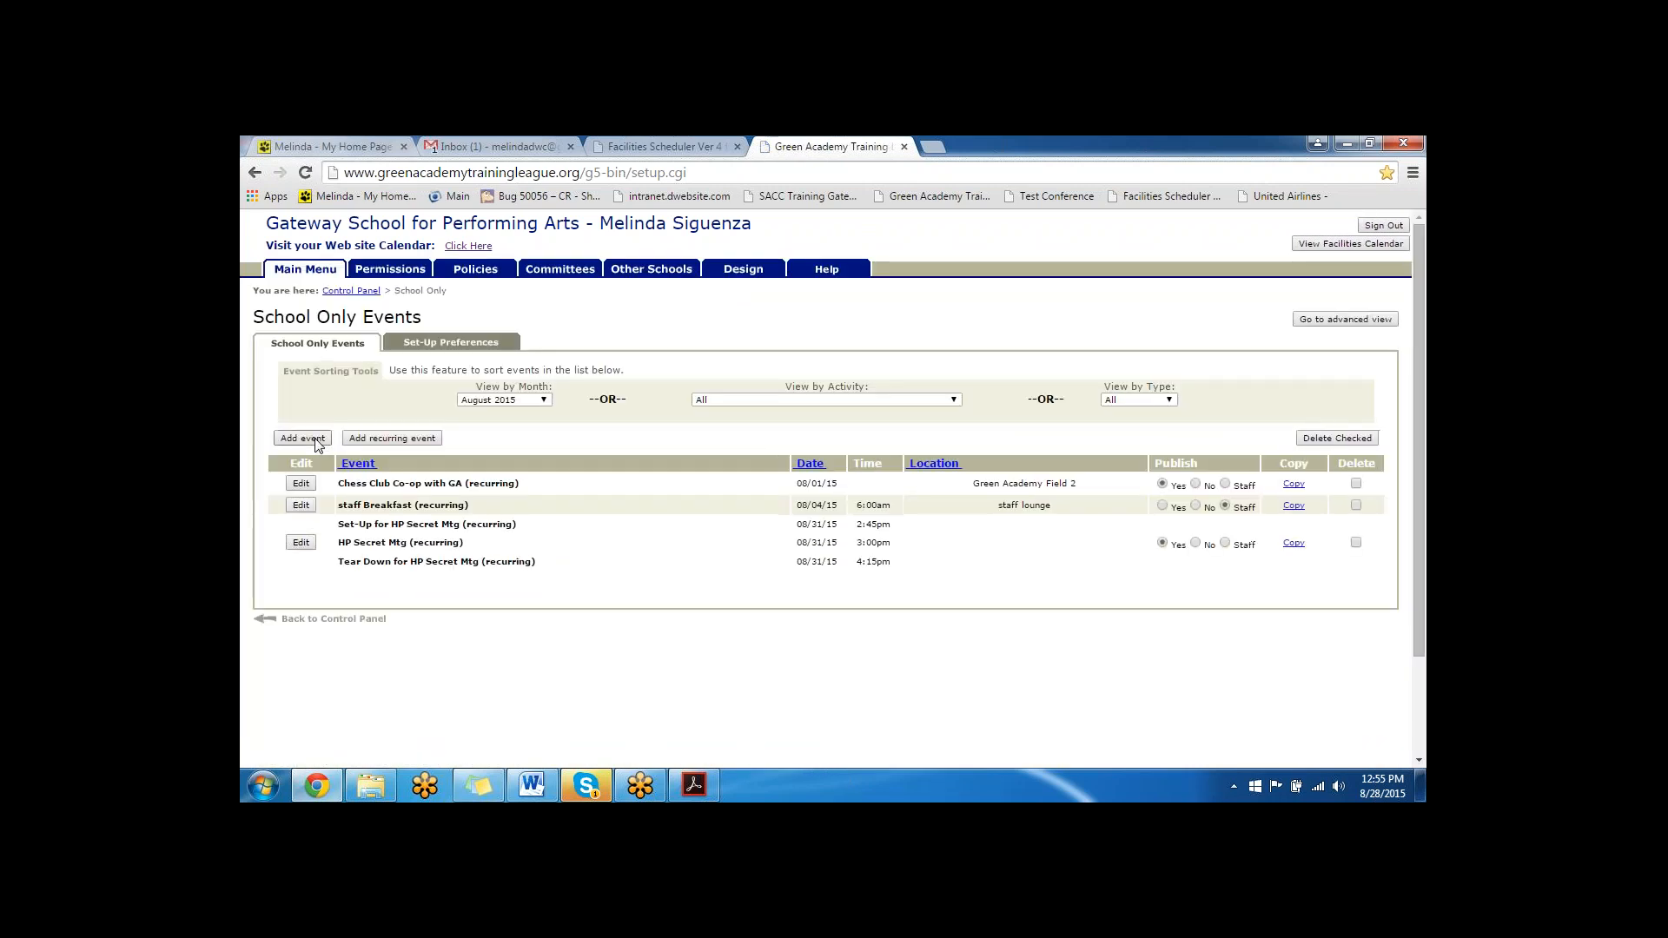
{"action": "left_click", "coordinate": [321, 440]}
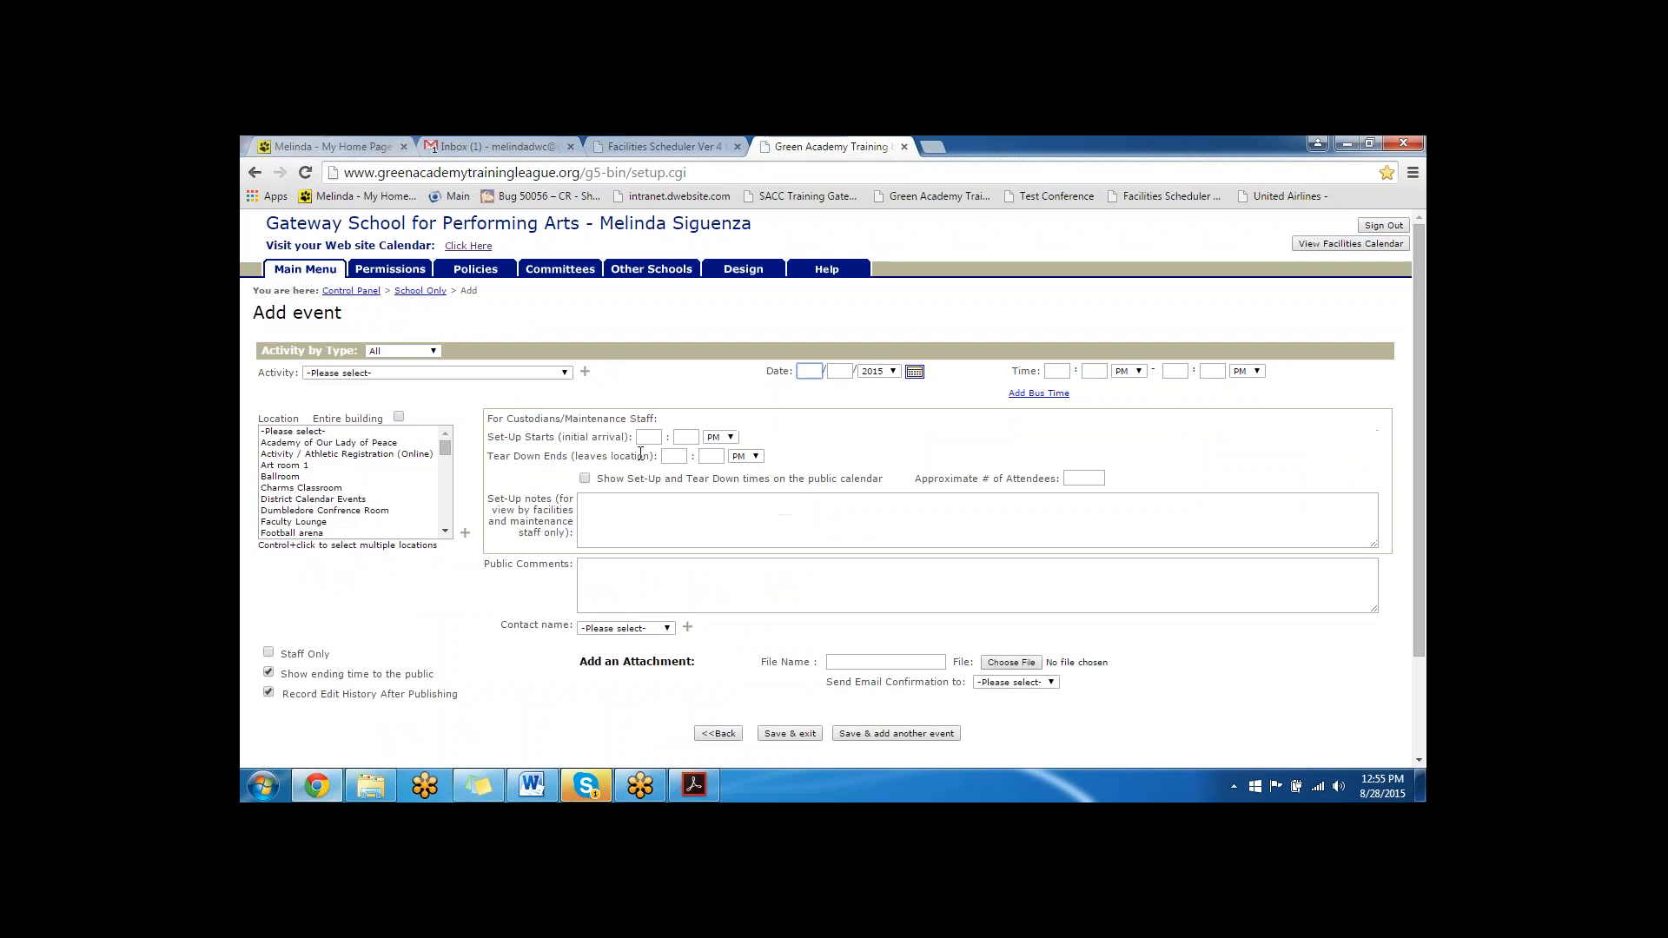
{"action": "left_click", "coordinate": [420, 372]}
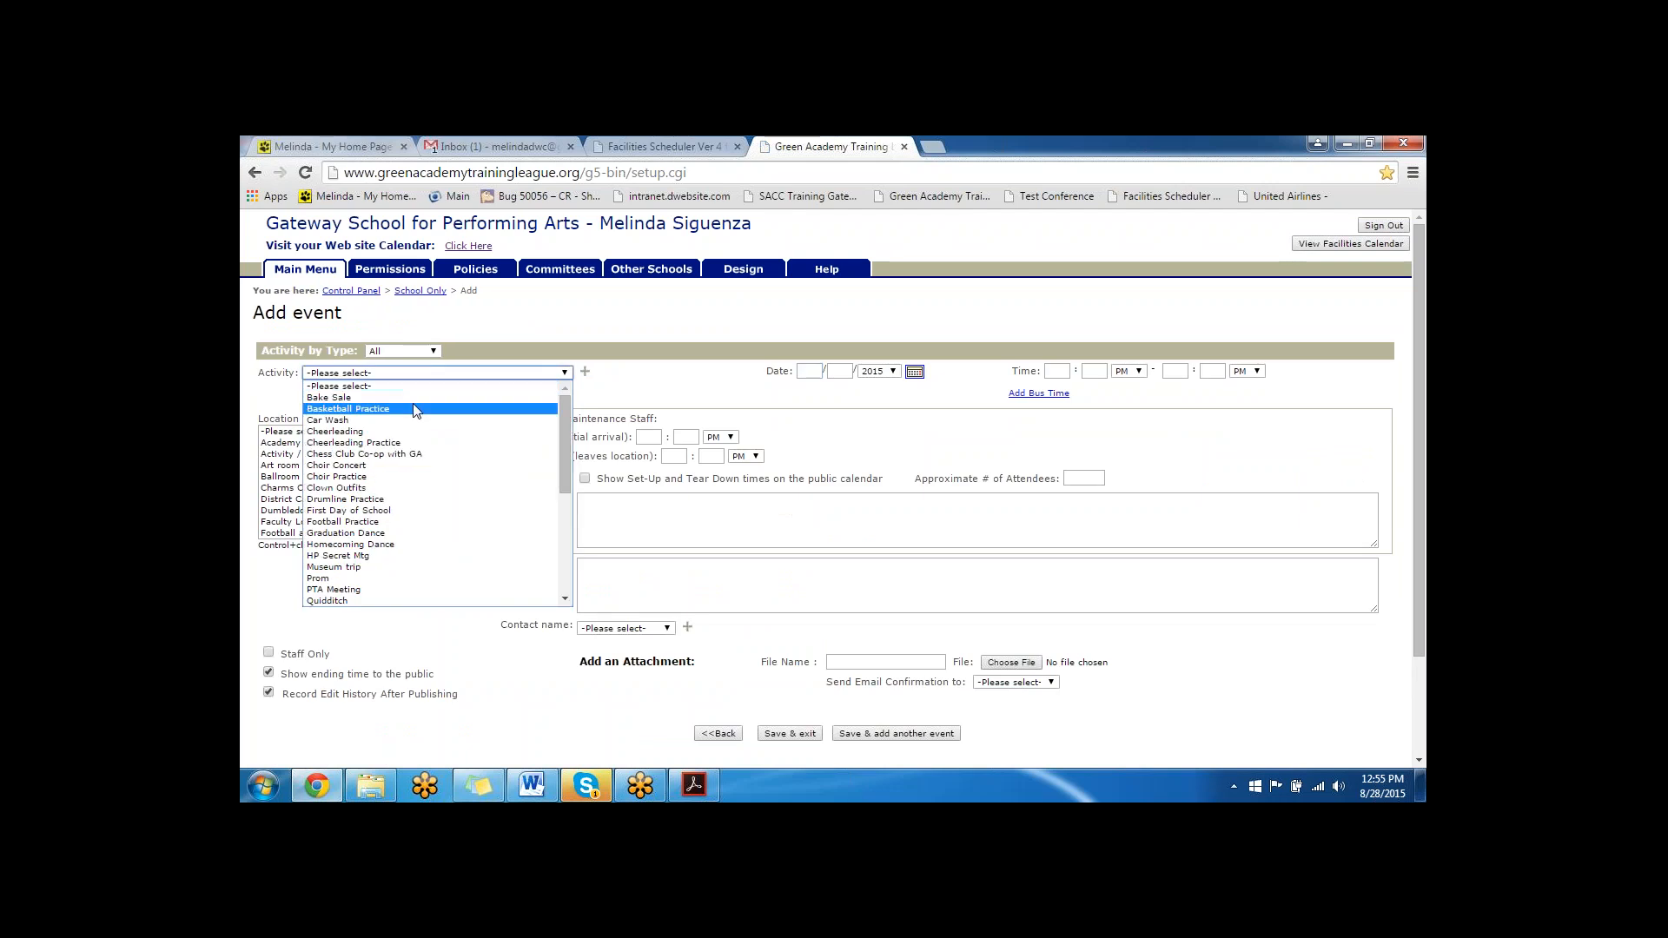
{"action": "left_click", "coordinate": [415, 399]}
{"action": "left_click", "coordinate": [914, 372]}
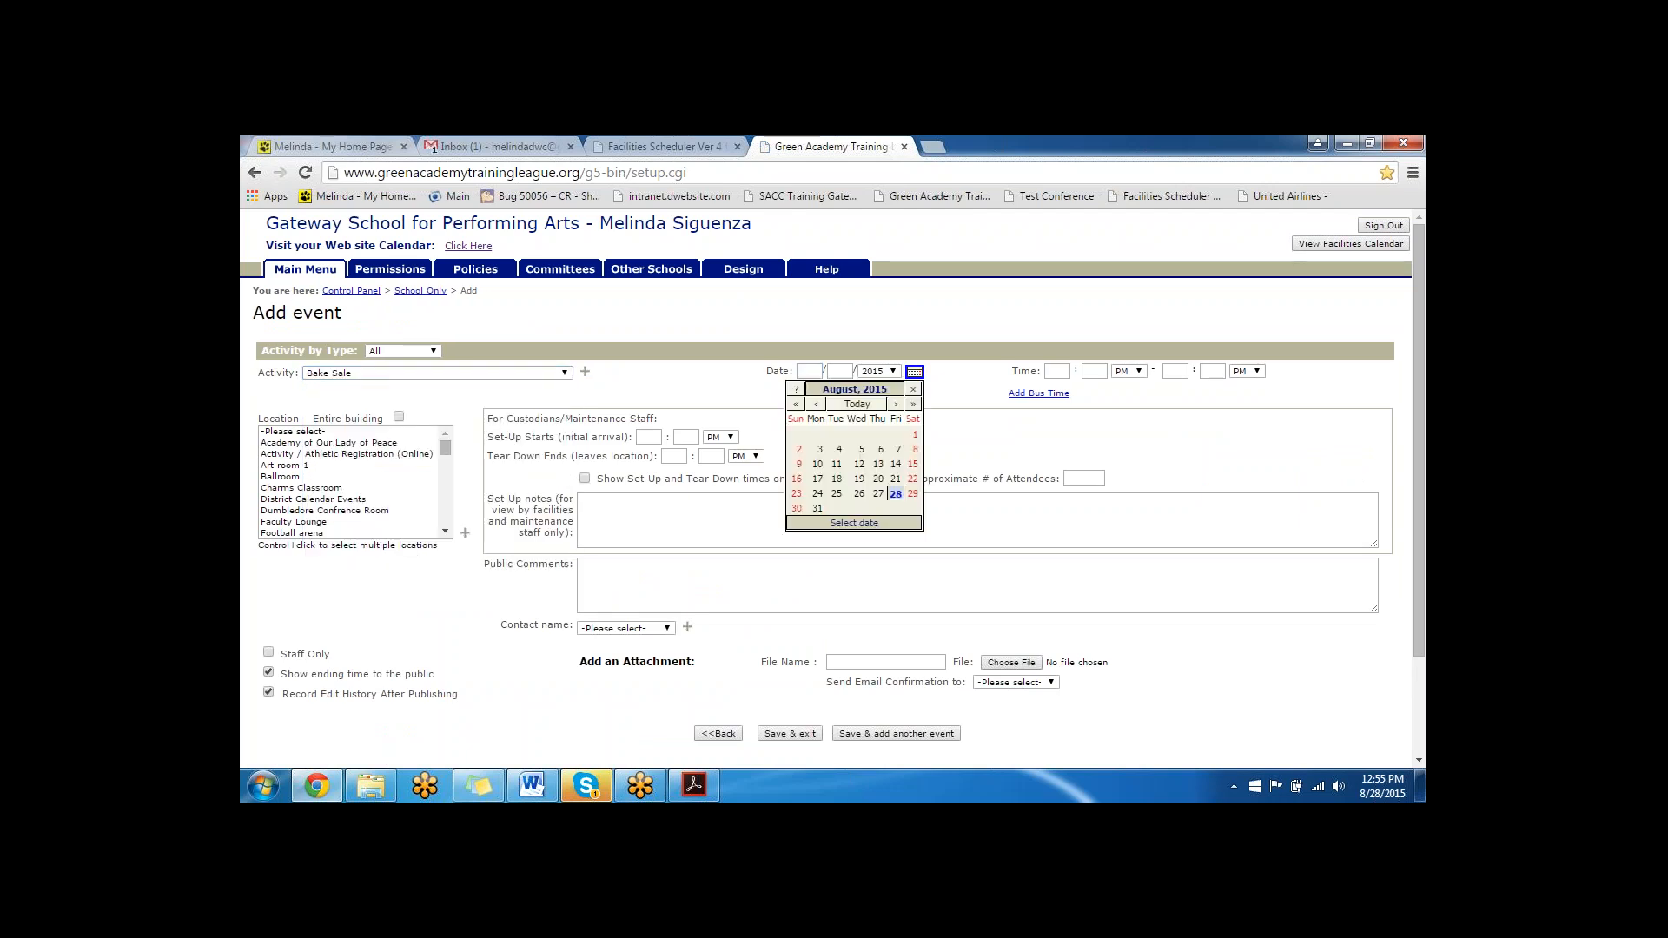
{"action": "left_click", "coordinate": [817, 508]}
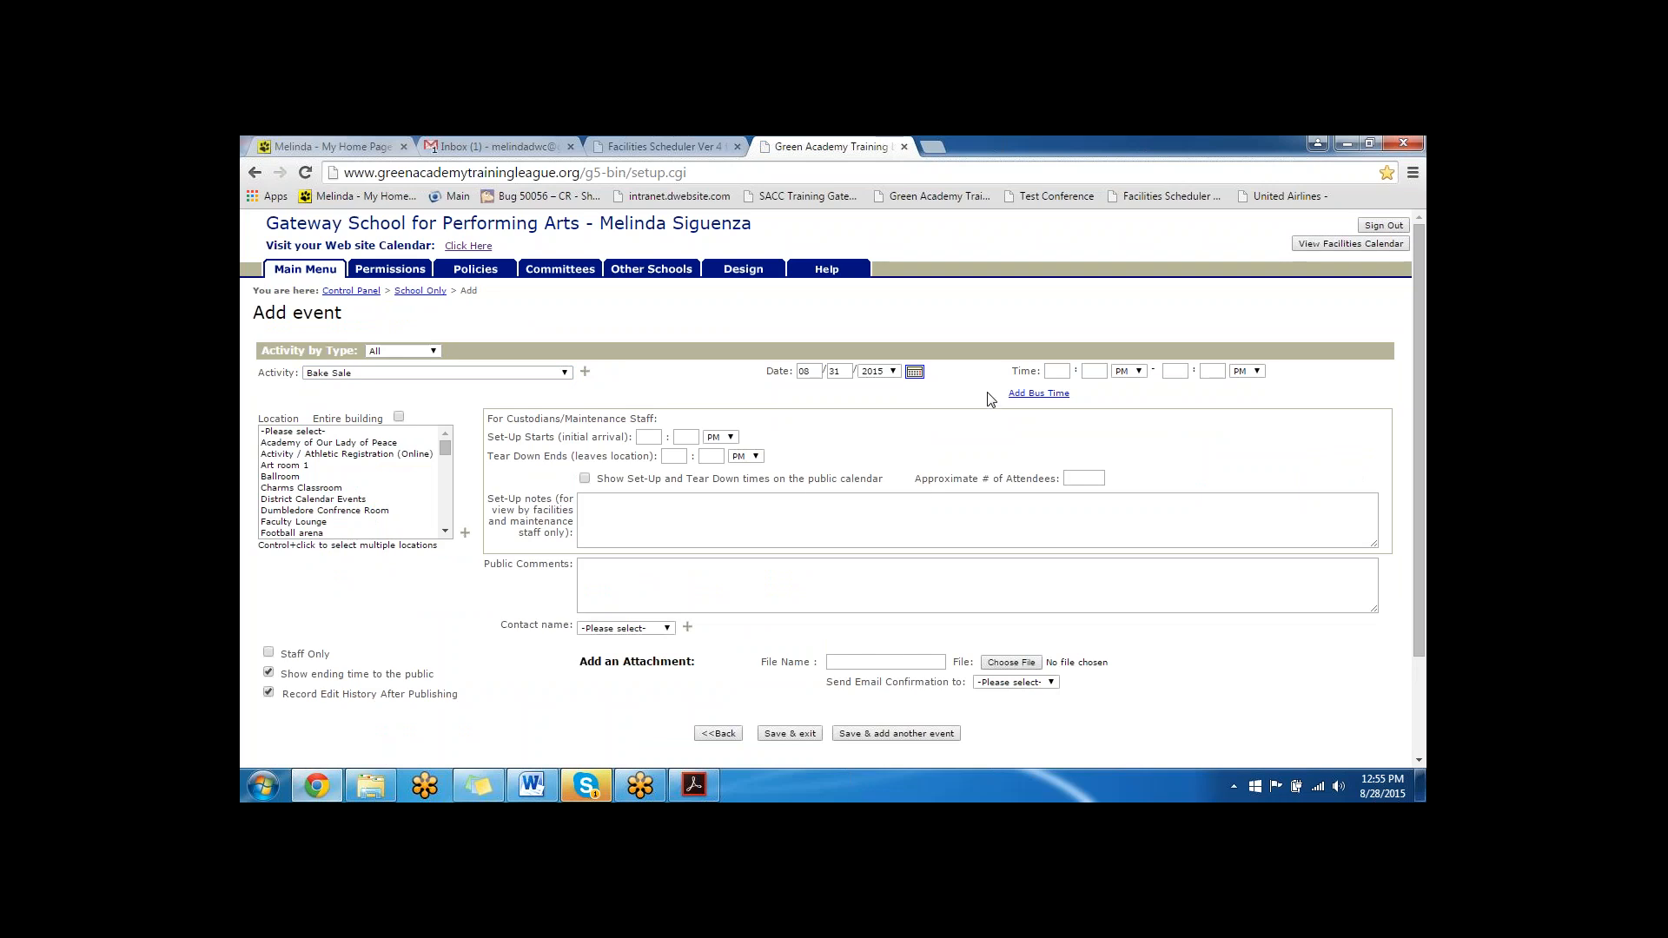
{"action": "scroll", "coordinate": [977, 386], "scroll_direction": "down", "scroll_amount": 1}
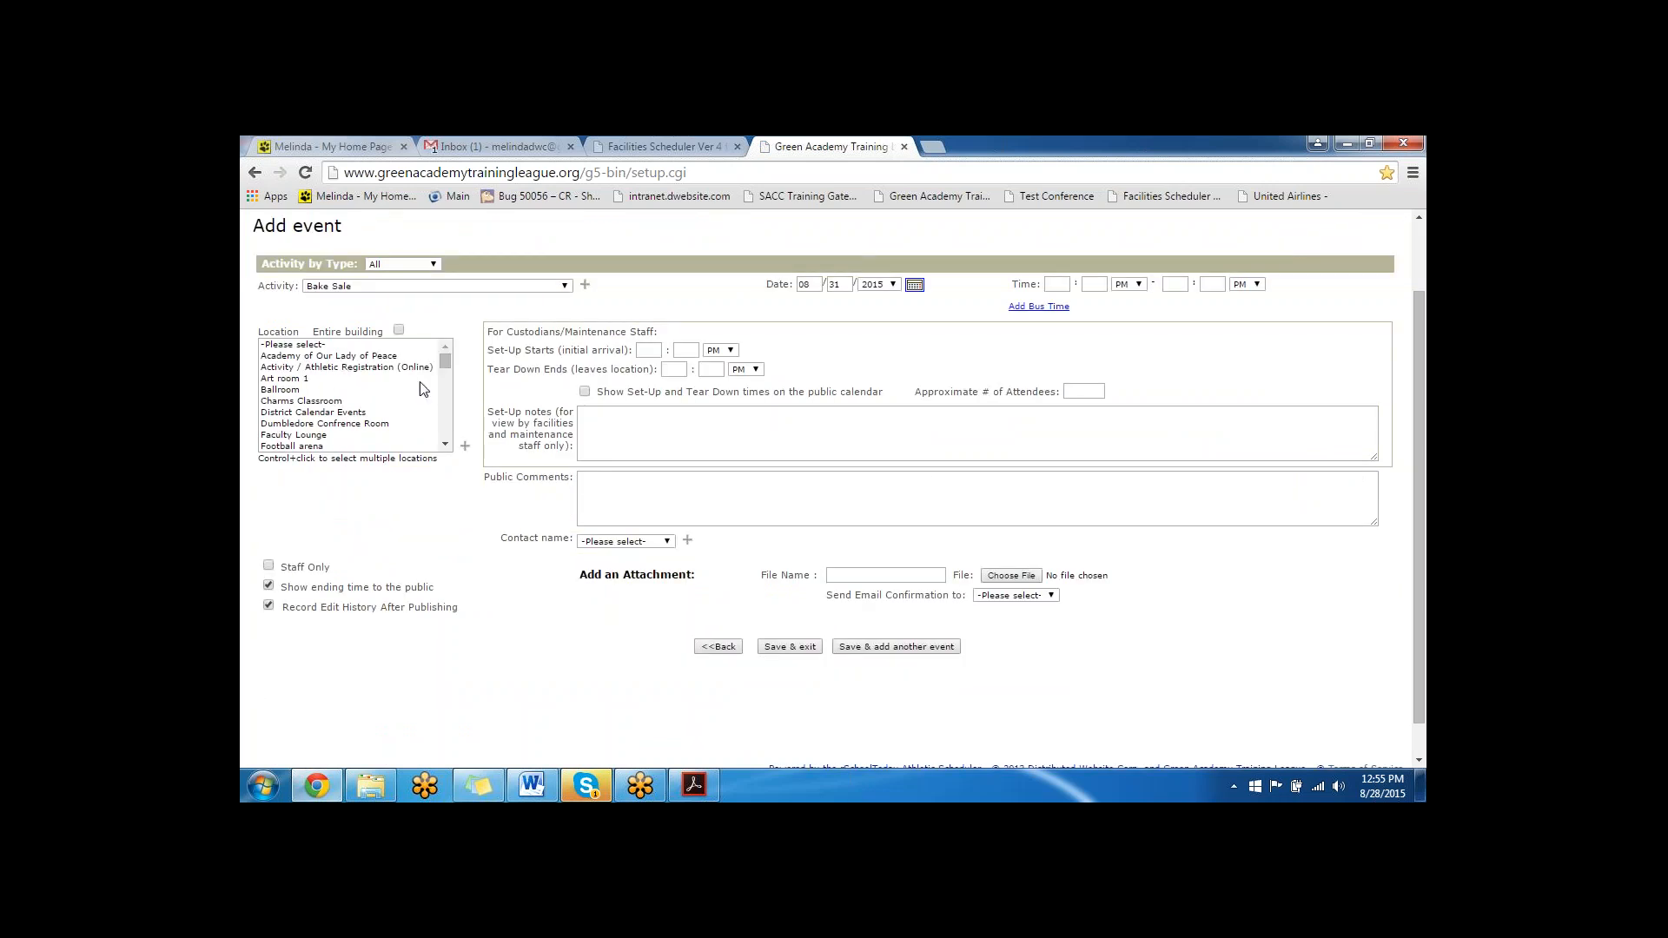
{"action": "left_click", "coordinate": [317, 402]}
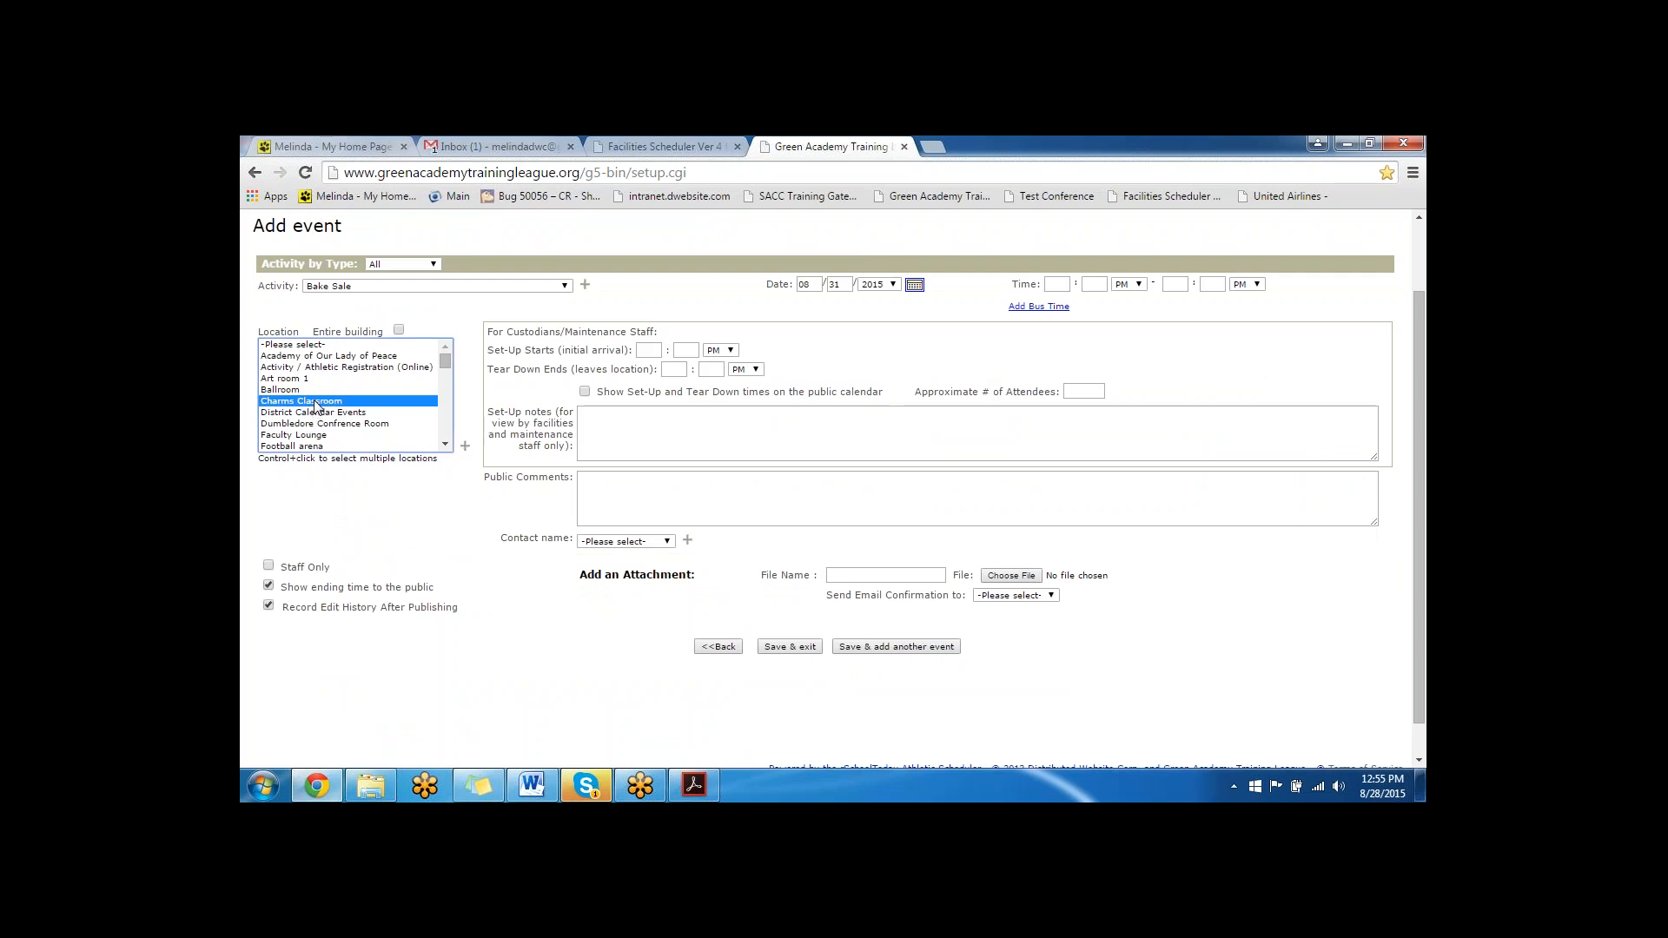
- Set the Bake Sale's time to 3:30 PM to 6:30 PM, save and exit, and highlight the conflicting Facilities Scheduler entry's details
{"action": "left_click", "coordinate": [1055, 287]}
{"action": "type", "text": "35"}
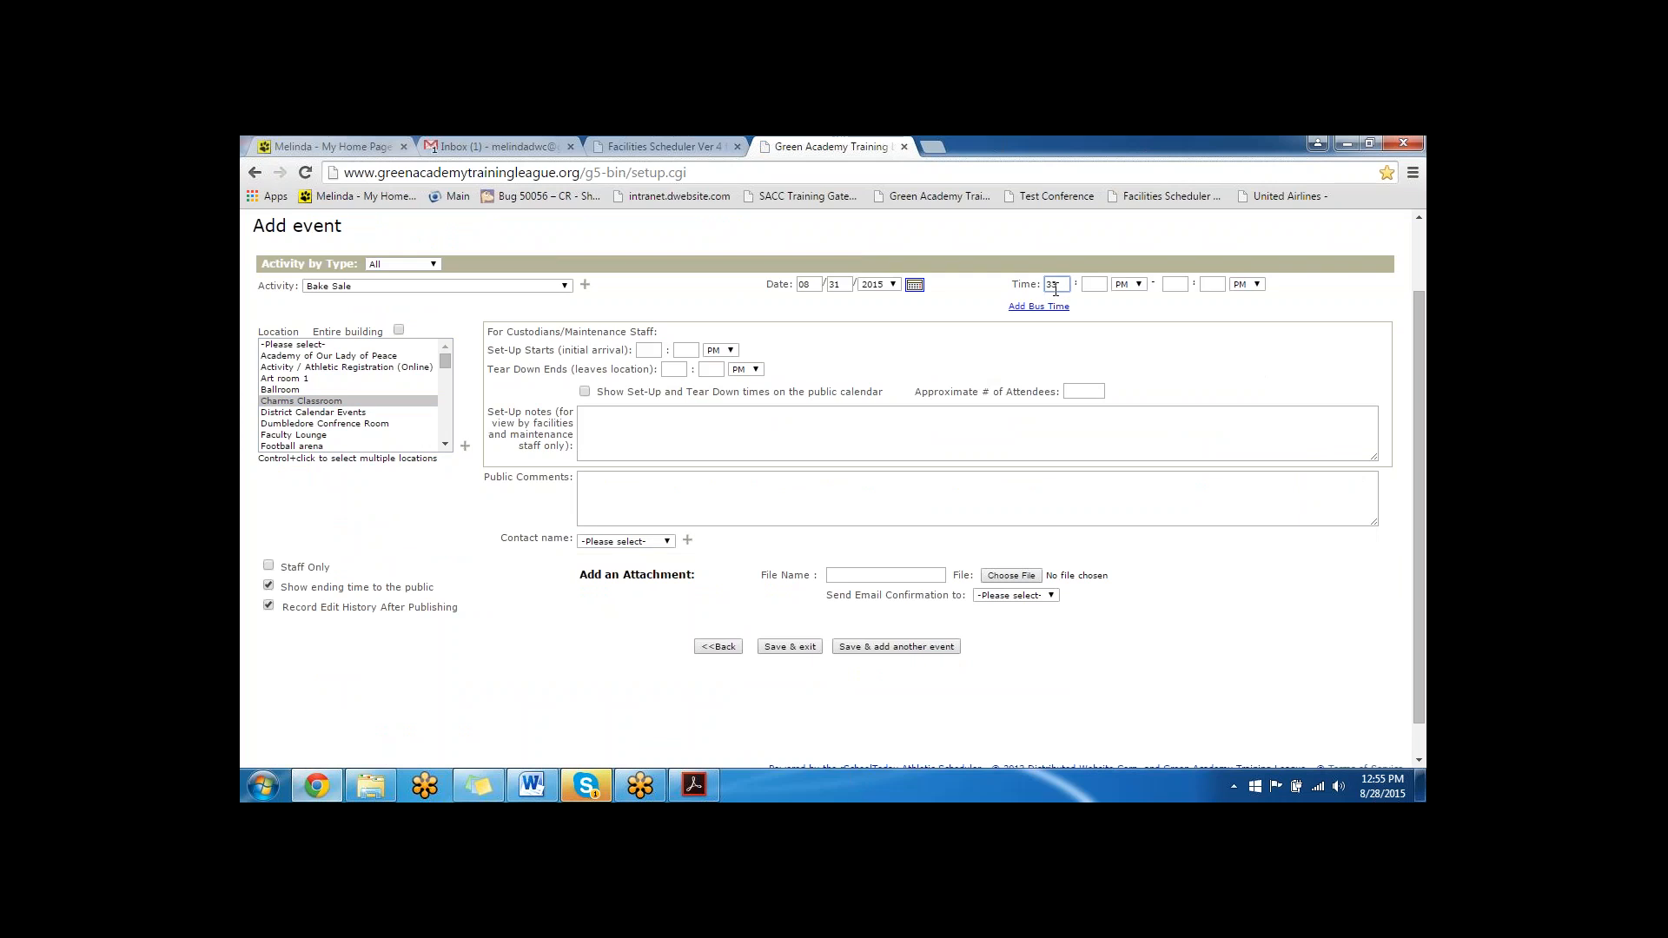
{"action": "key", "text": "Tab"}
{"action": "type", "text": "30"}
{"action": "key", "text": "Tab"}
{"action": "type", "text": "6"}
{"action": "key", "text": "Tab"}
{"action": "type", "text": "30"}
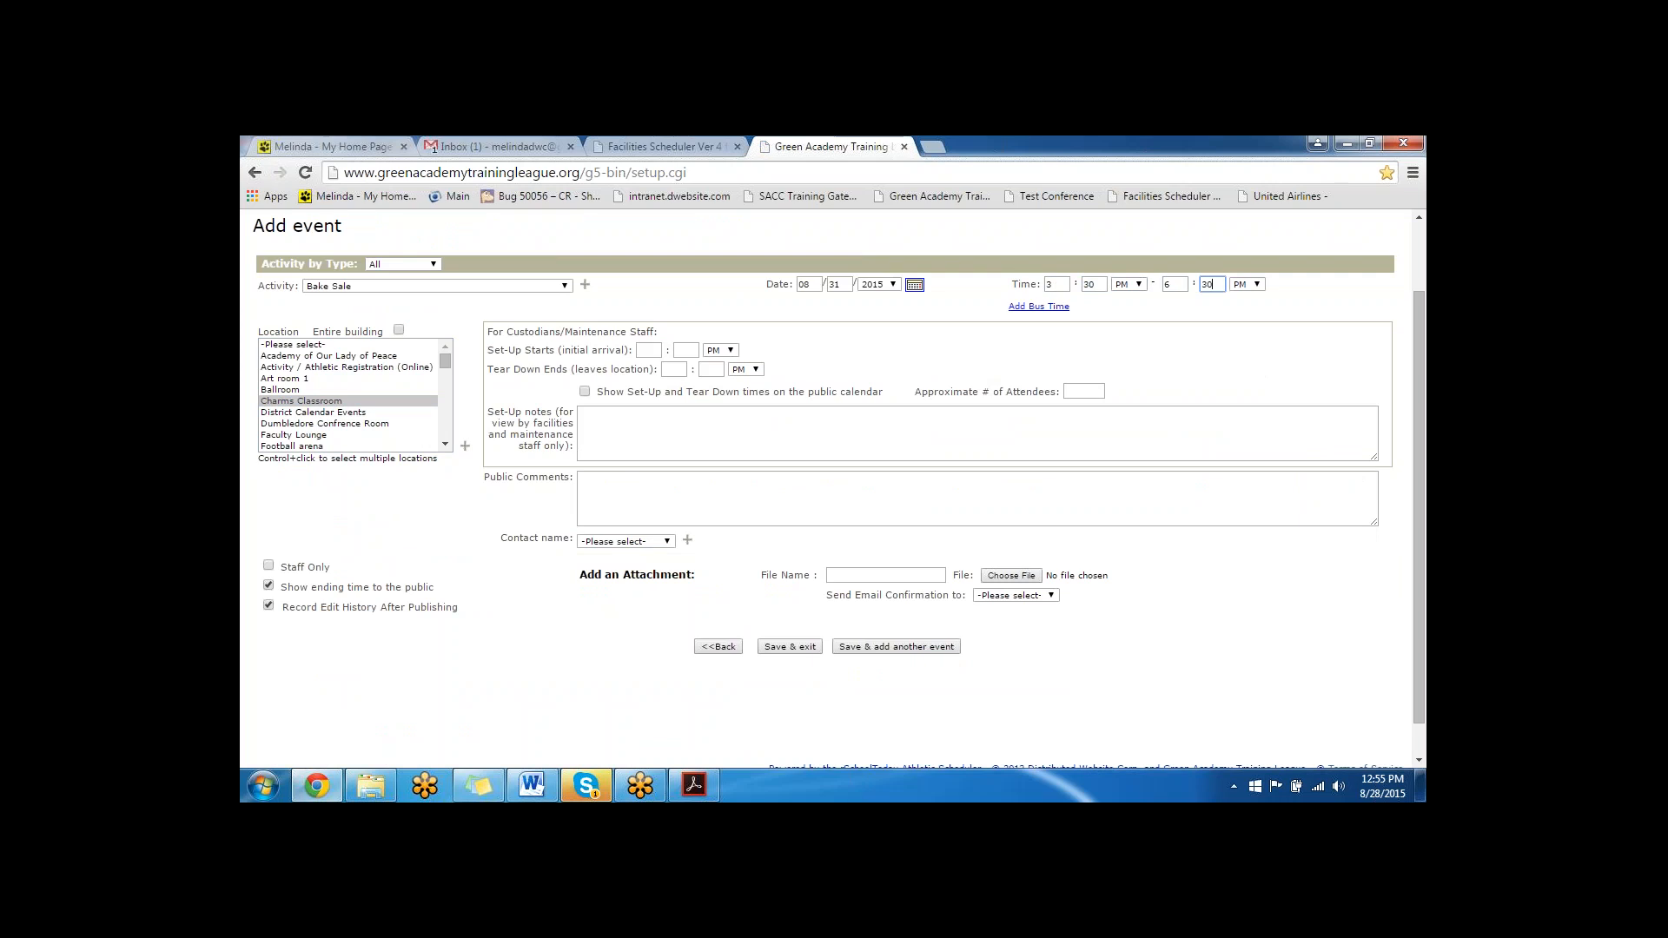
{"action": "left_click", "coordinate": [788, 646]}
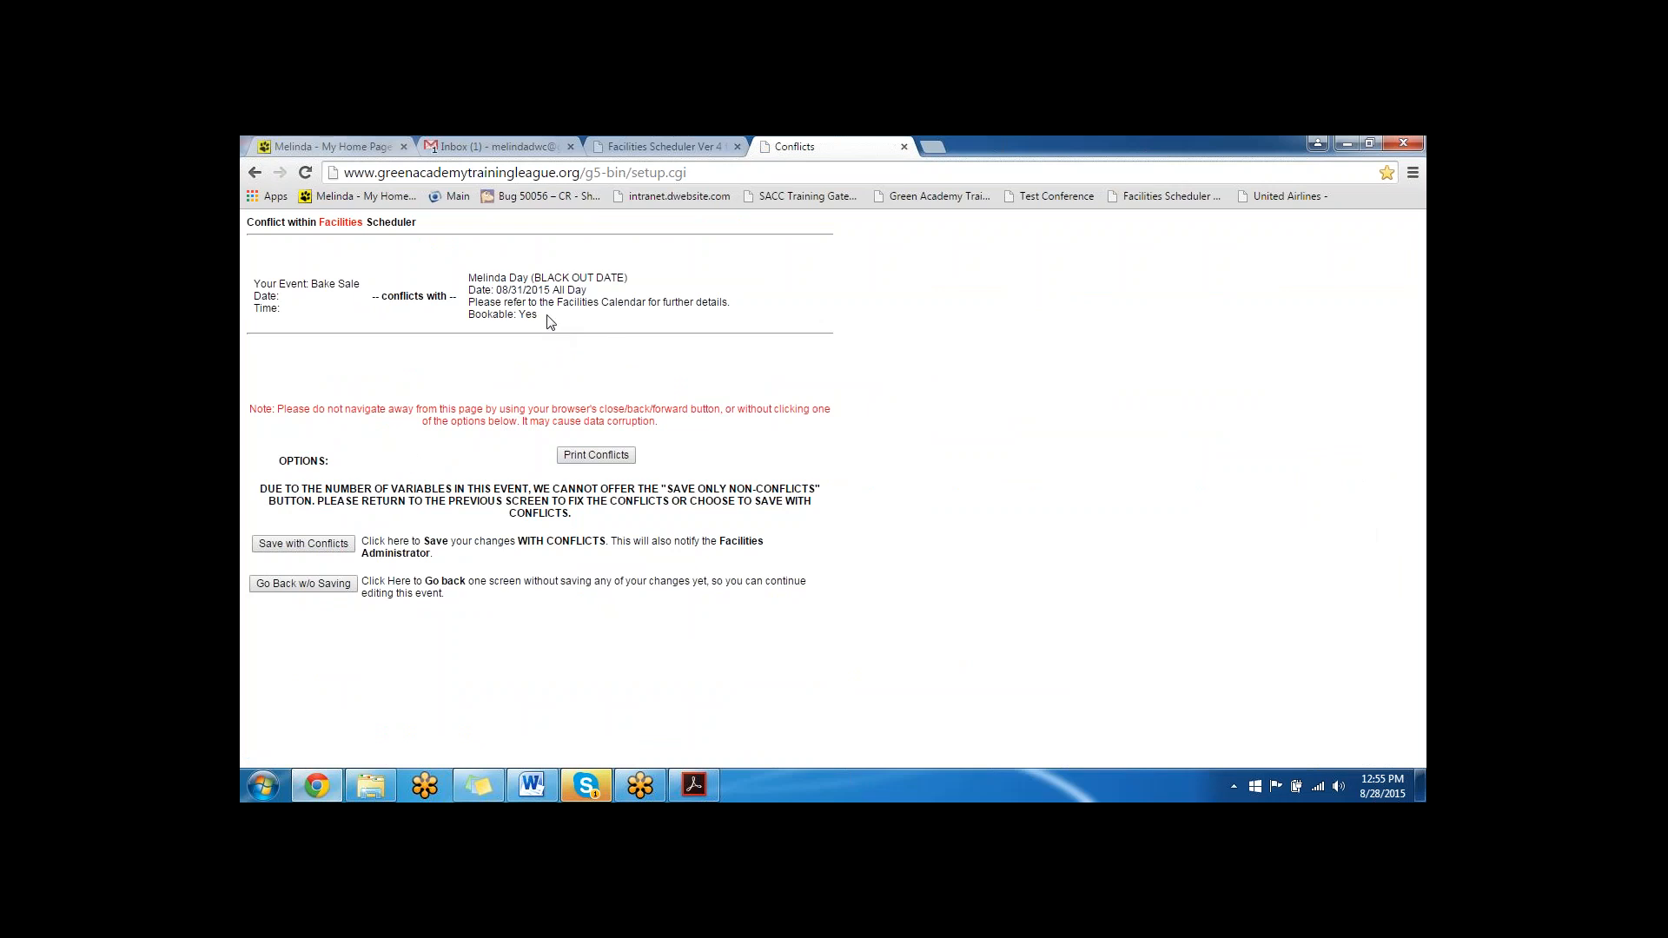
{"action": "left_click_drag", "start_coordinate": [549, 321], "coordinate": [470, 278]}
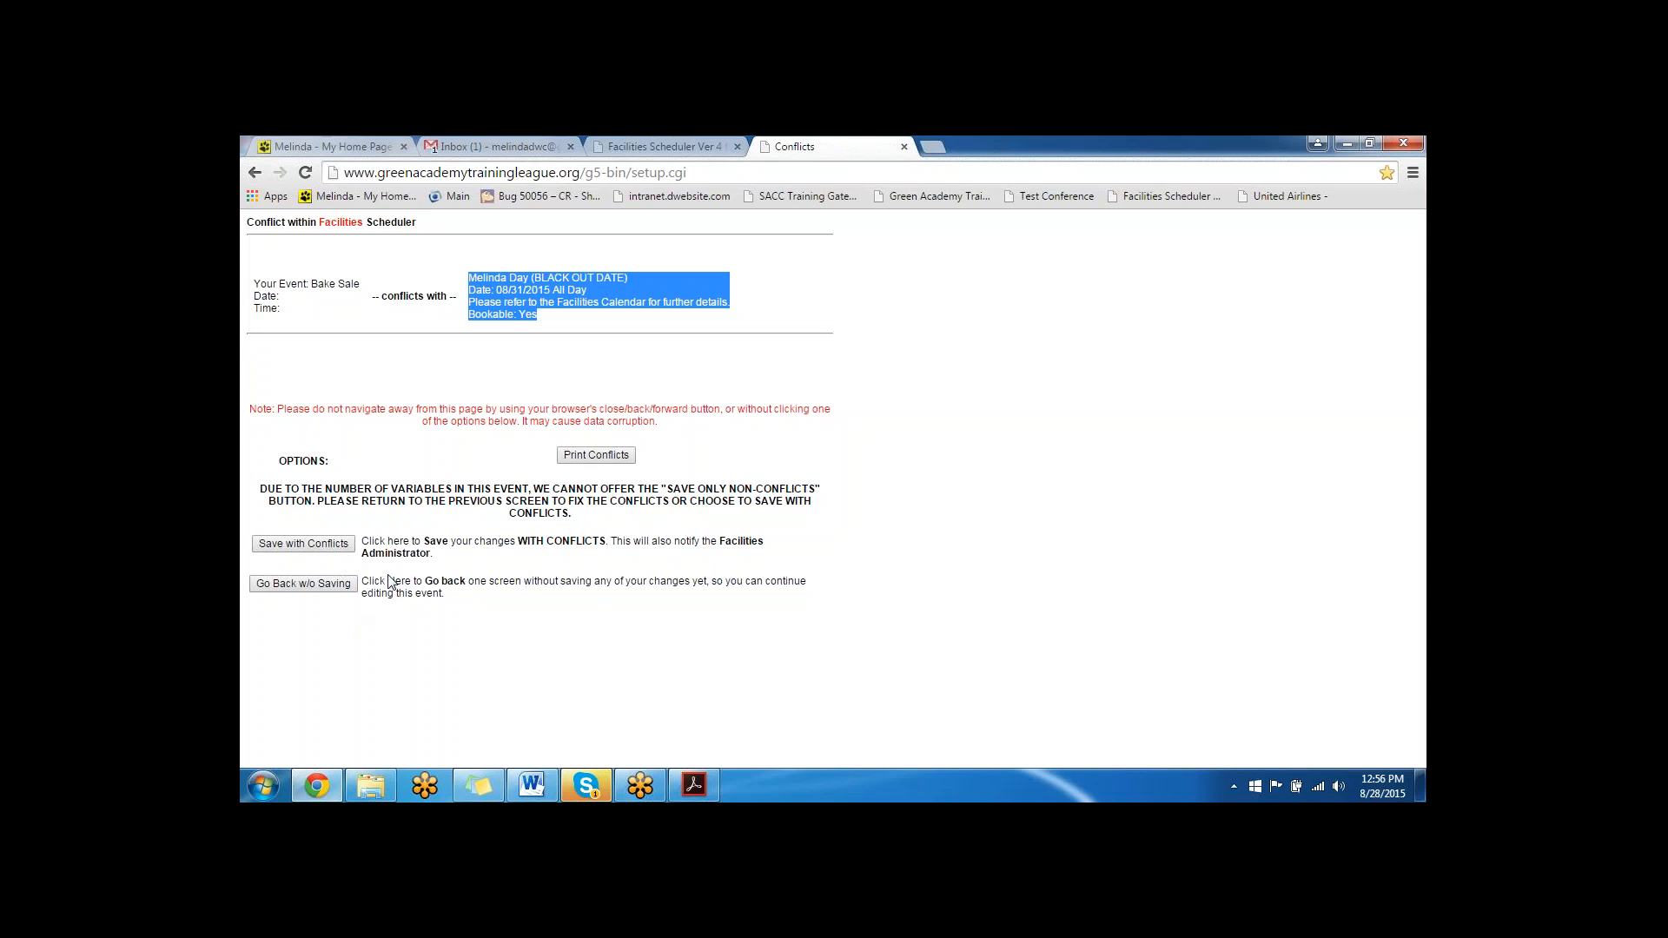
- Go back from the Bake Sale conflict without saving, accepting that the event is stored without a selected location
{"action": "left_click", "coordinate": [325, 584]}
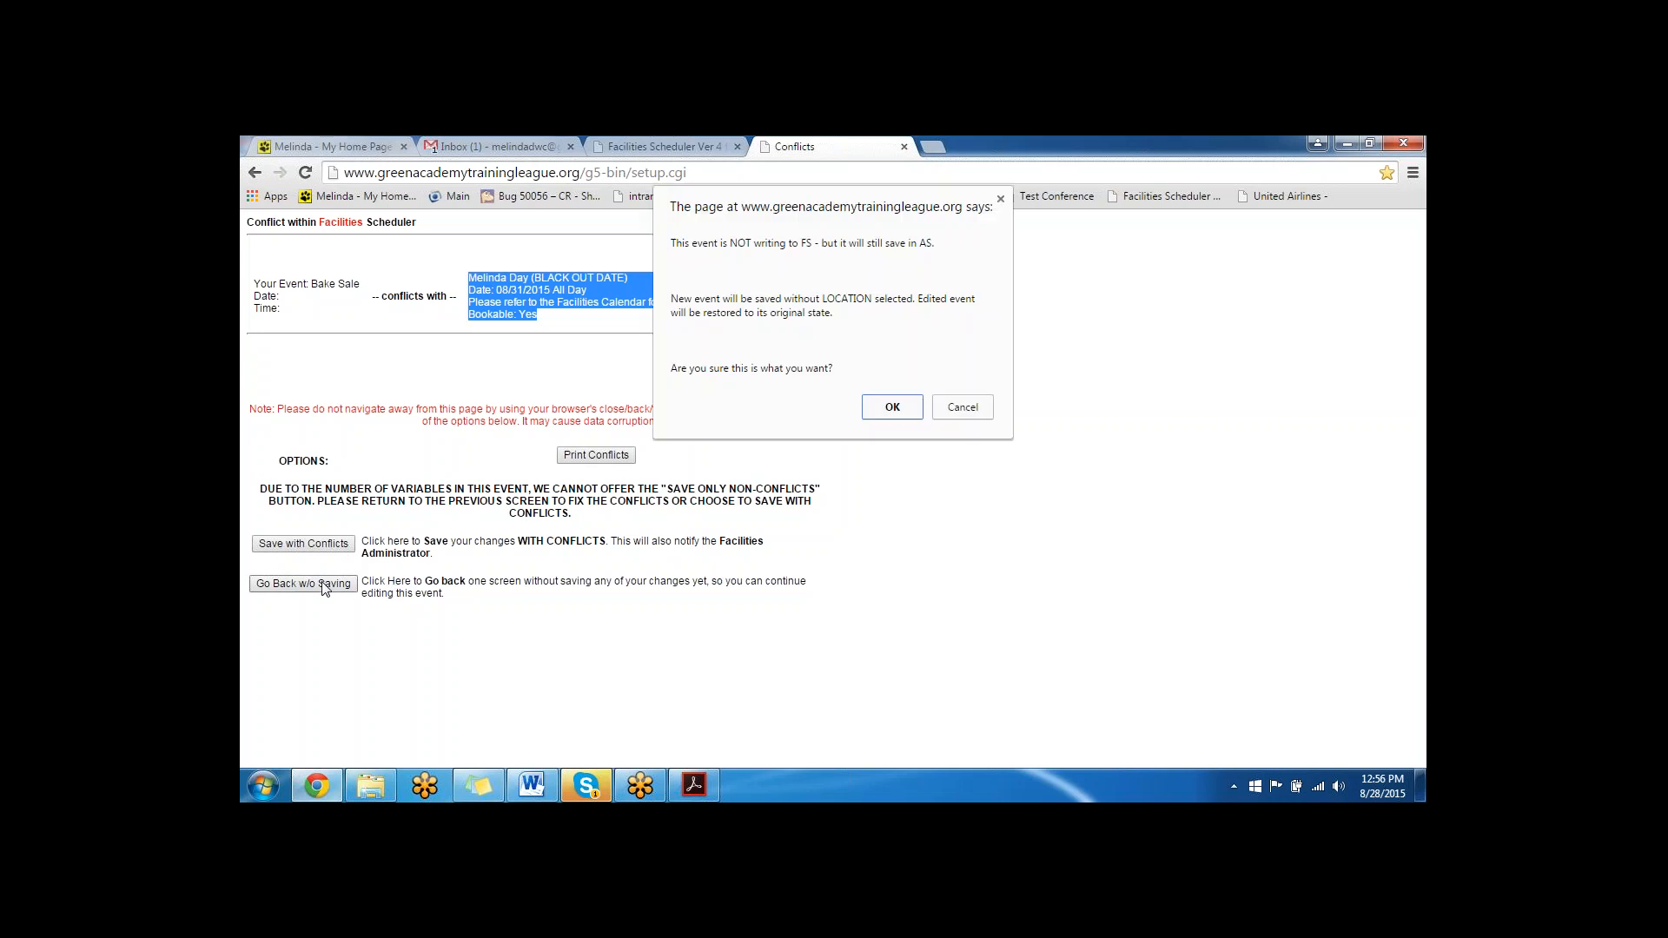
{"action": "left_click", "coordinate": [911, 402]}
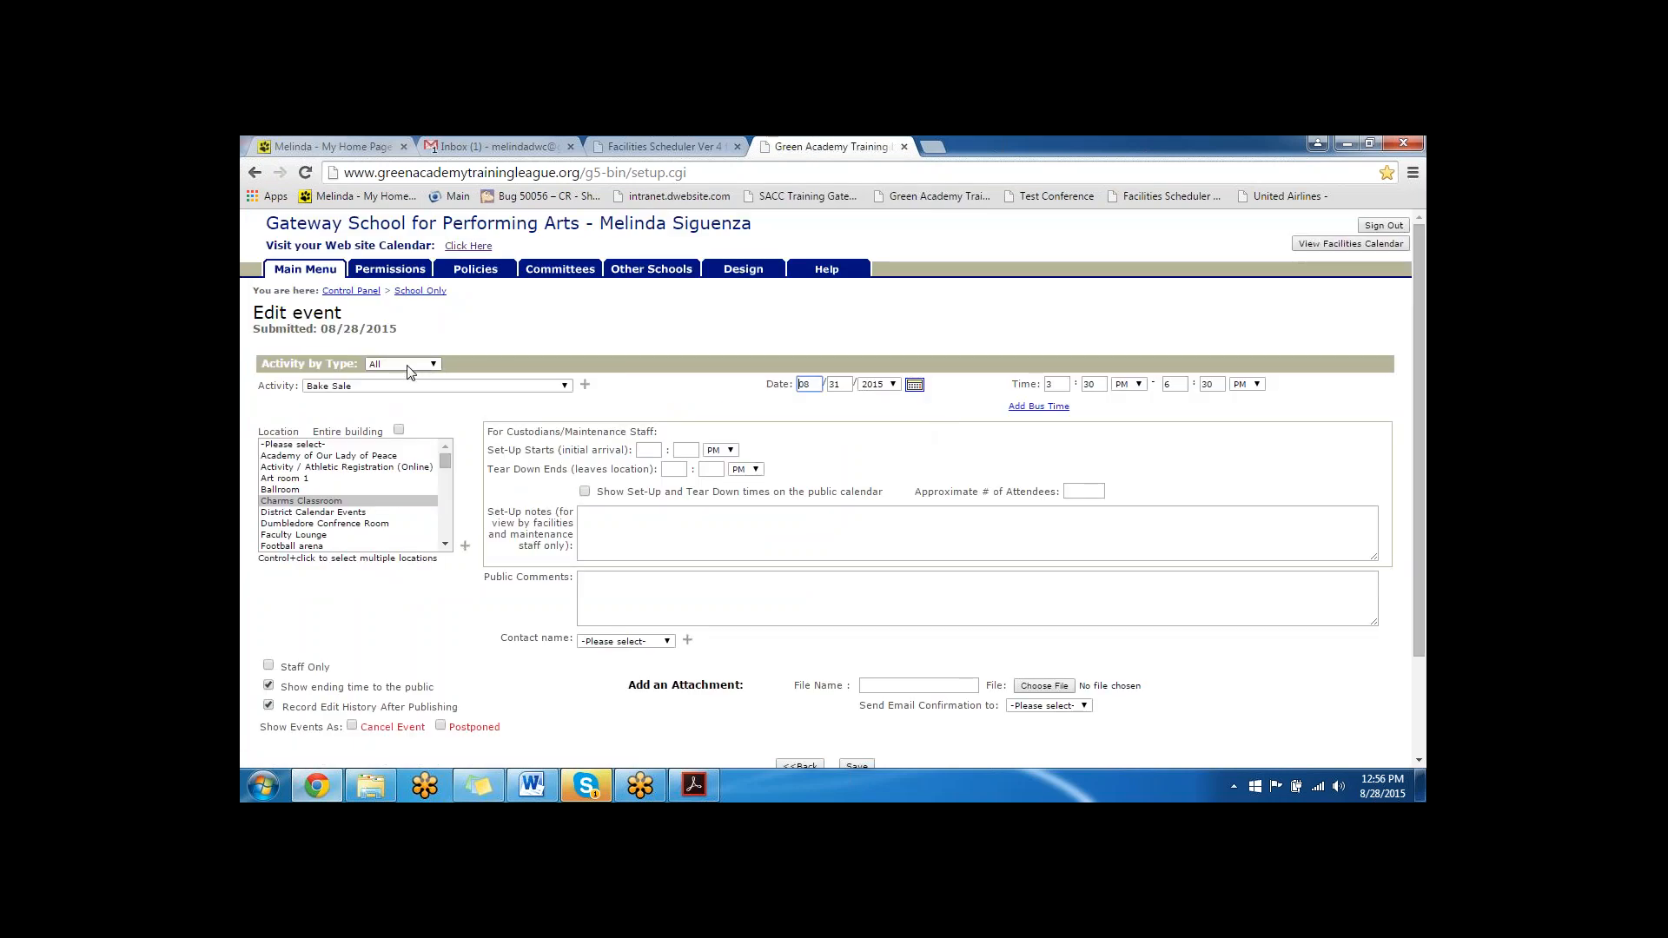
- Highlight the custodial staff section of the Bake Sale event and enable showing set-up and tear-down times on the public calendar
{"action": "left_click", "coordinate": [658, 429]}
{"action": "left_click_drag", "start_coordinate": [659, 428], "coordinate": [492, 427]}
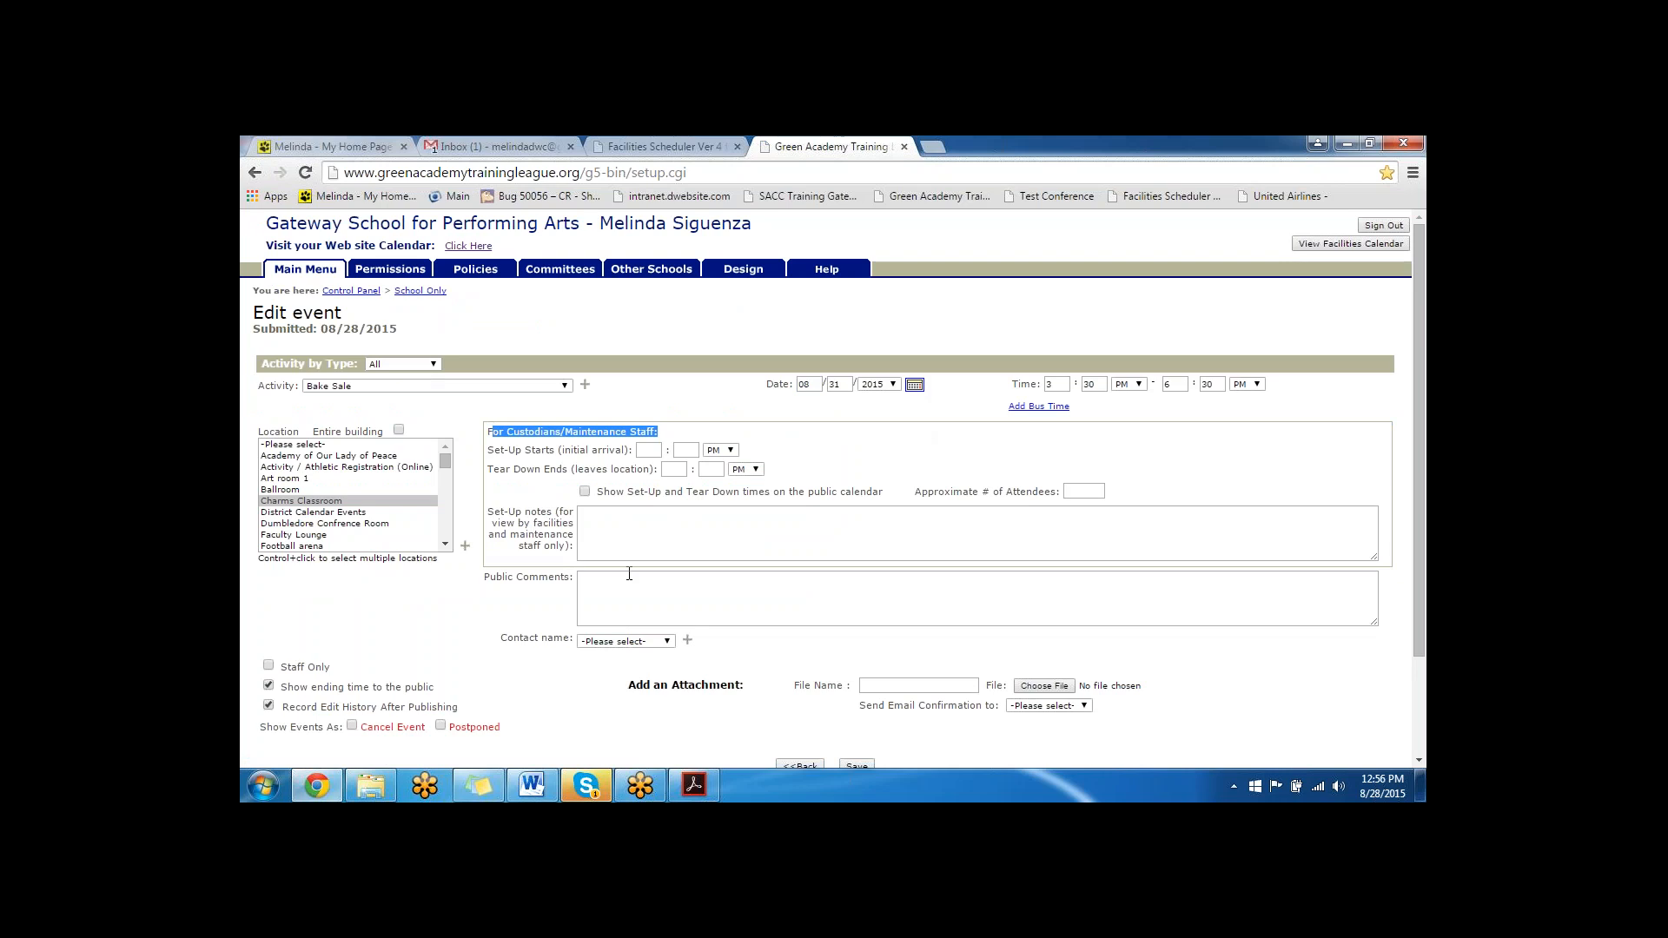
{"action": "left_click", "coordinate": [586, 492]}
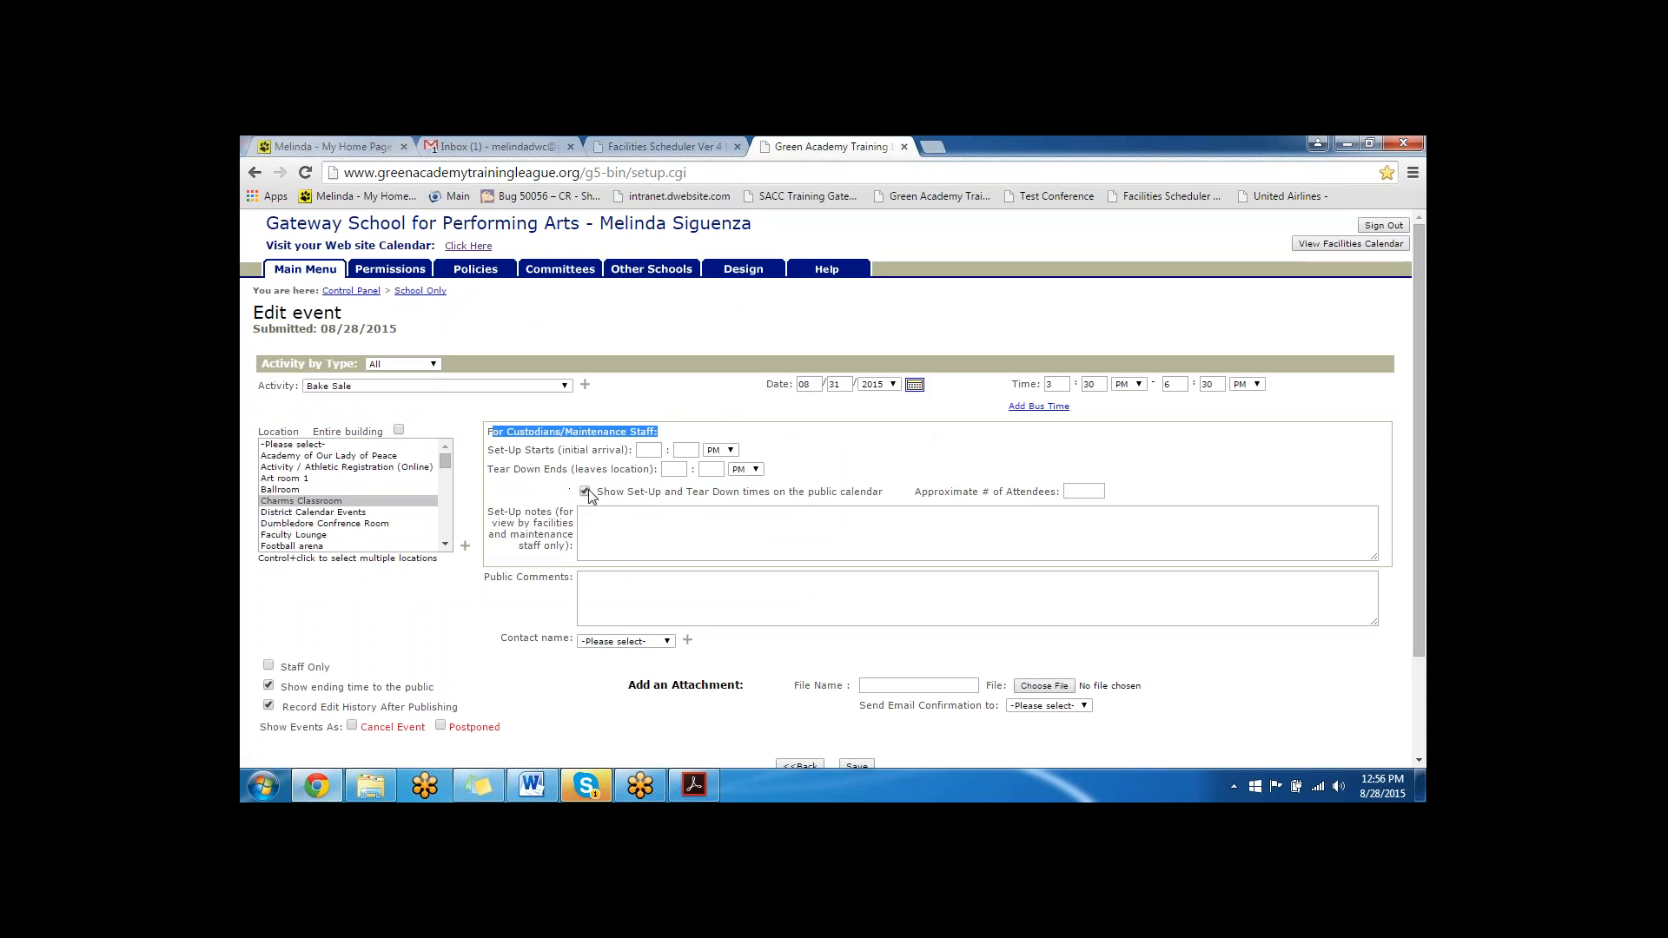
{"action": "left_click", "coordinate": [1089, 491]}
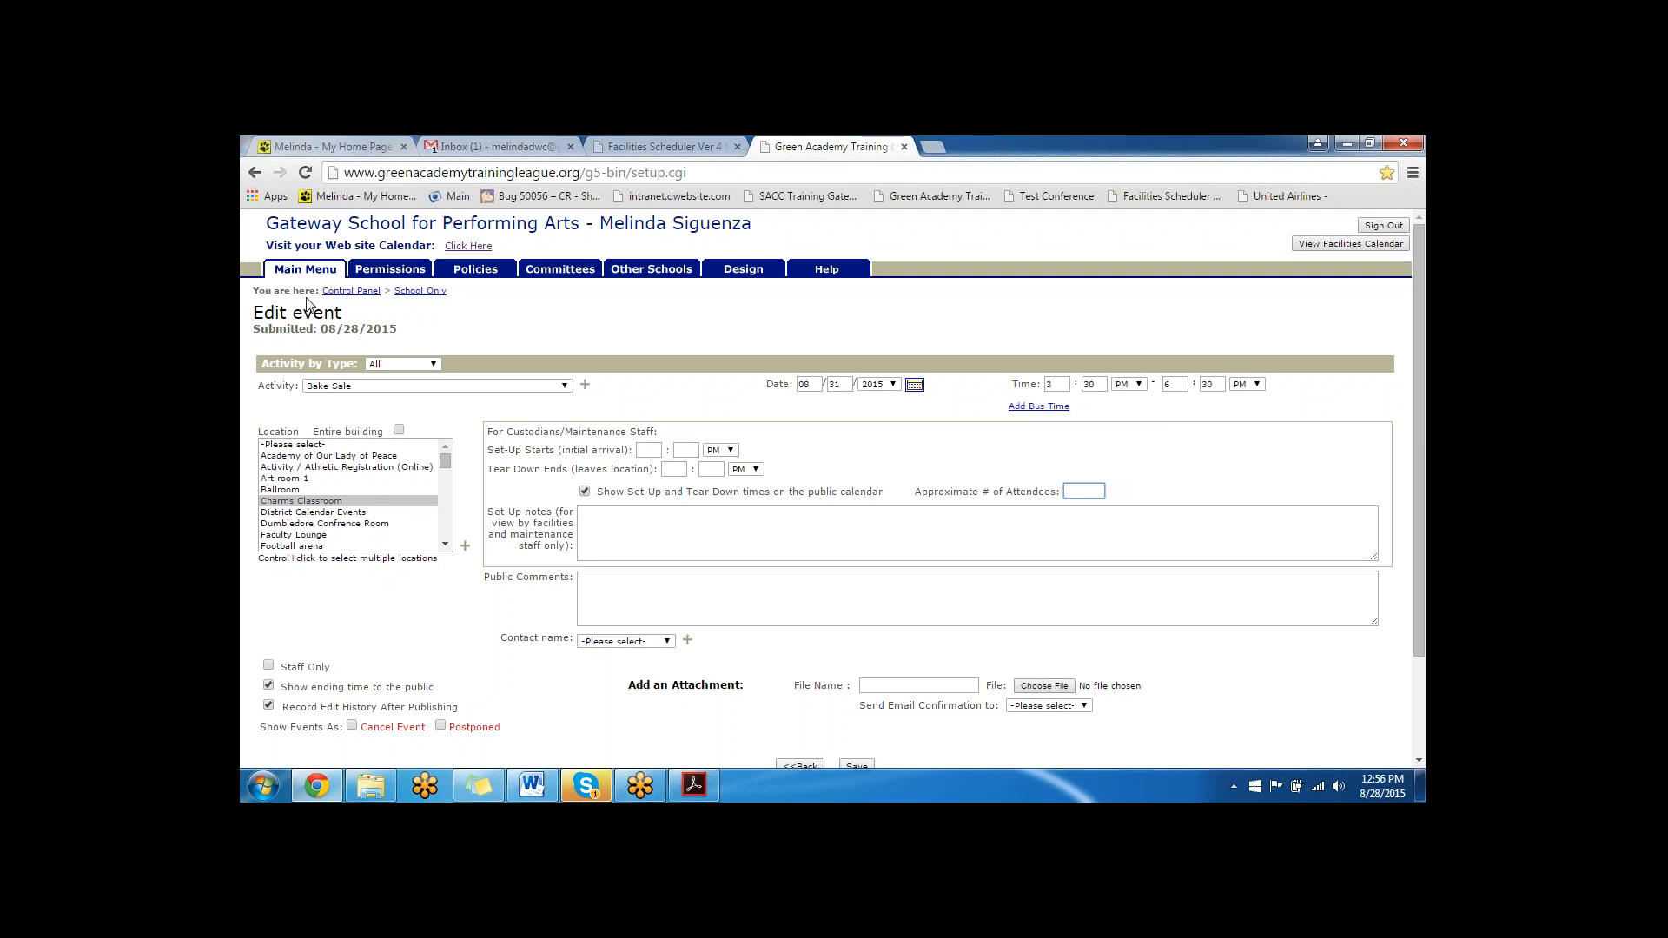
- Leave the Bake Sale event for the School Only events list, view the recurring event form, and return to the Control Panel
{"action": "left_click", "coordinate": [251, 176]}
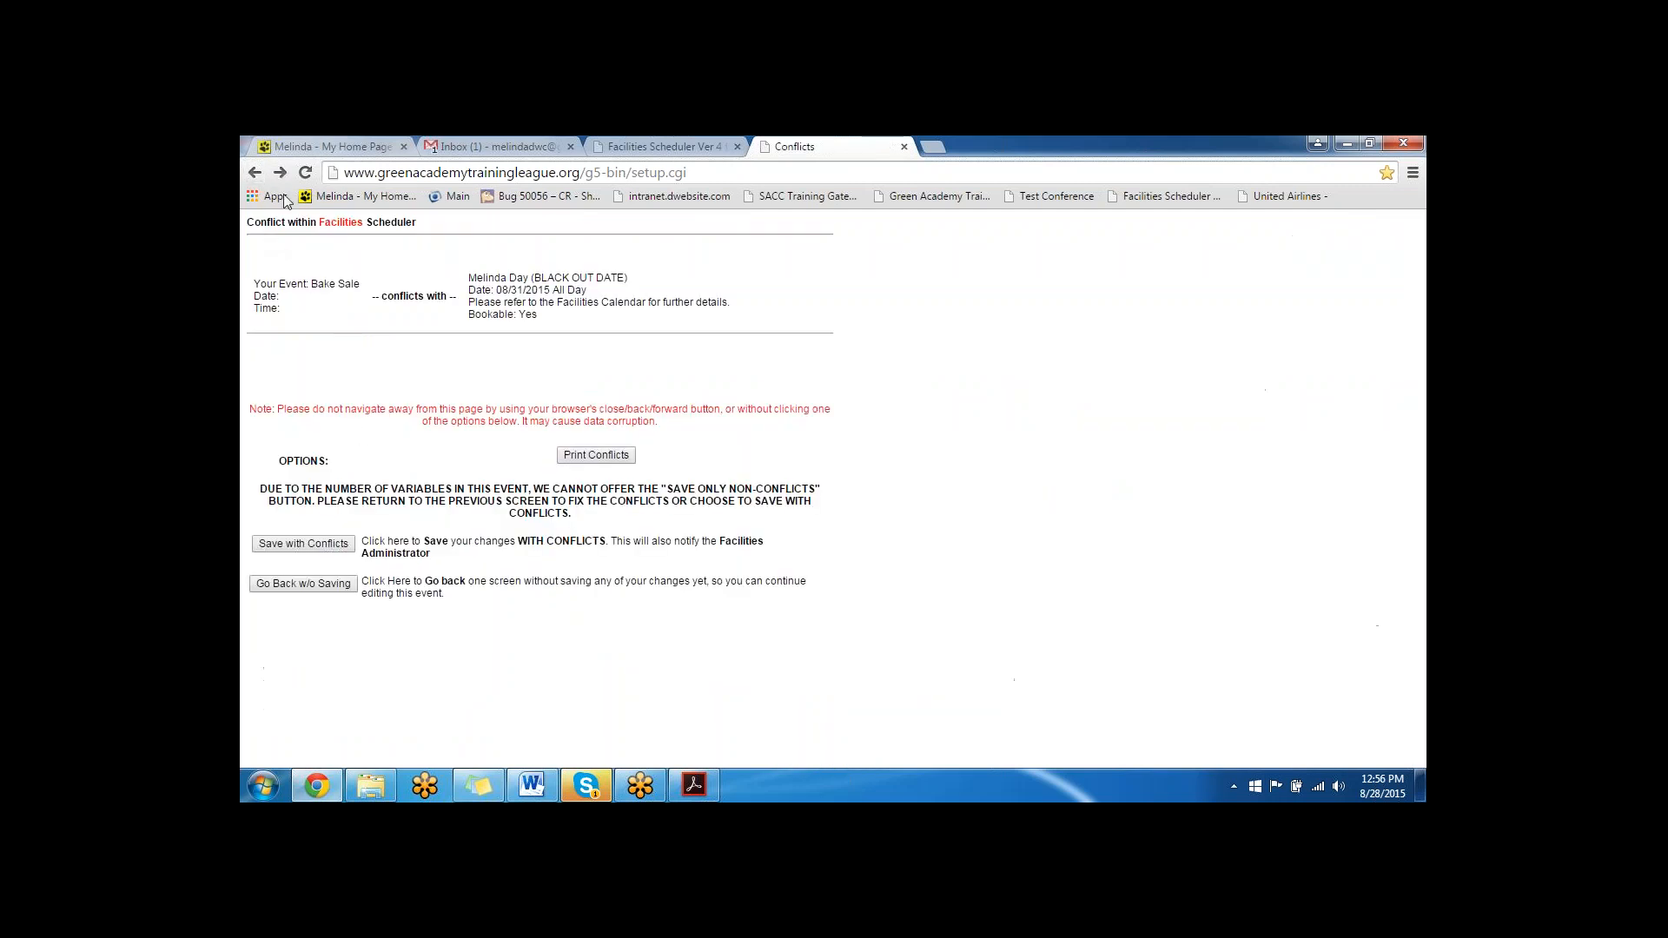
{"action": "left_click", "coordinate": [261, 177]}
{"action": "left_click", "coordinate": [832, 332]}
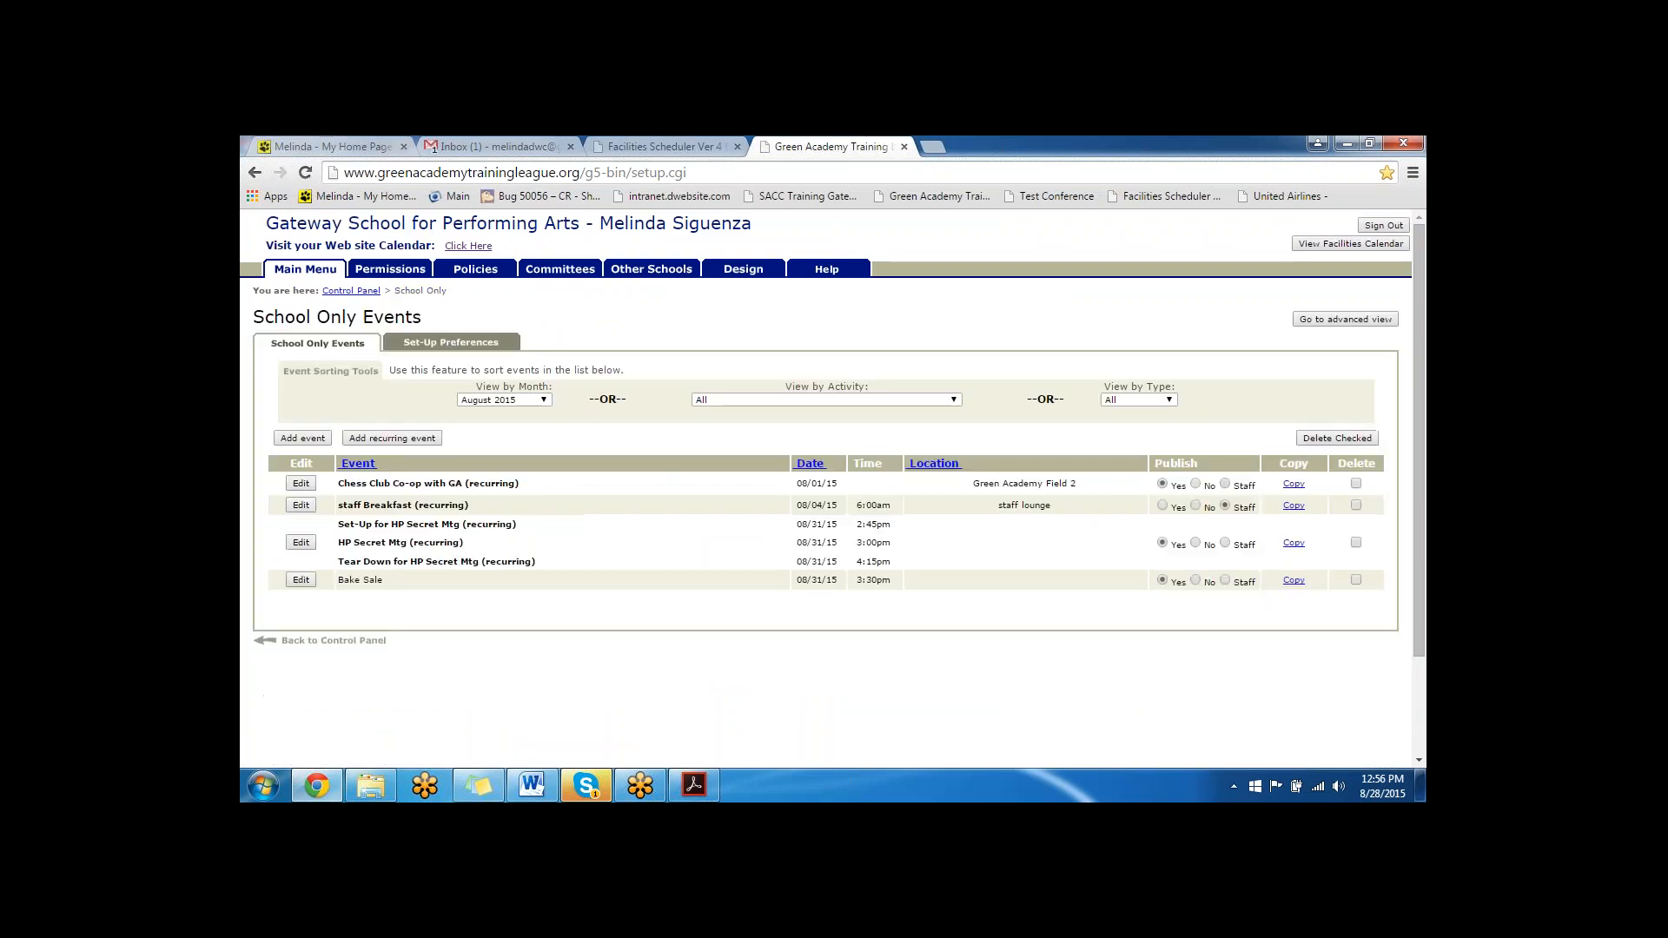
{"action": "left_click", "coordinate": [403, 439]}
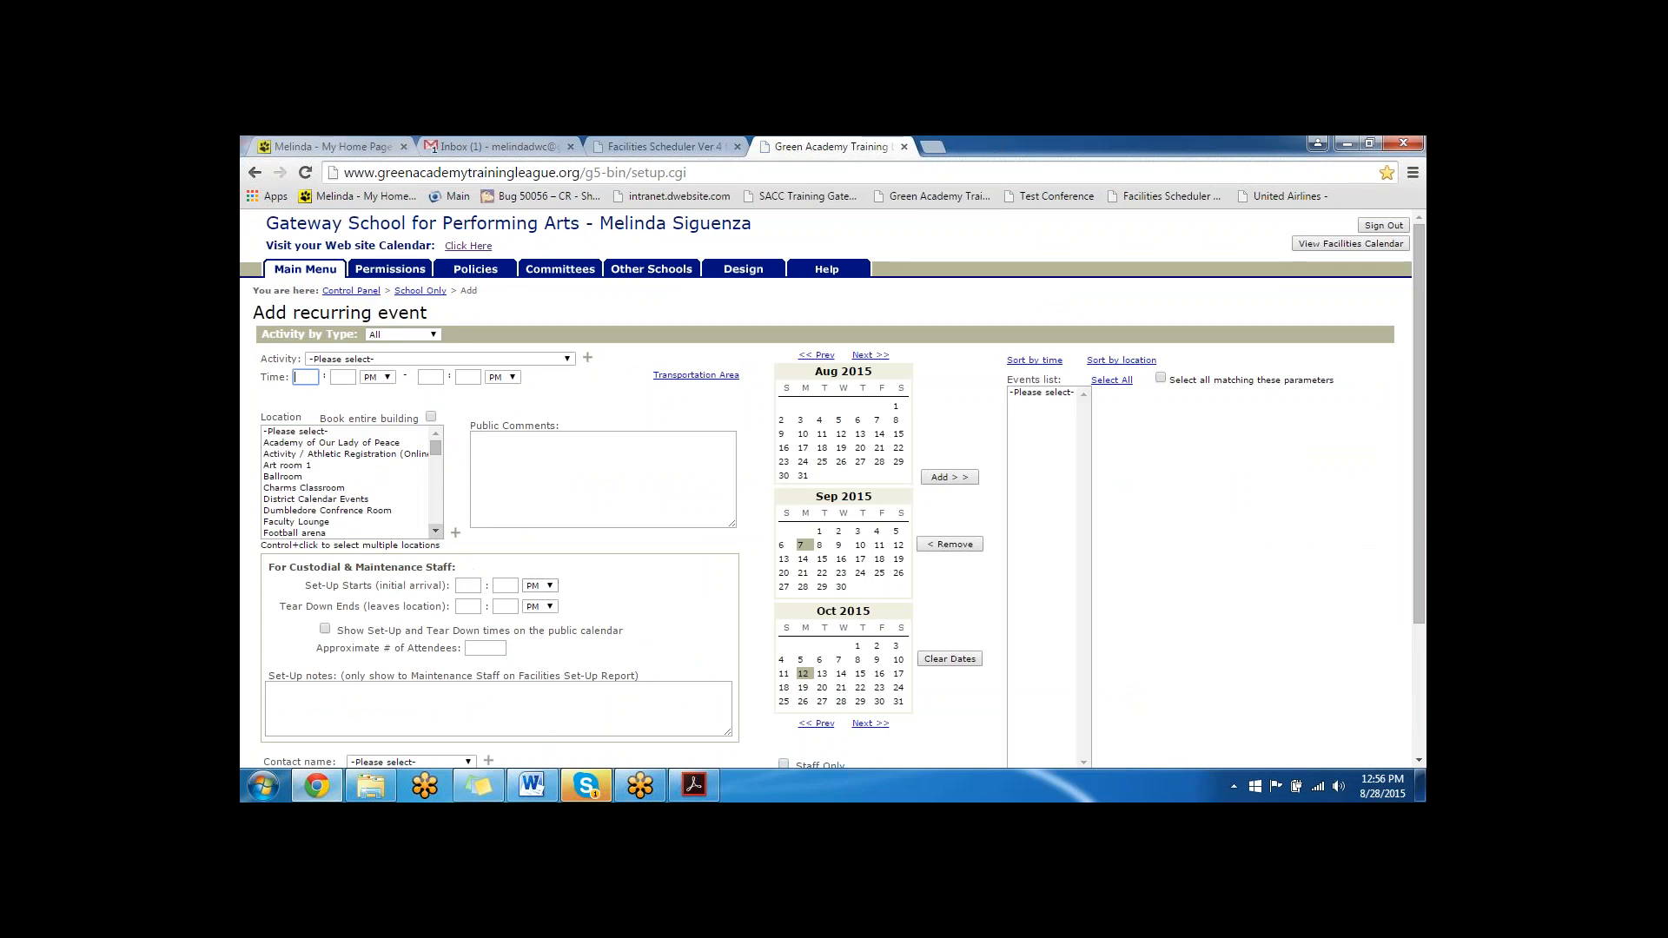
{"action": "left_click", "coordinate": [306, 270]}
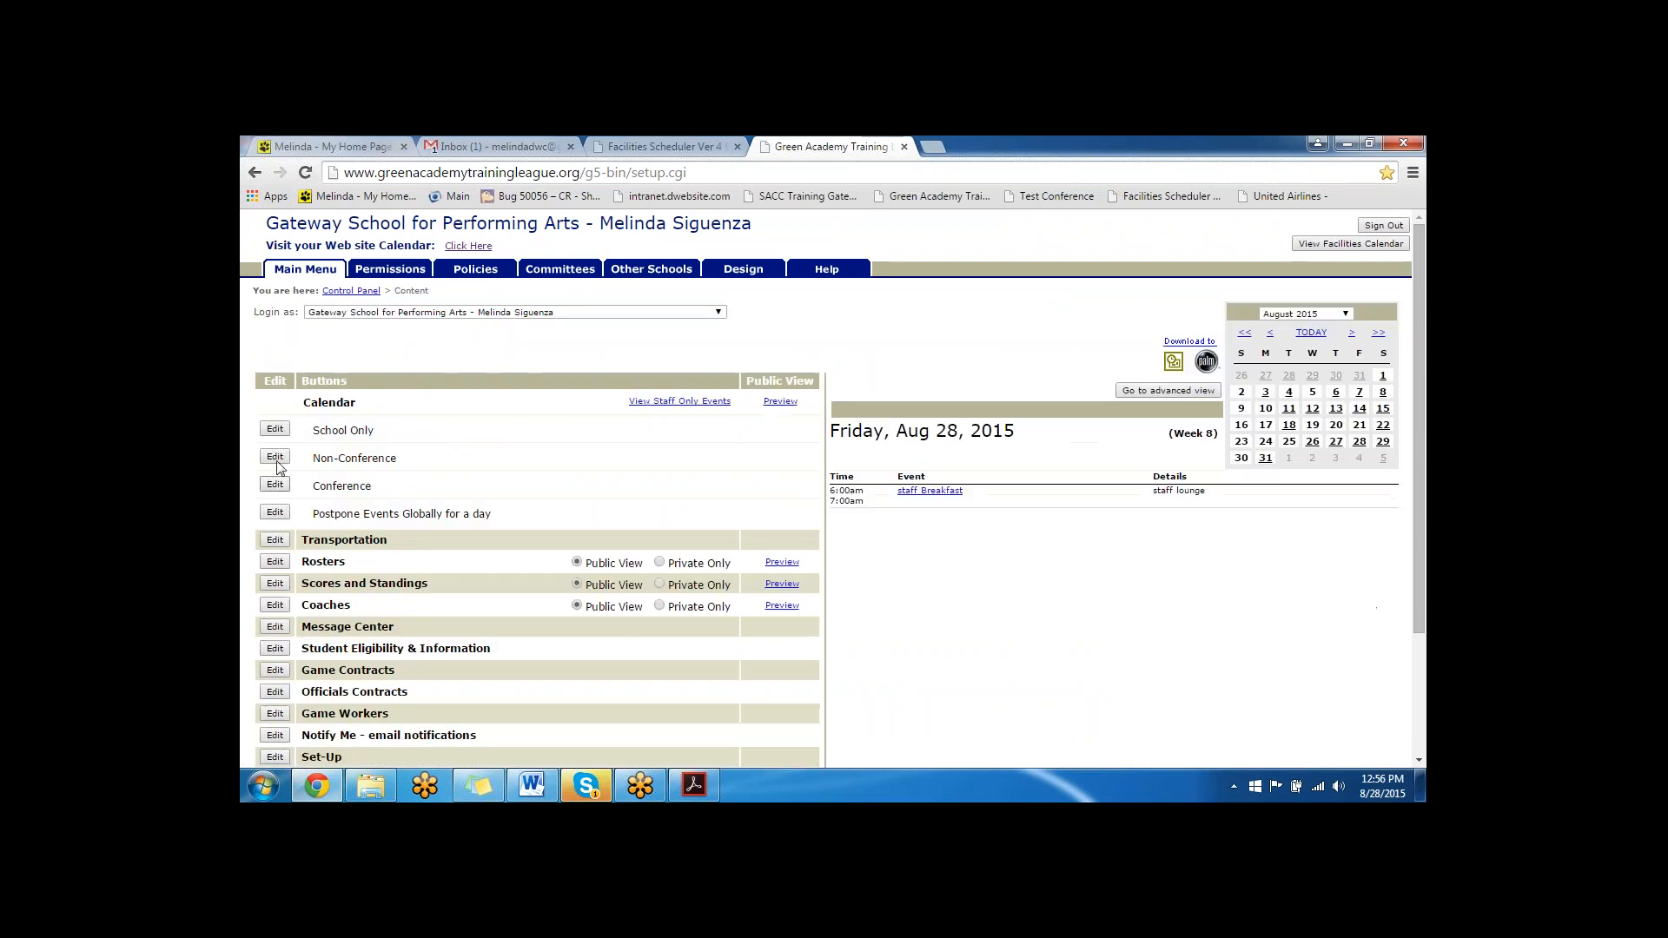
- Open the Non-Conference Football: Varsity - Fall 2015 schedule, view its set-up and tear-down options, and close them
{"action": "left_click", "coordinate": [275, 458]}
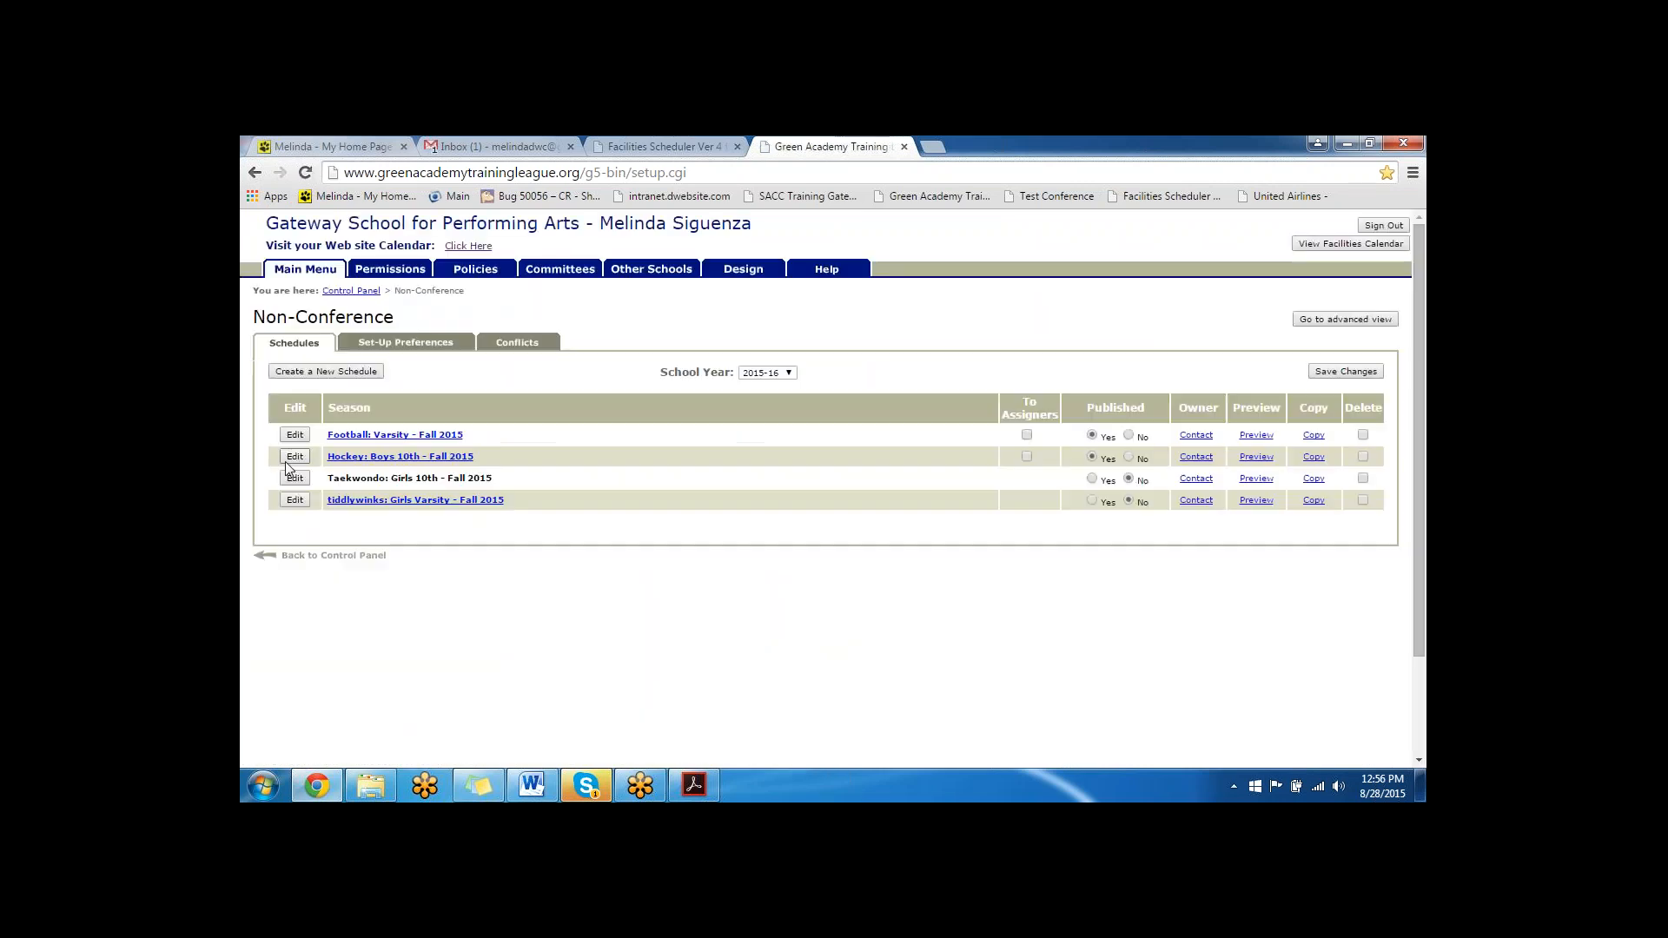
{"action": "left_click", "coordinate": [304, 434]}
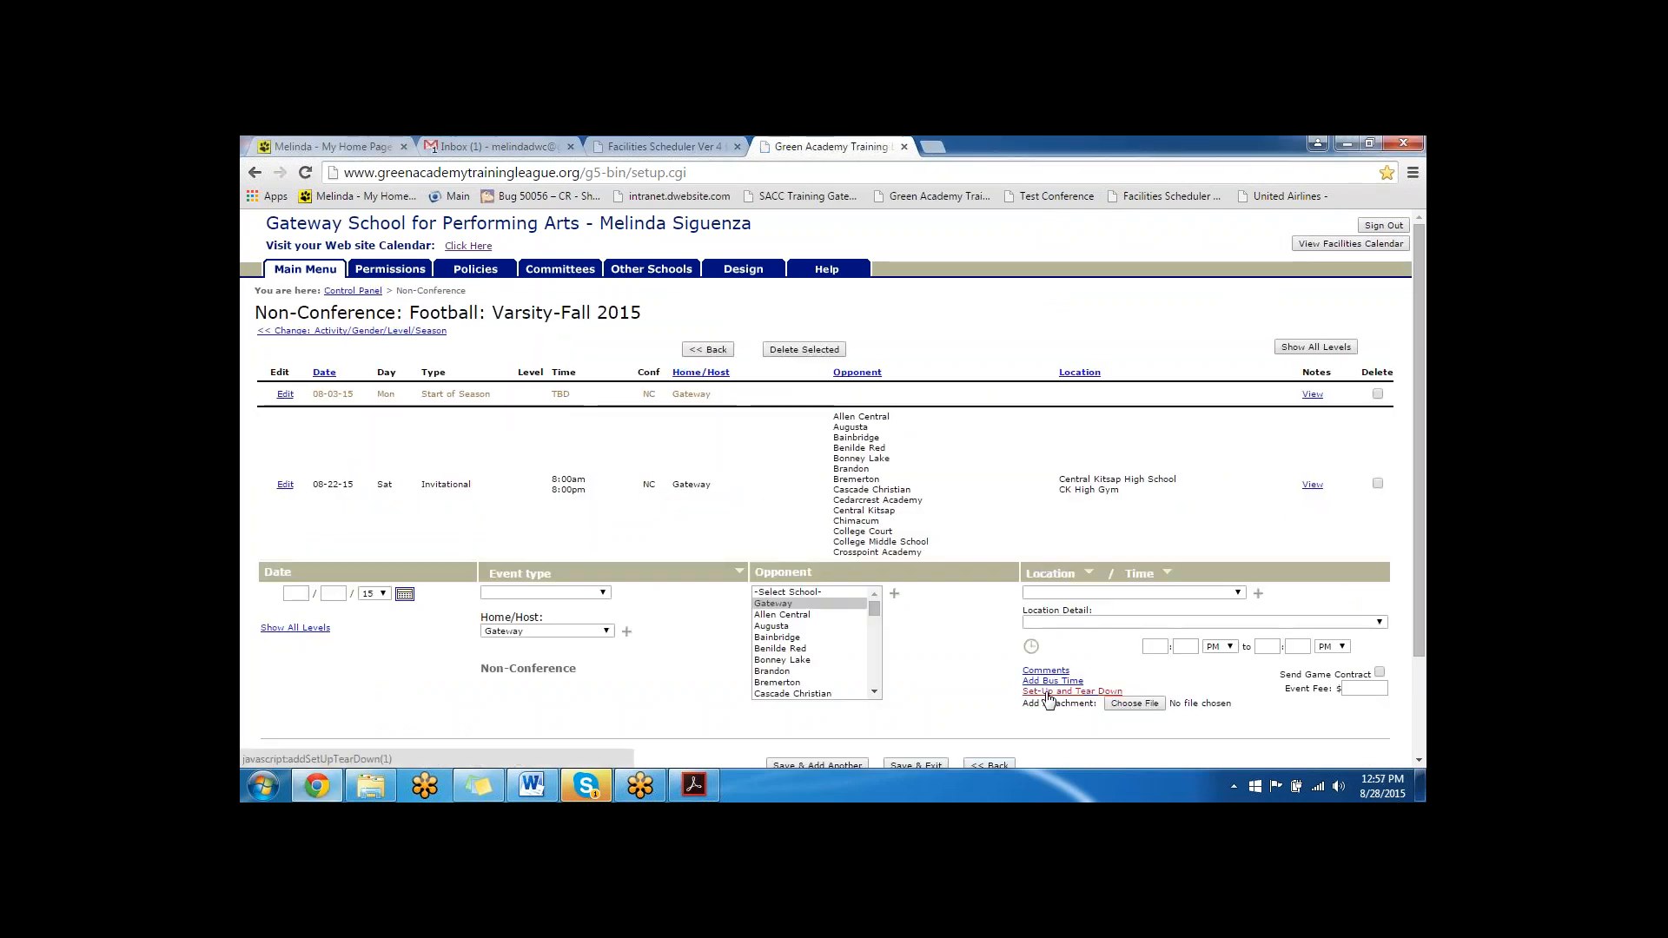
{"action": "left_click", "coordinate": [1047, 692]}
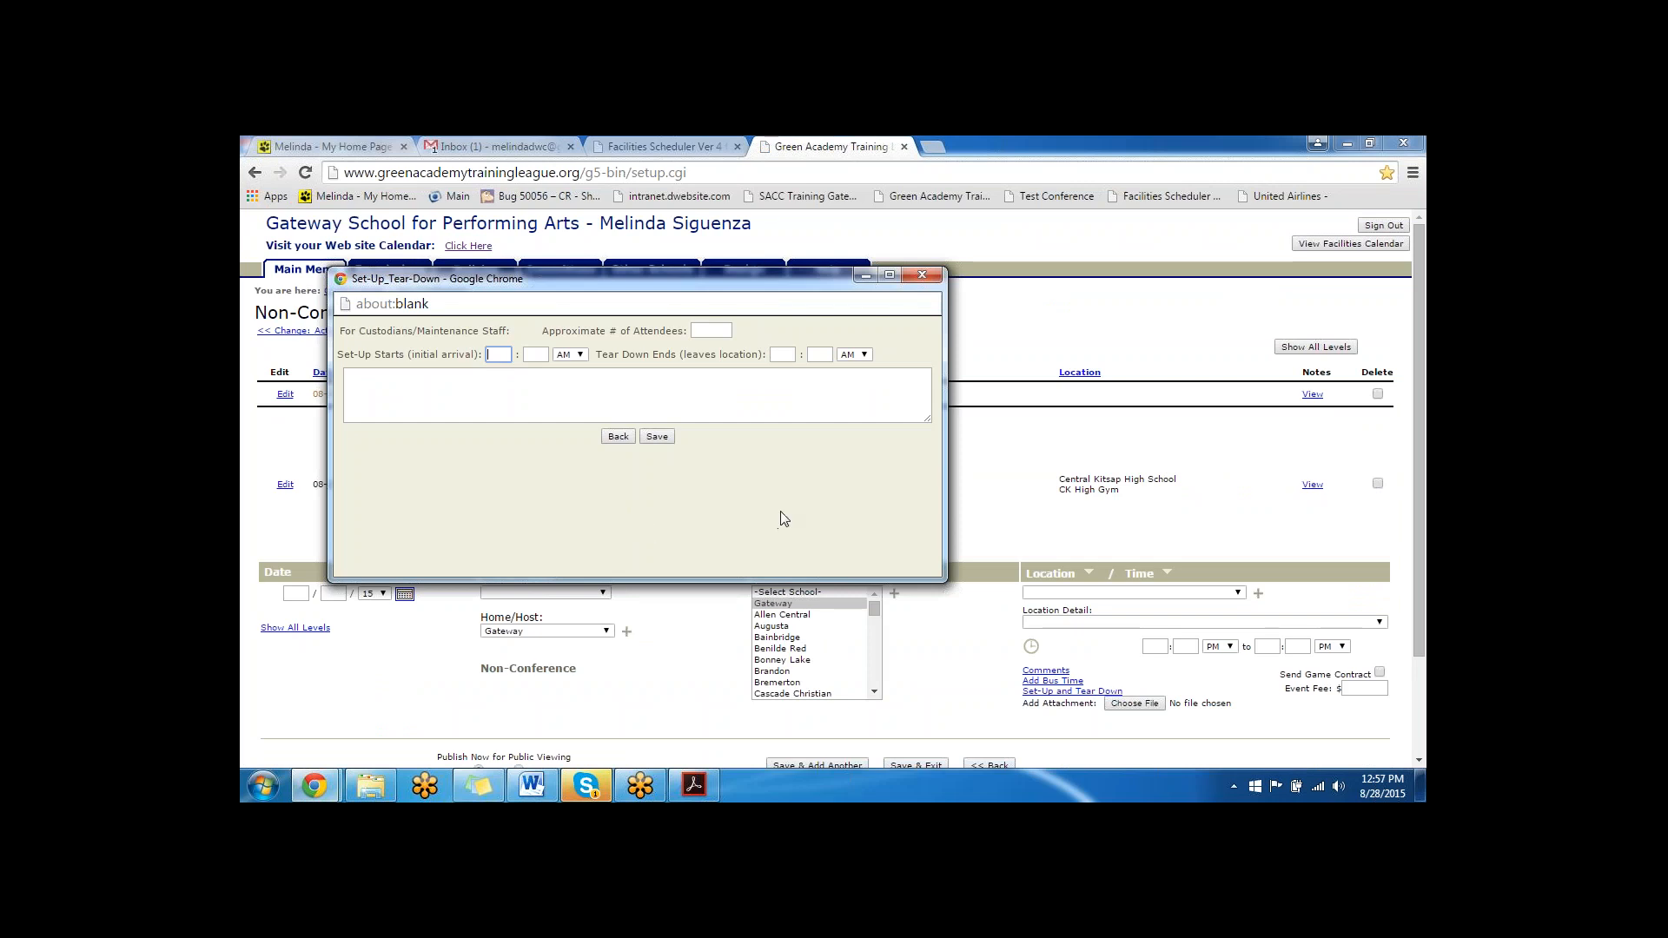
{"action": "left_click", "coordinate": [921, 275]}
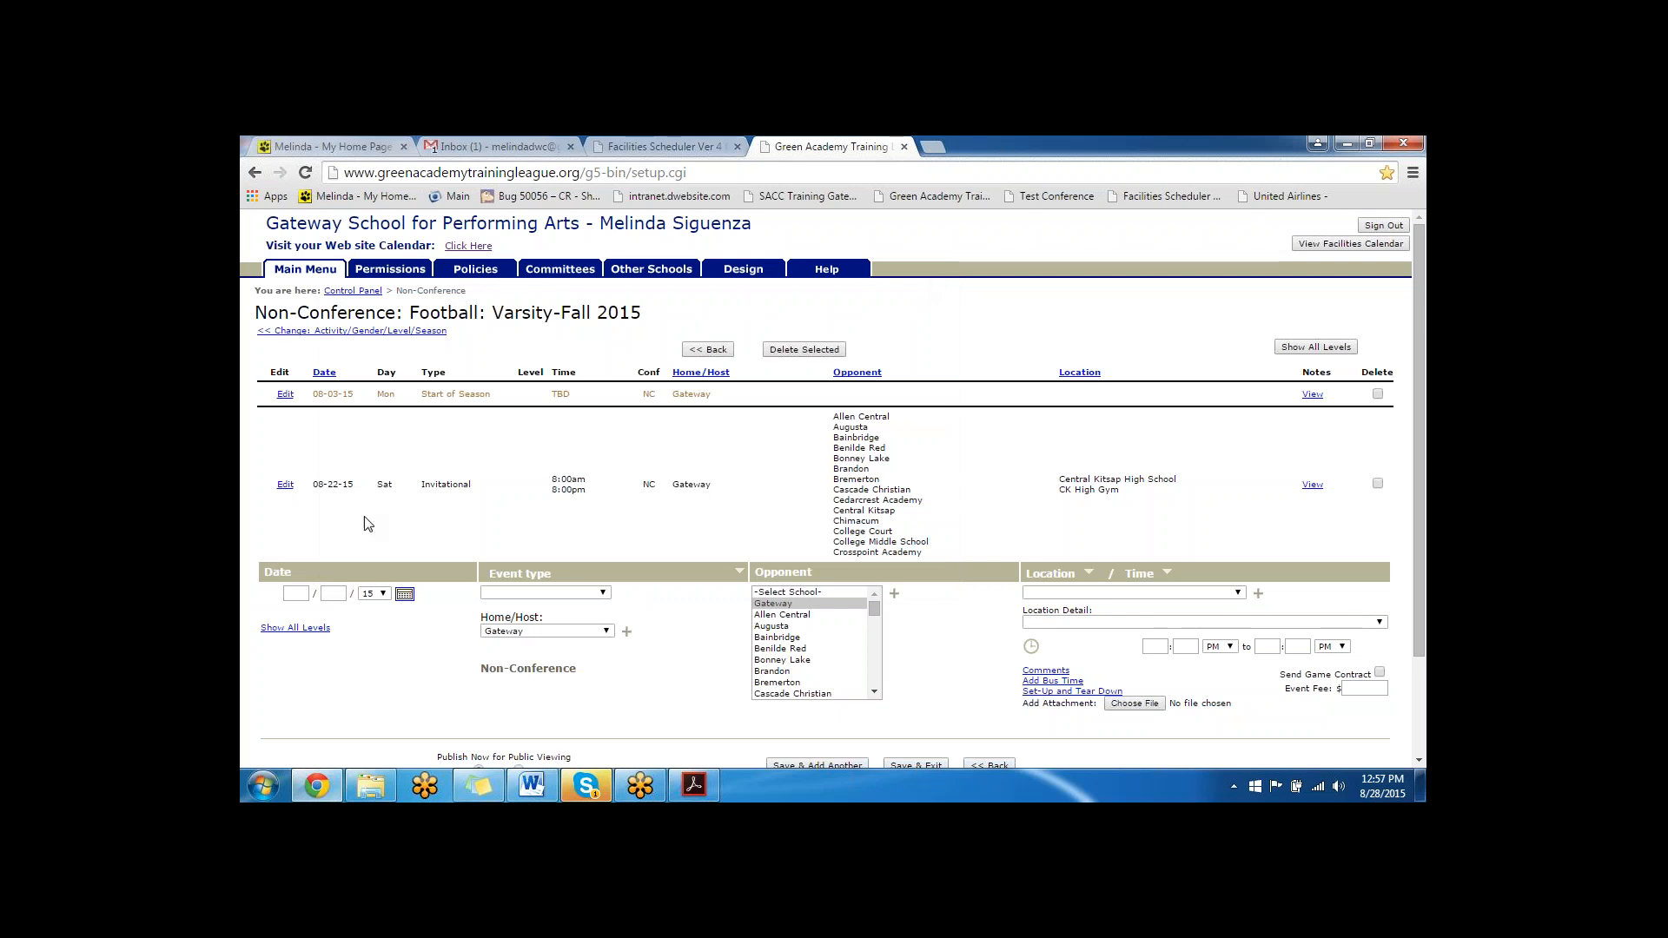
- Show all levels of the Football schedule, sort it by location, and open the 08-03-15 Start of Season event for all levels
{"action": "left_click", "coordinate": [306, 630]}
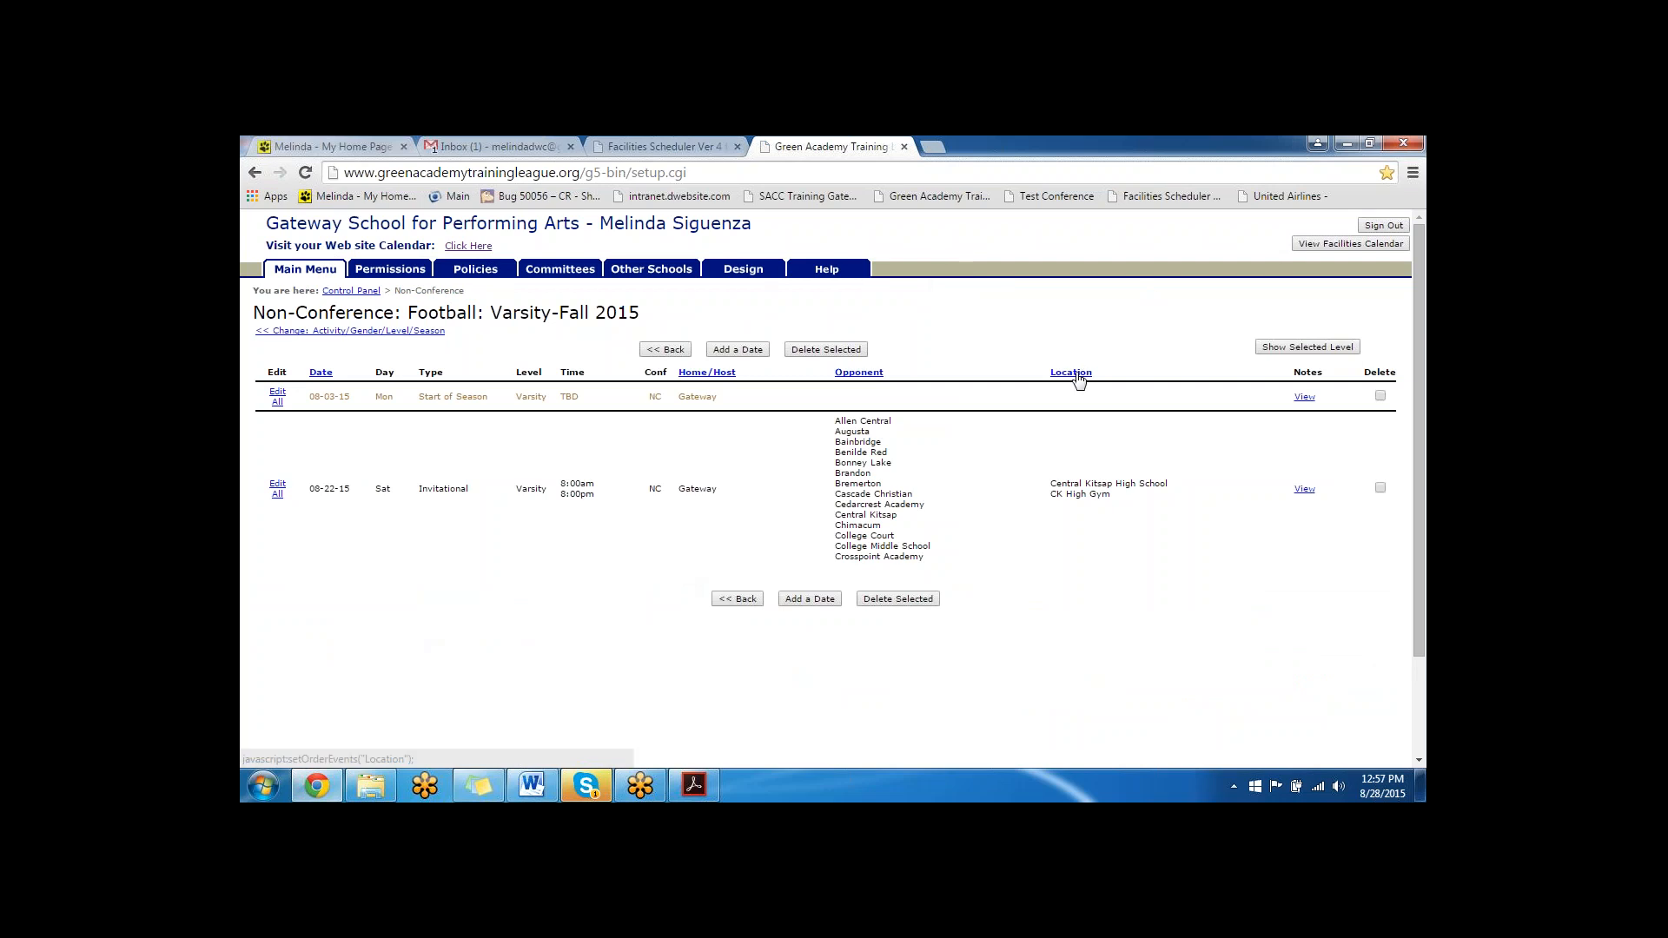
{"action": "left_click", "coordinate": [1074, 373]}
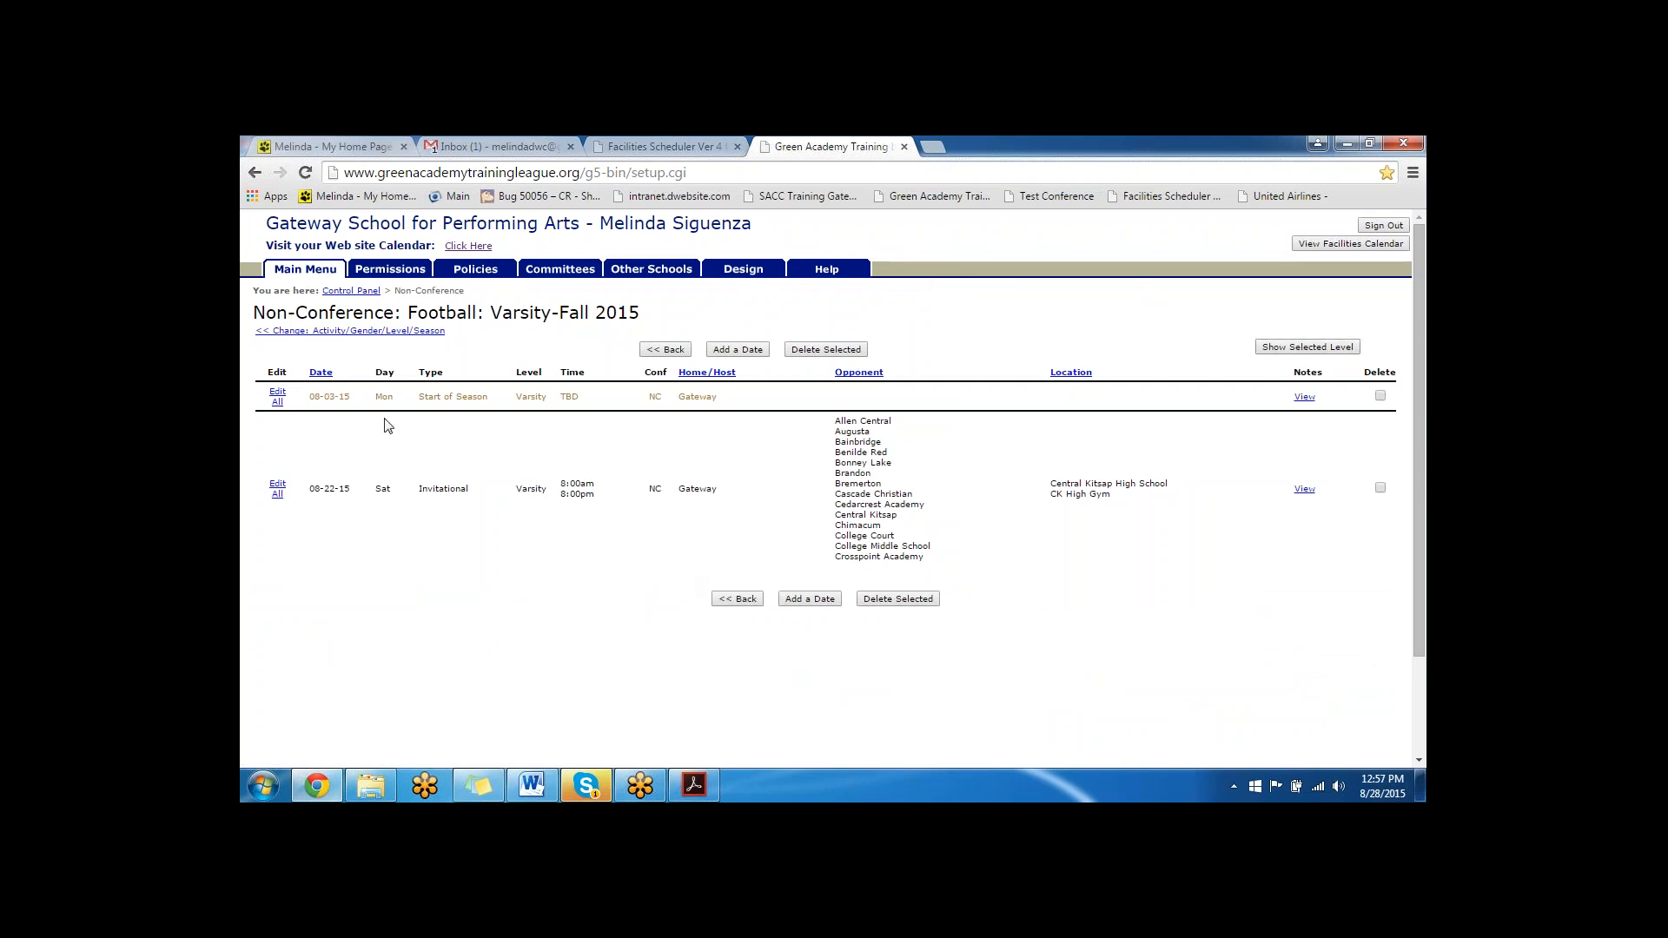
{"action": "left_click", "coordinate": [278, 396]}
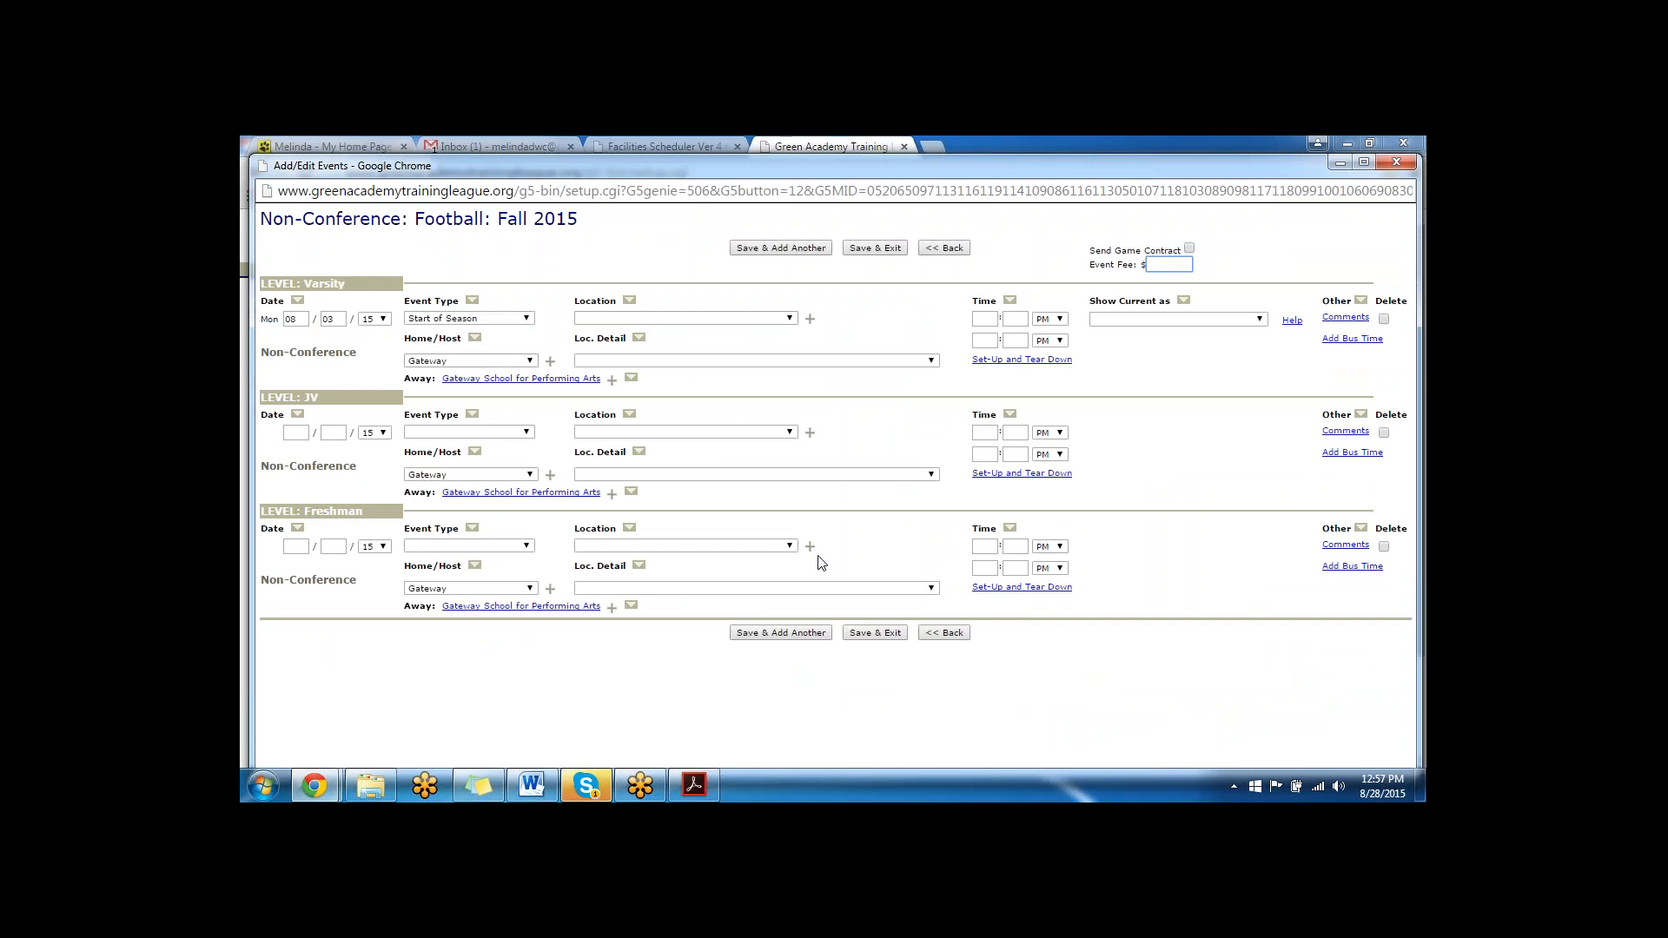
- Set the Varsity location to Gateway School for the Performing Arts with detail *Hogwarts School for WC&W - Quidditch Field
{"action": "left_click", "coordinate": [694, 320]}
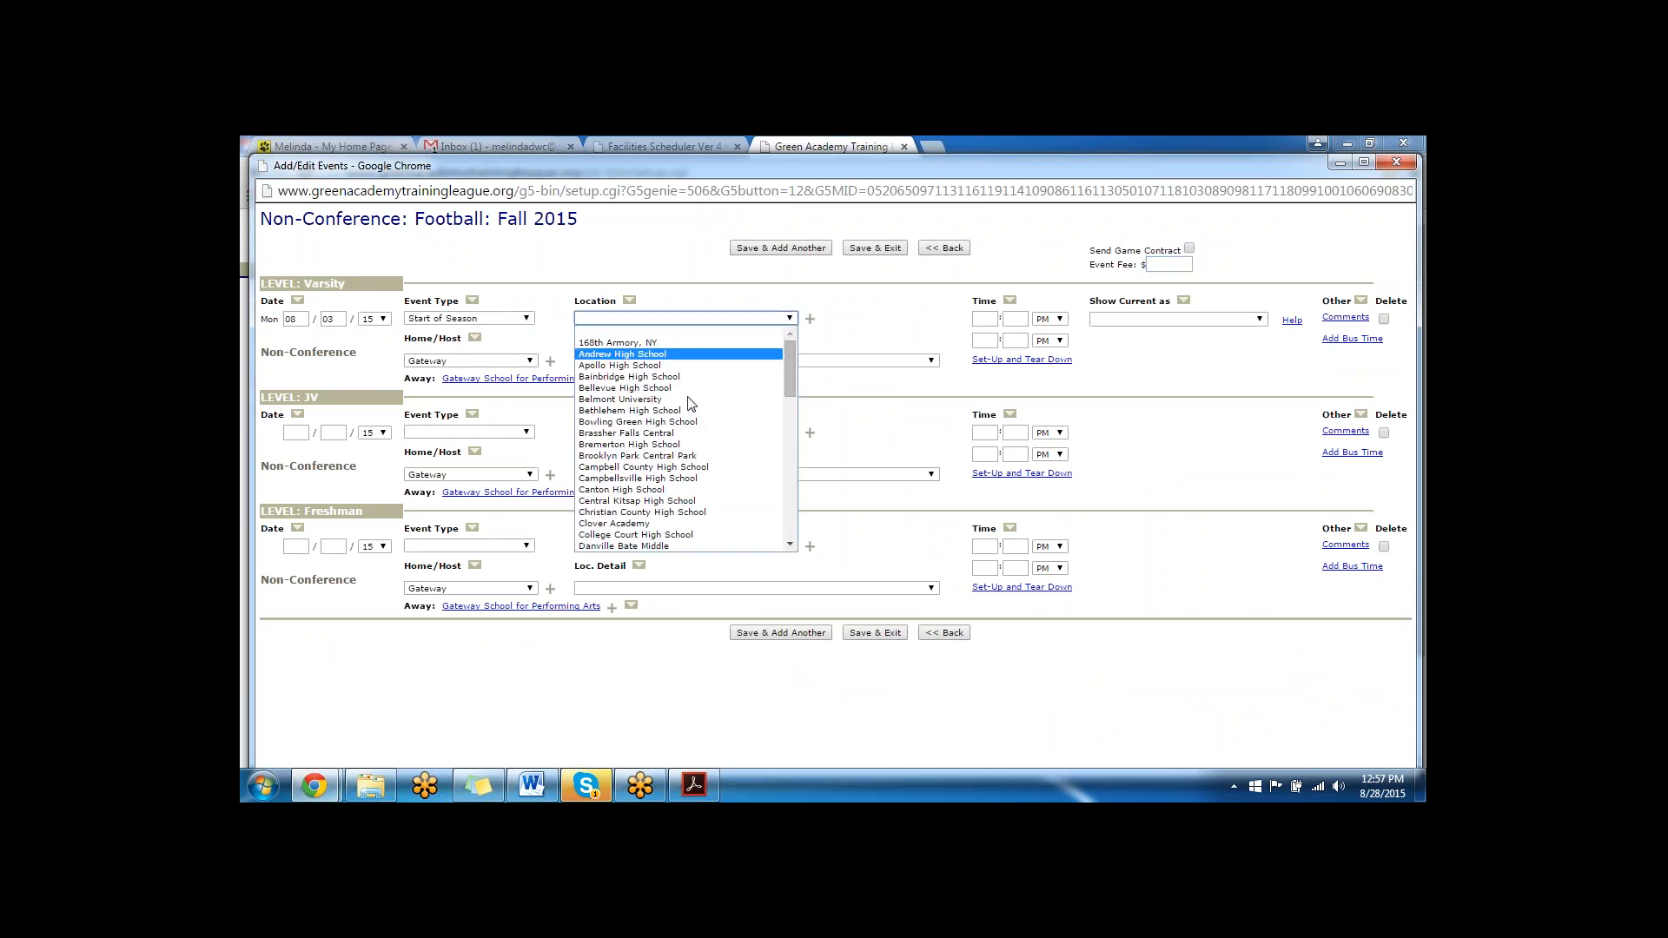
{"action": "scroll", "coordinate": [691, 434], "scroll_direction": "down", "scroll_amount": 10}
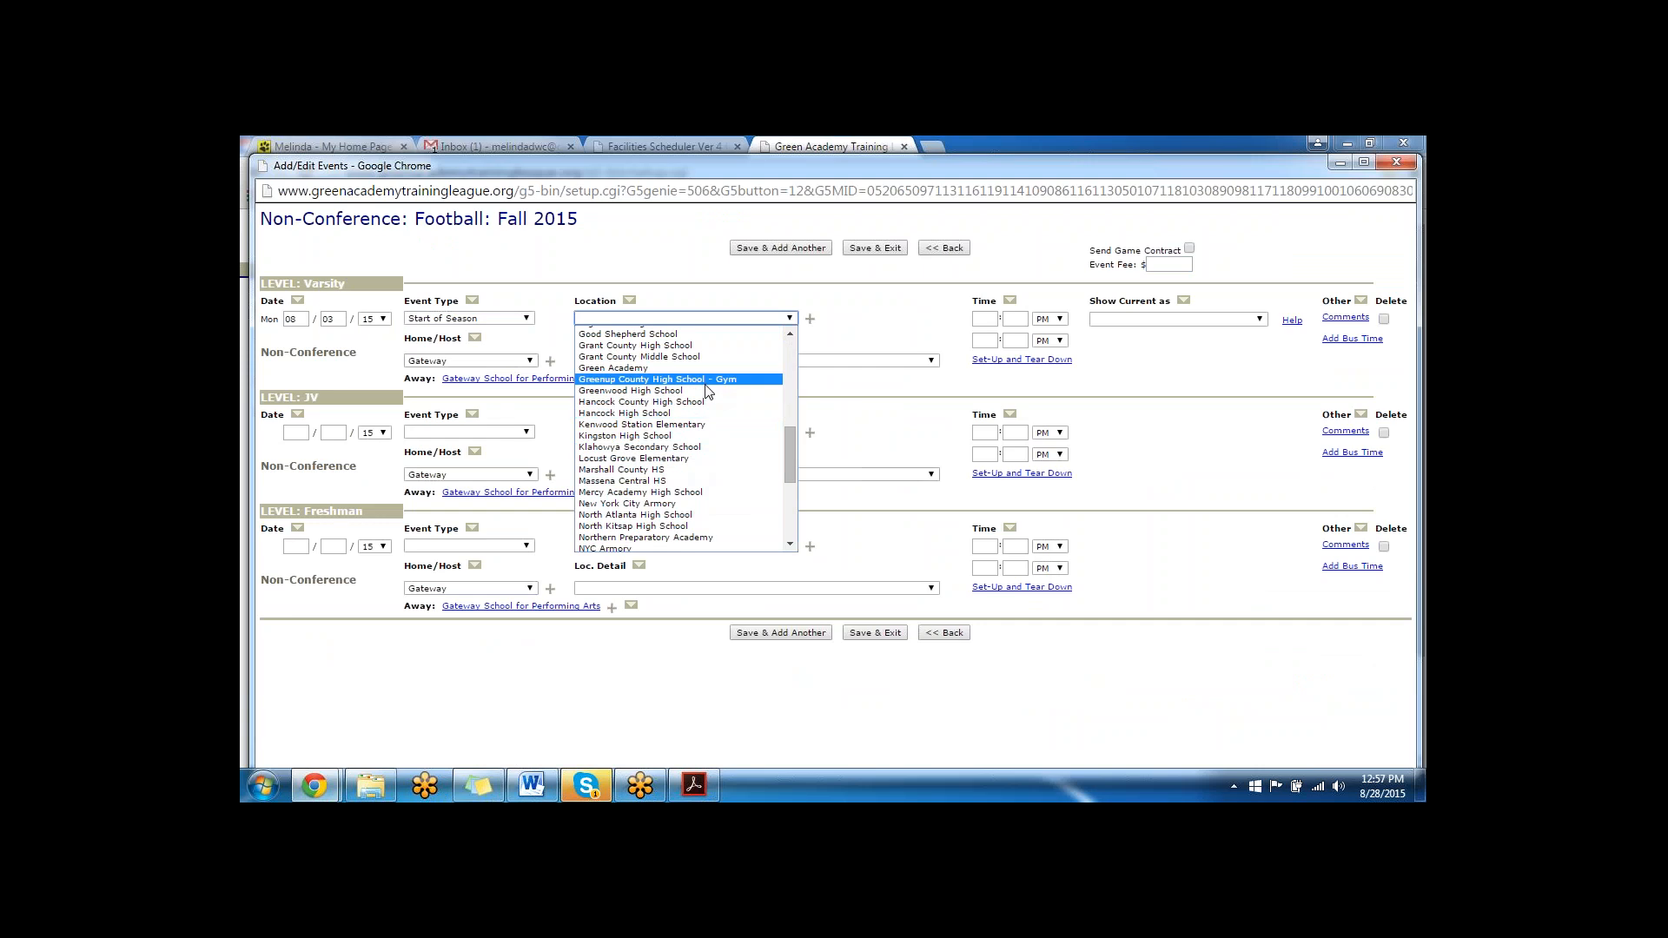
{"action": "scroll", "coordinate": [706, 391], "scroll_direction": "down", "scroll_amount": 5}
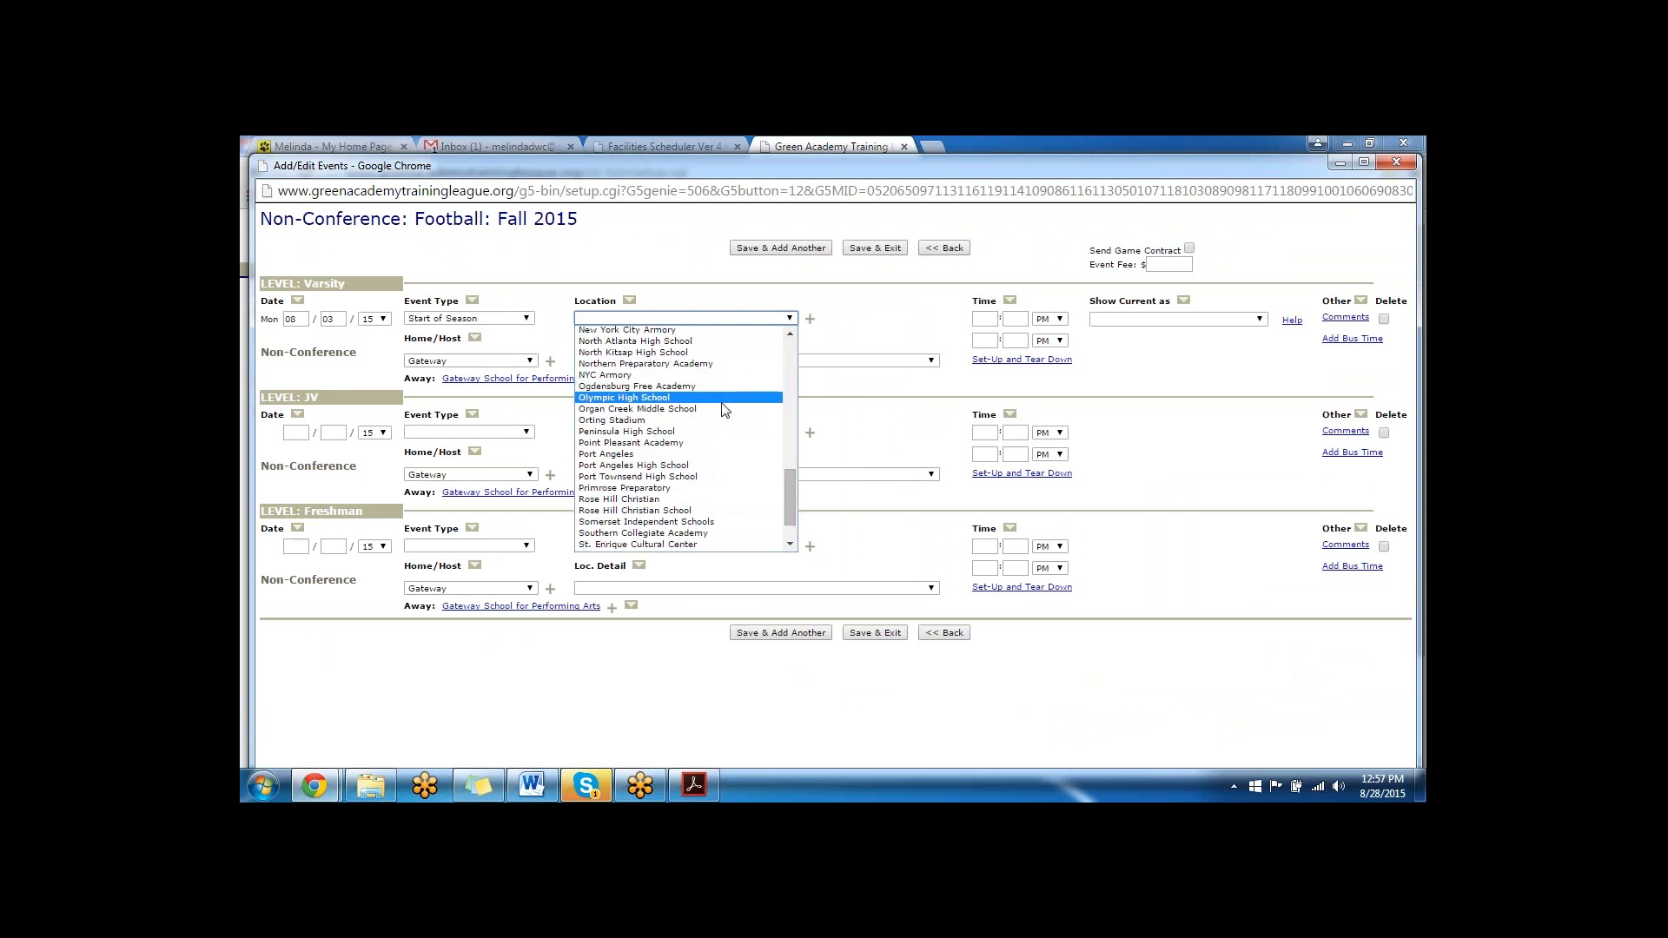
{"action": "scroll", "coordinate": [721, 413], "scroll_direction": "up", "scroll_amount": 5}
{"action": "scroll", "coordinate": [726, 384], "scroll_direction": "up", "scroll_amount": 5}
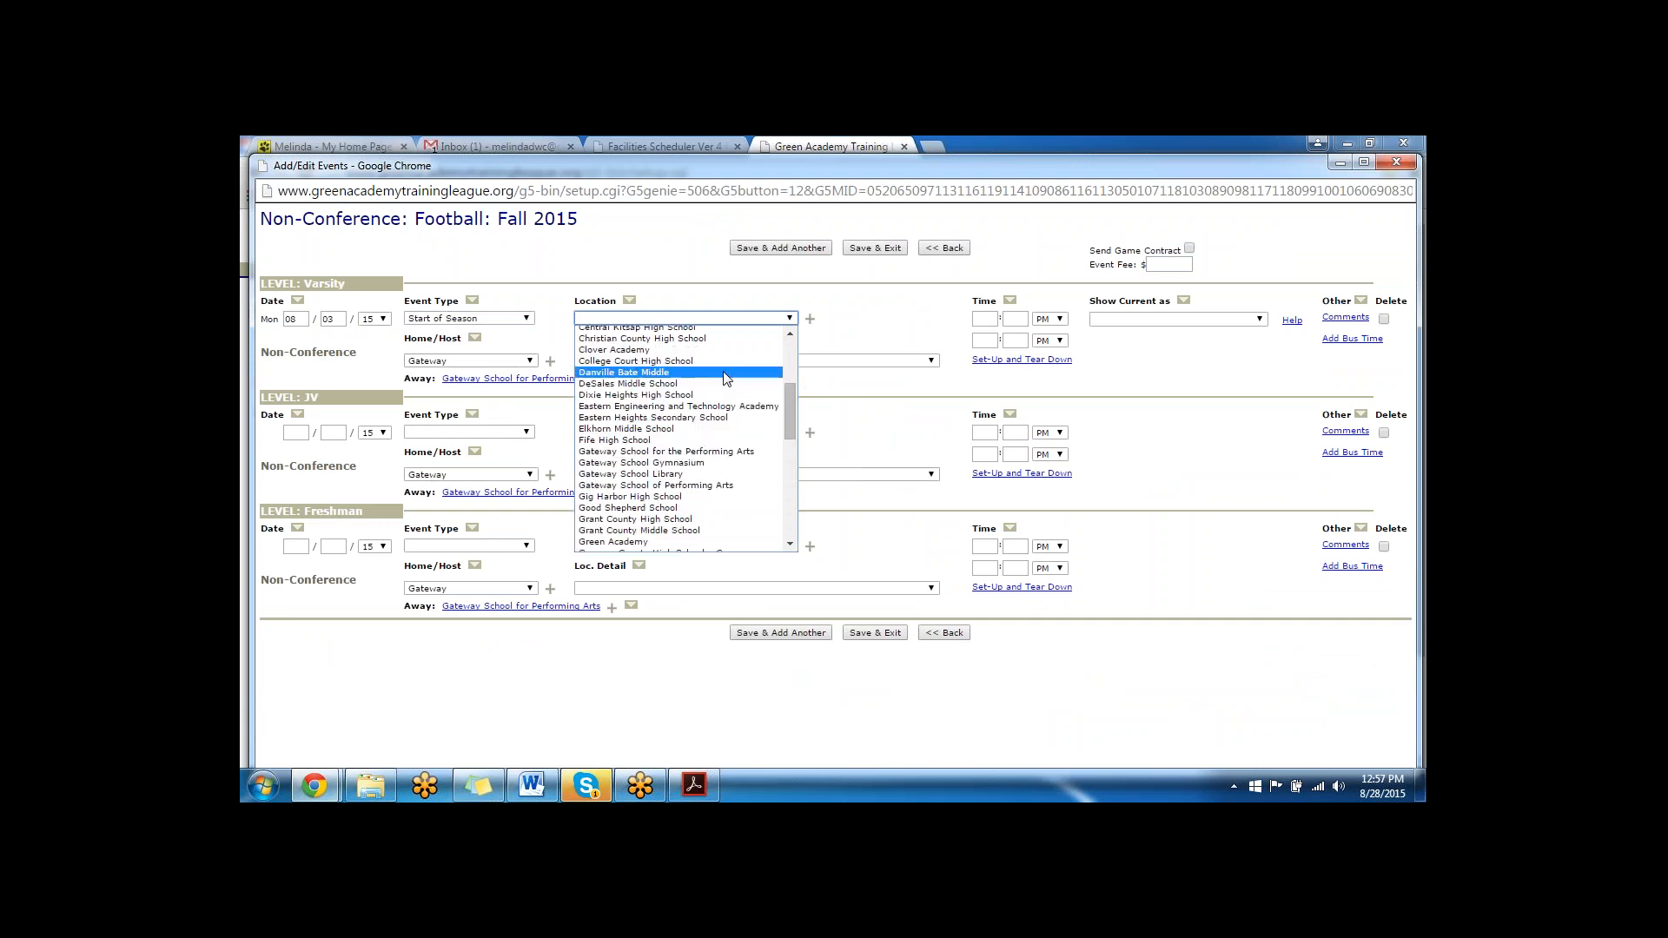
{"action": "left_click", "coordinate": [726, 452]}
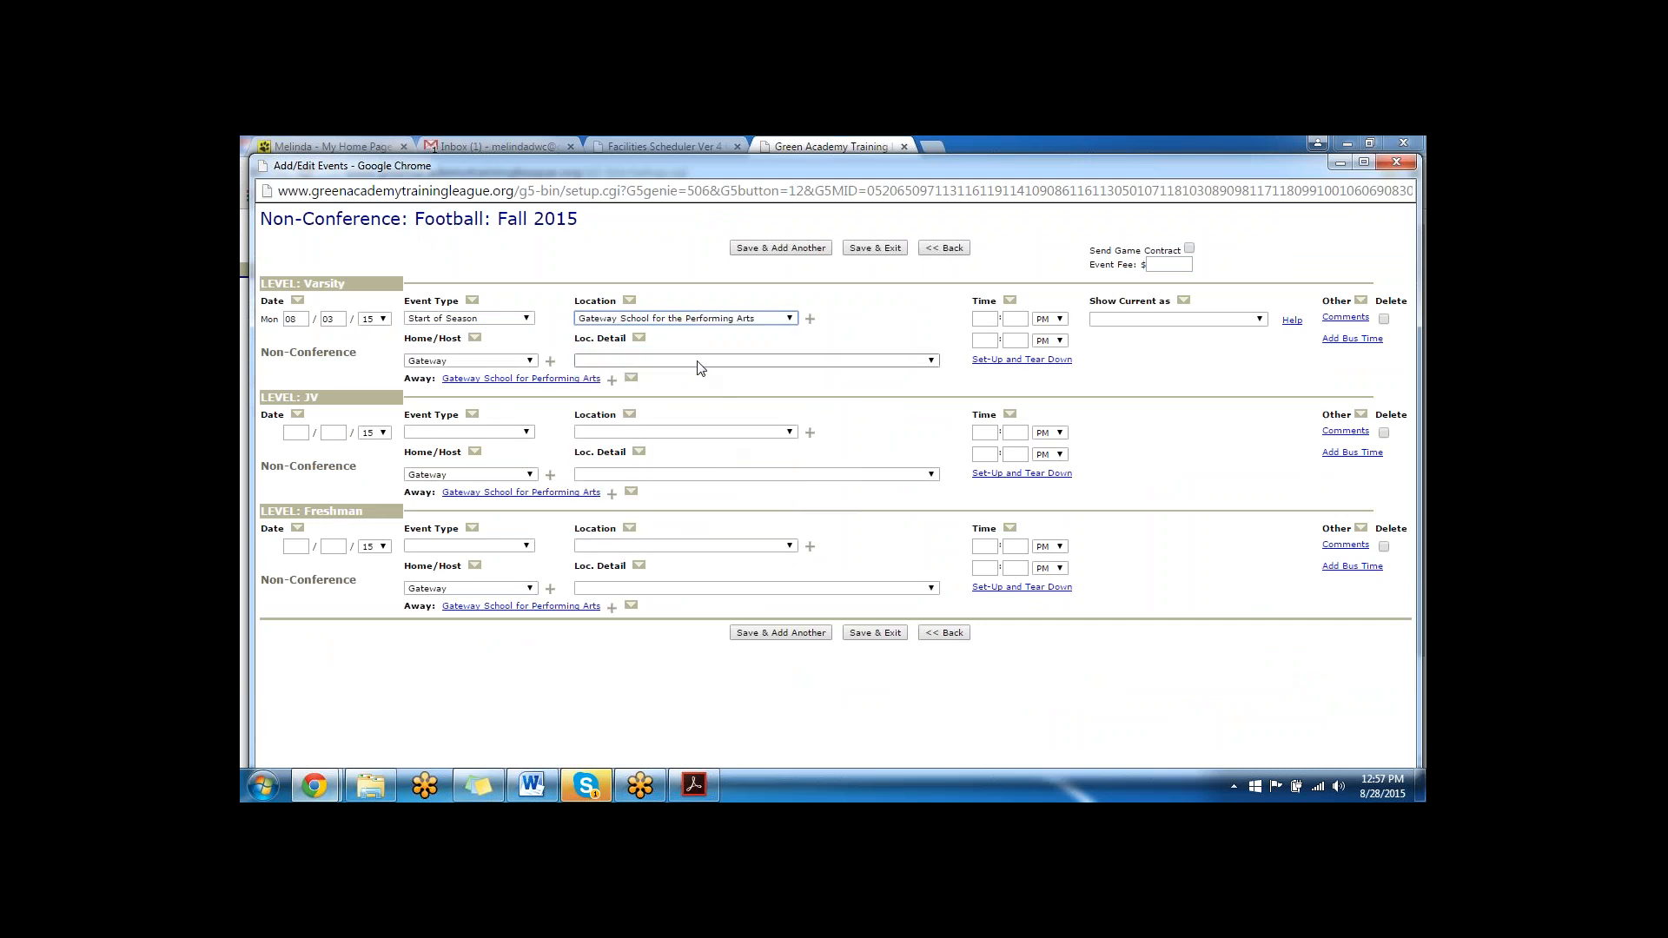
{"action": "left_click", "coordinate": [700, 361]}
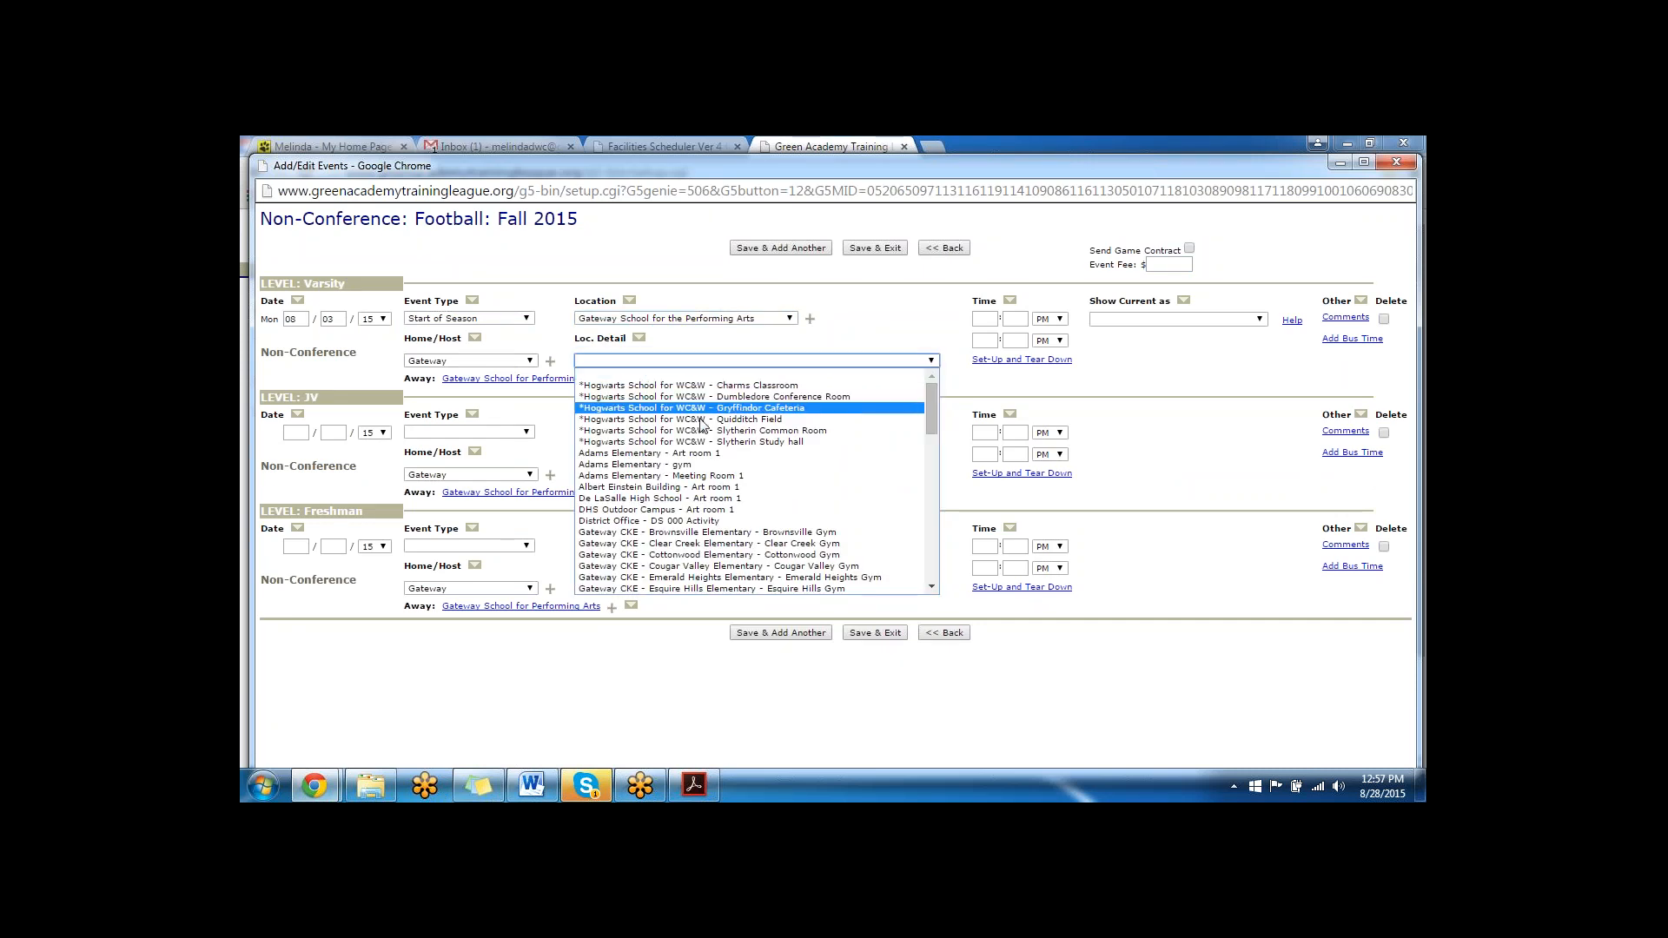
{"action": "left_click", "coordinate": [700, 419]}
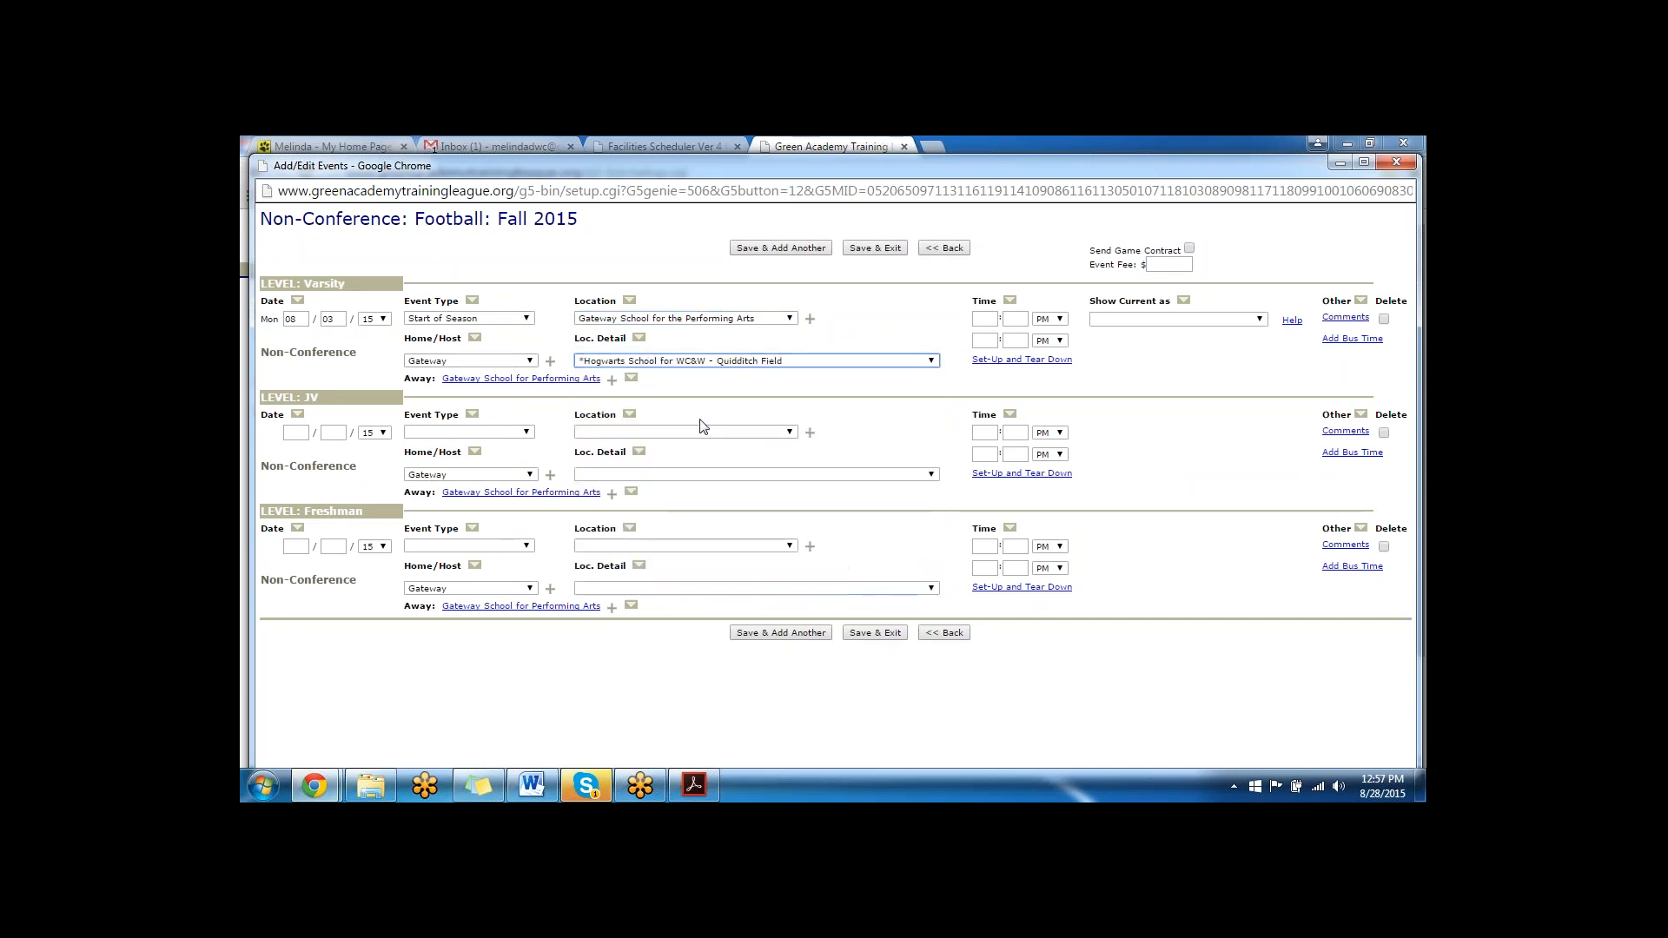
- Copy the Varsity location and the detail *Hogwarts School for WC&W - Charms Classroom to all levels, and leave without saving
{"action": "left_click", "coordinate": [629, 302]}
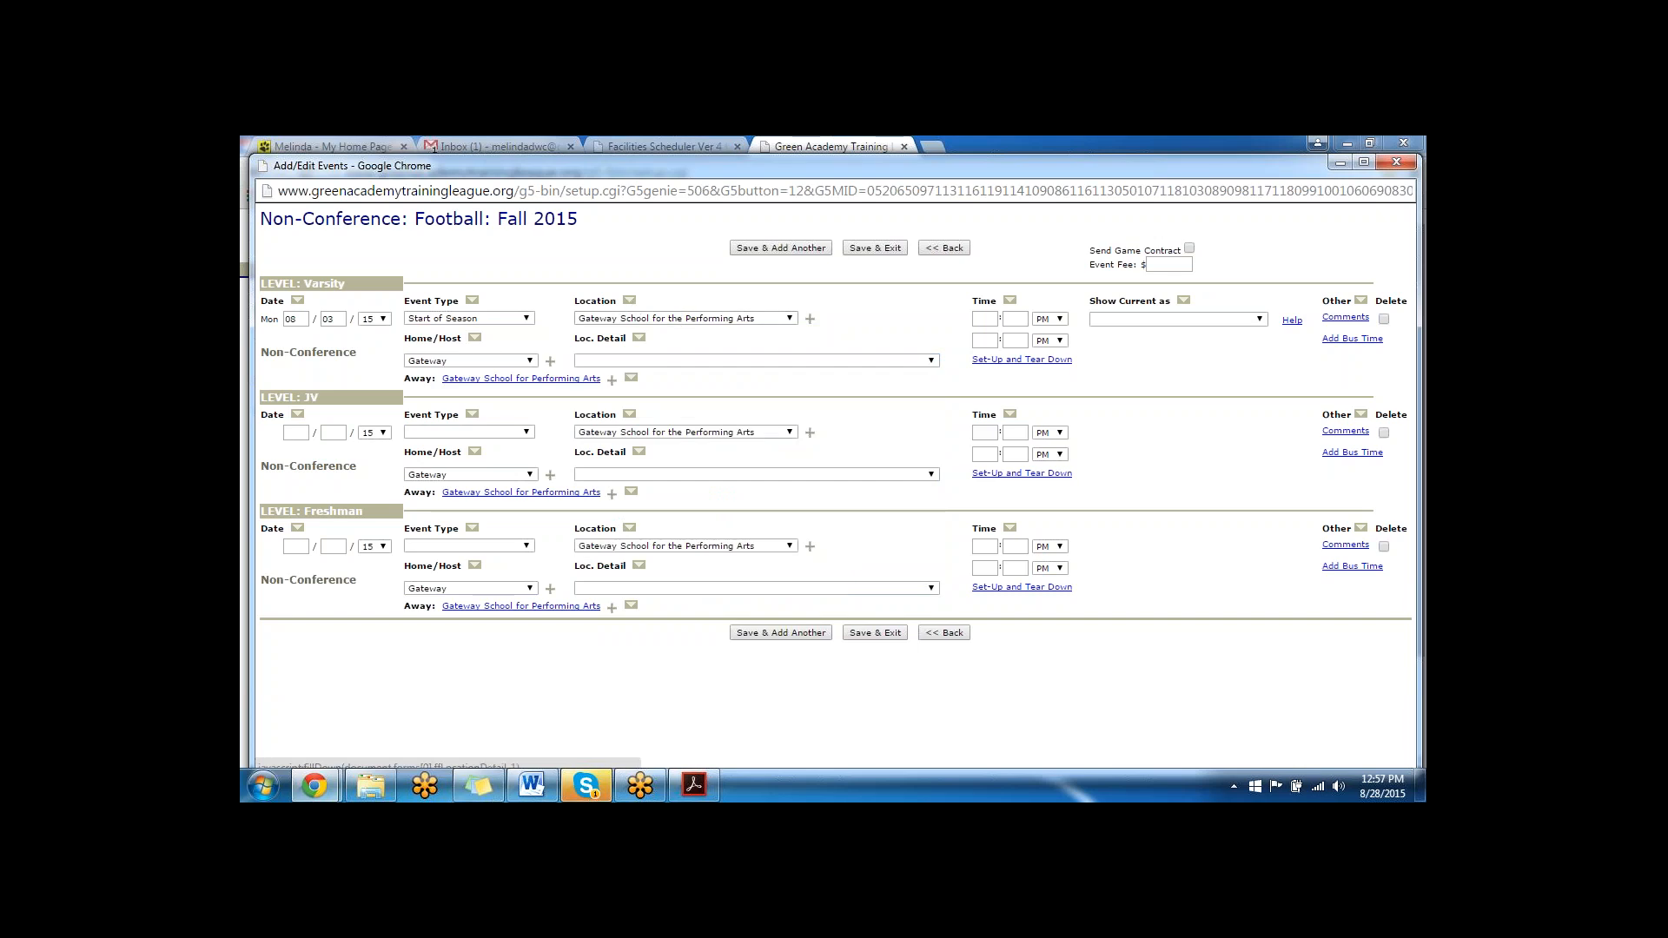
{"action": "left_click", "coordinate": [643, 360]}
{"action": "left_click", "coordinate": [645, 386]}
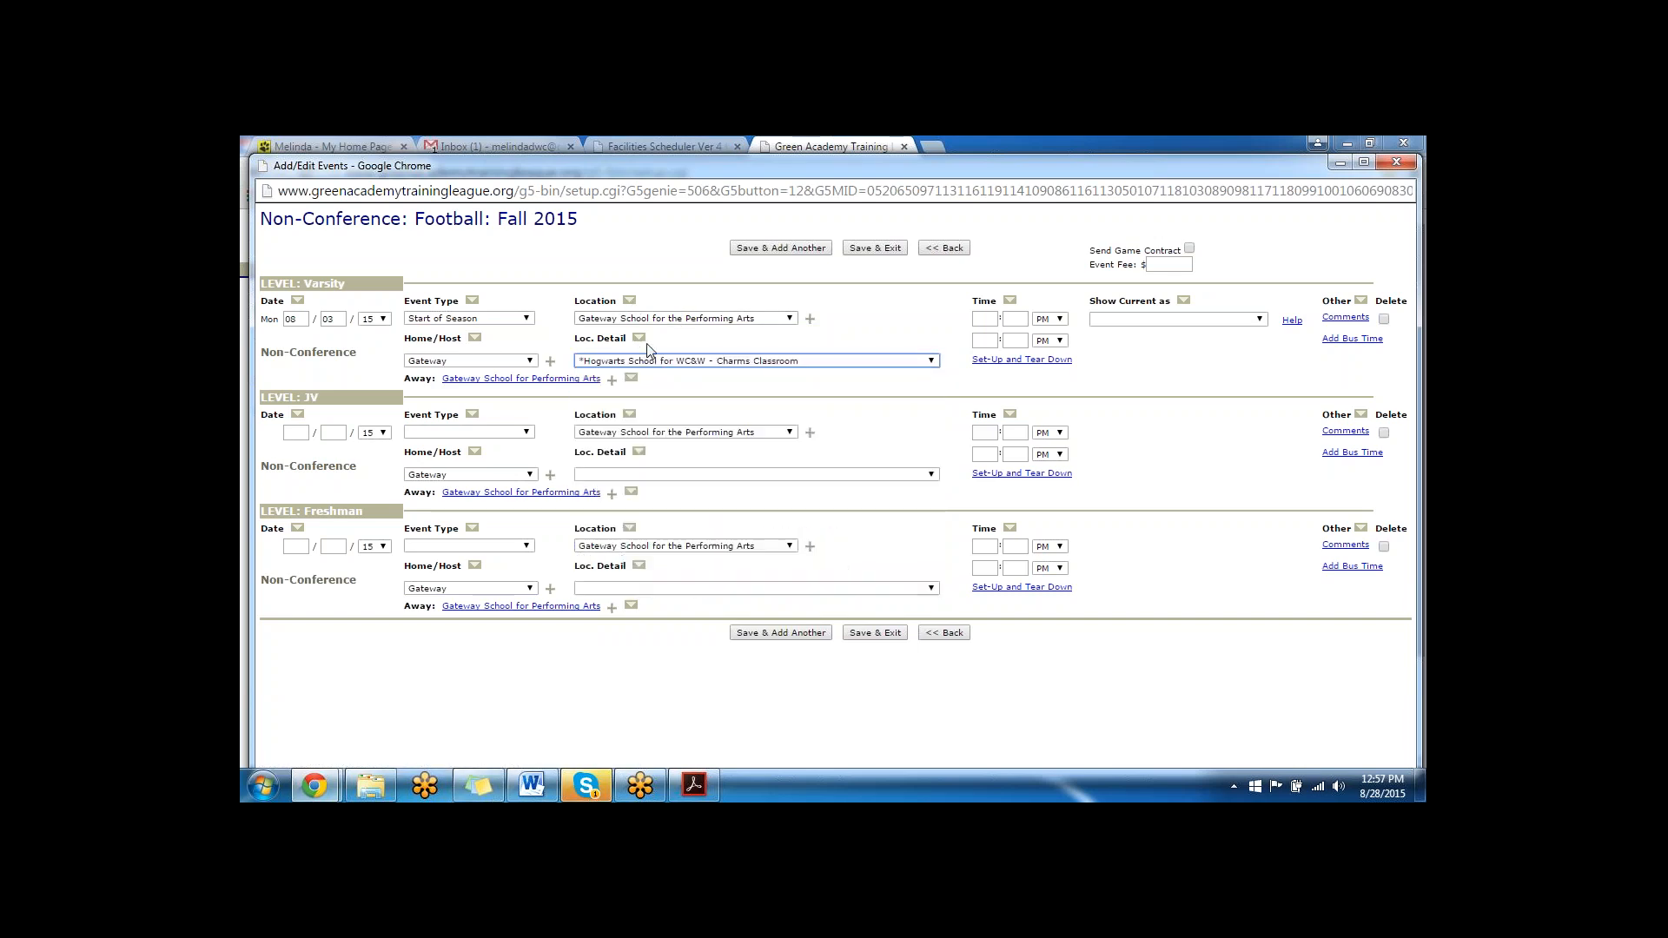
{"action": "left_click", "coordinate": [639, 338]}
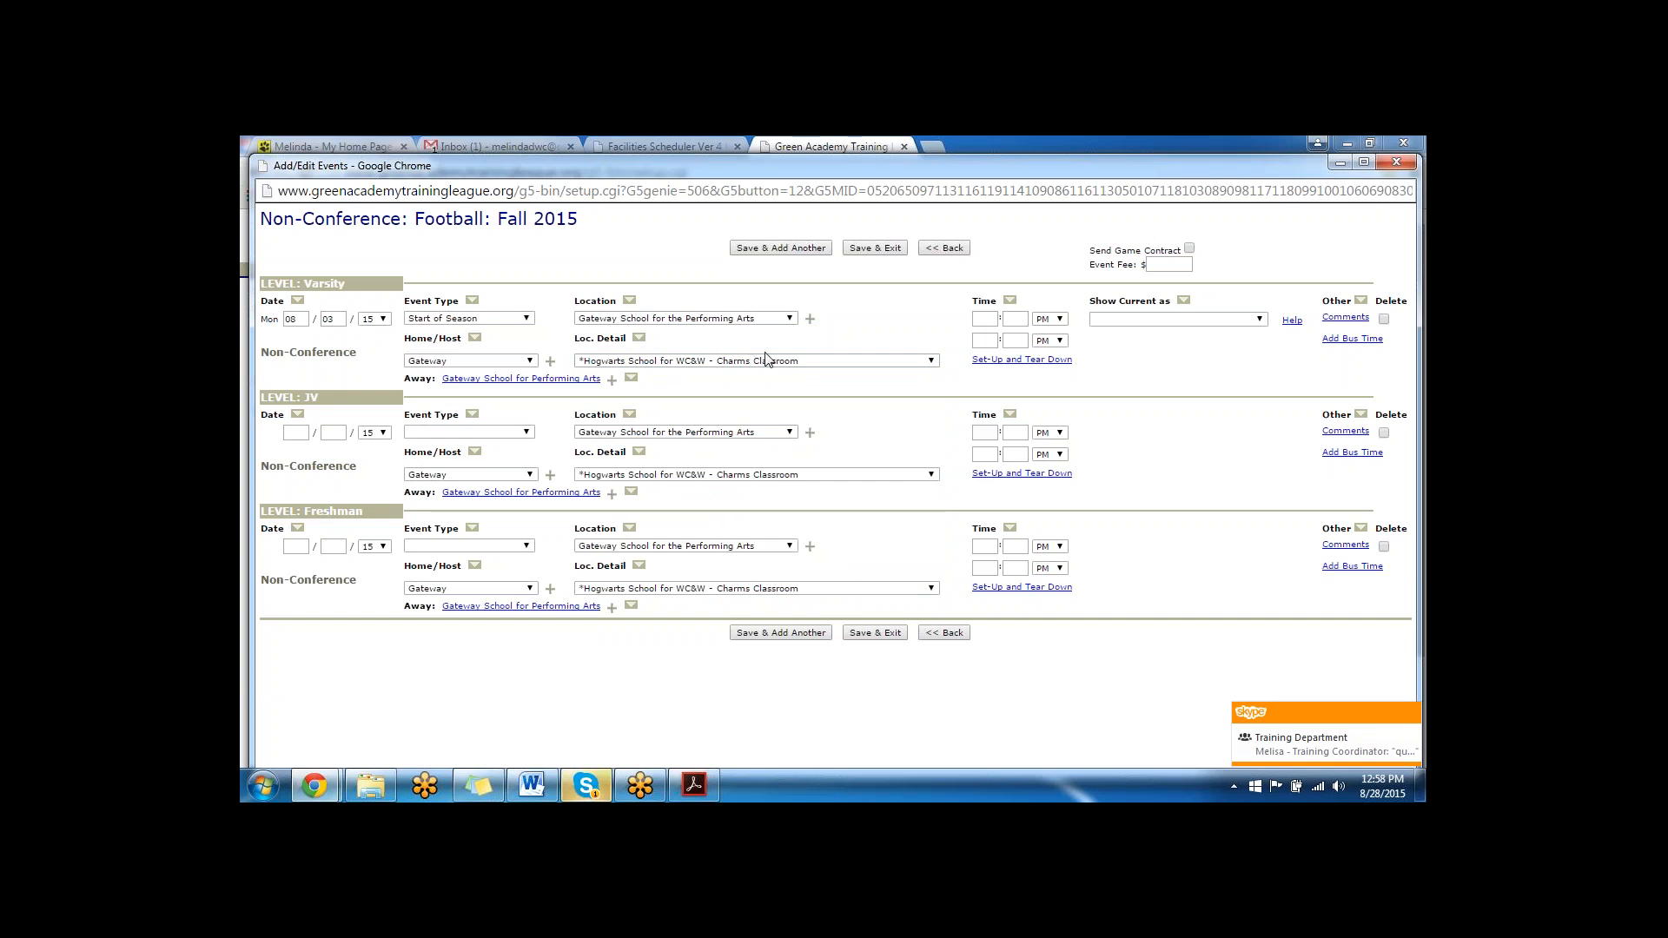
{"action": "left_click", "coordinate": [950, 634]}
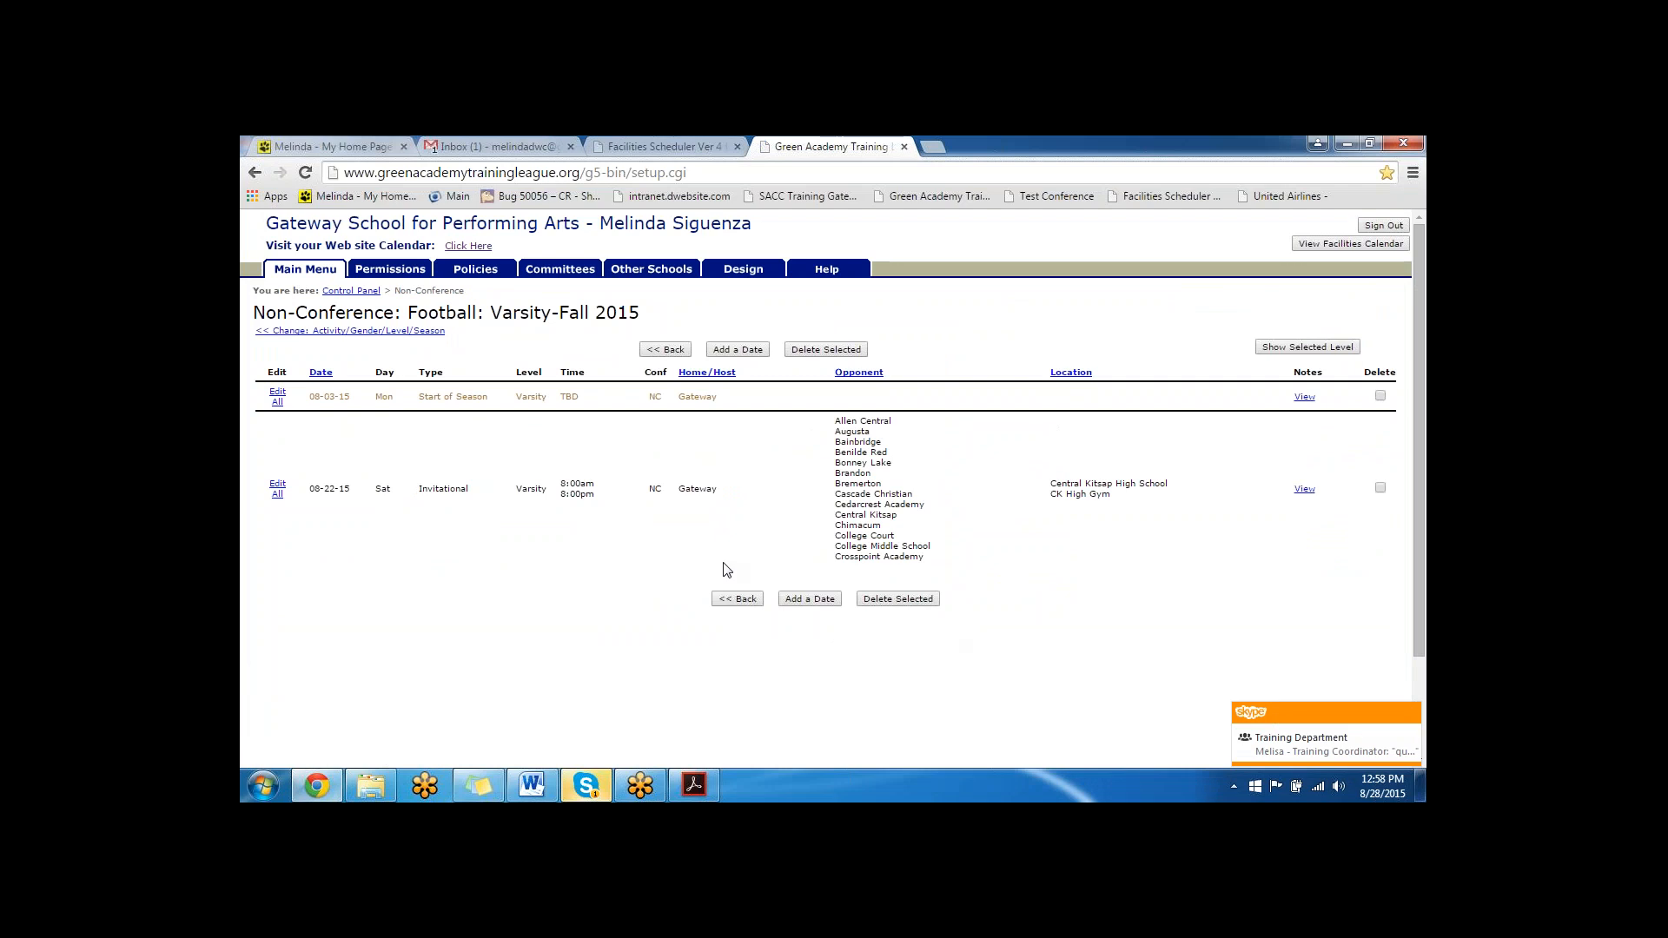
- Switch to the Facilities Scheduler, open the Facilities Calendar, and minimize its window
{"action": "left_click", "coordinate": [641, 146]}
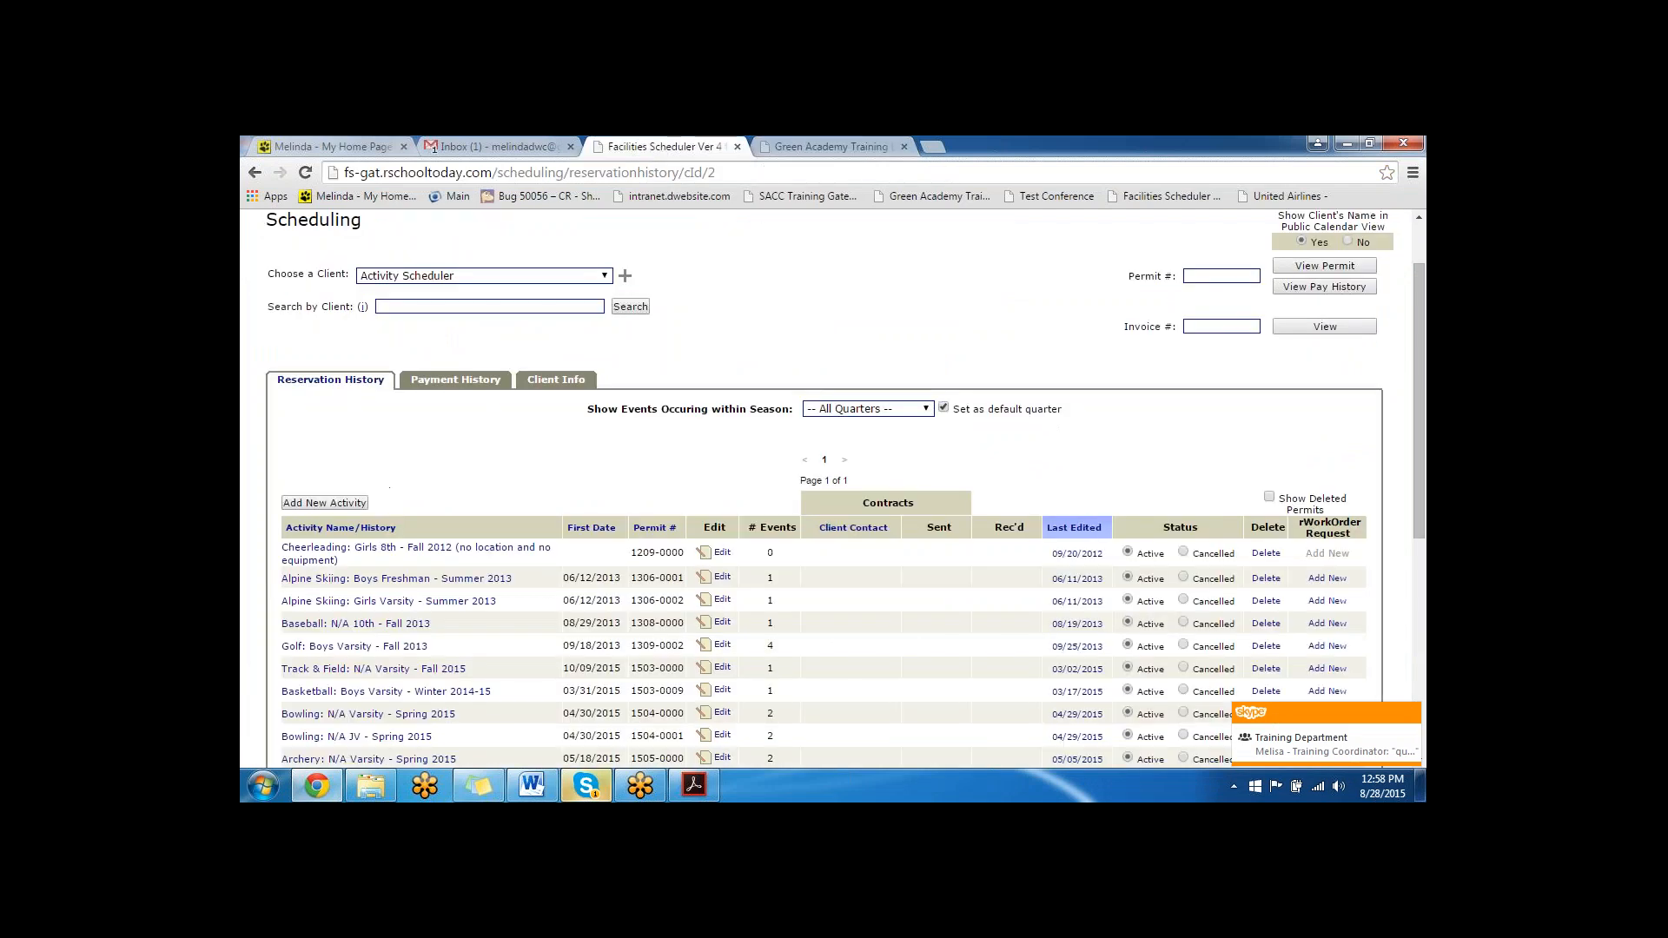
{"action": "scroll", "coordinate": [301, 285], "scroll_direction": "up", "scroll_amount": 1}
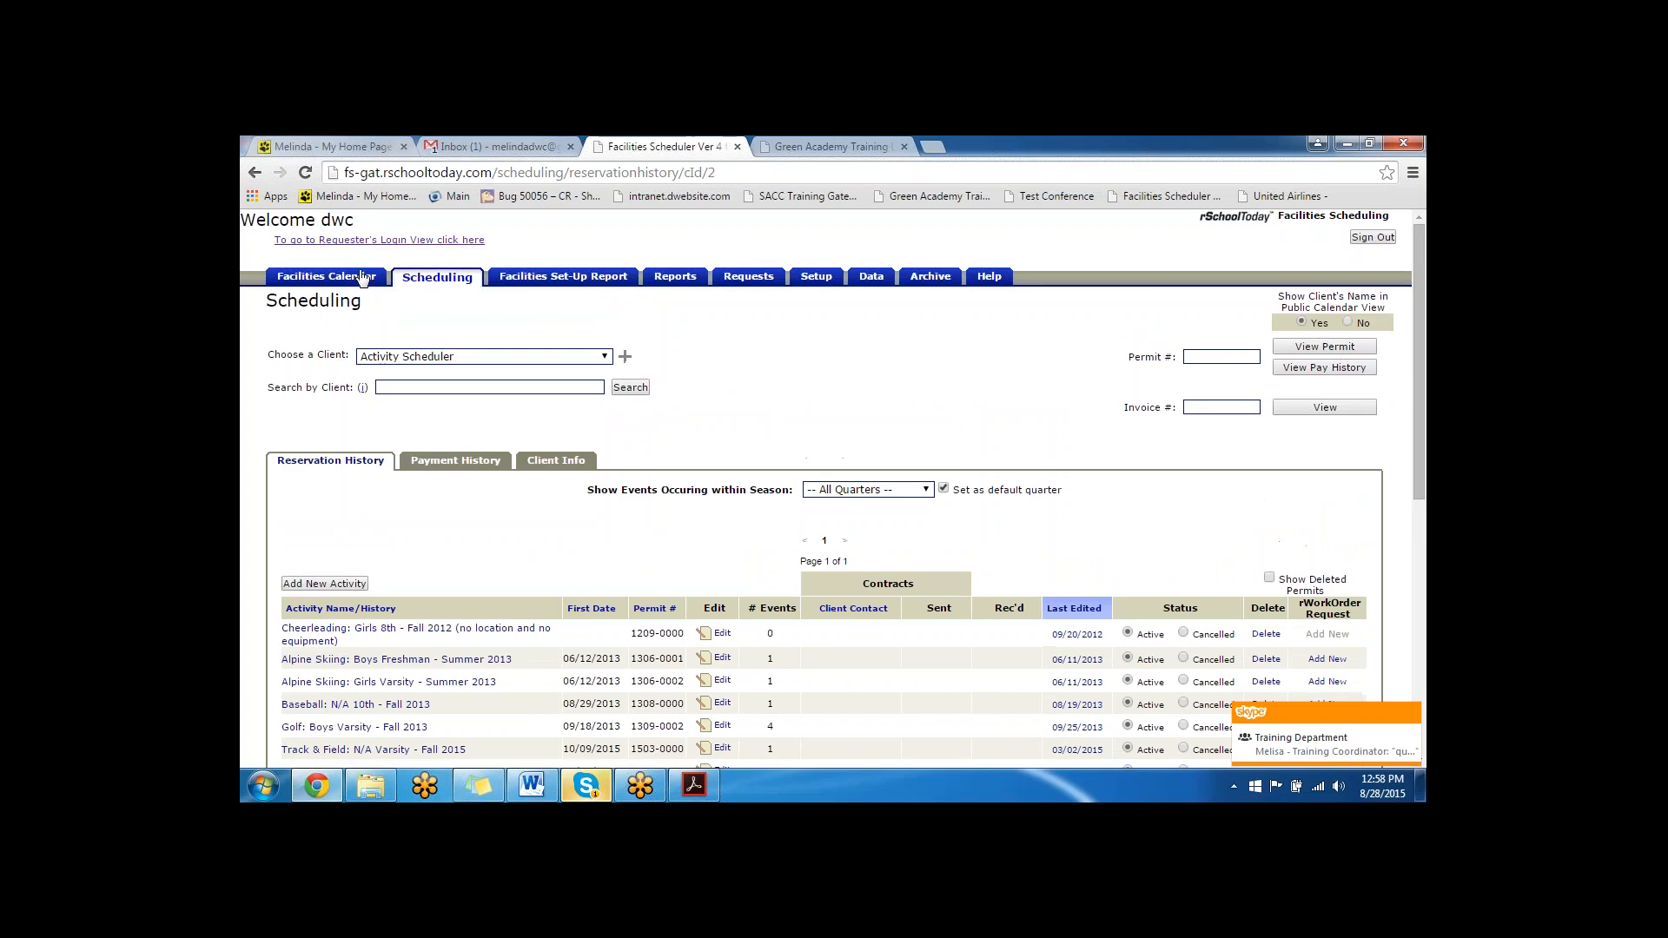
{"action": "left_click", "coordinate": [300, 276]}
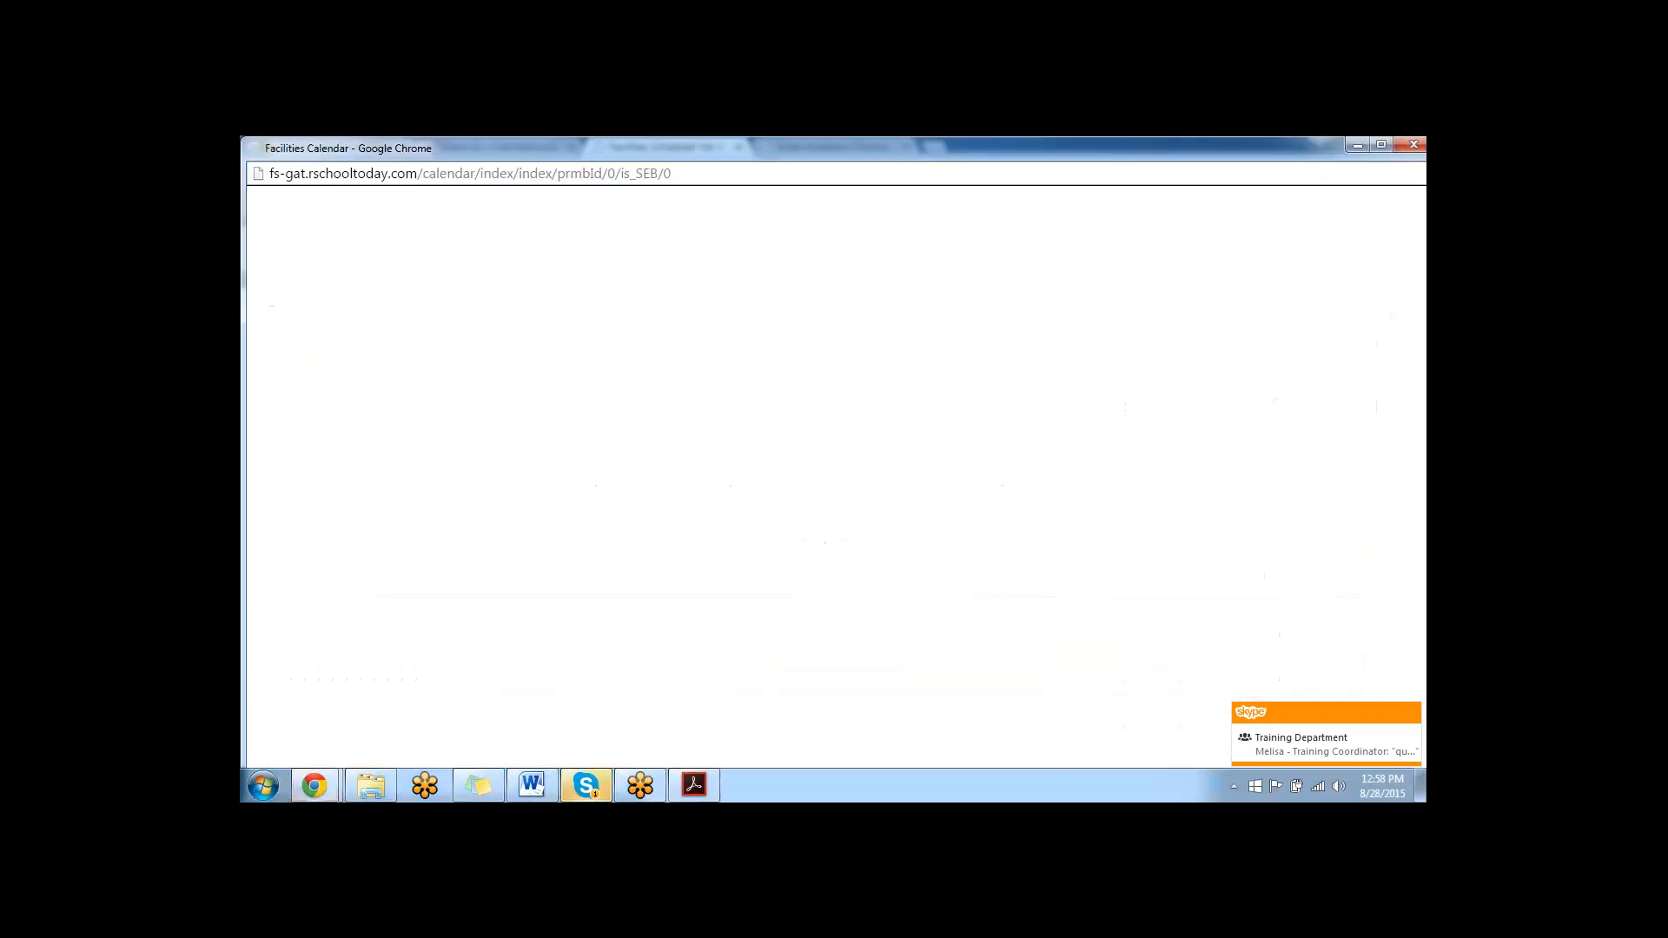
{"action": "left_click", "coordinate": [1360, 144]}
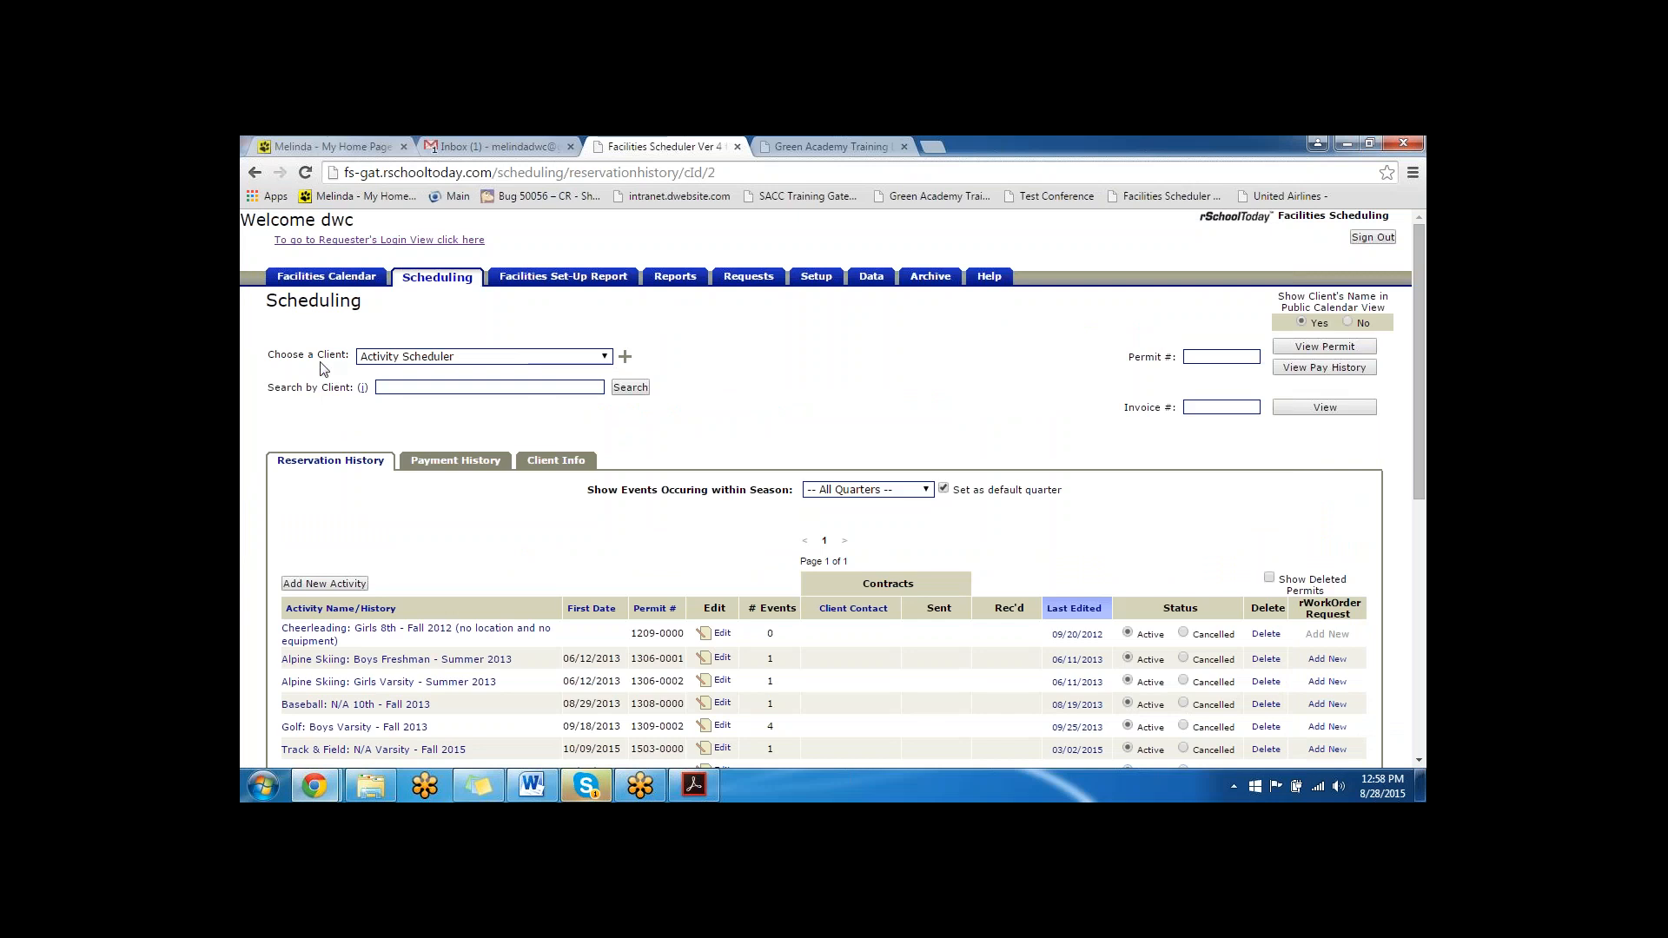
- Show all scheduling clients, open the Activity Scheduler client, and examine the activities in its reservation history
{"action": "left_click", "coordinate": [556, 278]}
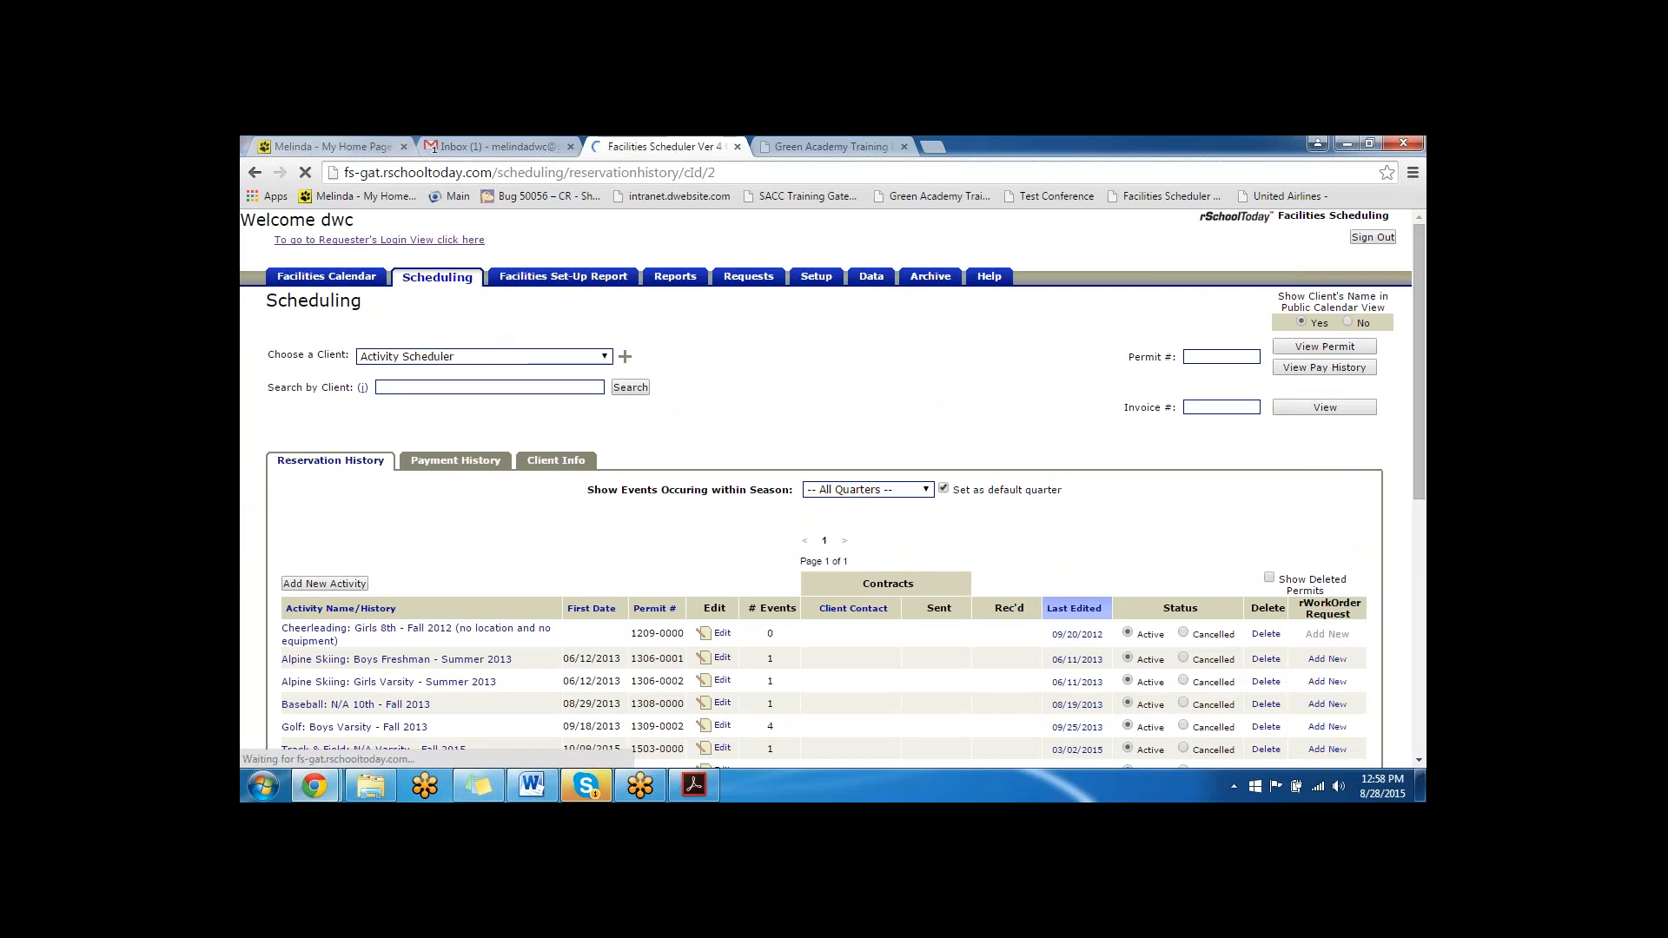
{"action": "left_click", "coordinate": [397, 279]}
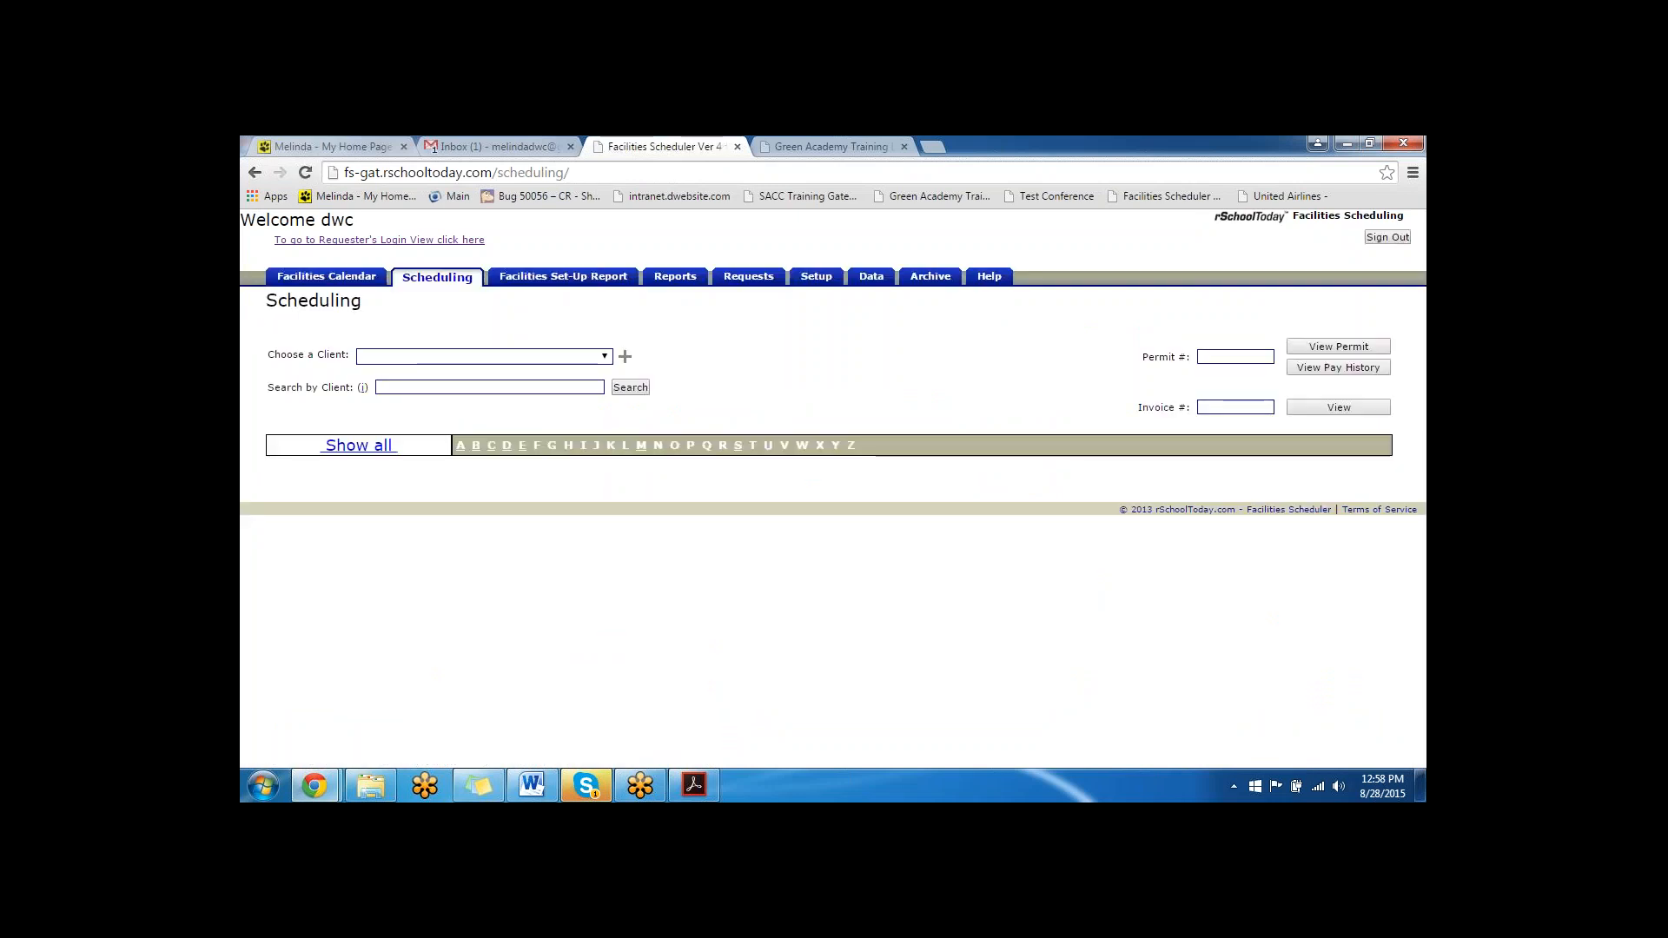
{"action": "left_click", "coordinate": [354, 447]}
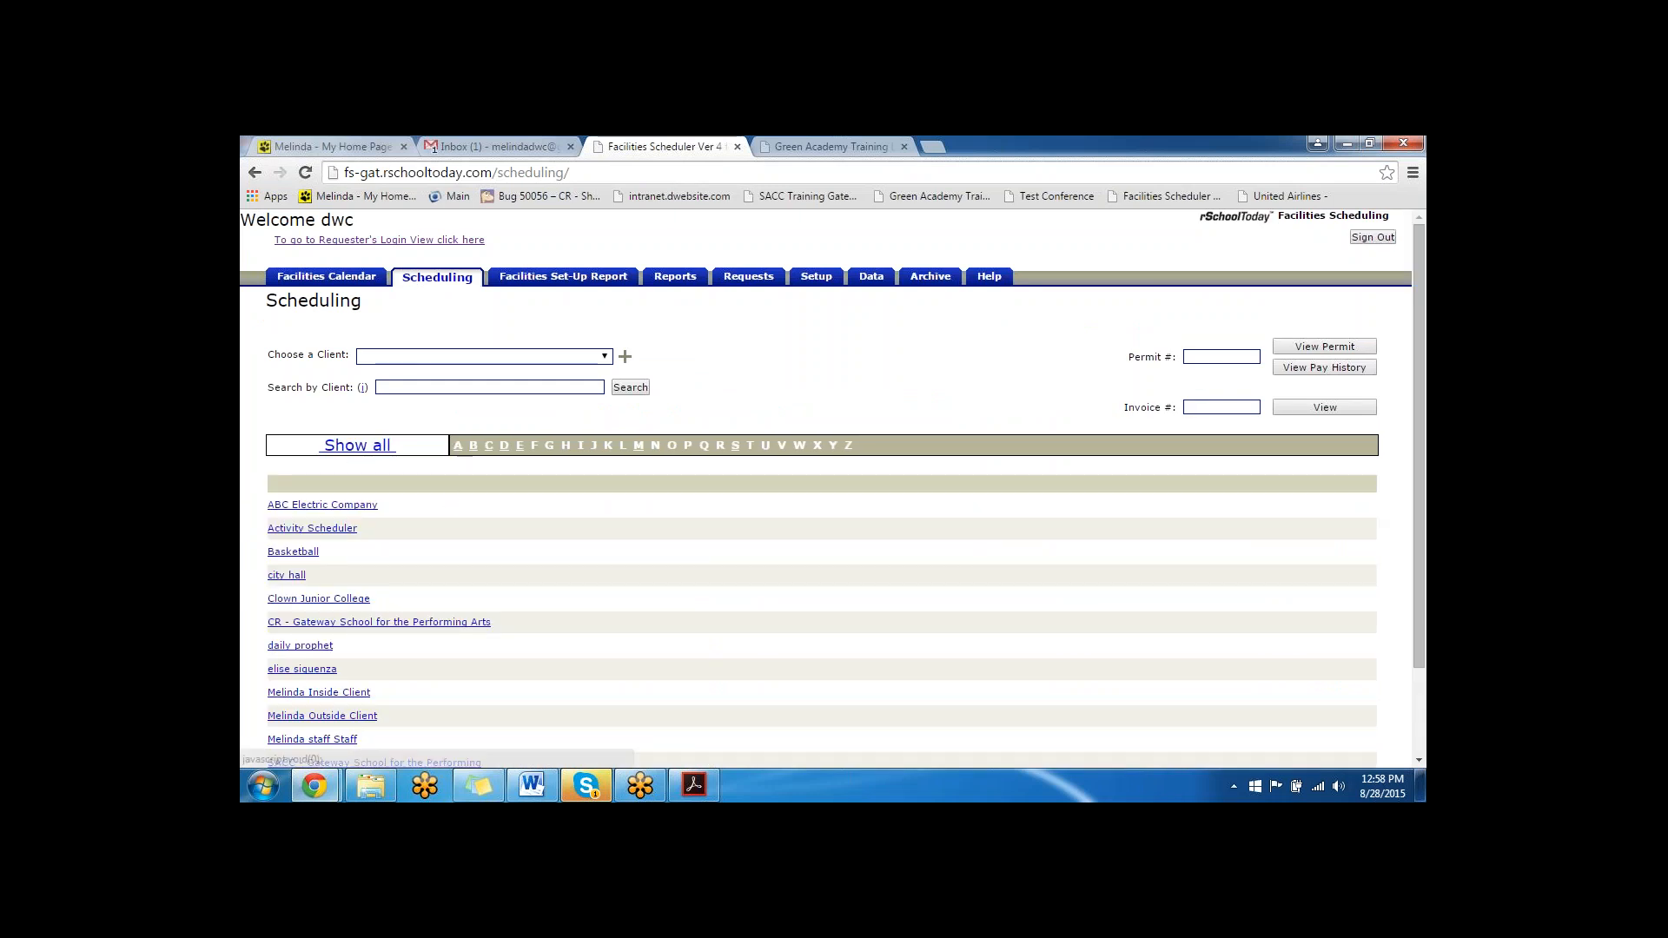
{"action": "left_click", "coordinate": [458, 445]}
{"action": "left_click", "coordinate": [328, 530]}
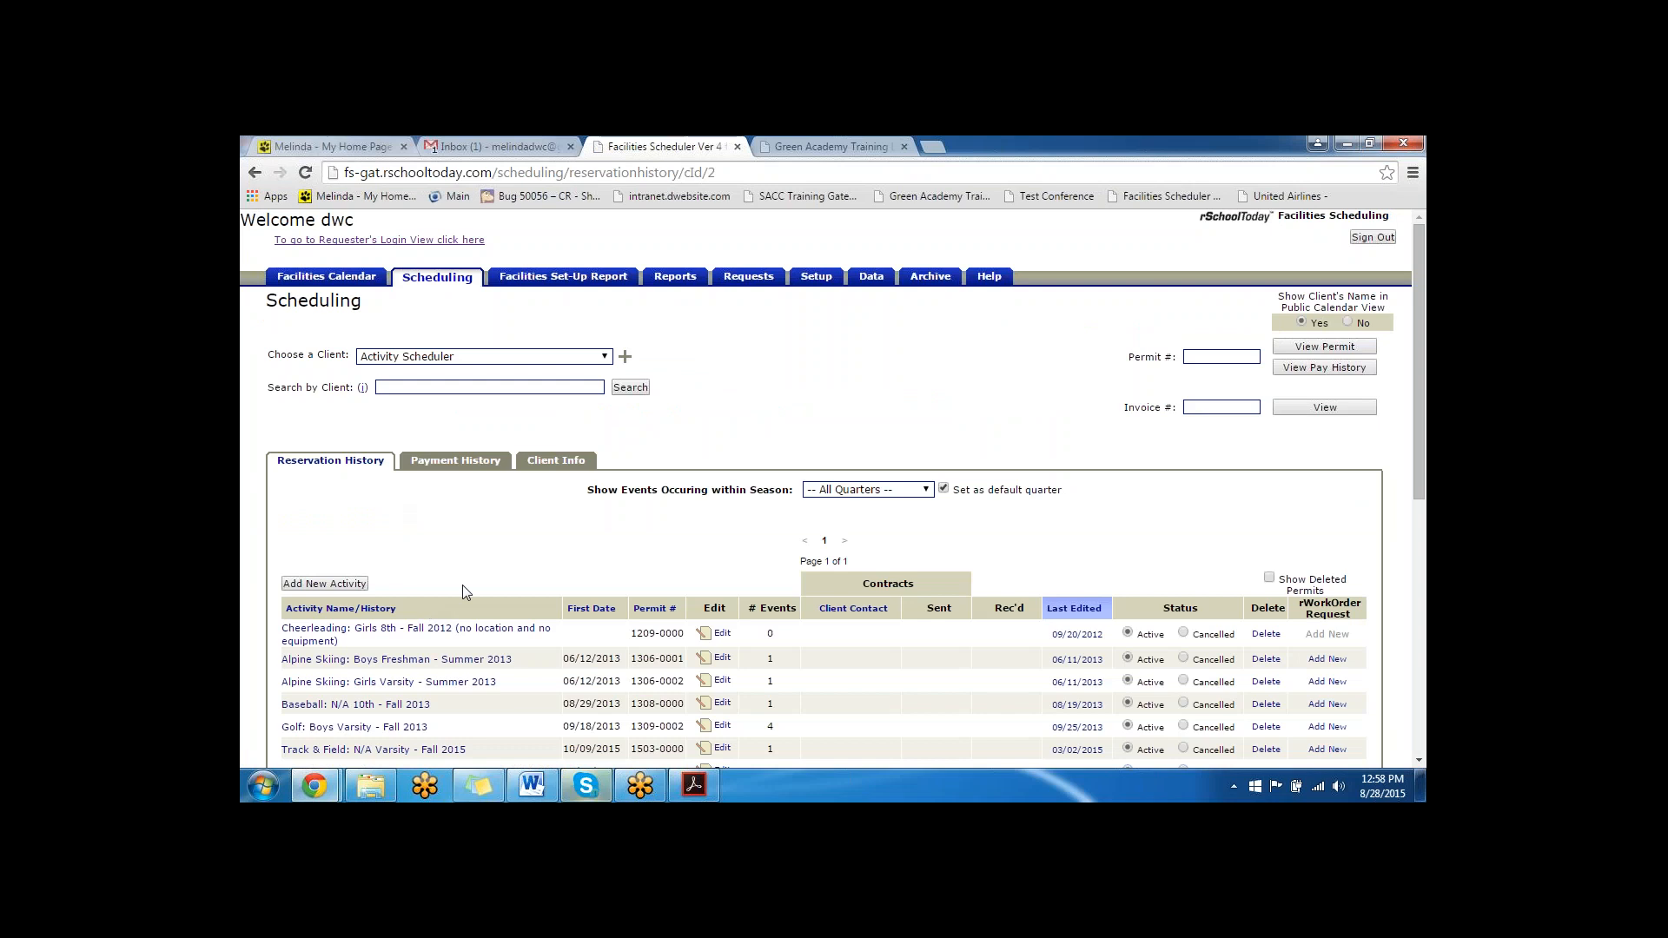
{"action": "scroll", "coordinate": [462, 585], "scroll_direction": "down", "scroll_amount": 2}
{"action": "scroll", "coordinate": [443, 538], "scroll_direction": "down", "scroll_amount": 4}
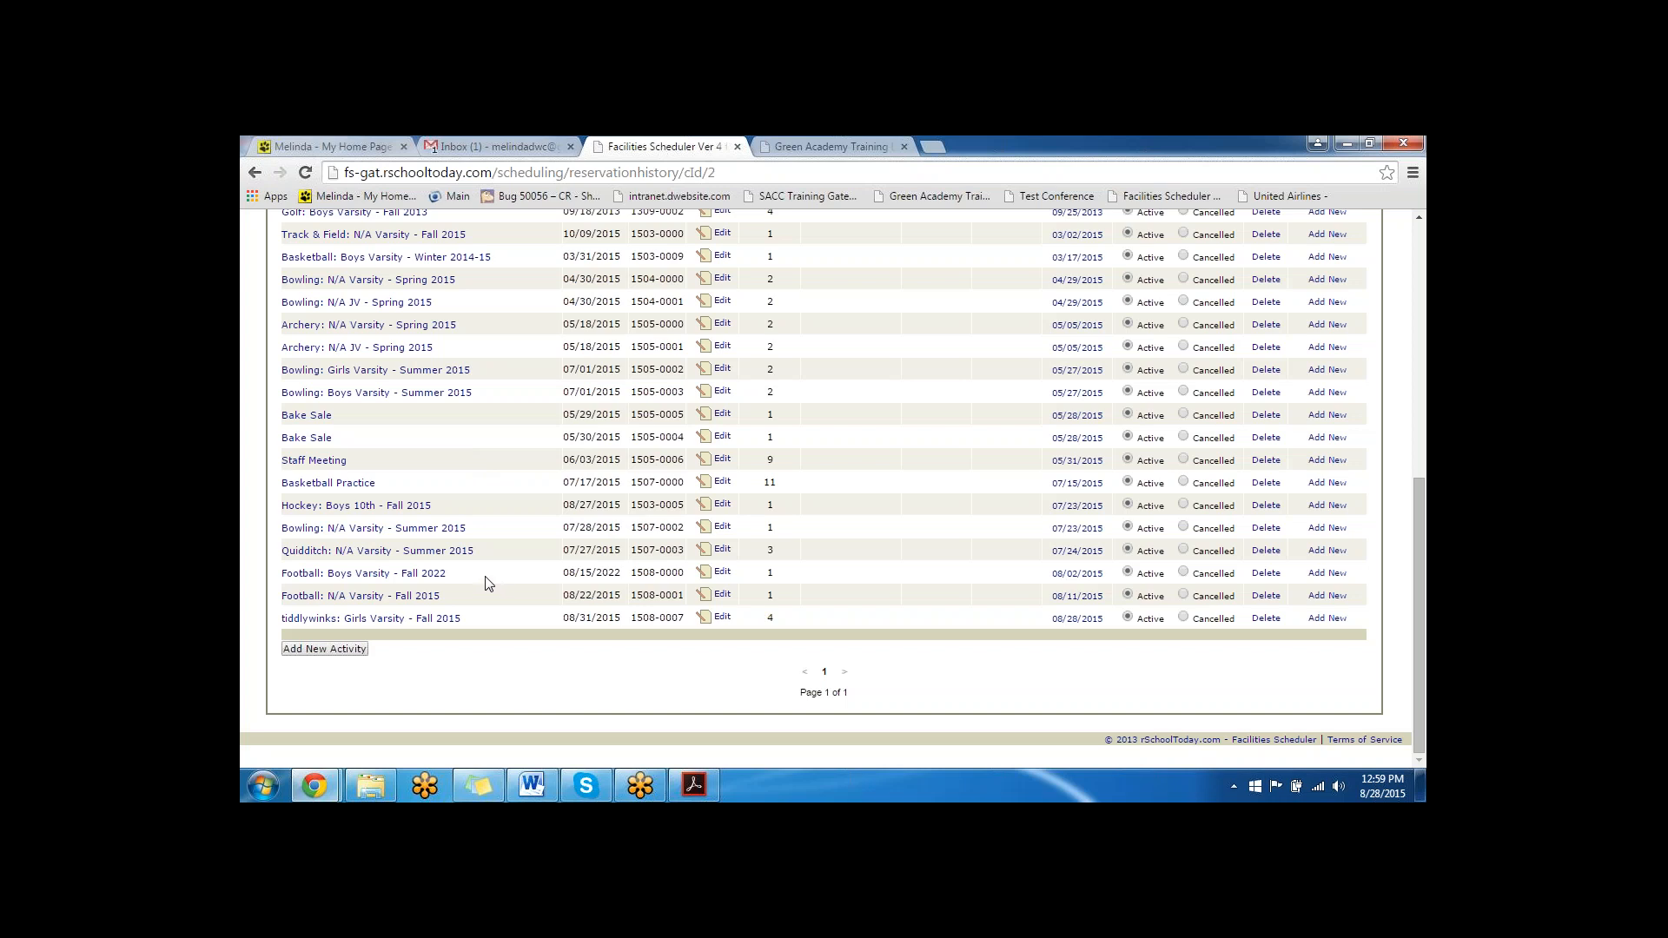
- Start a new activity for the Activity Scheduler client and name it "**FS activity writing to AS"
{"action": "scroll", "coordinate": [487, 582], "scroll_direction": "up", "scroll_amount": 6}
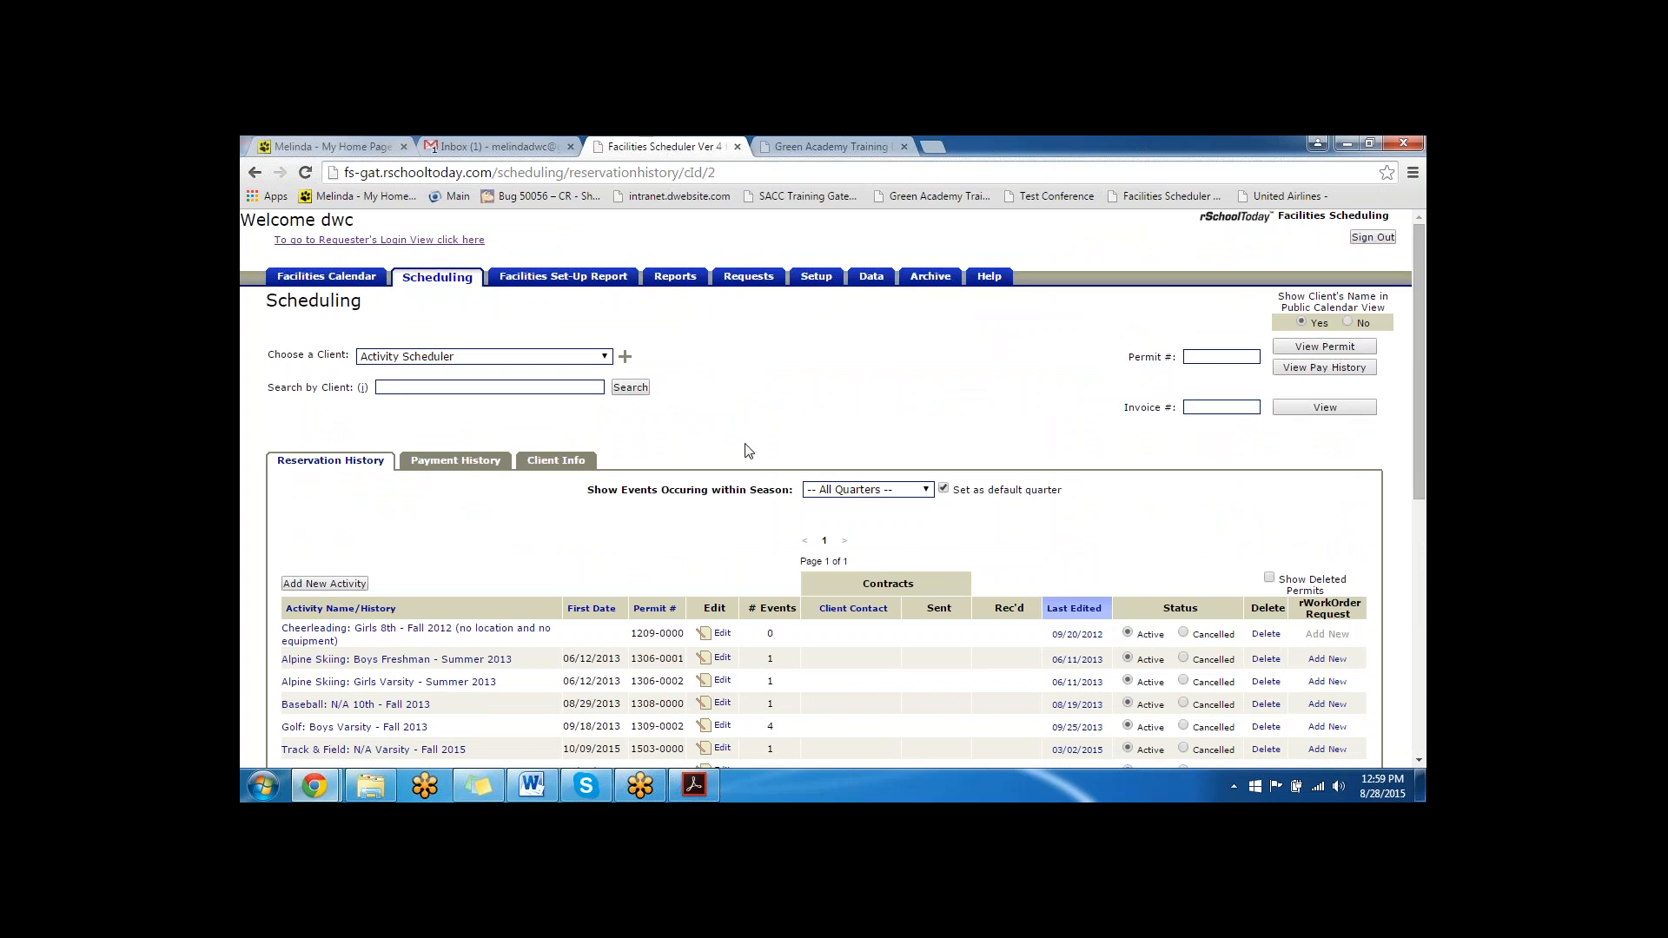
{"action": "left_click", "coordinate": [324, 583]}
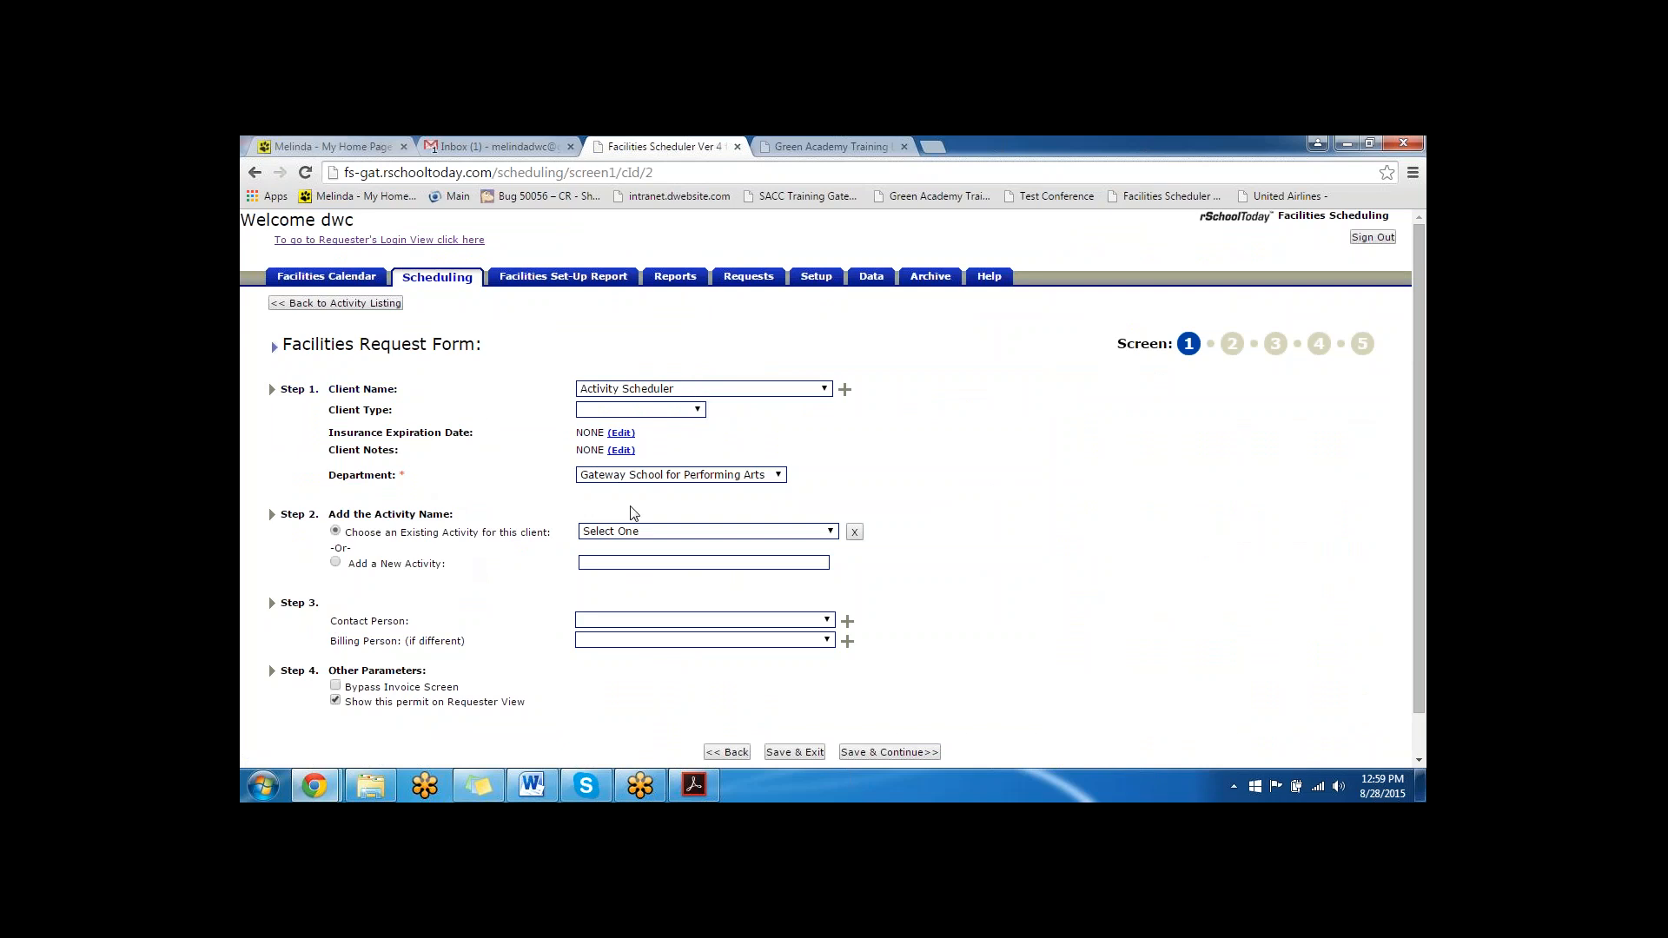
{"action": "left_click", "coordinate": [664, 531]}
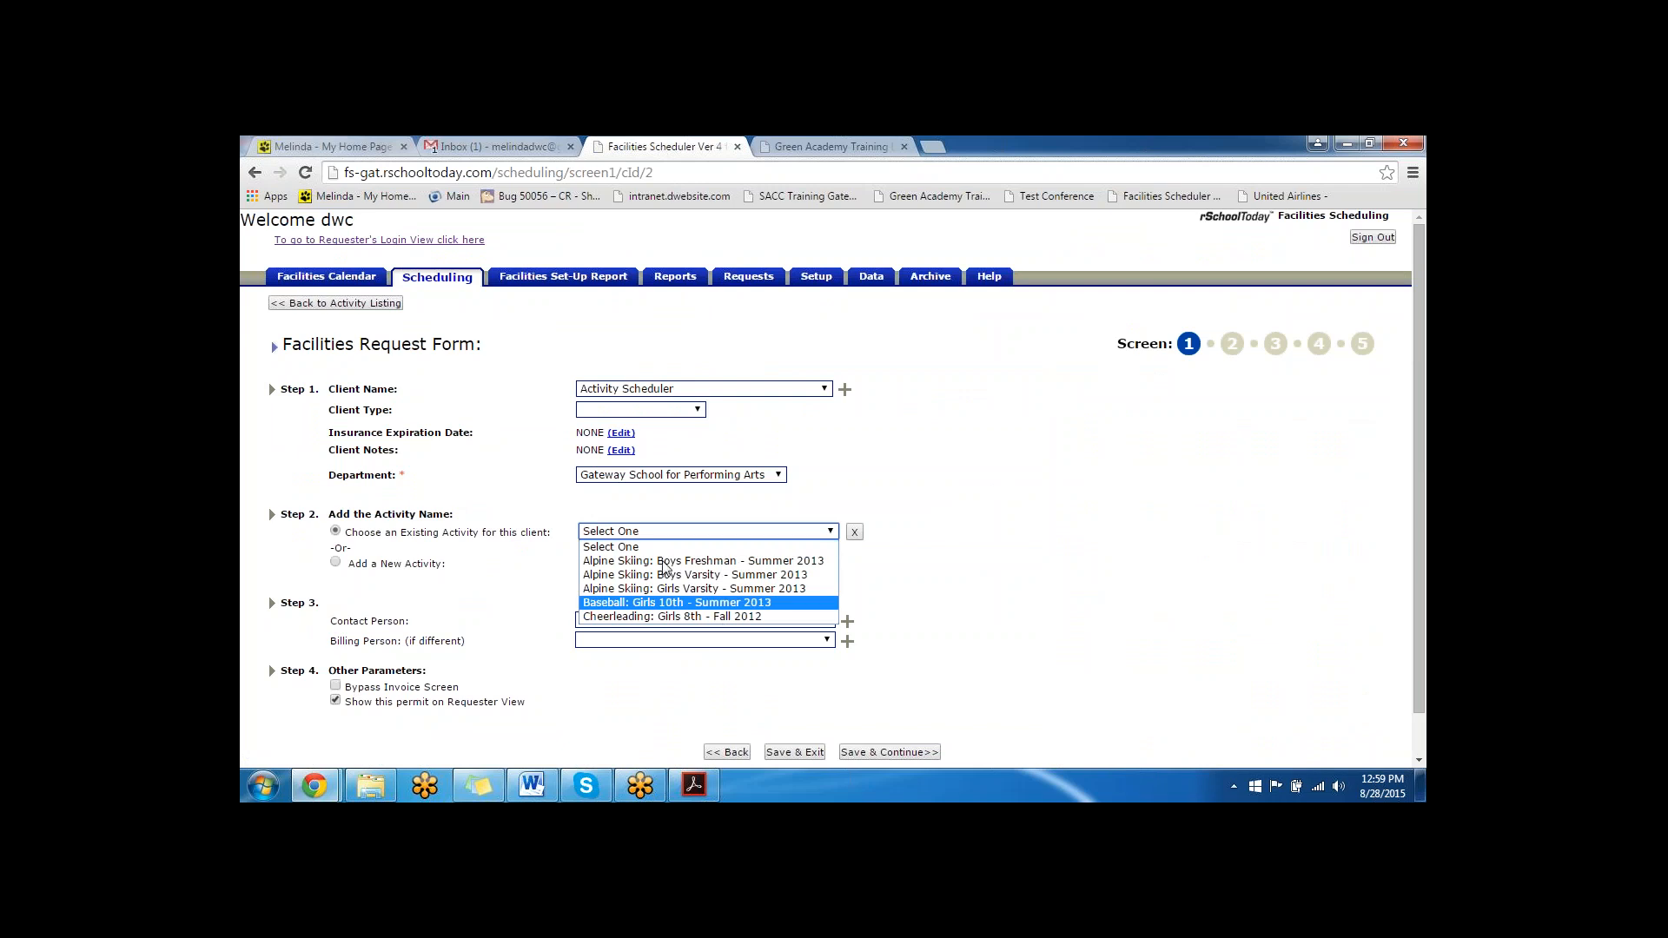
{"action": "left_click", "coordinate": [474, 574]}
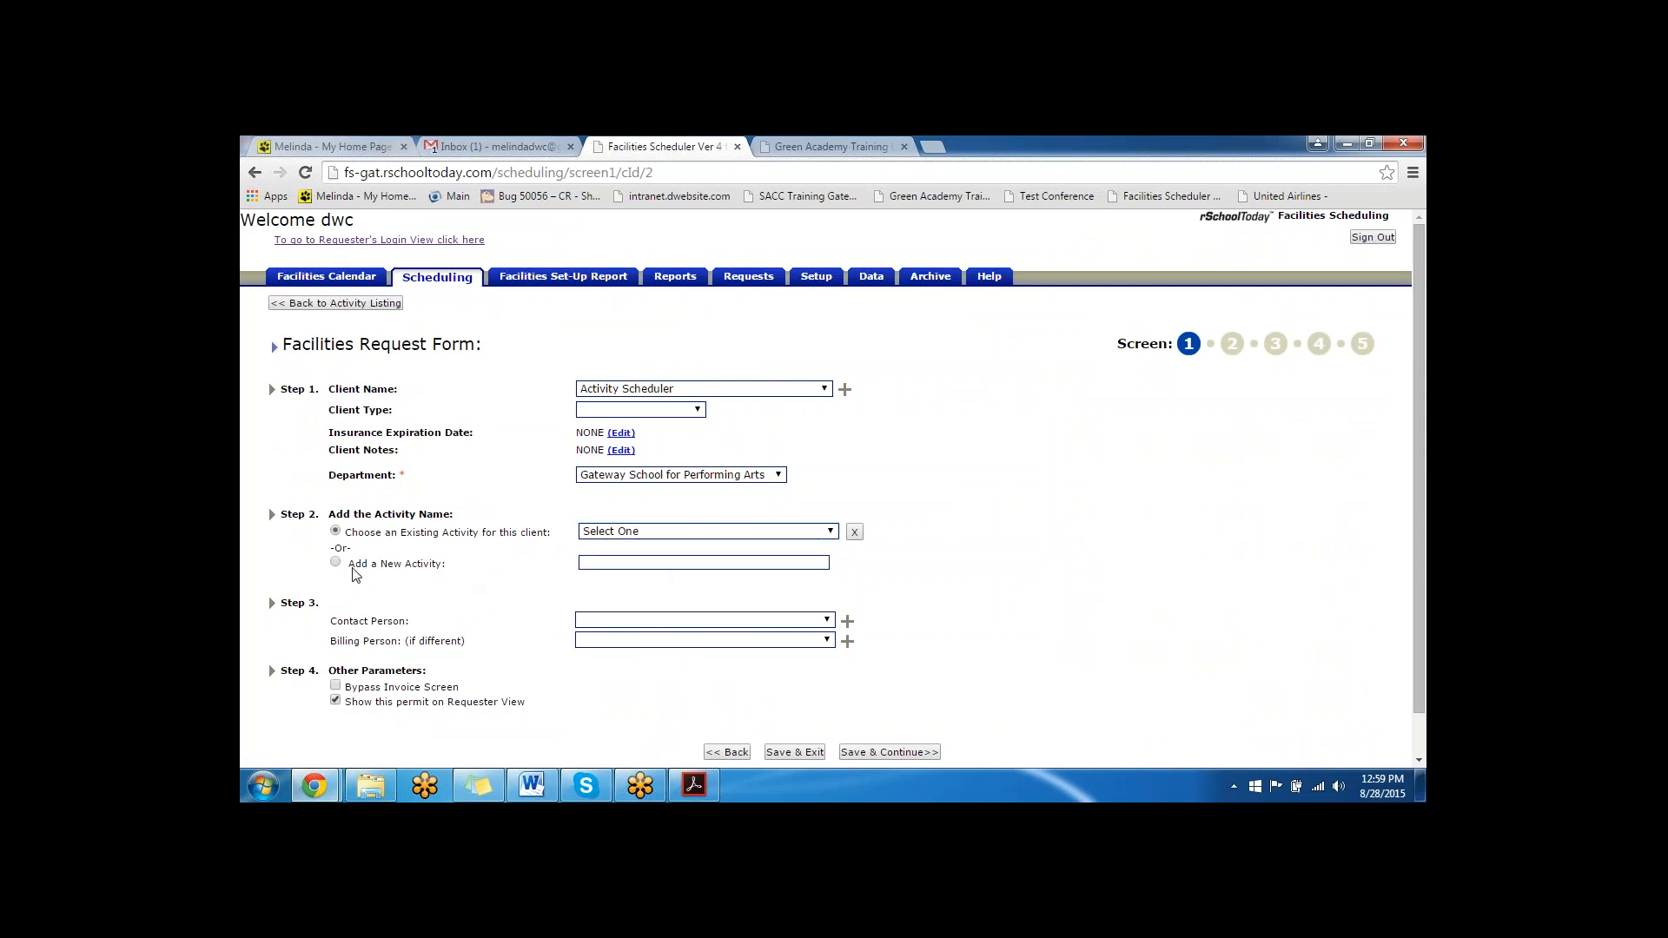
{"action": "left_click", "coordinate": [337, 563]}
{"action": "left_click", "coordinate": [618, 563]}
{"action": "type", "text": "**FS activity"}
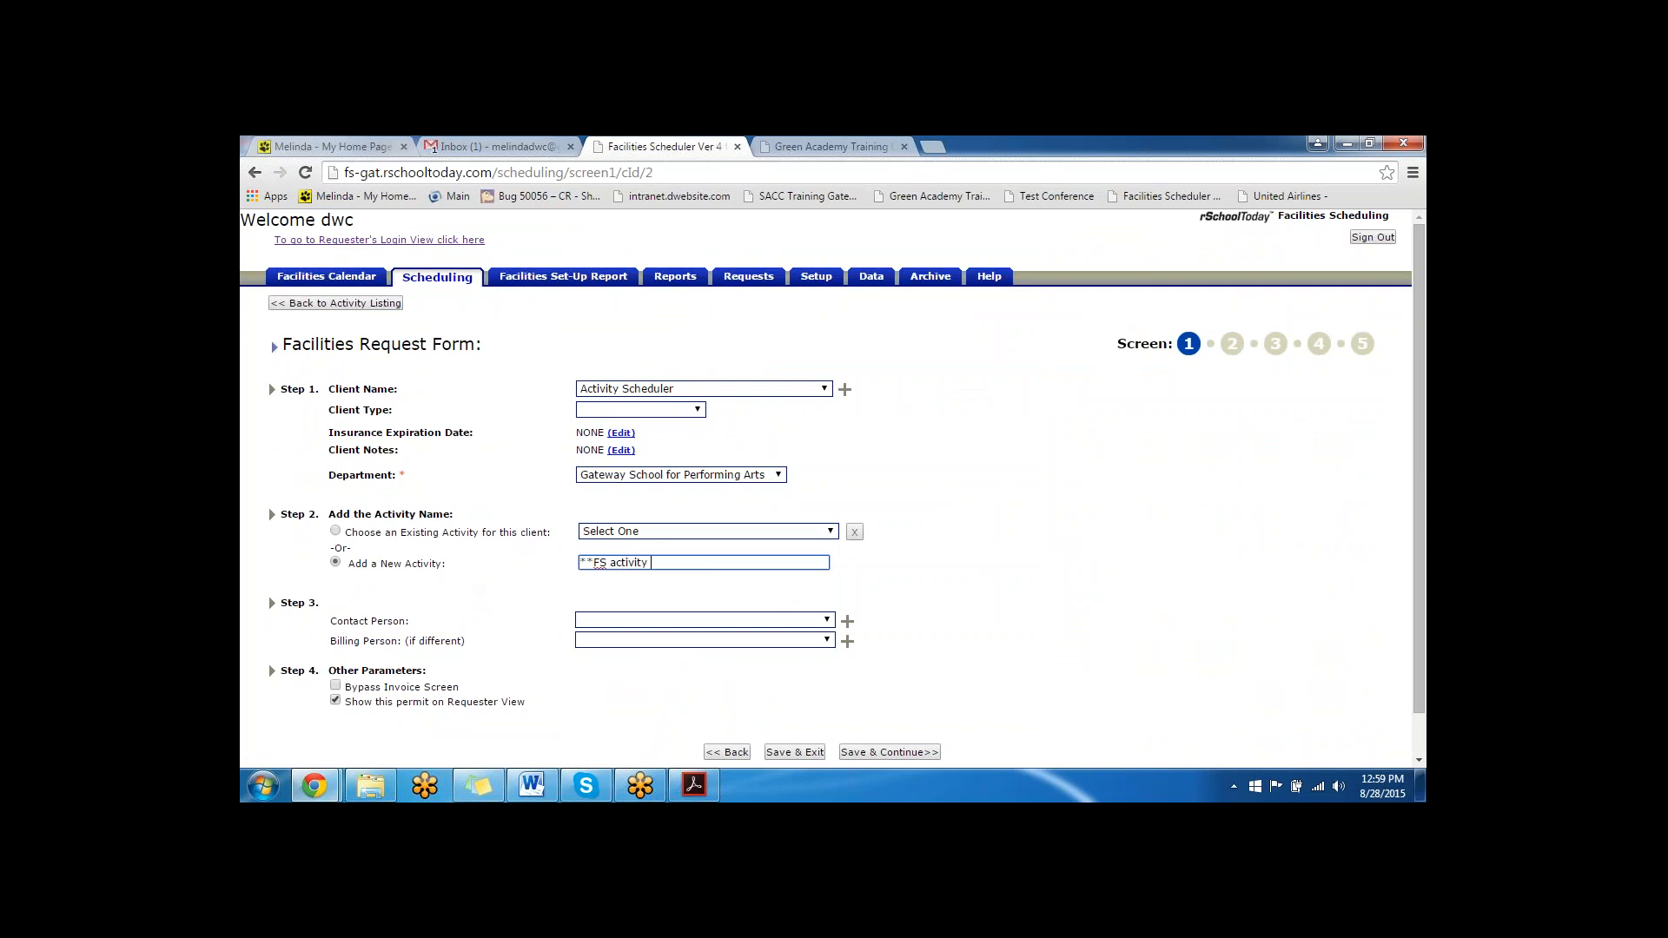
{"action": "type", "text": " writing to AS"}
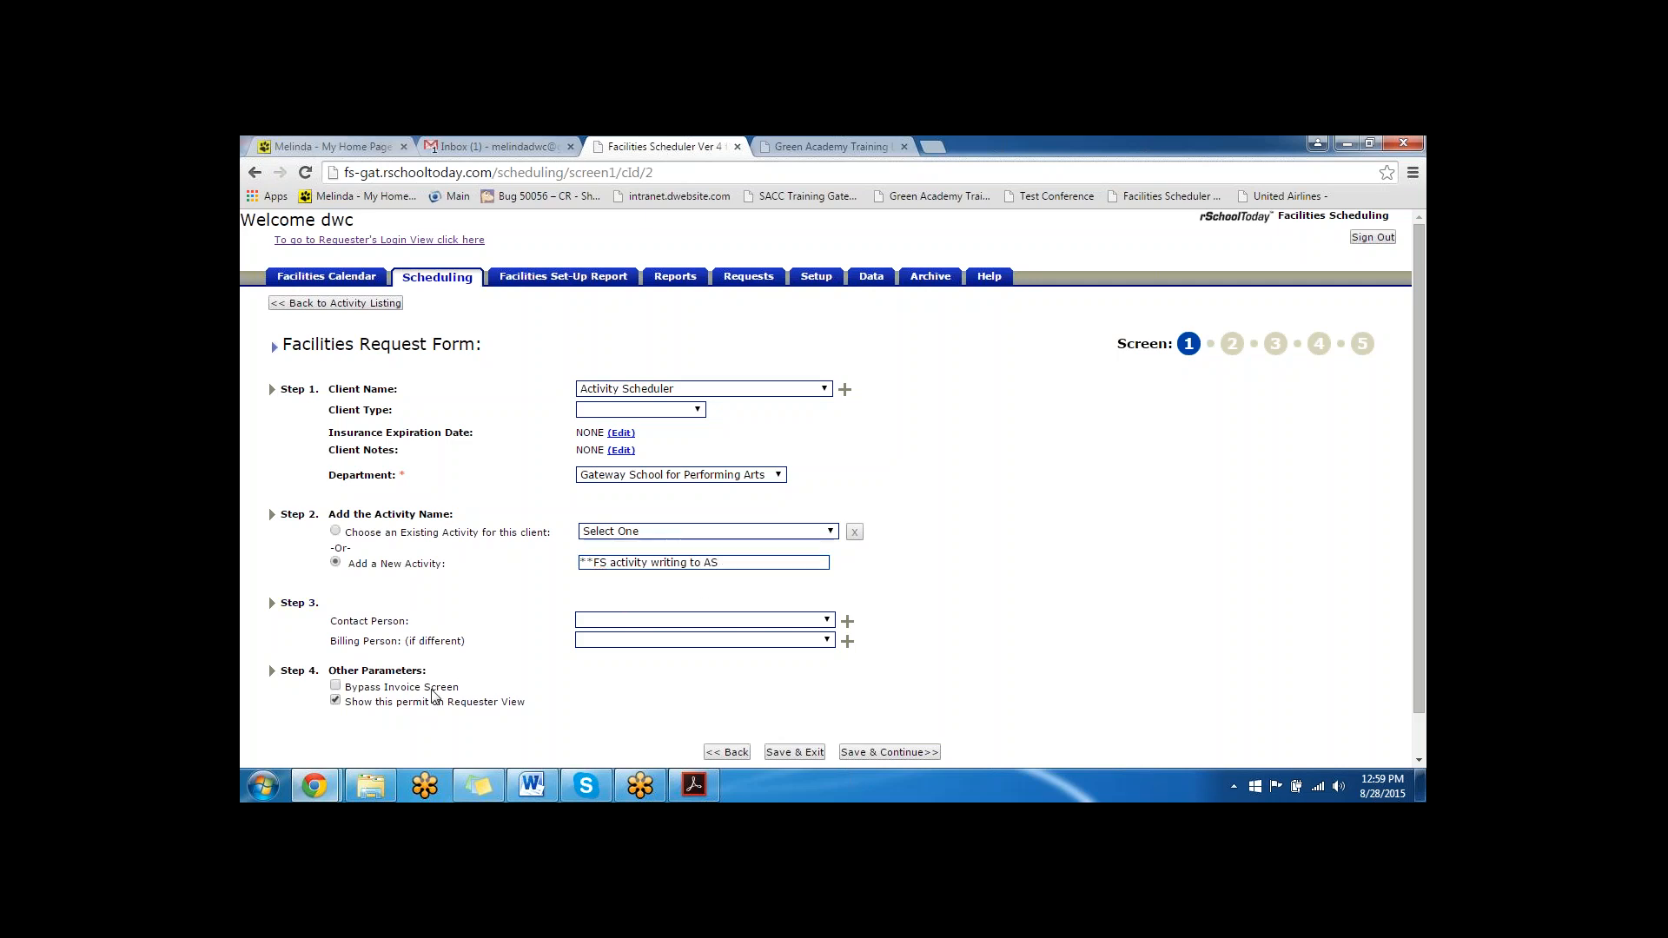
- Turn on bypassing the invoice screen for the new activity and try to save and continue
{"action": "left_click_drag", "start_coordinate": [459, 687], "coordinate": [341, 689]}
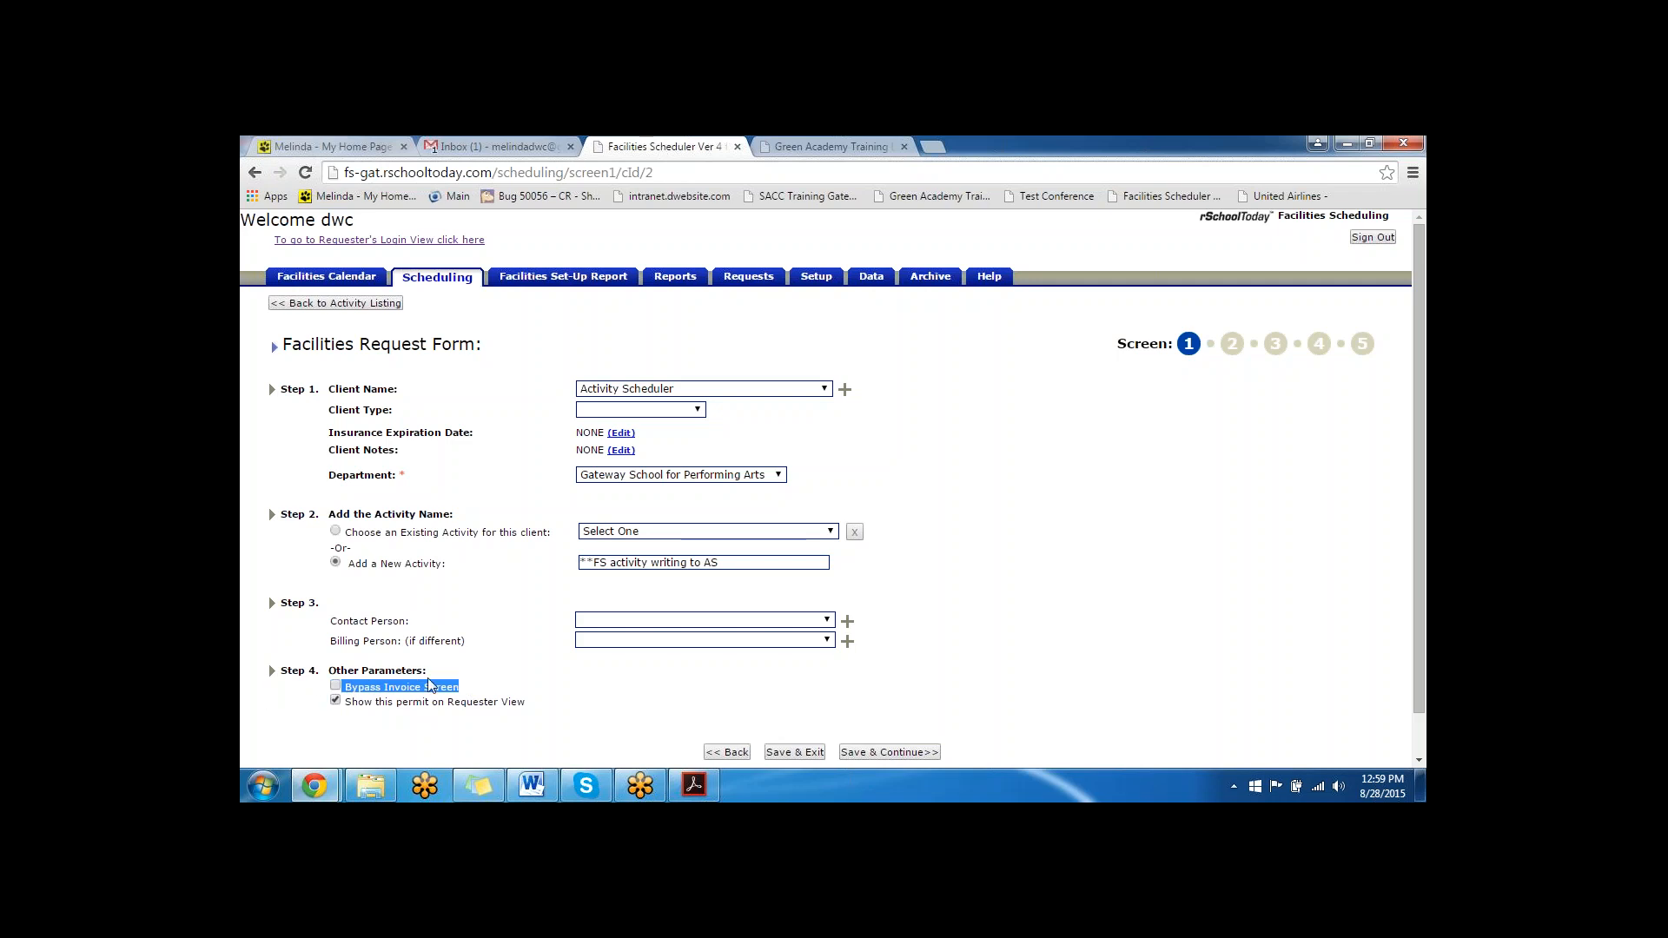
{"action": "left_click", "coordinate": [336, 686]}
{"action": "scroll", "coordinate": [438, 461], "scroll_direction": "down", "scroll_amount": 1}
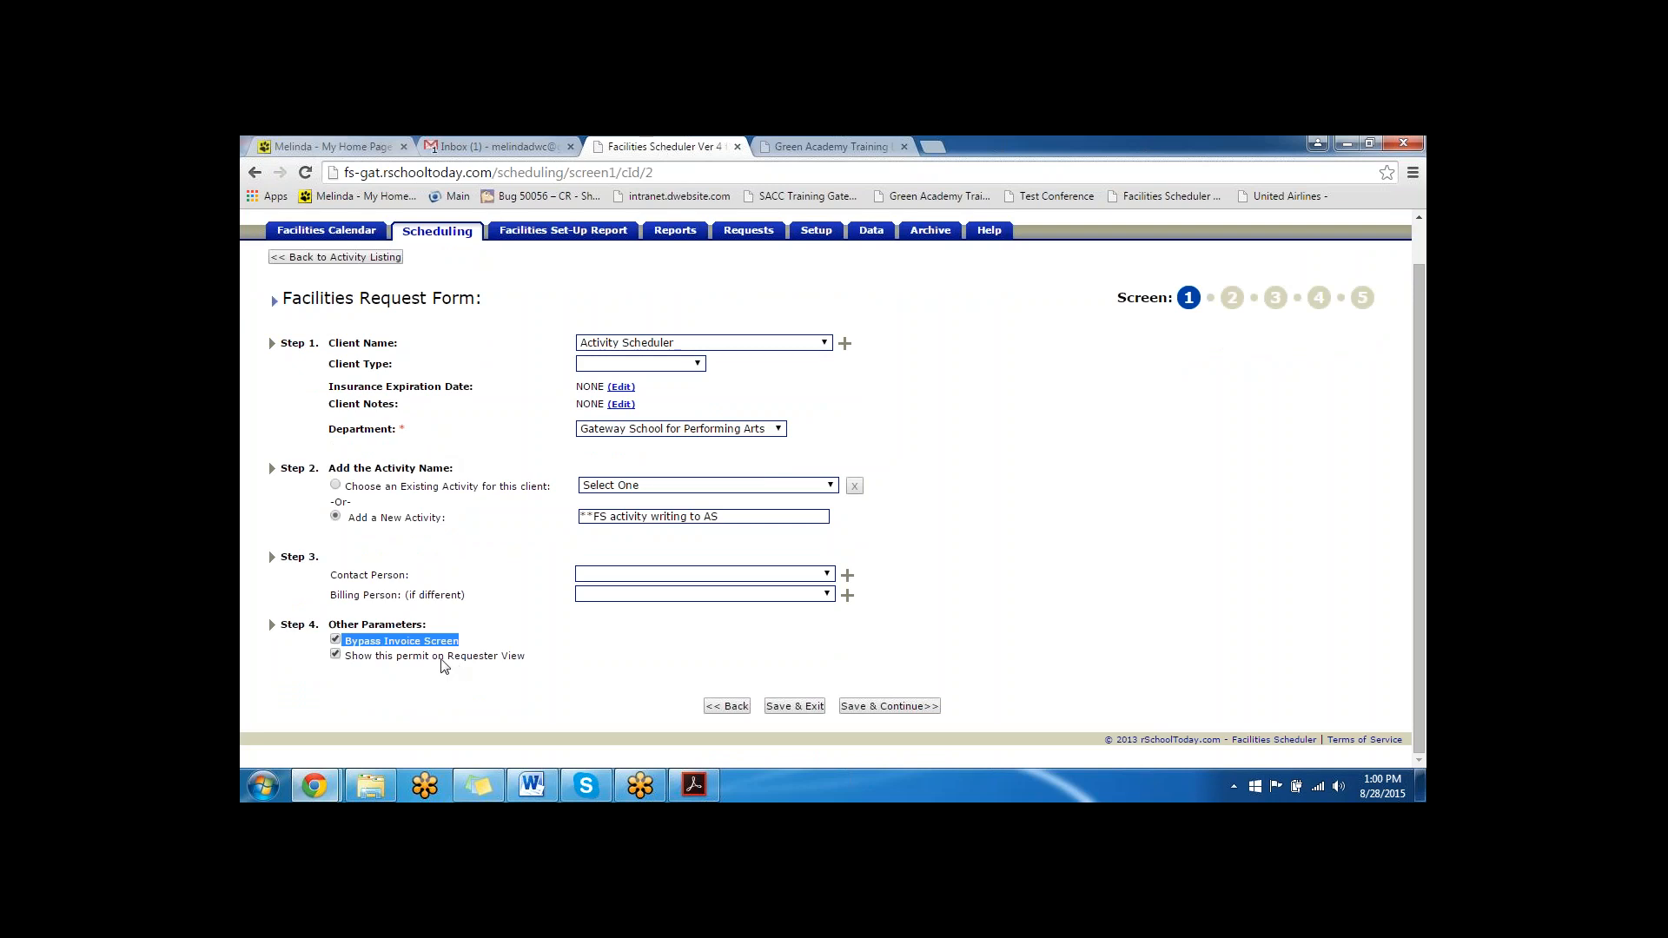
{"action": "left_click", "coordinate": [890, 708]}
{"action": "left_click", "coordinate": [938, 282]}
- Add a contact by first name, select the same person for billing, and save and continue
{"action": "left_click", "coordinate": [847, 575]}
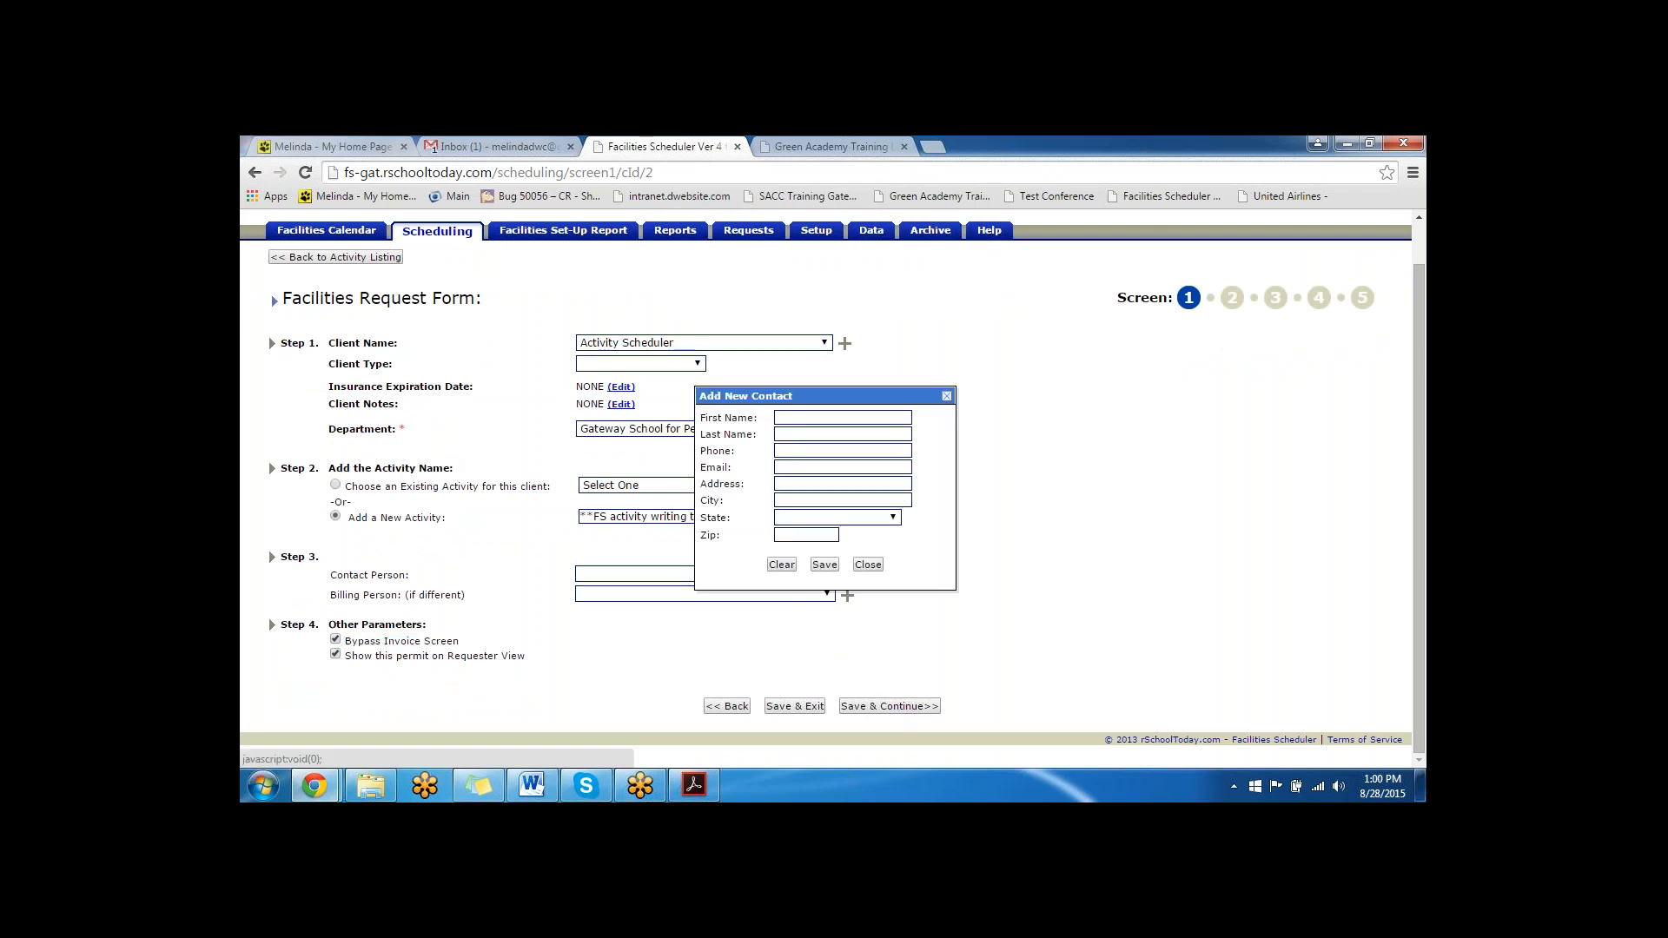
{"action": "left_click", "coordinate": [829, 419]}
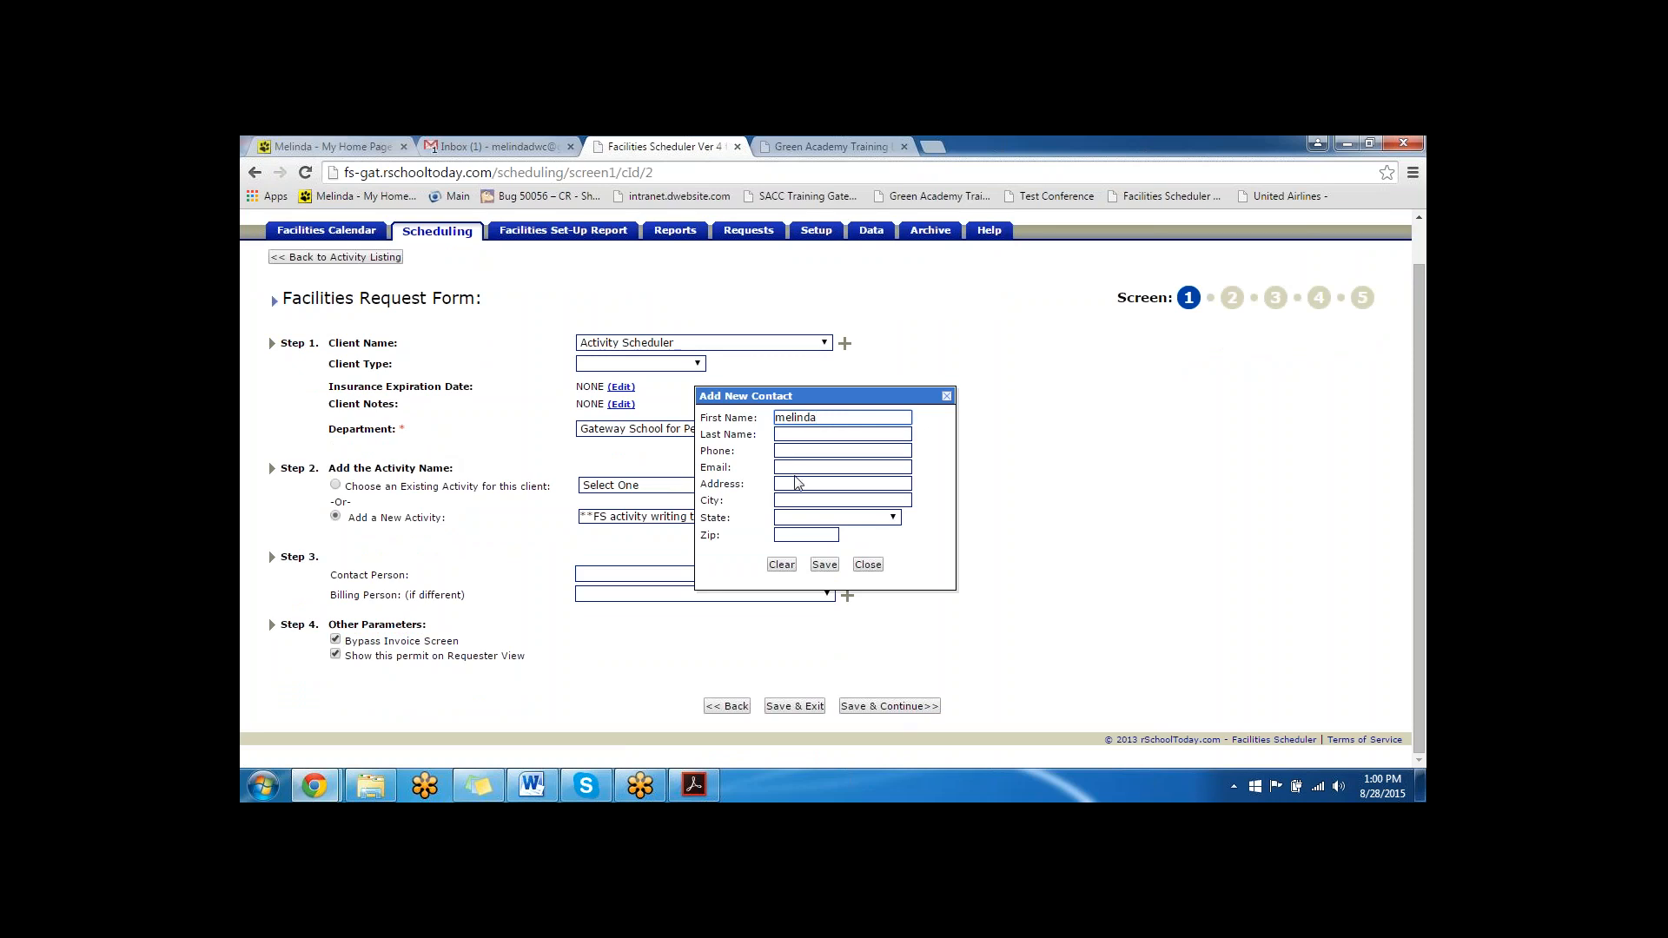
{"action": "left_click", "coordinate": [824, 564]}
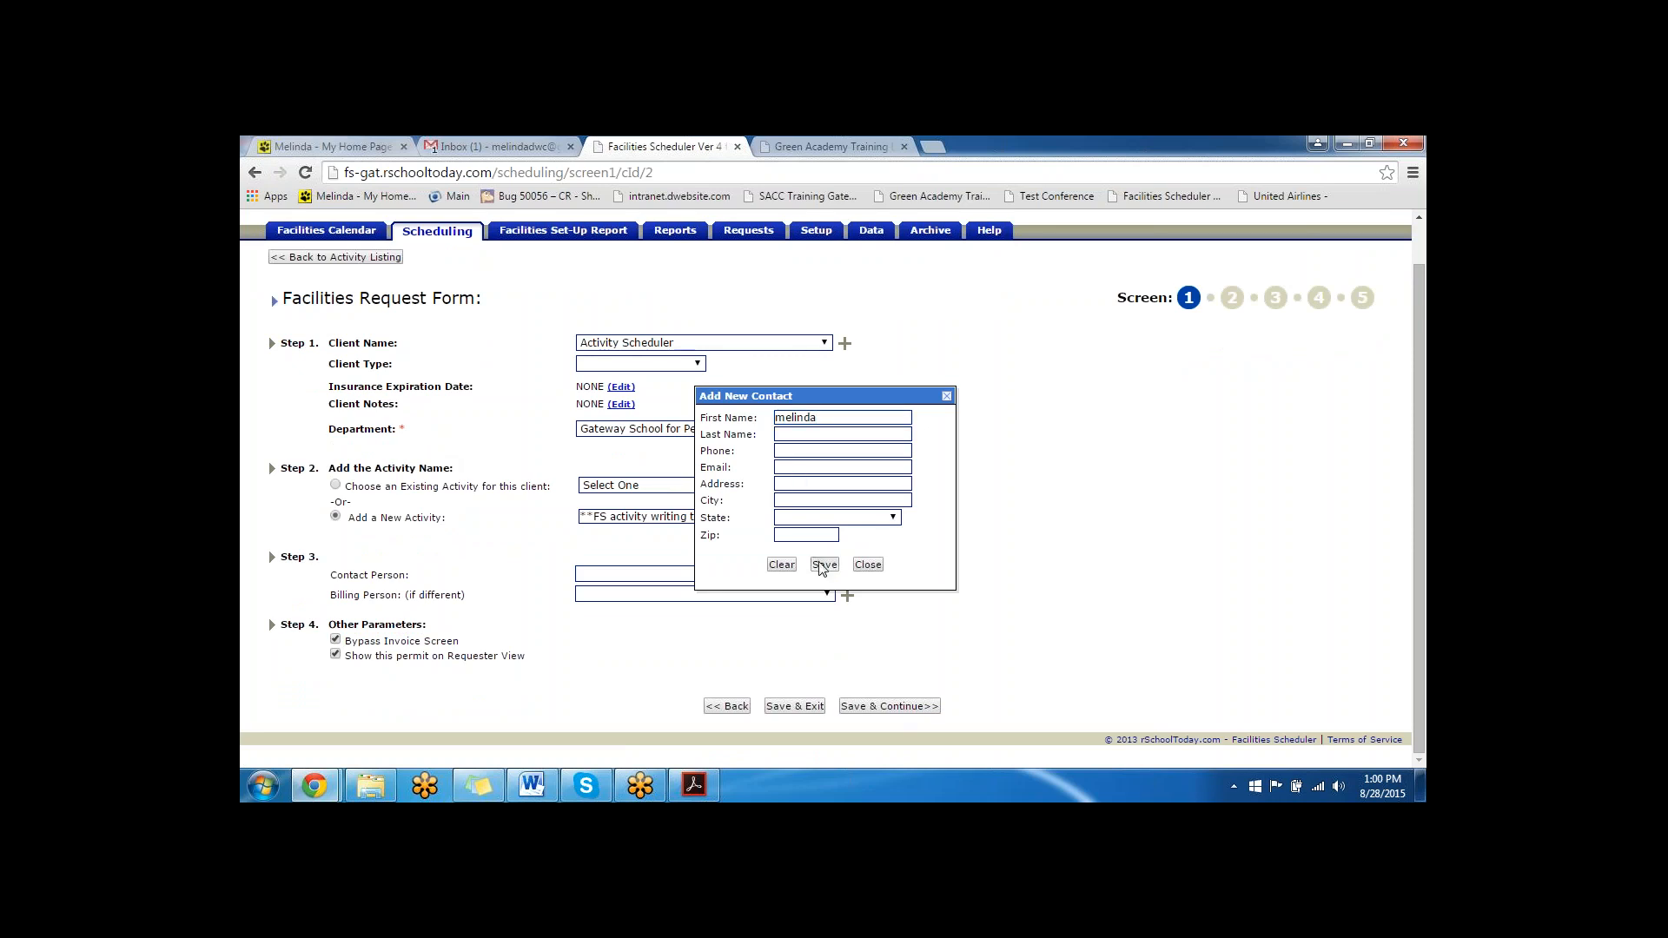
{"action": "left_click", "coordinate": [757, 601]}
{"action": "left_click", "coordinate": [741, 622]}
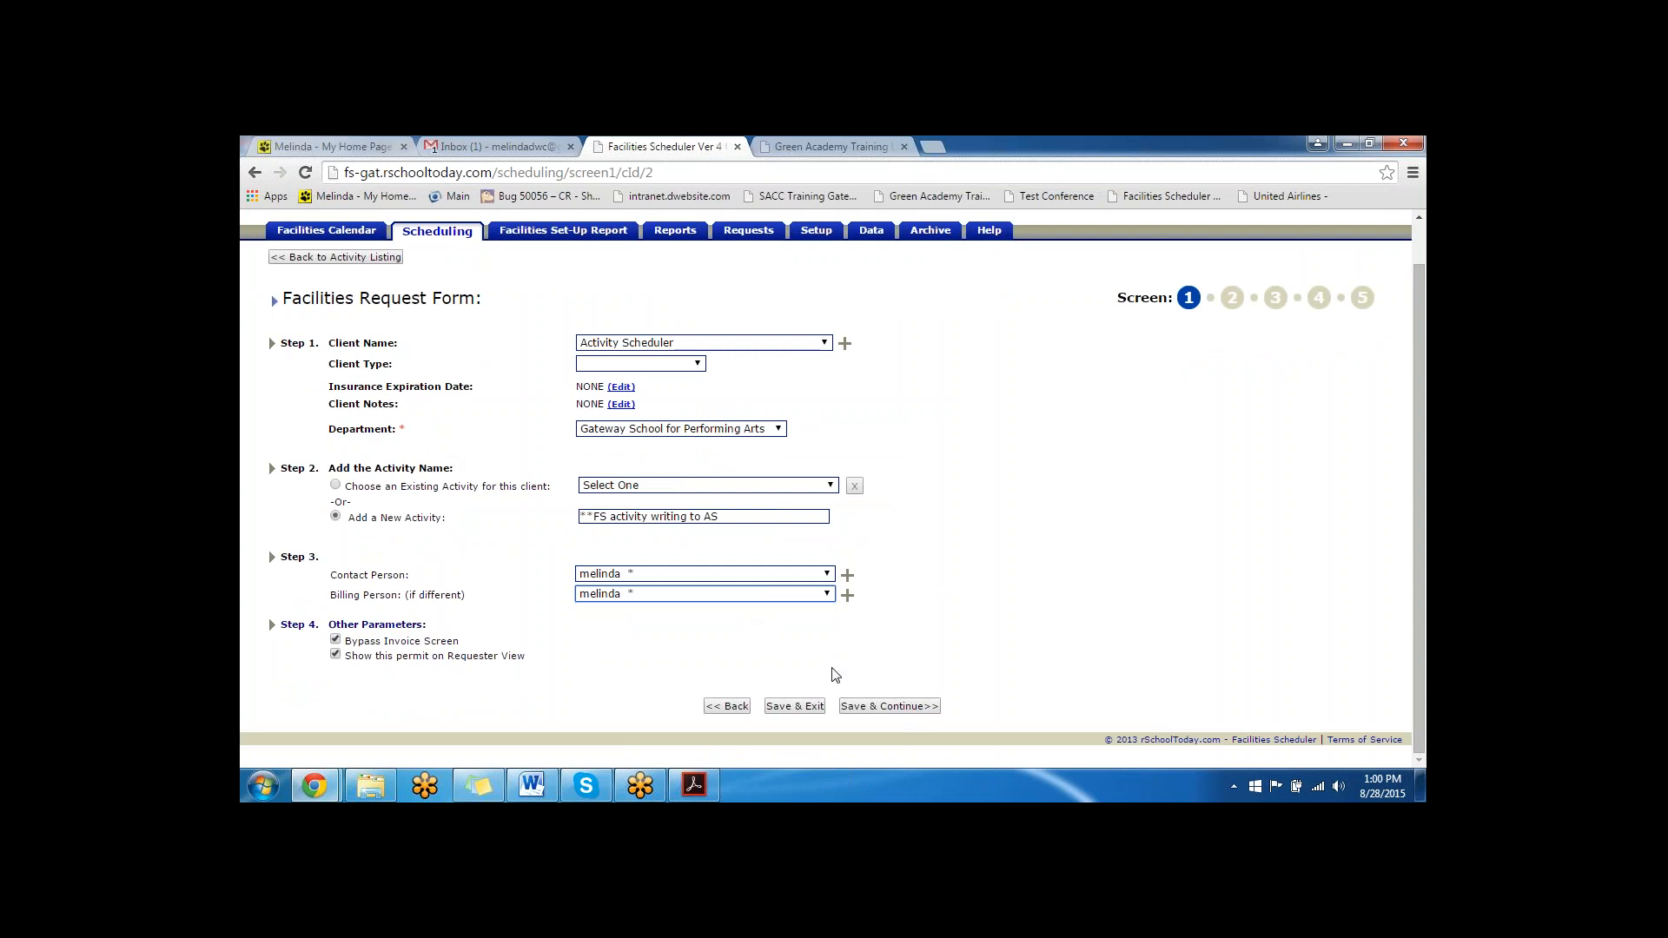
{"action": "left_click", "coordinate": [877, 705]}
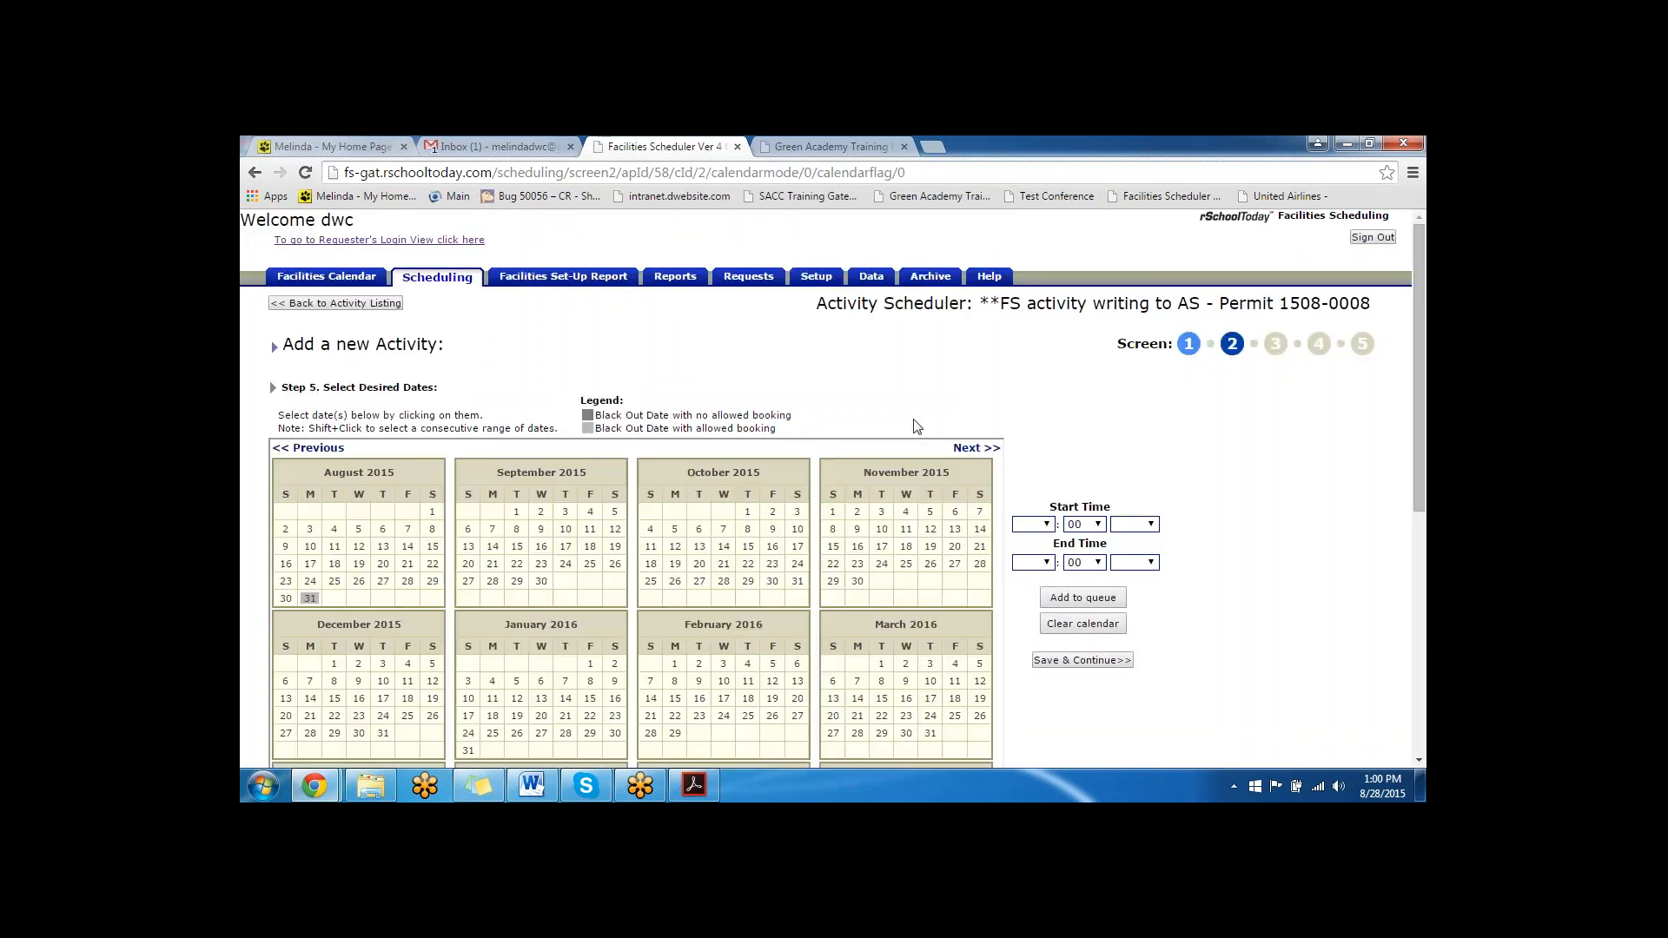
- Select September 1, 2015 as the activity date with a time of 2:00 PM to 3:00 PM
{"action": "scroll", "coordinate": [598, 467], "scroll_direction": "down", "scroll_amount": 1}
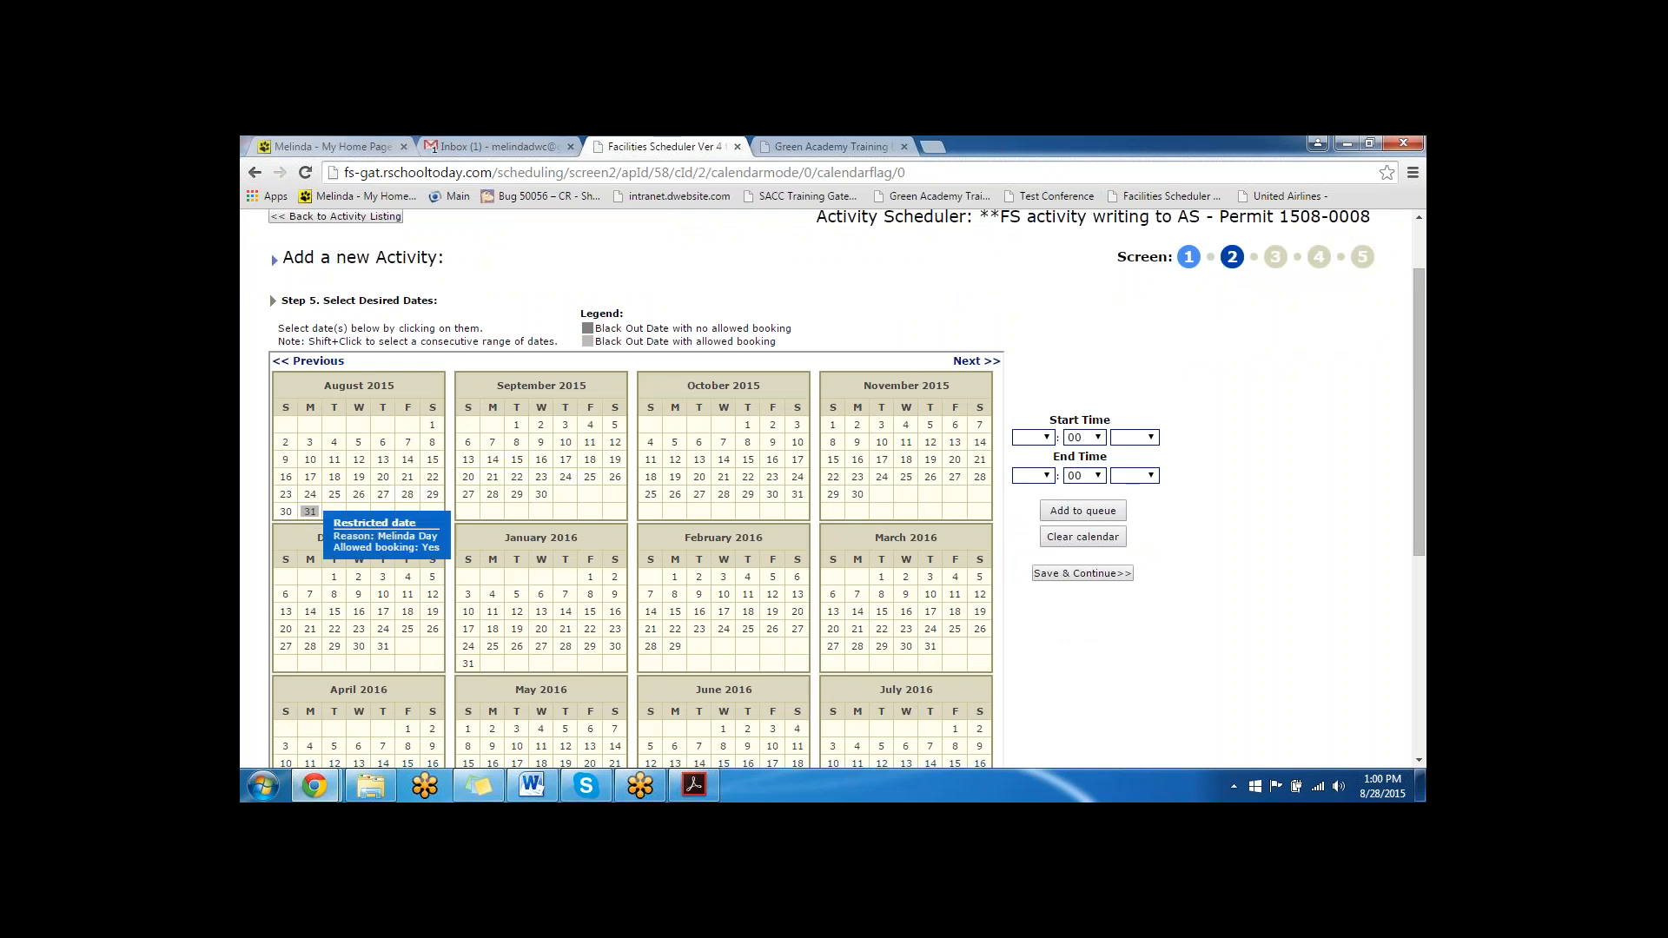
{"action": "left_click", "coordinate": [516, 425]}
{"action": "left_click", "coordinate": [1046, 438]}
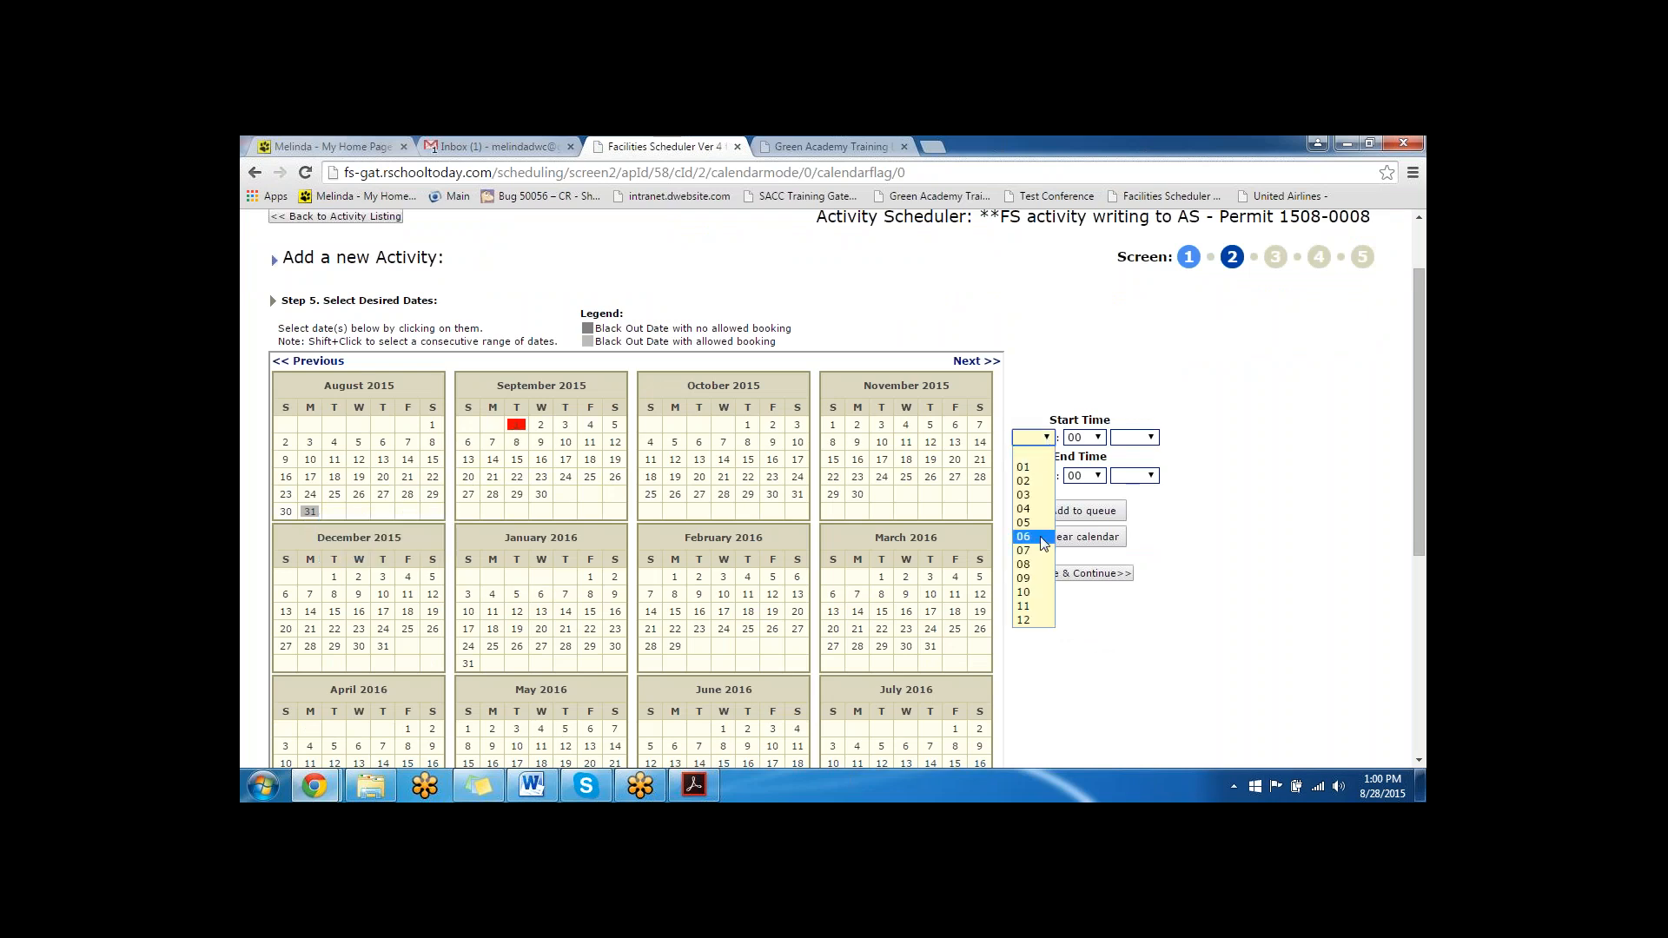
{"action": "left_click", "coordinate": [1040, 482]}
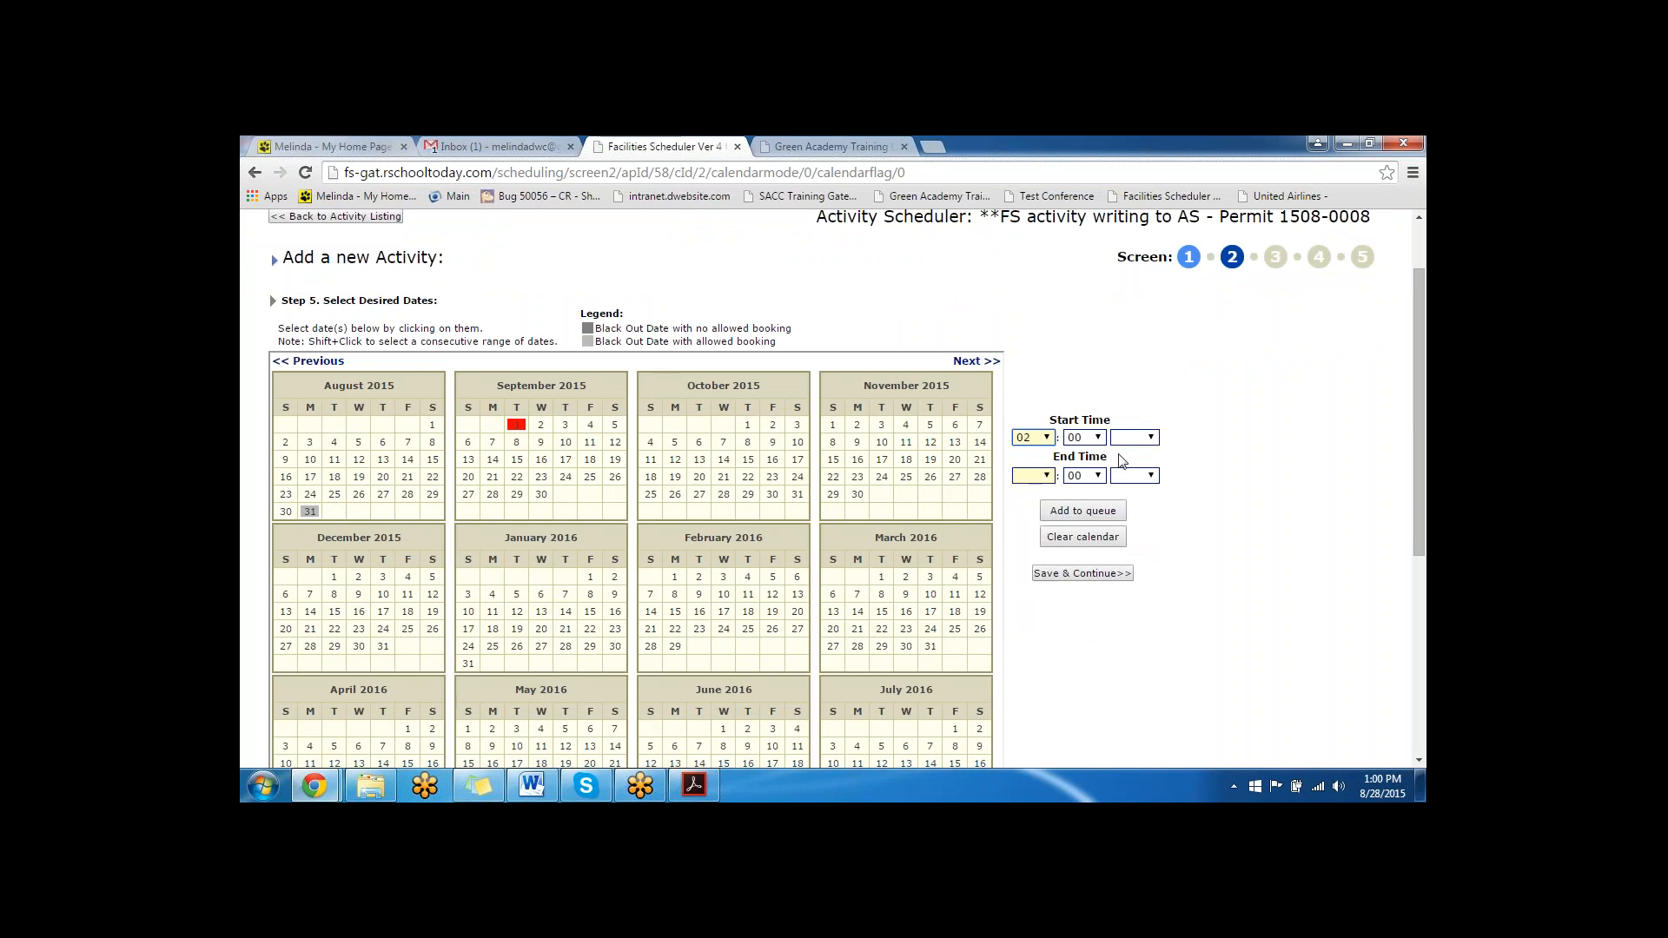
{"action": "left_click", "coordinate": [1133, 437]}
{"action": "left_click", "coordinate": [1129, 474]}
{"action": "left_click", "coordinate": [1034, 476]}
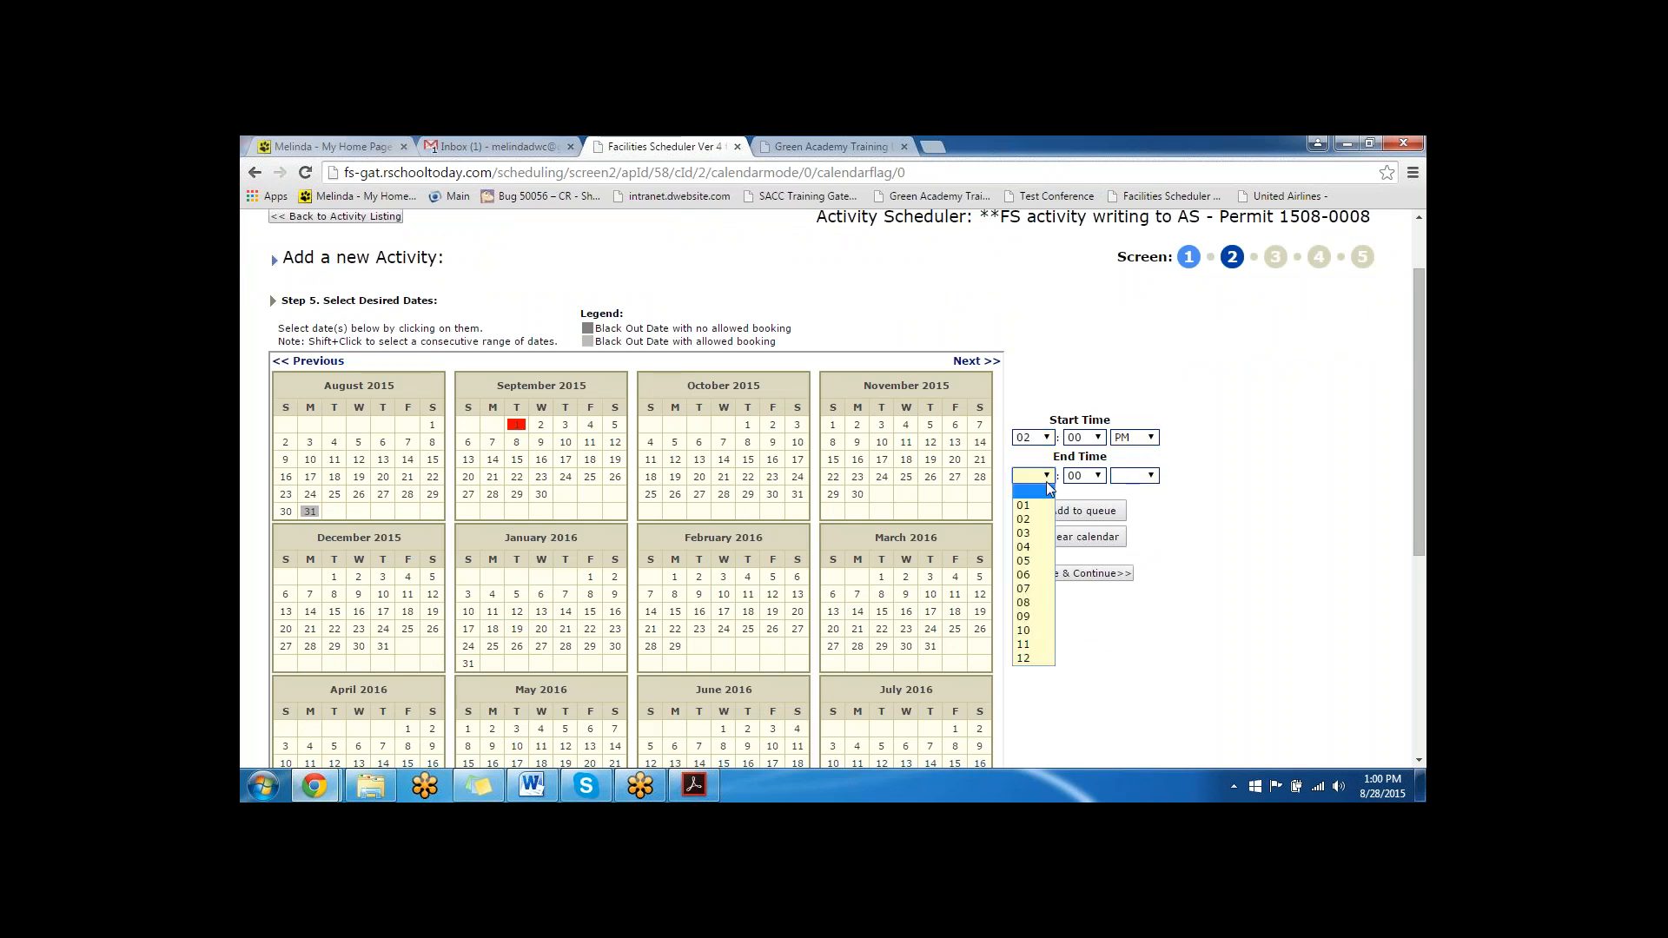
{"action": "left_click", "coordinate": [1036, 531]}
{"action": "left_click", "coordinate": [1099, 476]}
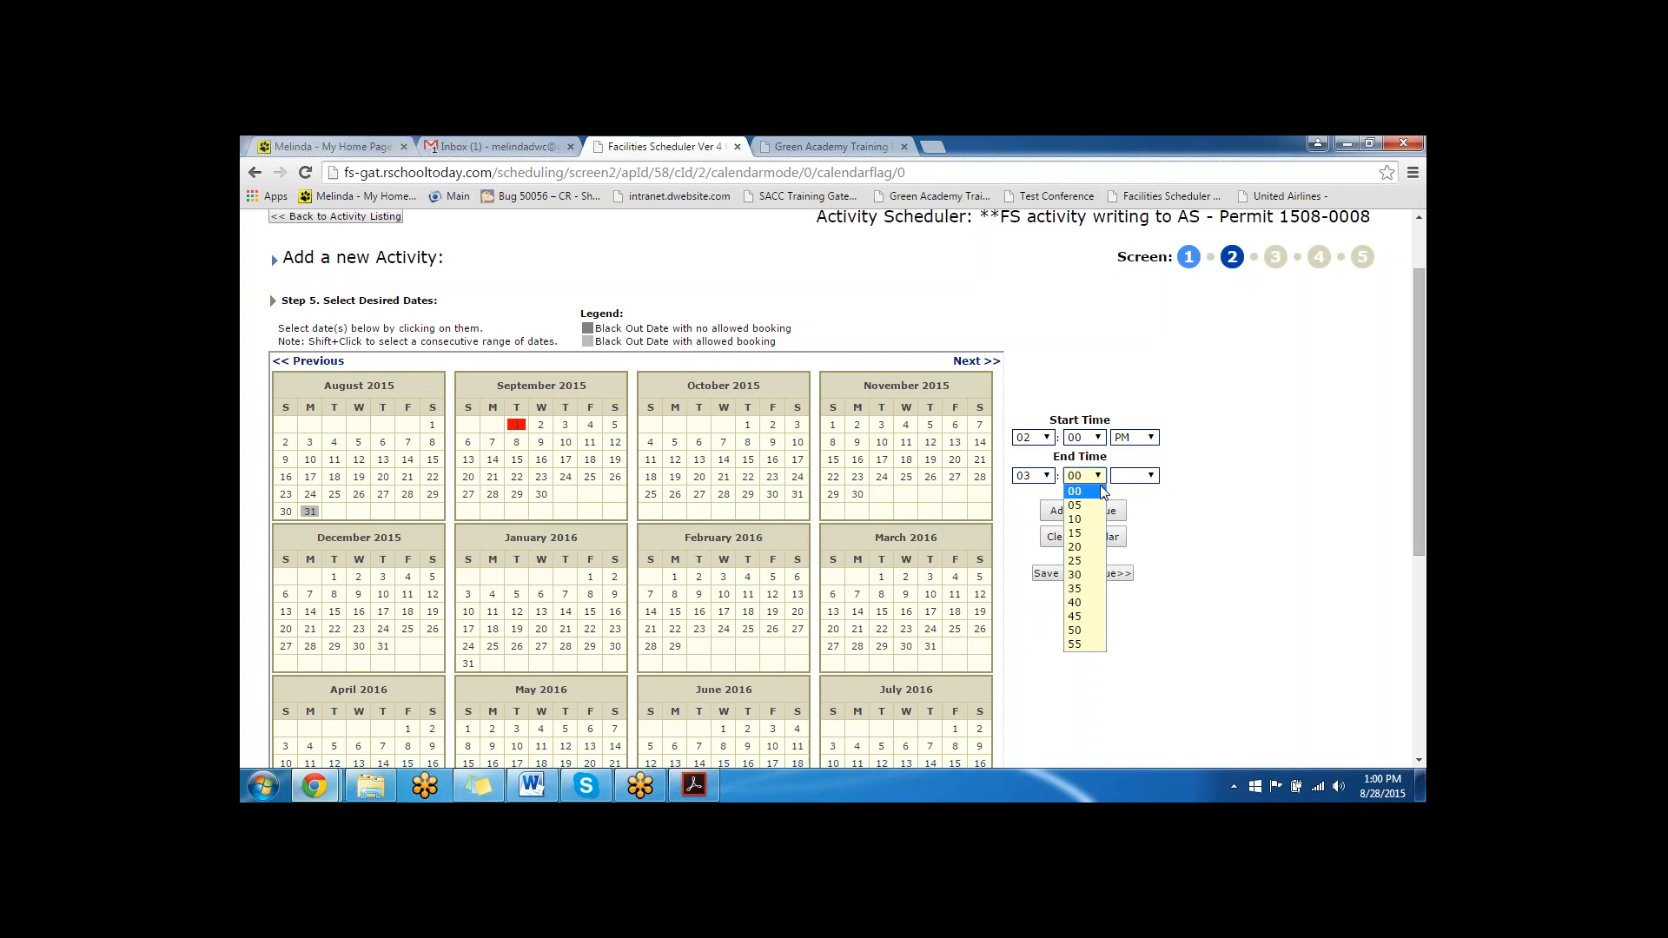
{"action": "left_click", "coordinate": [1090, 488]}
{"action": "left_click", "coordinate": [1133, 476]}
{"action": "left_click", "coordinate": [1129, 514]}
- Queue the selected date and time, save and continue, and open the event's set-up and teardown times
{"action": "left_click", "coordinate": [1079, 512]}
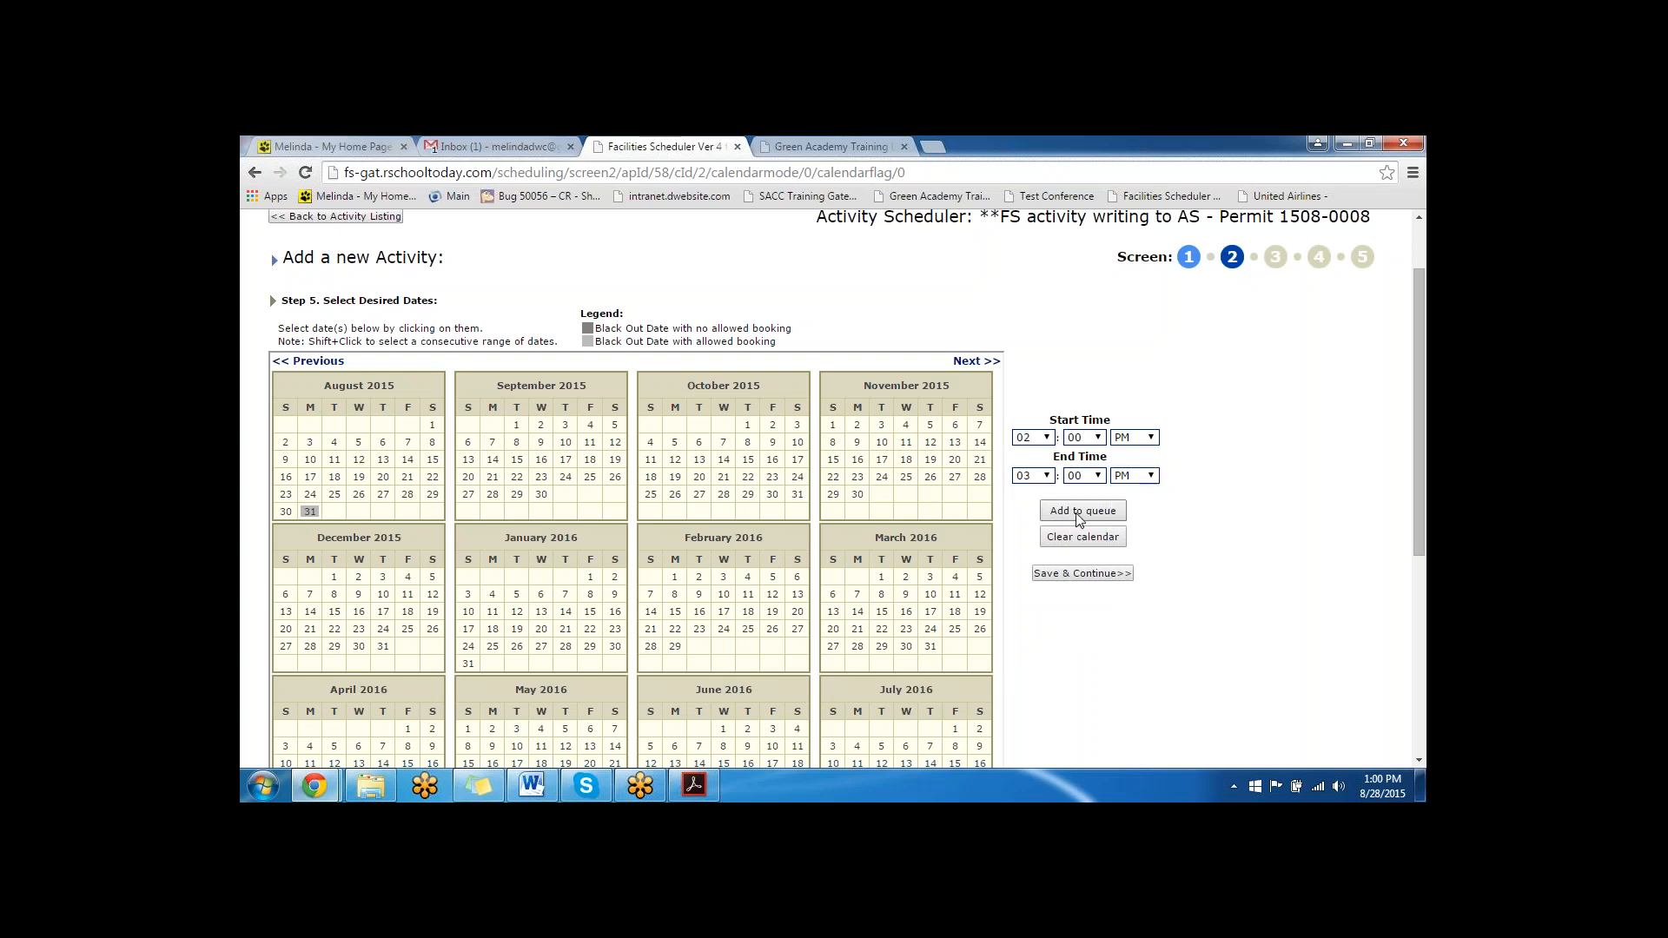
{"action": "scroll", "coordinate": [287, 608], "scroll_direction": "down", "scroll_amount": 5}
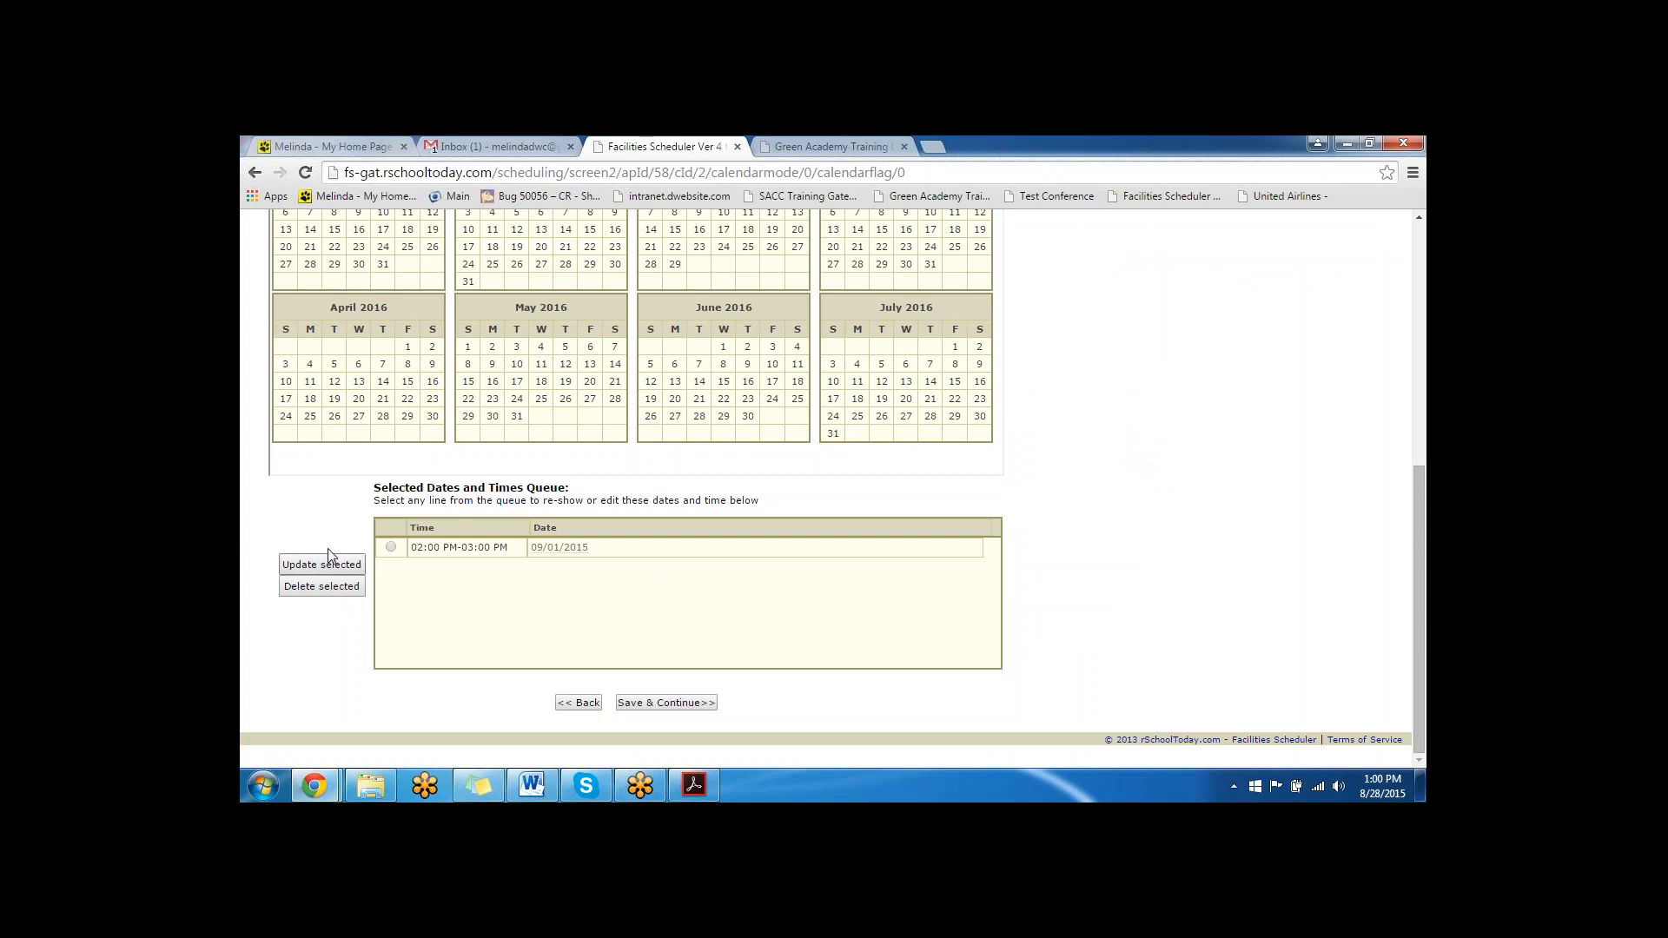
{"action": "left_click", "coordinate": [683, 705]}
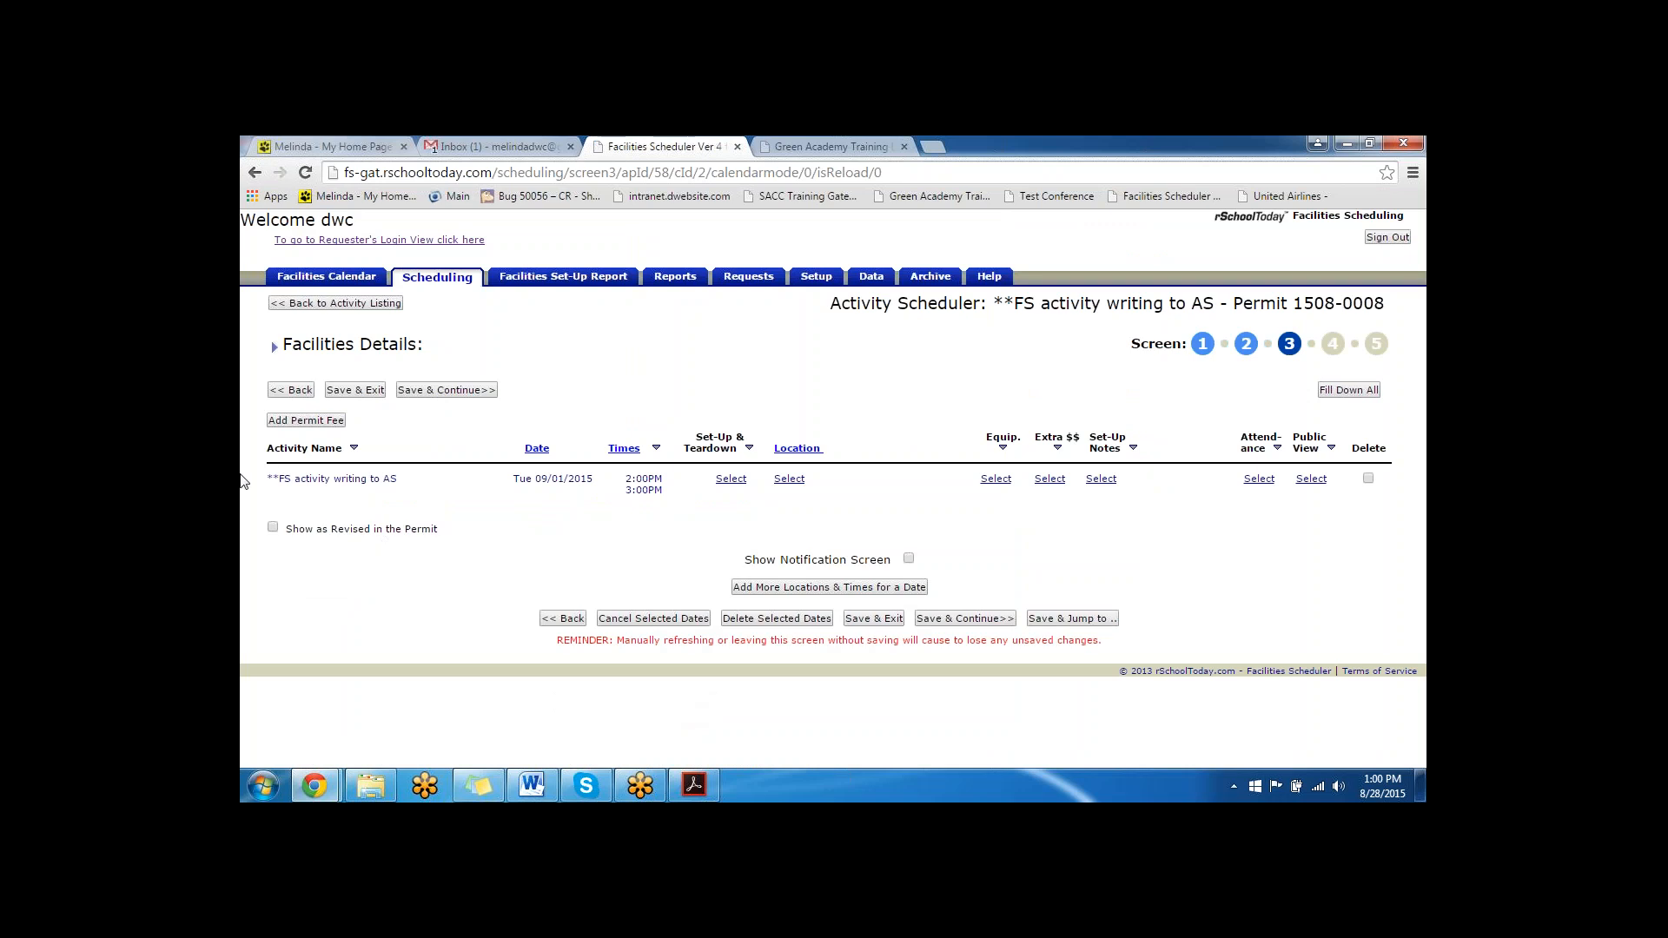
{"action": "left_click", "coordinate": [731, 479]}
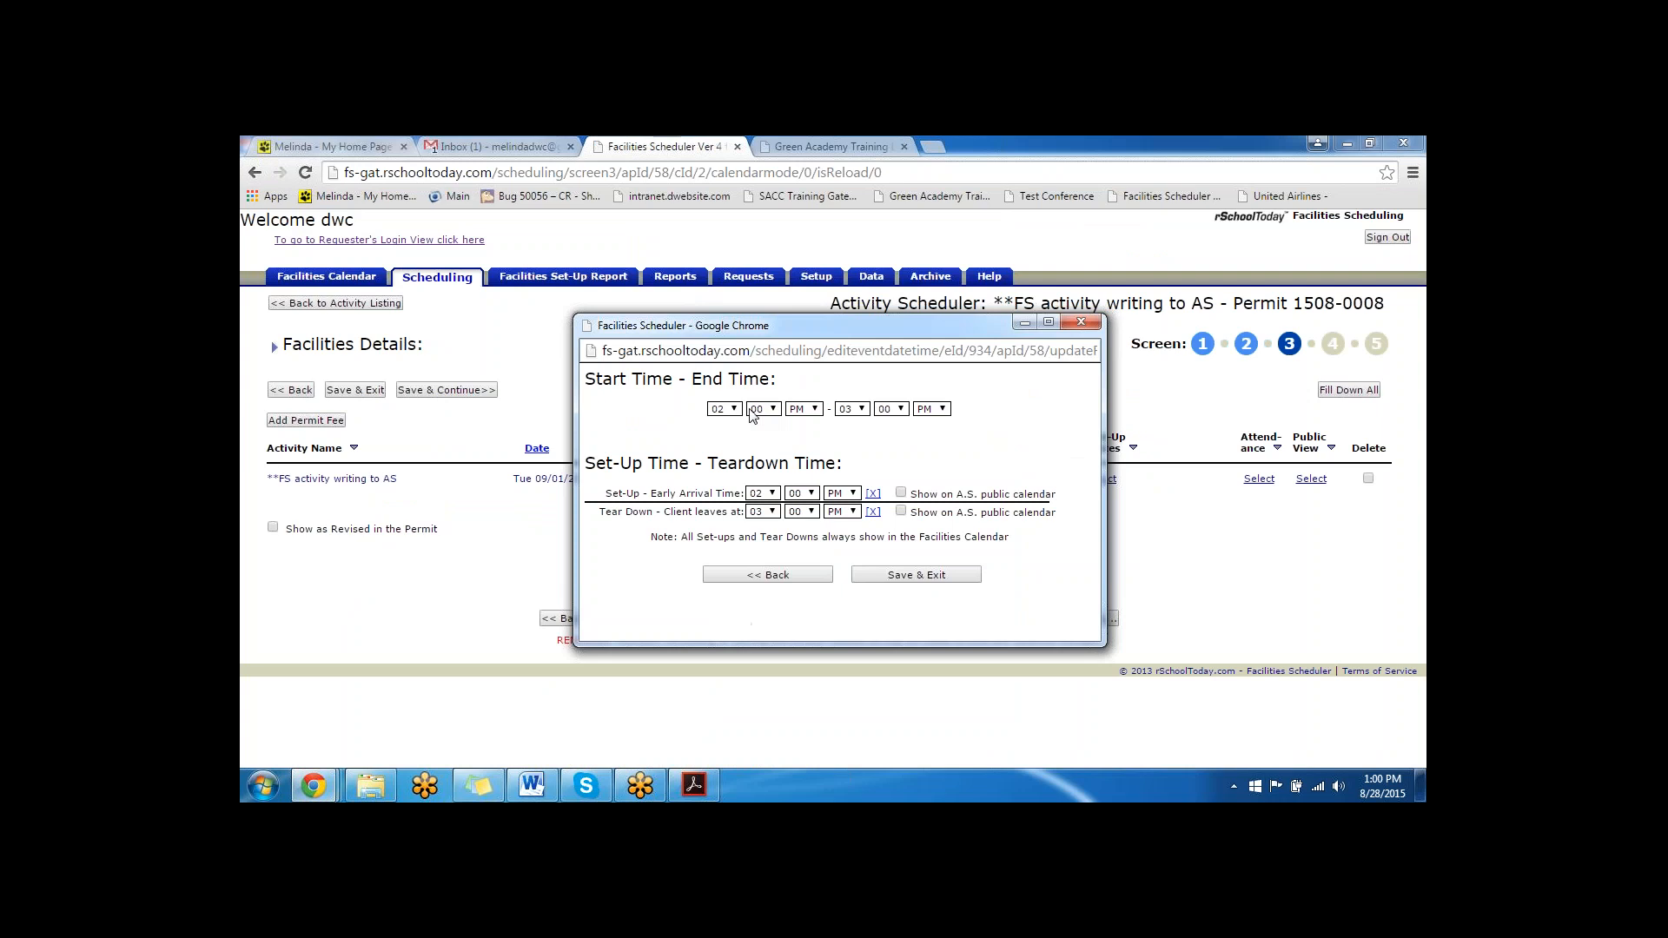
- Set the event's start time to 1:30 PM and its end time to 4:00 PM
{"action": "left_click", "coordinate": [735, 409]}
{"action": "left_click", "coordinate": [719, 423]}
{"action": "left_click", "coordinate": [765, 408]}
{"action": "left_click", "coordinate": [759, 497]}
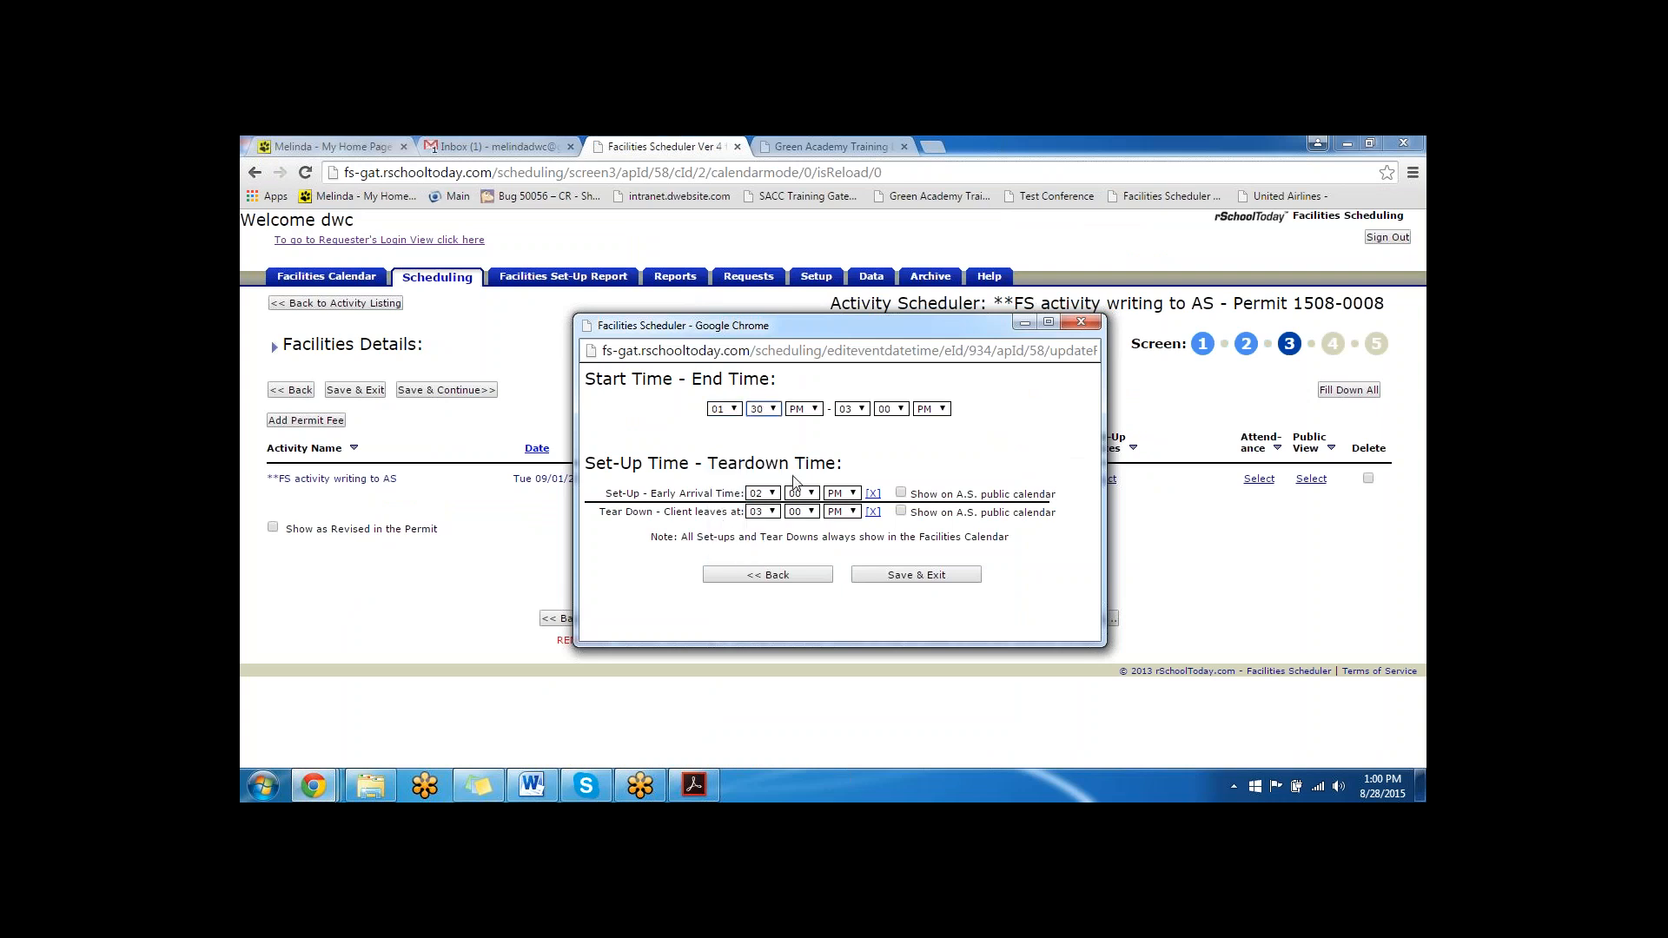
{"action": "left_click", "coordinate": [863, 410]}
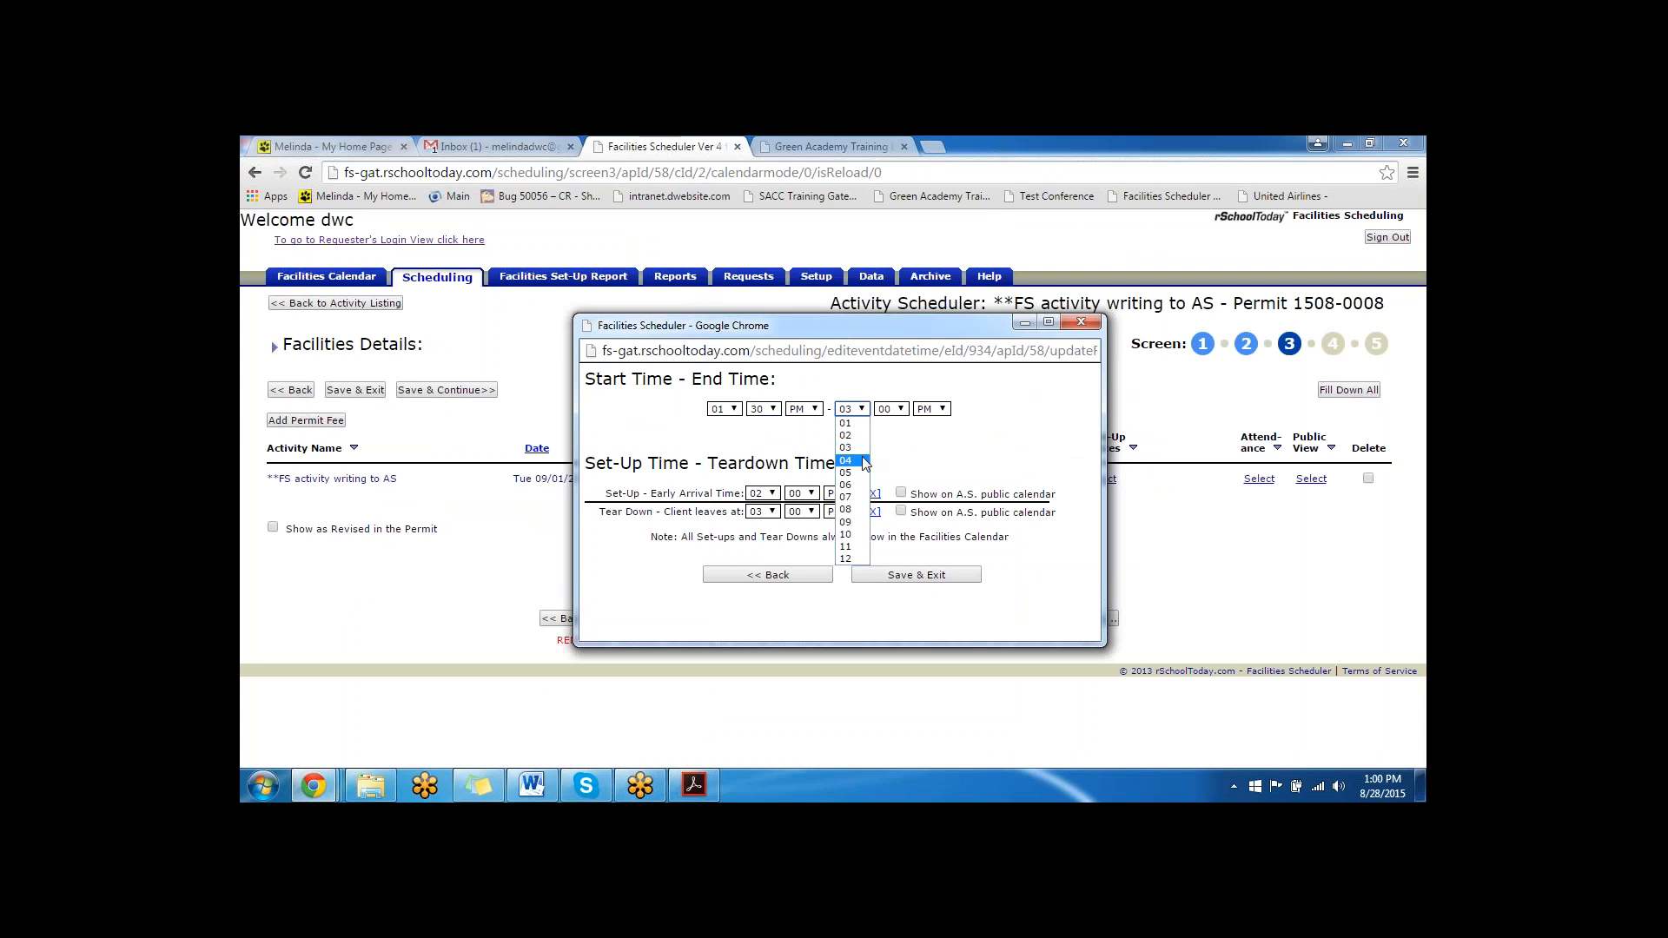
{"action": "left_click", "coordinate": [862, 458]}
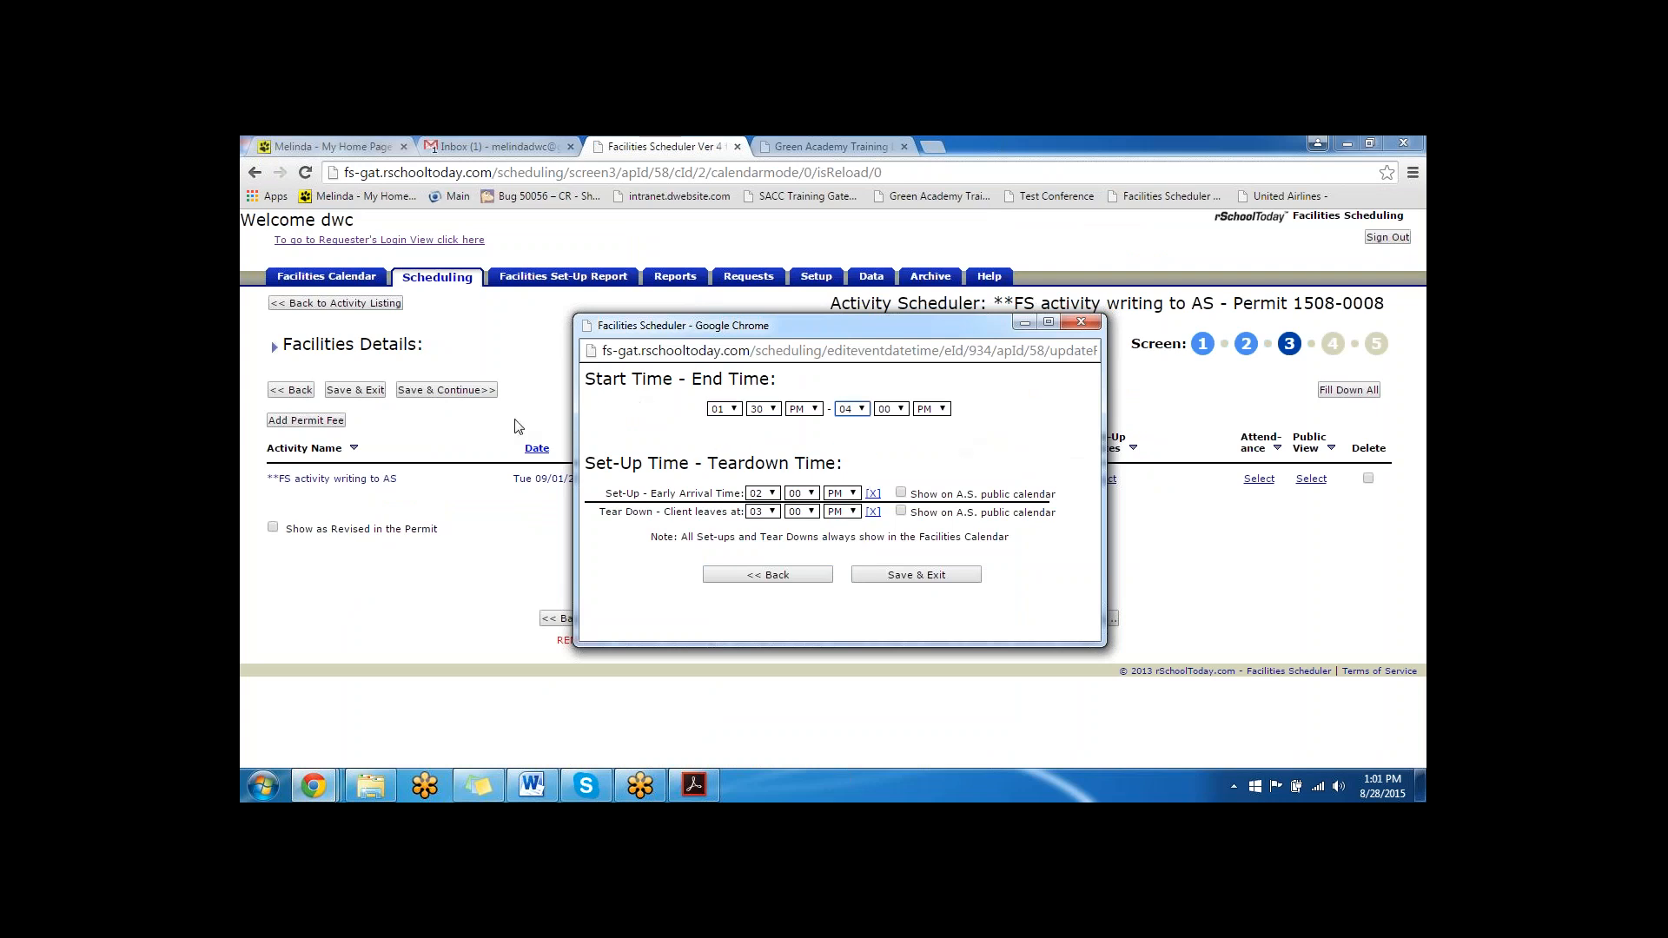
- Set the event's start time back to 2:00 PM and its end time back to 3:00 PM
{"action": "left_click_drag", "start_coordinate": [853, 328], "coordinate": [1051, 462]}
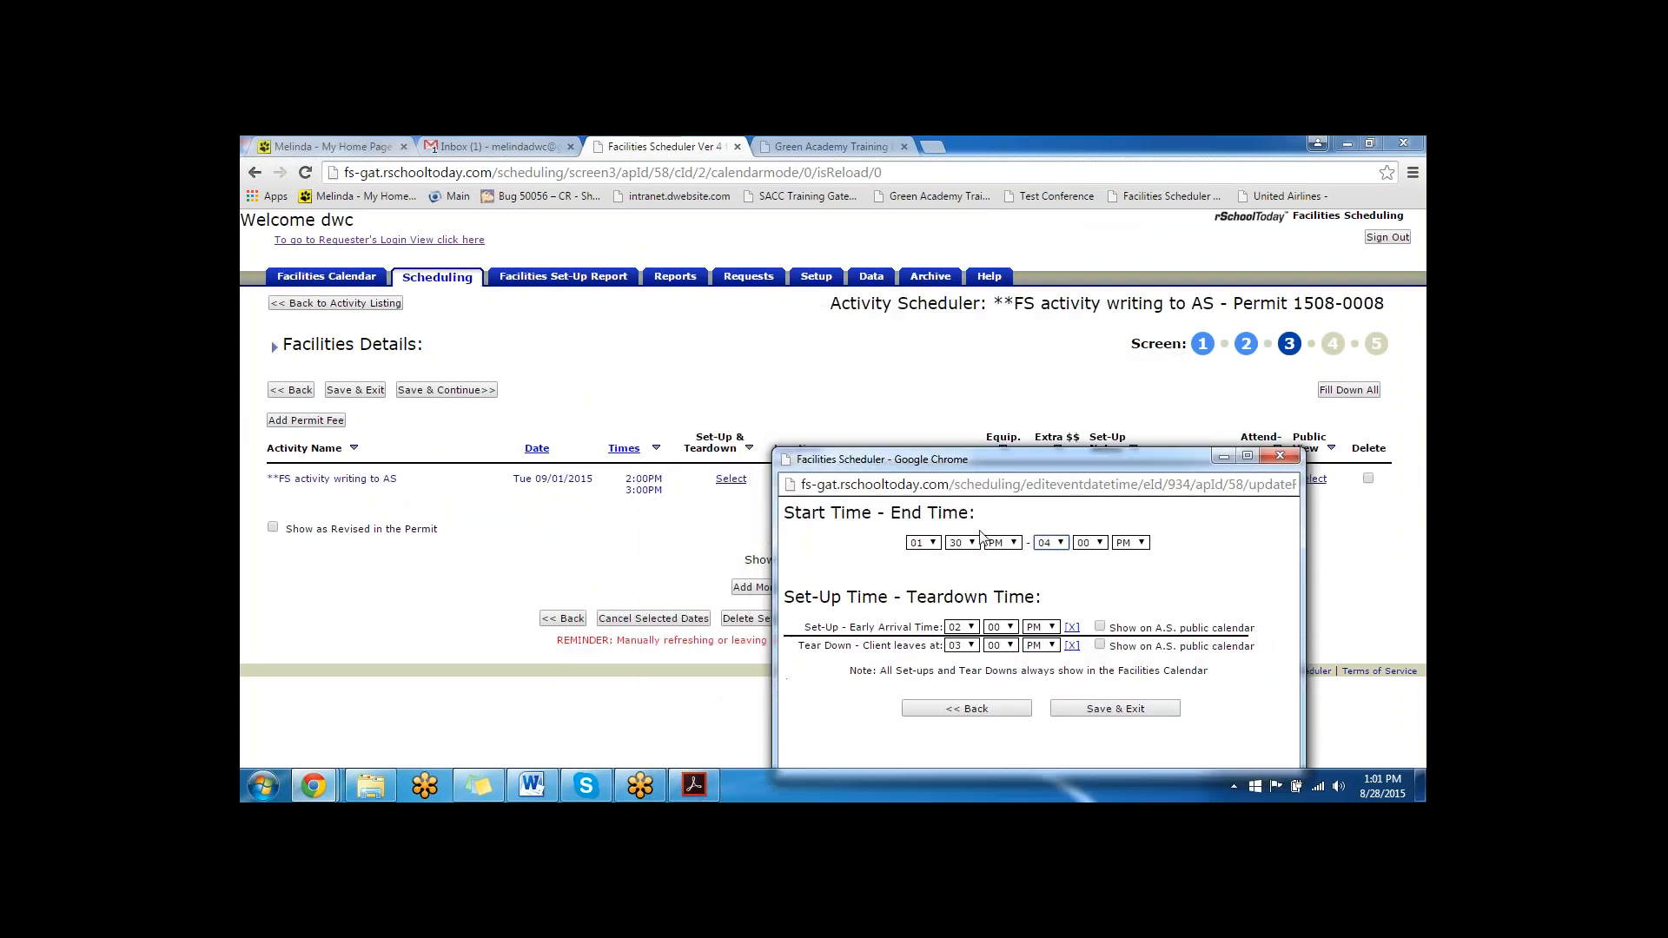
{"action": "left_click", "coordinate": [936, 545]}
{"action": "left_click", "coordinate": [937, 571]}
{"action": "left_click", "coordinate": [959, 546]}
{"action": "left_click", "coordinate": [957, 557]}
{"action": "left_click", "coordinate": [1058, 544]}
{"action": "left_click", "coordinate": [1060, 581]}
{"action": "left_click_drag", "start_coordinate": [1034, 461], "coordinate": [933, 234]}
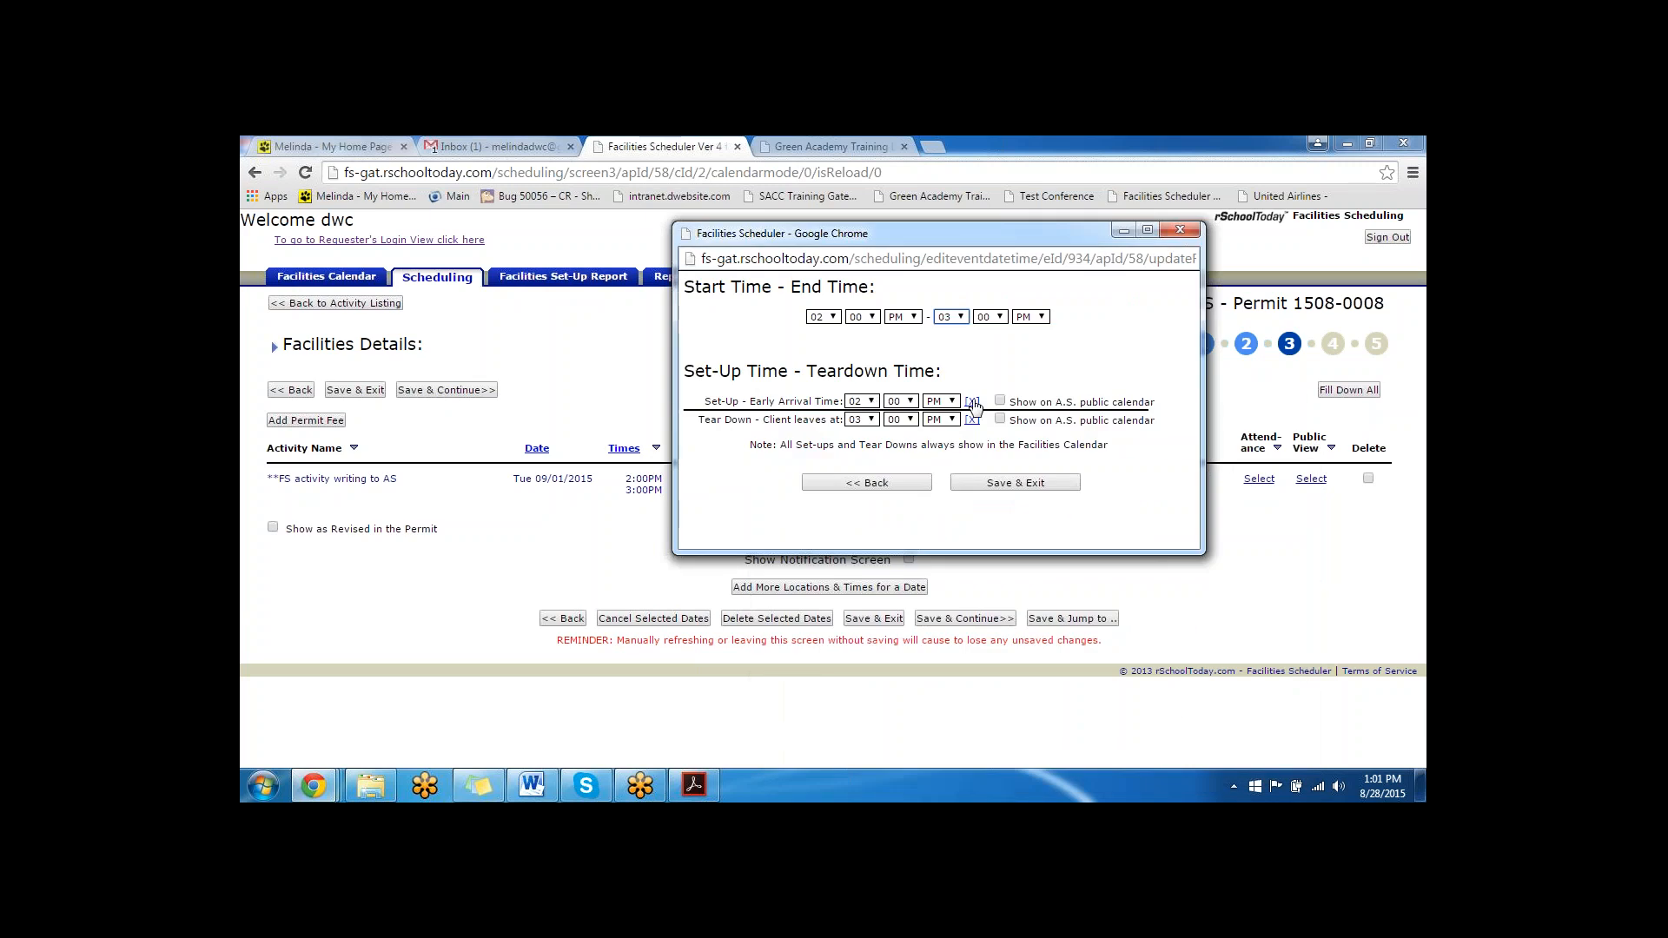
- Set the set-up early arrival time to 1:30 PM and the teardown leaving time to 4:00 PM
{"action": "left_click", "coordinate": [871, 401]}
{"action": "left_click", "coordinate": [869, 415]}
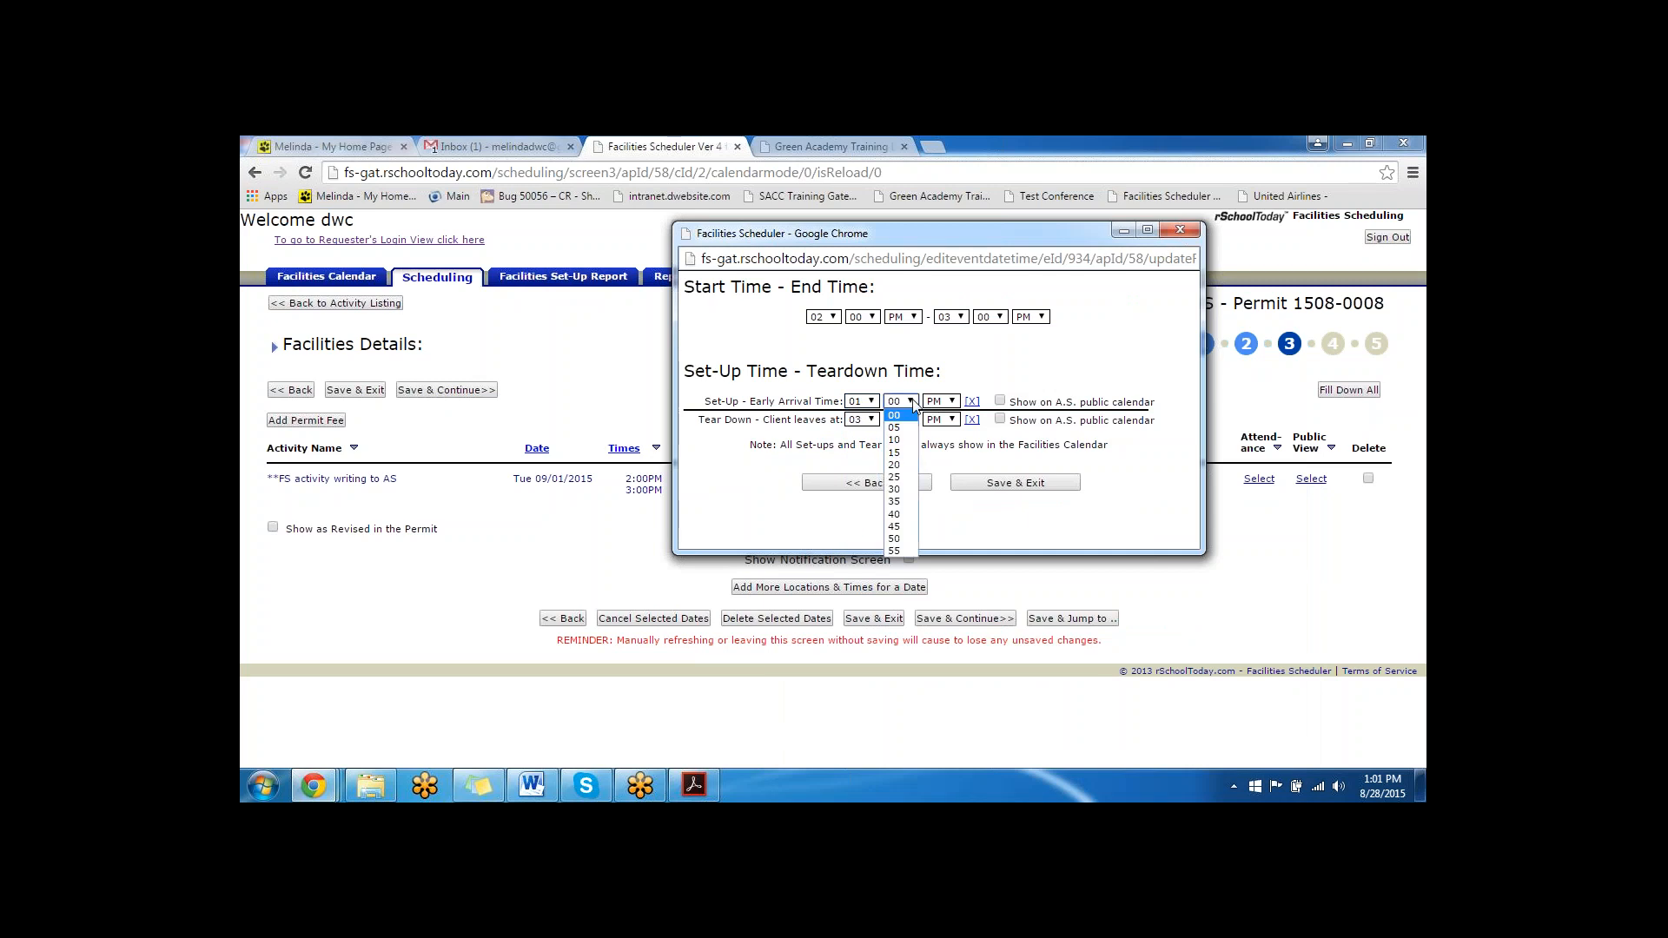
{"action": "left_click", "coordinate": [901, 401]}
{"action": "left_click", "coordinate": [900, 489]}
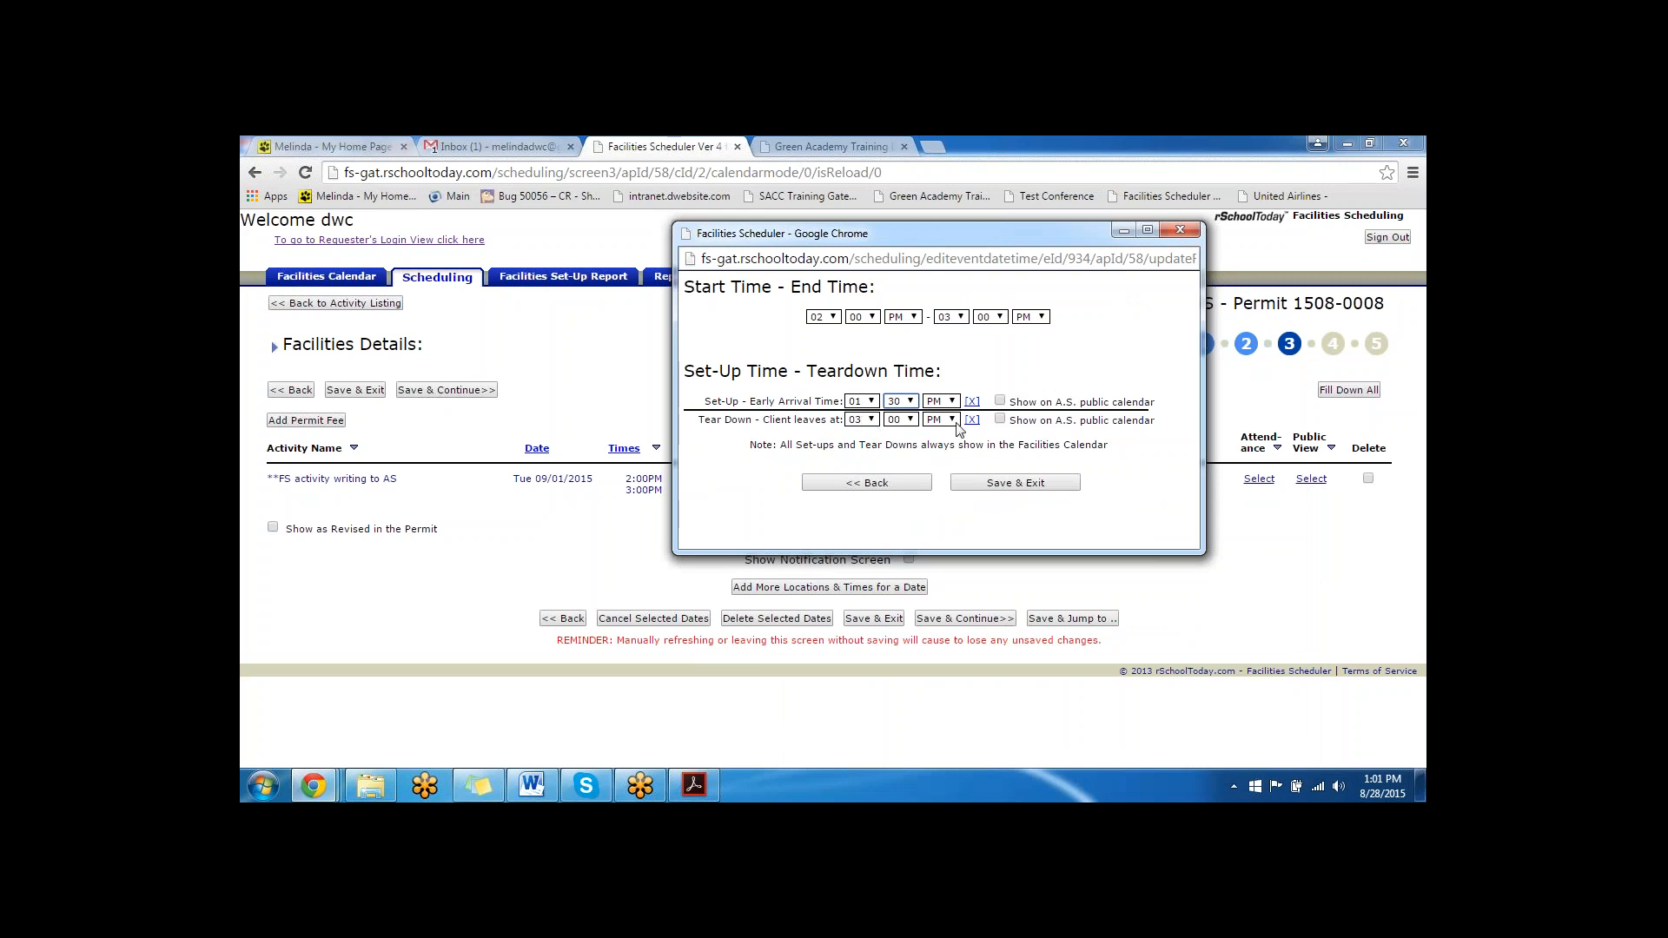
{"action": "left_click", "coordinate": [866, 420]}
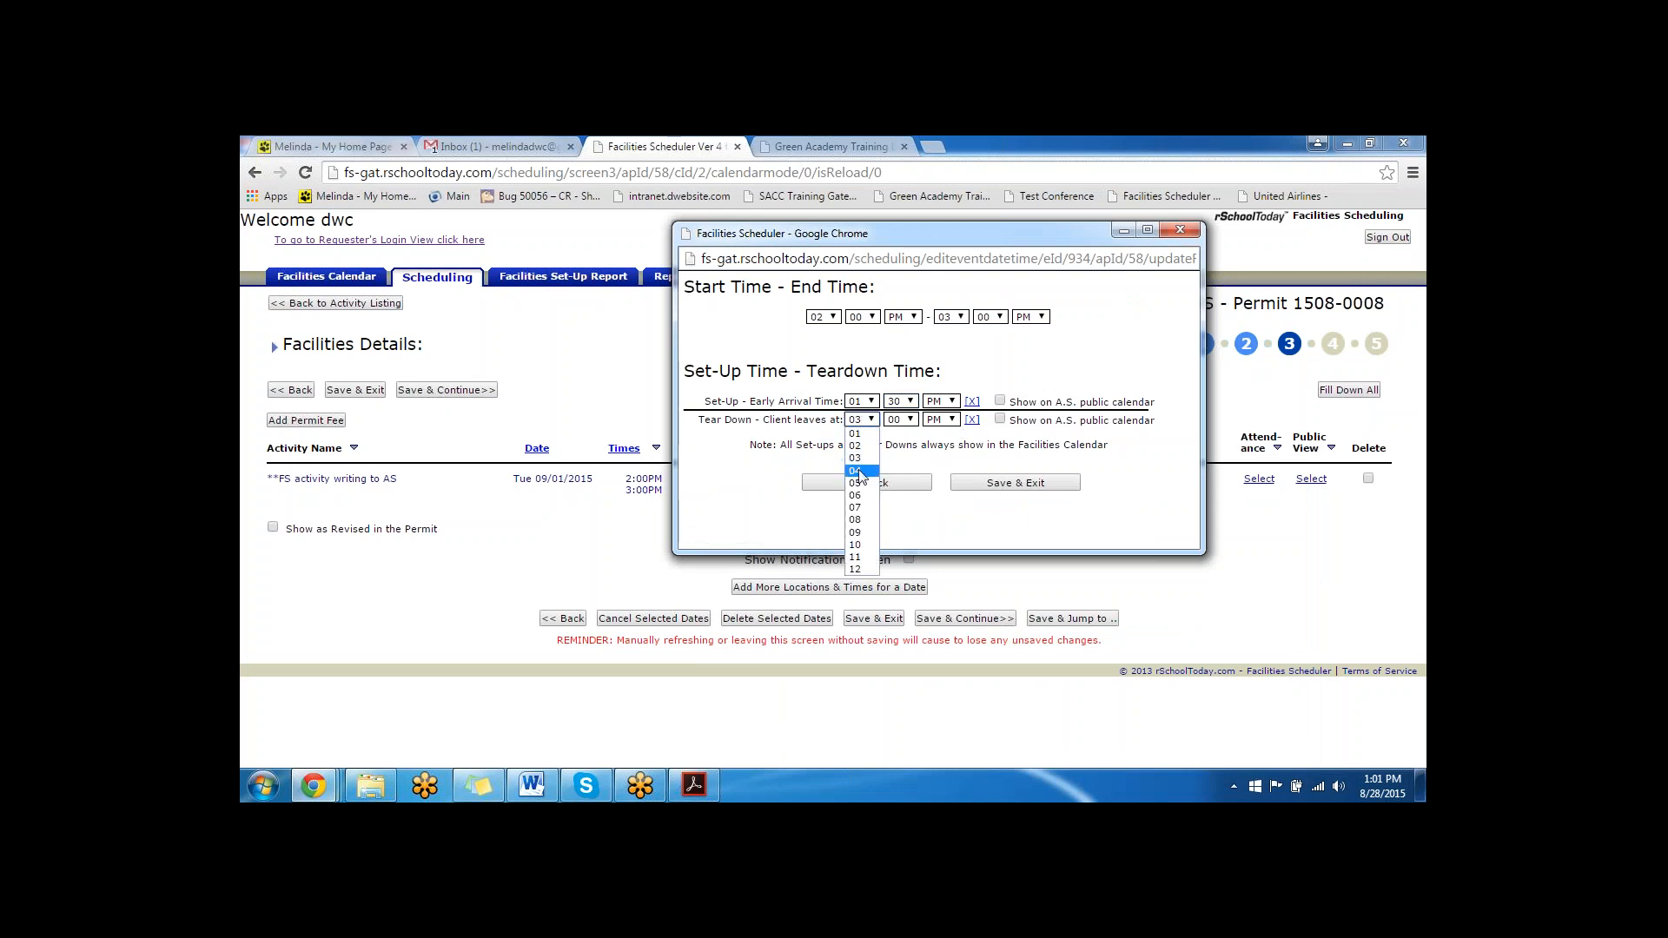
{"action": "left_click", "coordinate": [860, 469]}
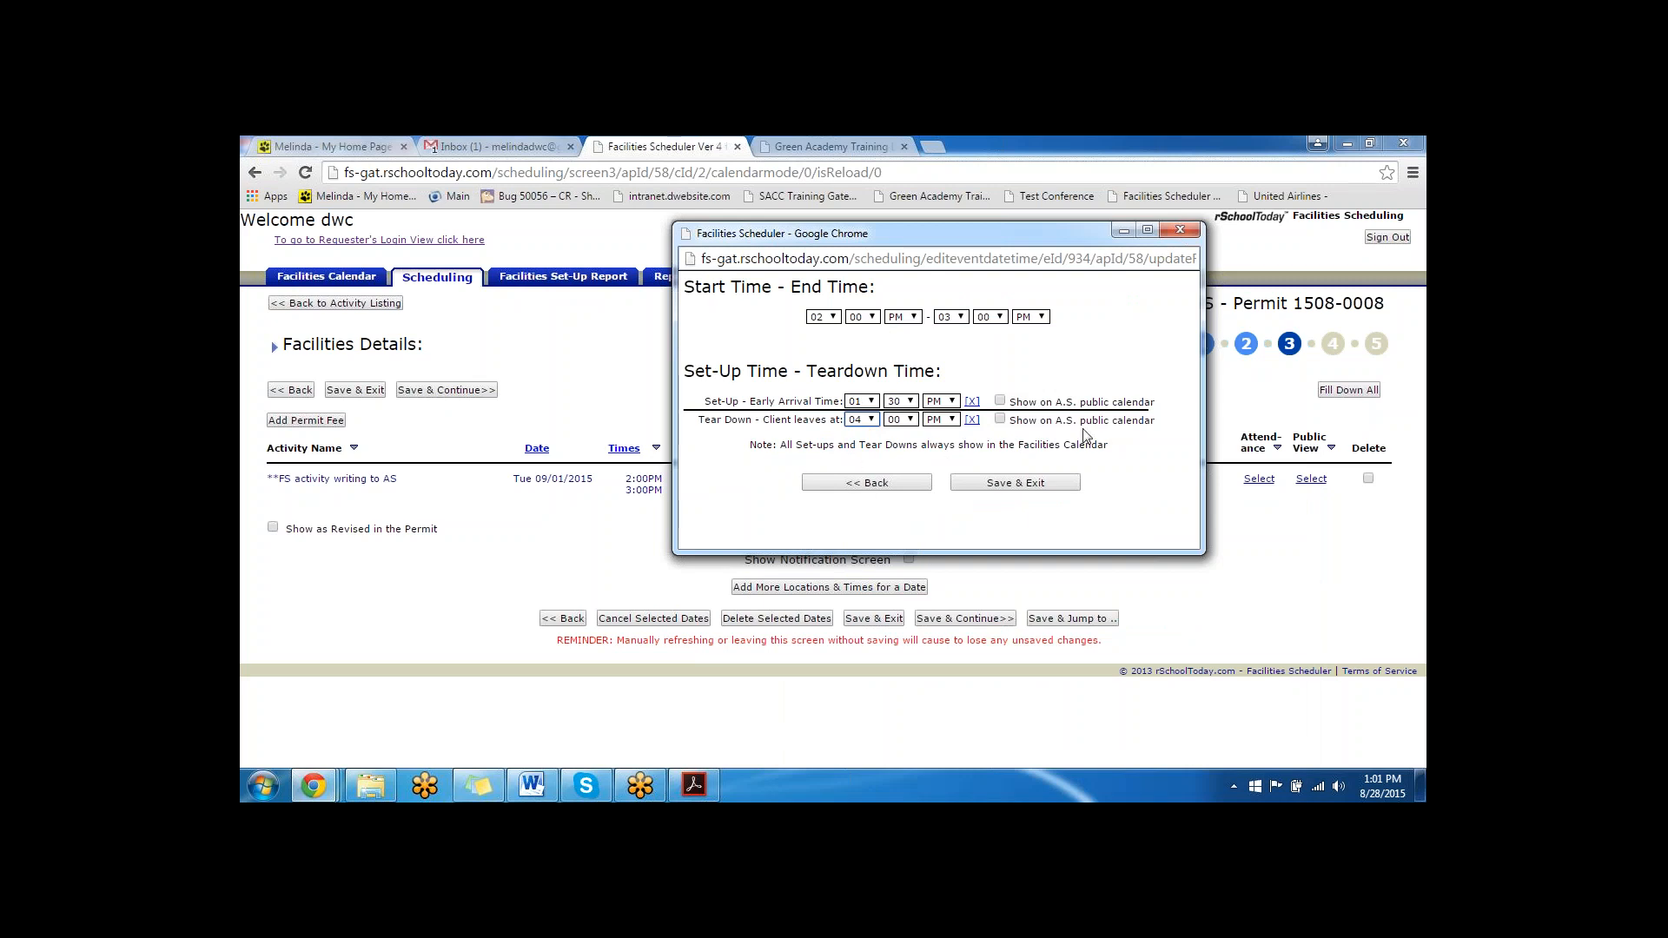
- Toggle showing the set-up and teardown times on the A.S. public calendar on and off, and save the times
{"action": "left_click", "coordinate": [1000, 401]}
{"action": "left_click", "coordinate": [1000, 419]}
{"action": "left_click", "coordinate": [1000, 401]}
{"action": "left_click", "coordinate": [999, 419]}
{"action": "left_click", "coordinate": [991, 486]}
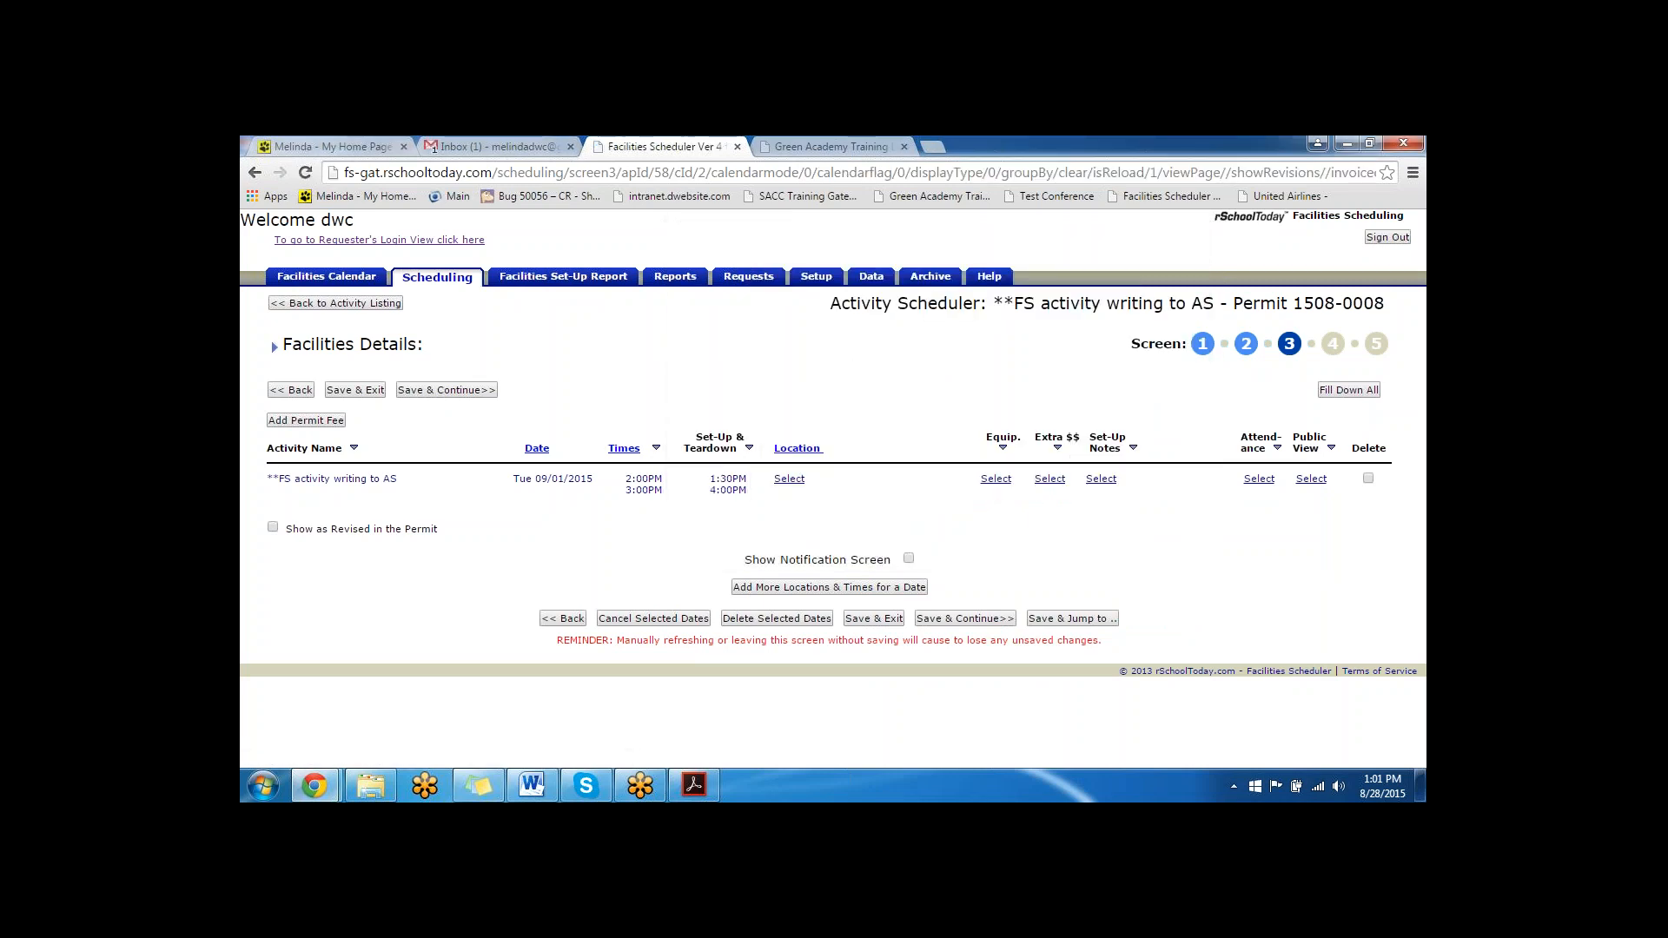
- Open the event's location selection, choose the *Hogwarts School for WC&W building, and show all of its locations
{"action": "left_click", "coordinate": [788, 479]}
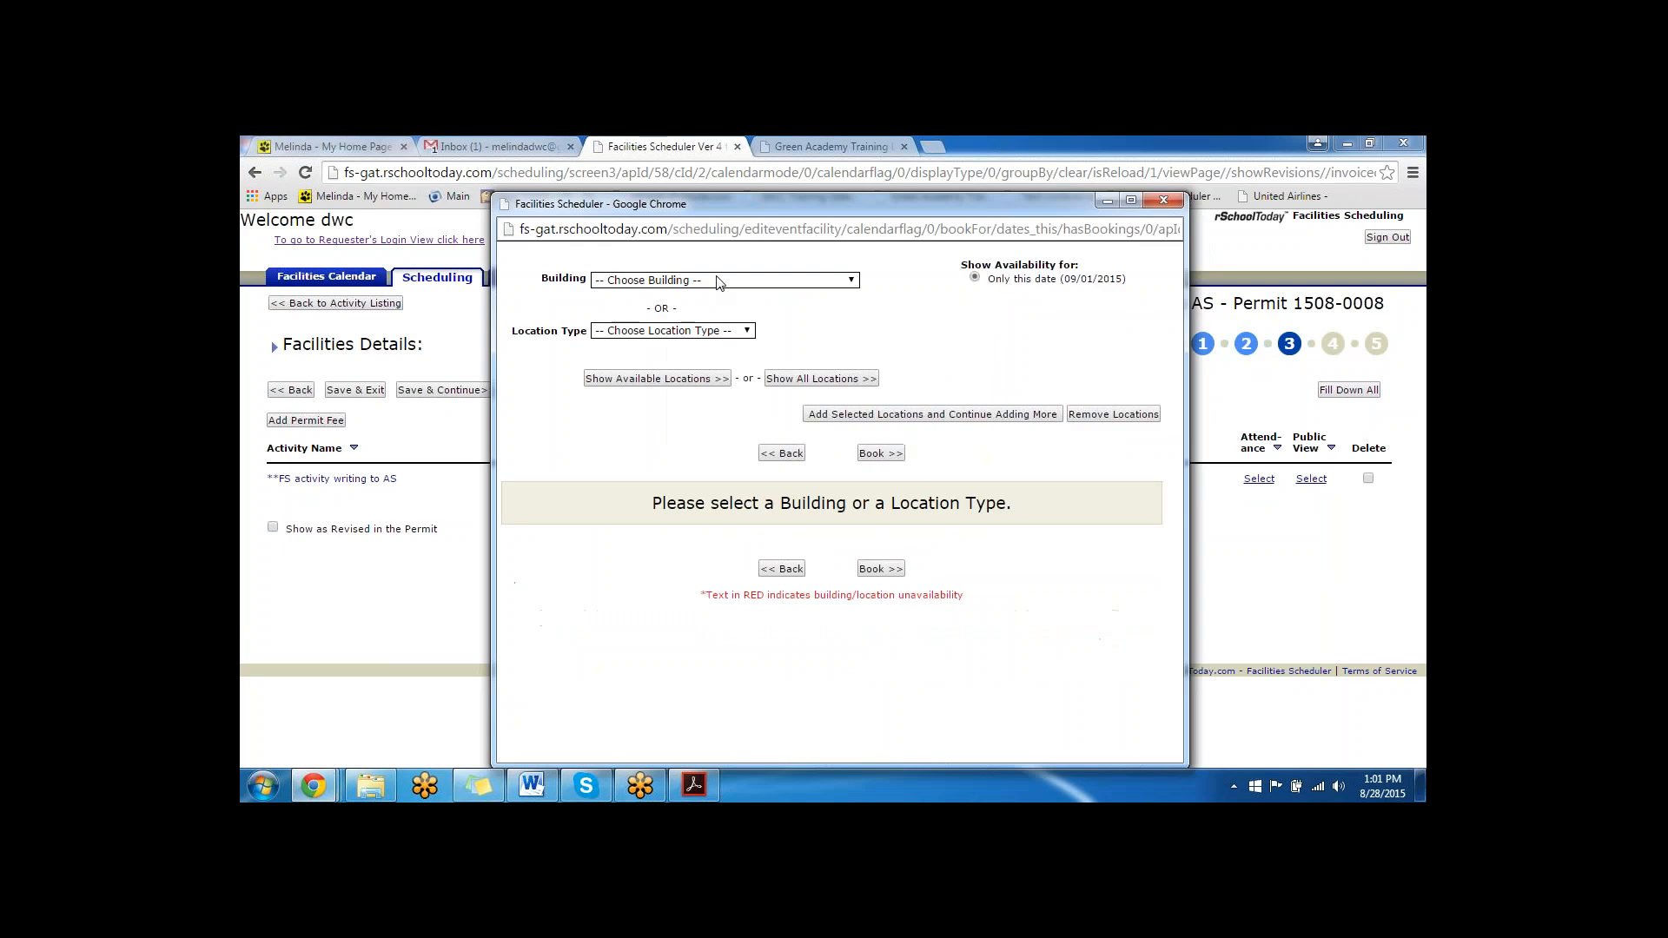
{"action": "left_click", "coordinate": [717, 282]}
{"action": "left_click", "coordinate": [701, 320]}
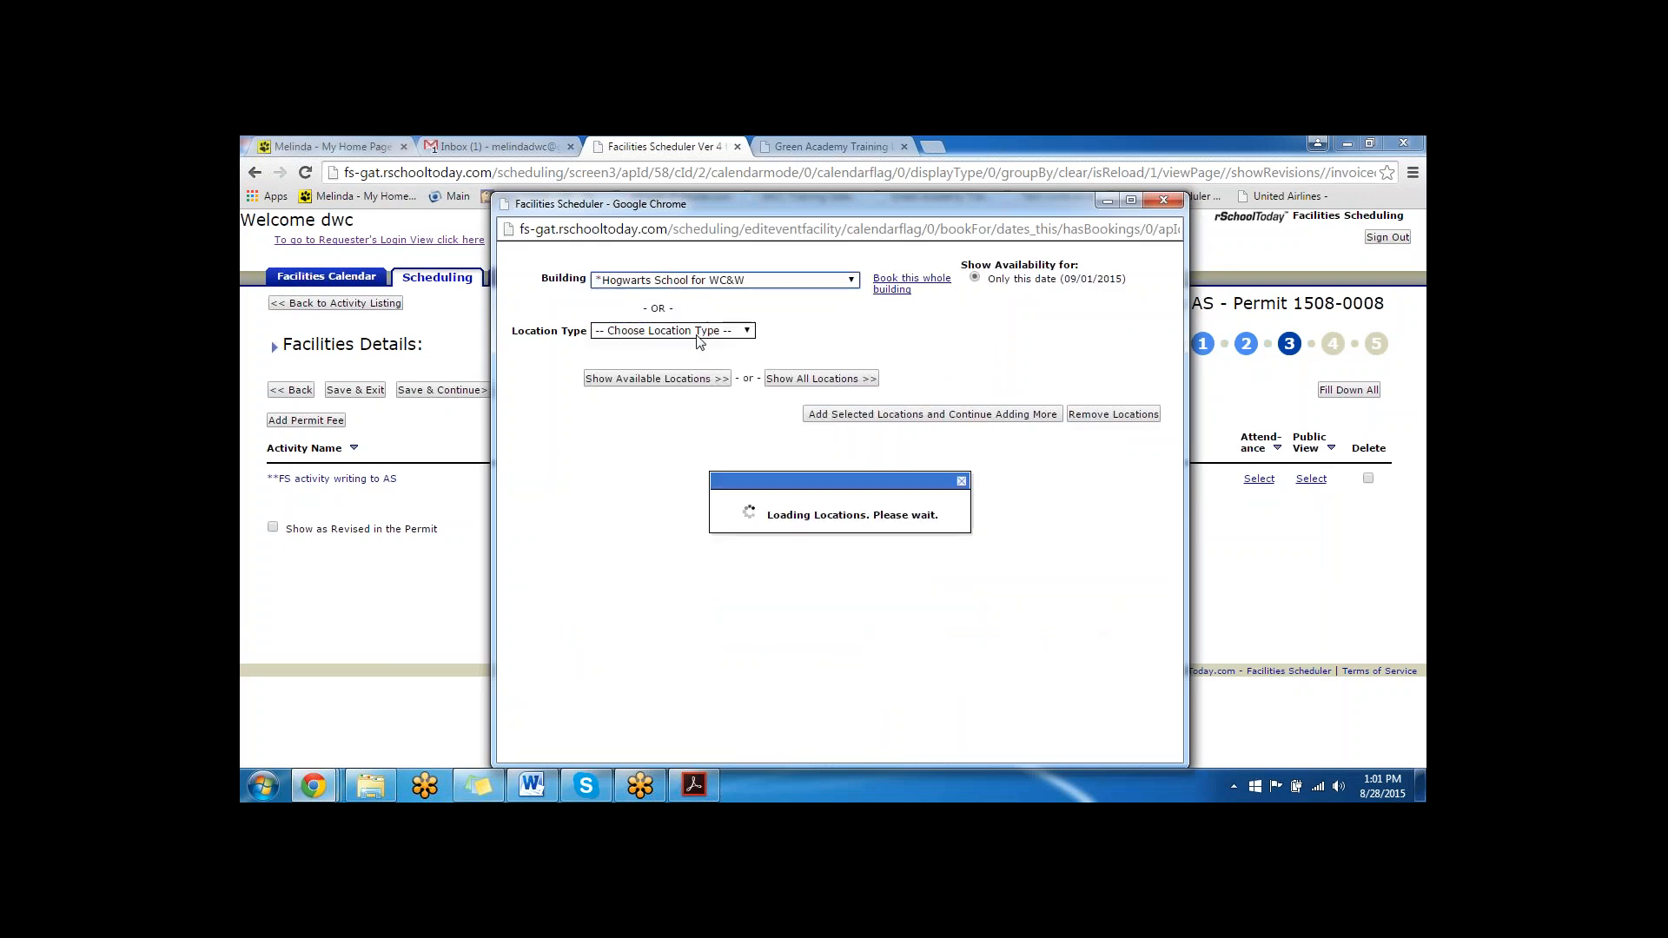
{"action": "left_click", "coordinate": [798, 340]}
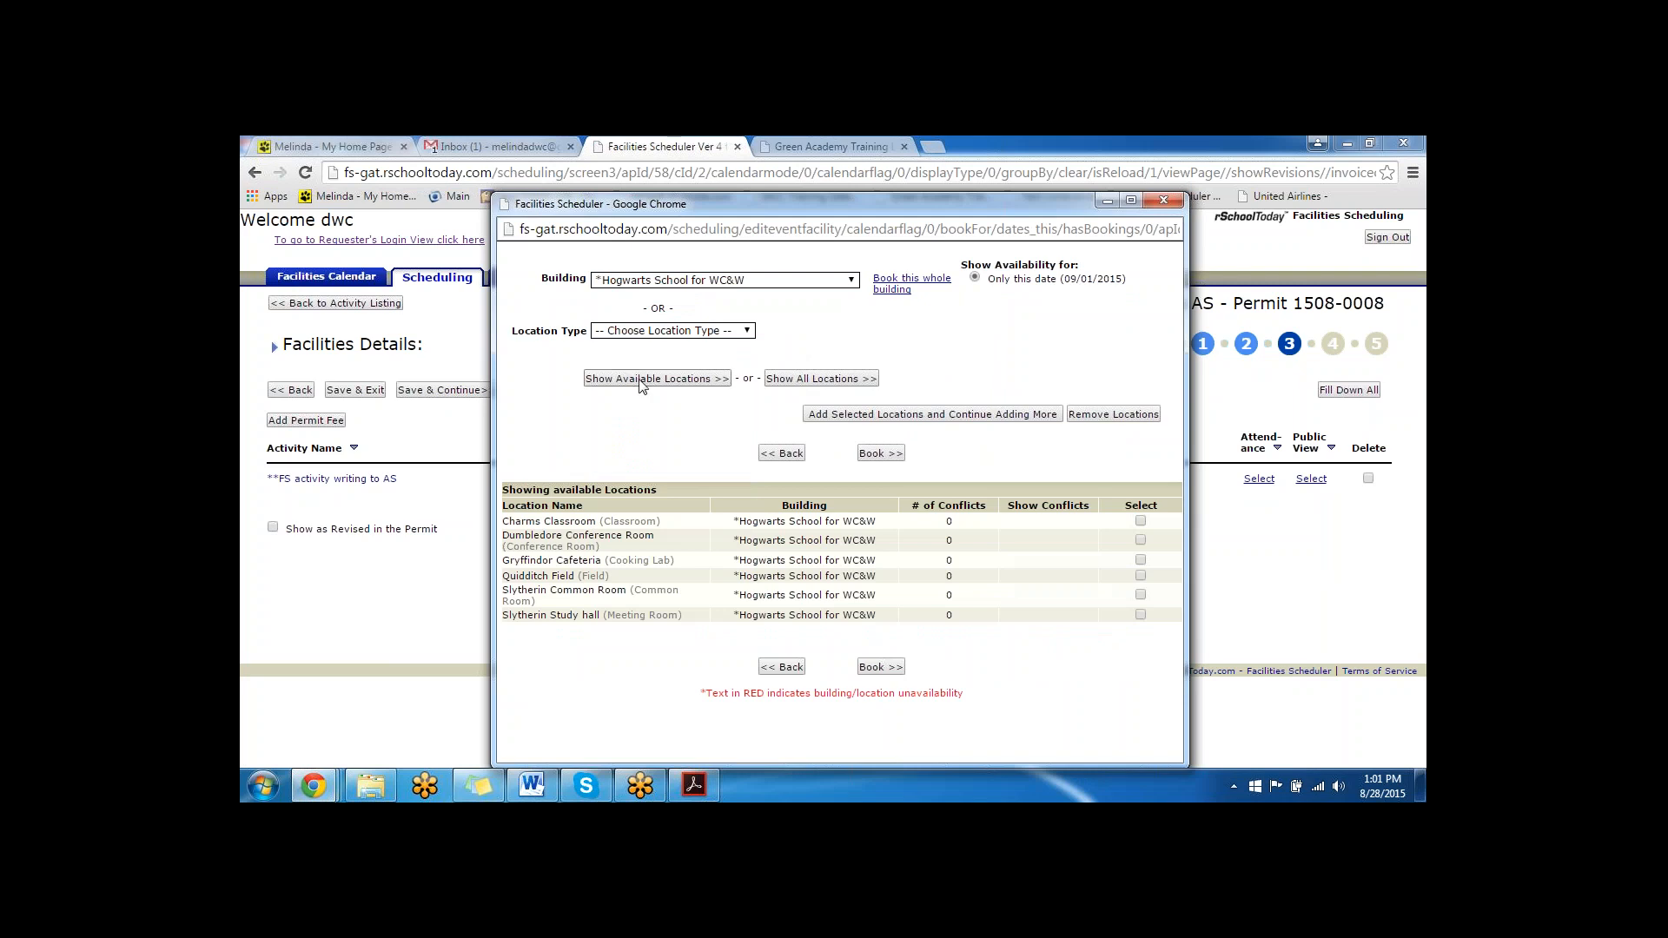
{"action": "left_click", "coordinate": [800, 383]}
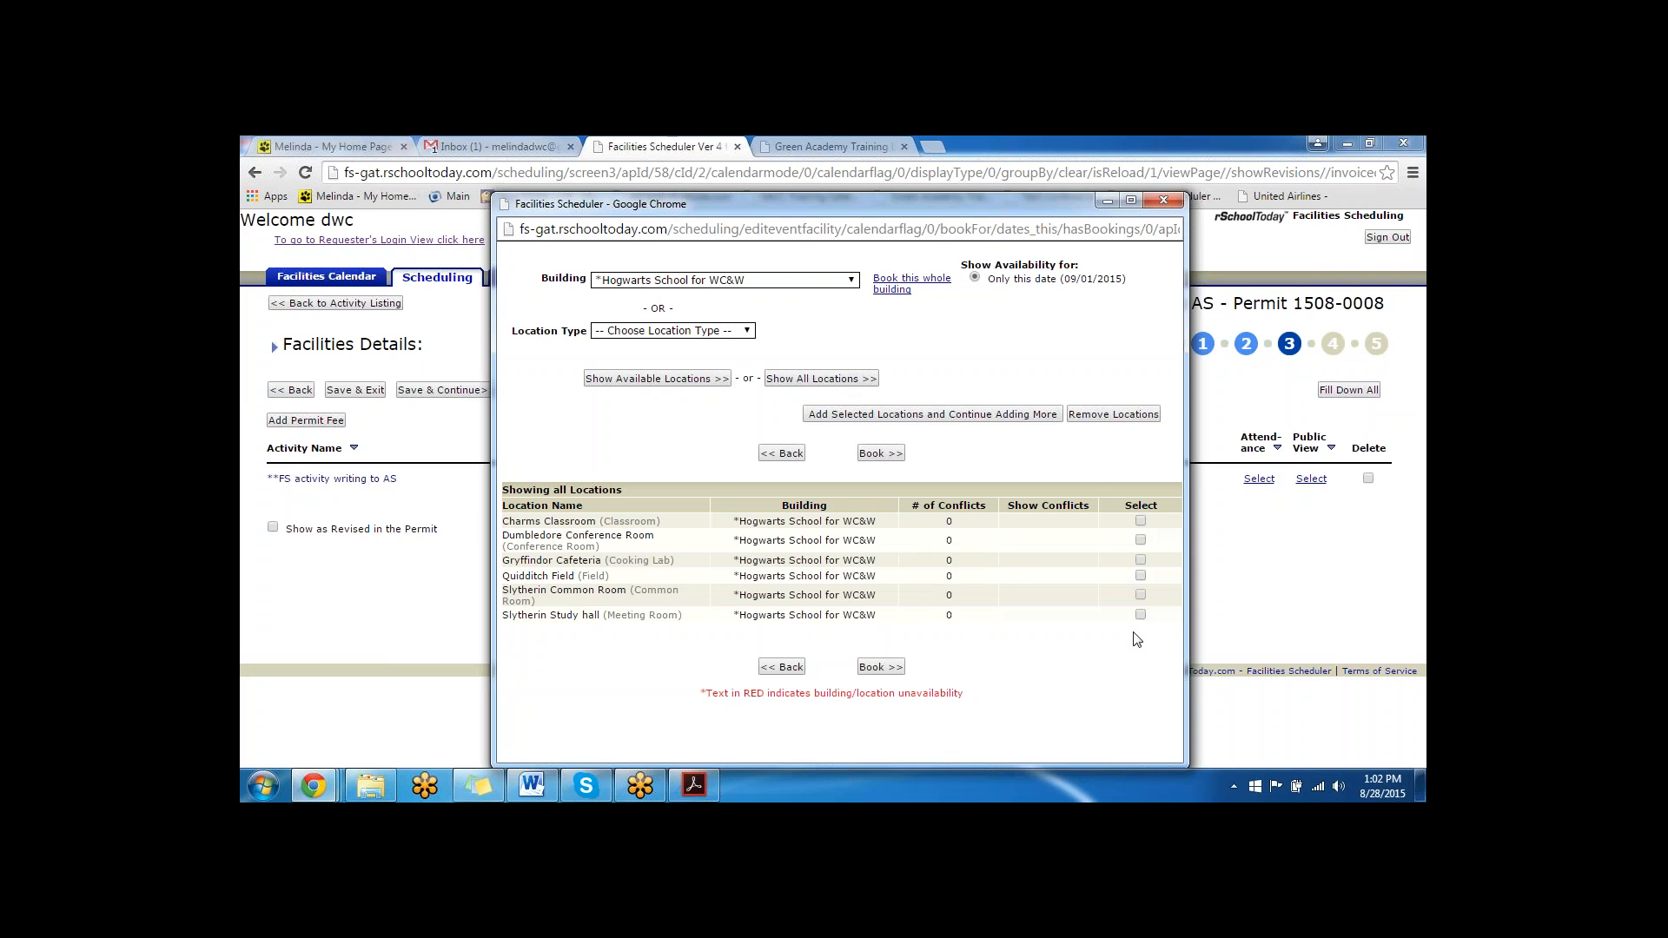
- Book the Charms Classroom at *Hogwarts School for WC&W for the event
{"action": "left_click", "coordinate": [1141, 521]}
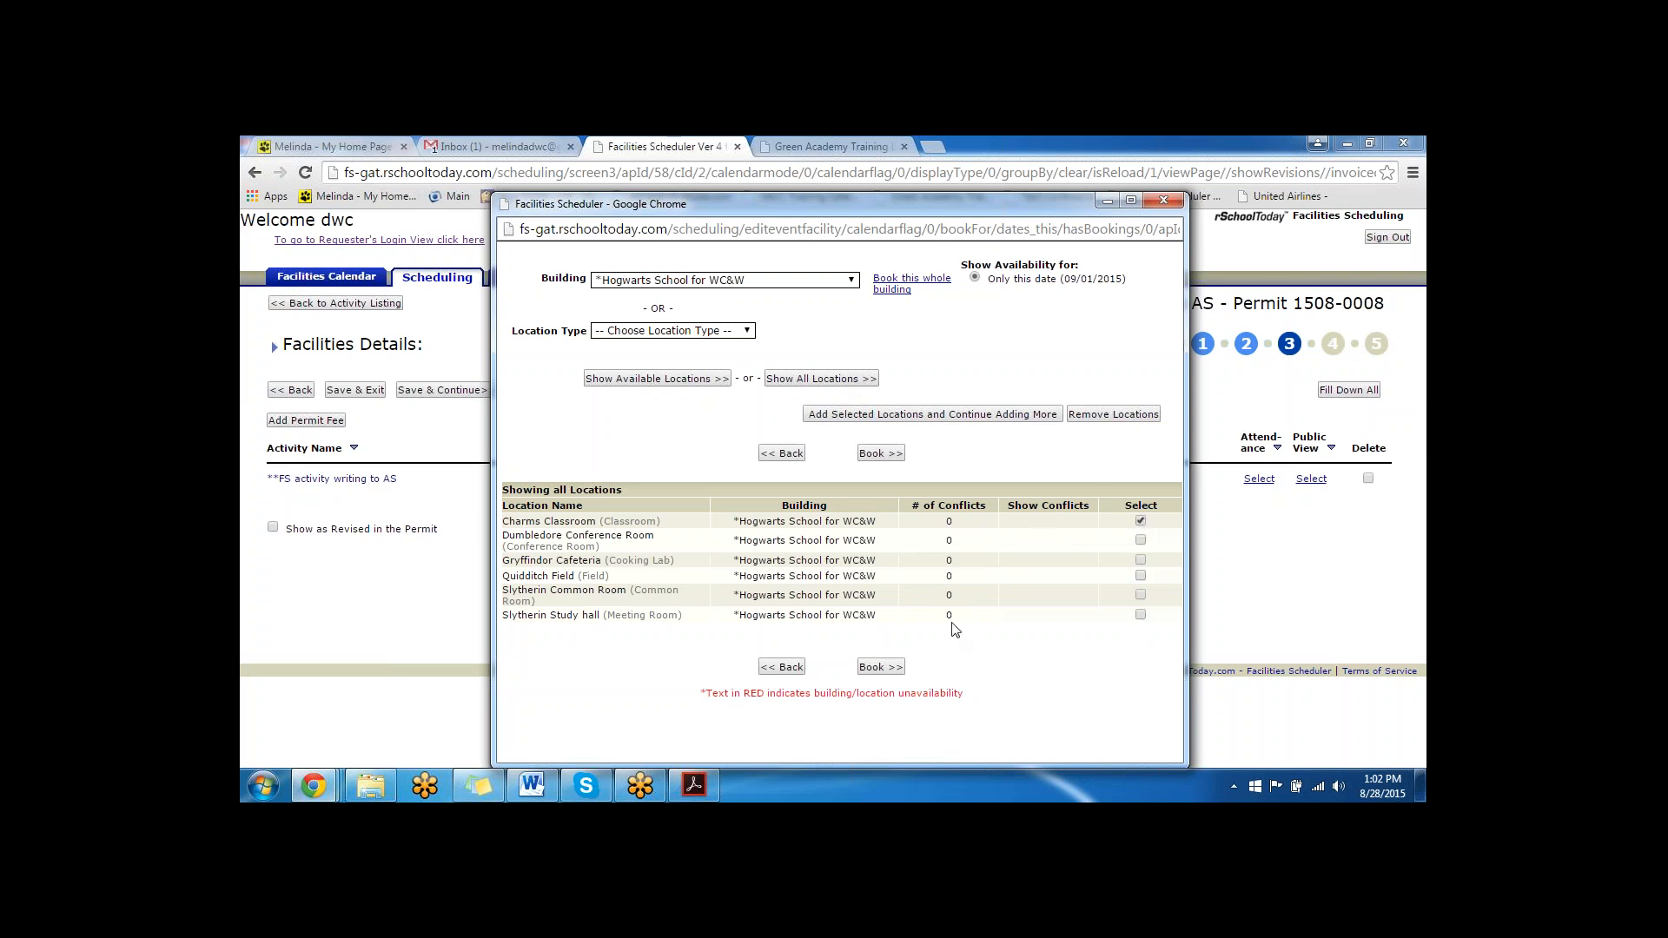
{"action": "left_click", "coordinate": [881, 667]}
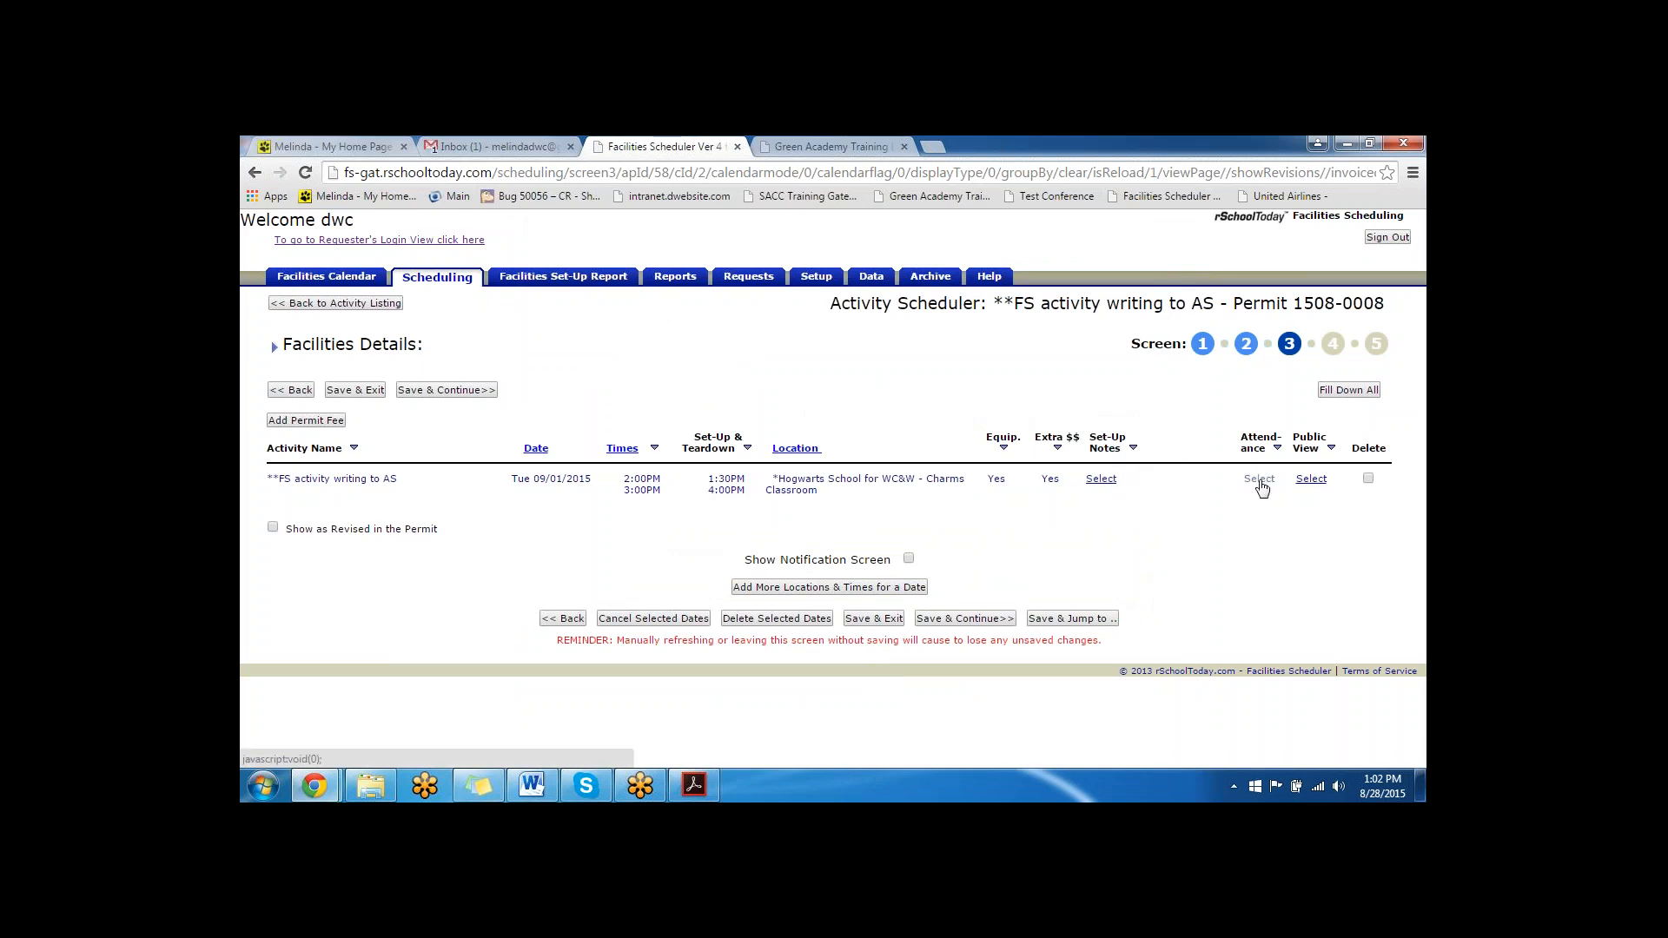
- Share the event with the Activity Scheduler category in its public view settings and make it an editable AS event
{"action": "left_click", "coordinate": [1310, 479]}
{"action": "scroll", "coordinate": [844, 393], "scroll_direction": "down", "scroll_amount": 3}
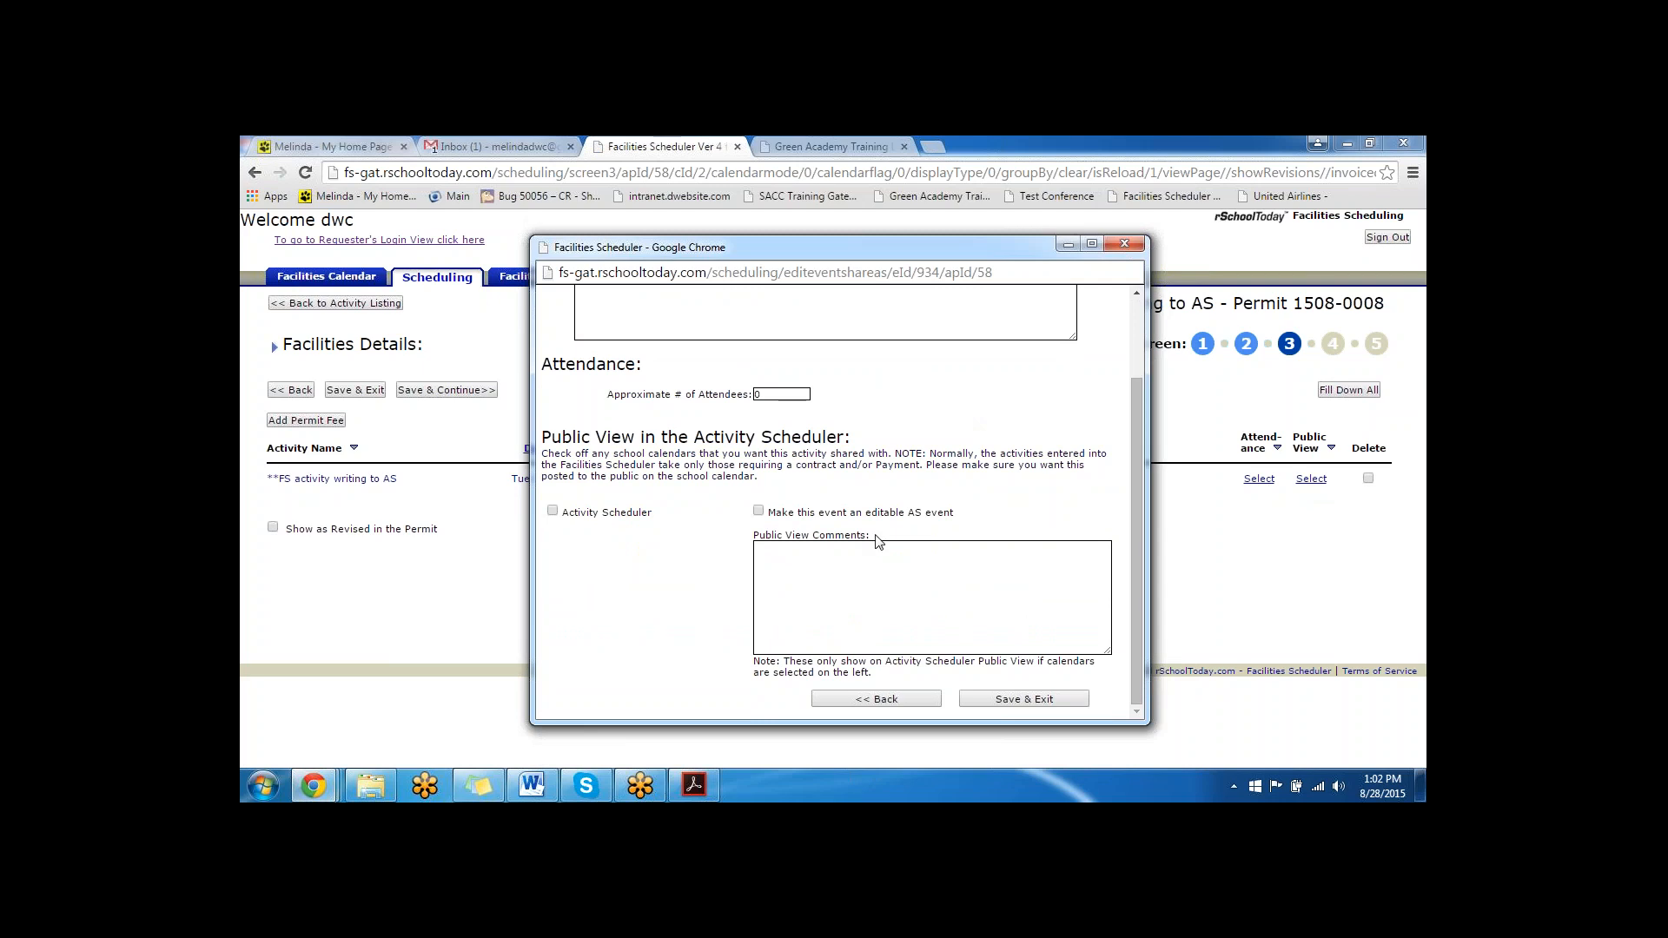
{"action": "left_click", "coordinate": [552, 512]}
{"action": "left_click_drag", "start_coordinate": [960, 513], "coordinate": [768, 522]}
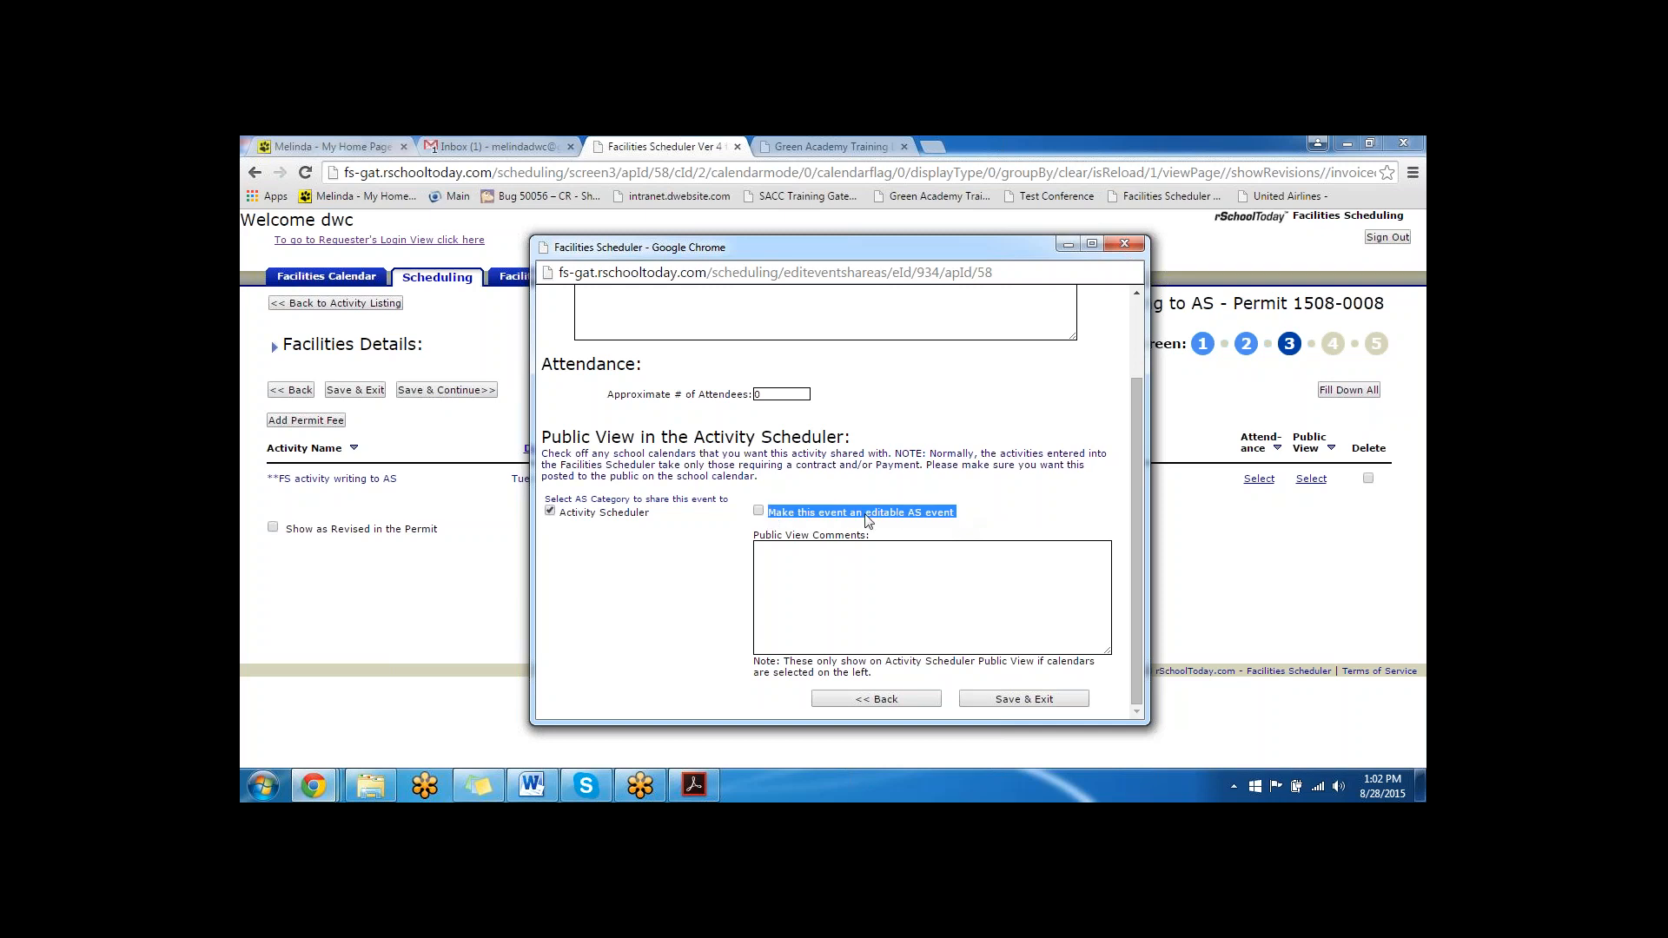
{"action": "left_click", "coordinate": [759, 511]}
- Enter the public view comment "TEST ACTIVITY FOR", a person's name and "Special trainign", and save the public view settings
{"action": "left_click", "coordinate": [991, 595]}
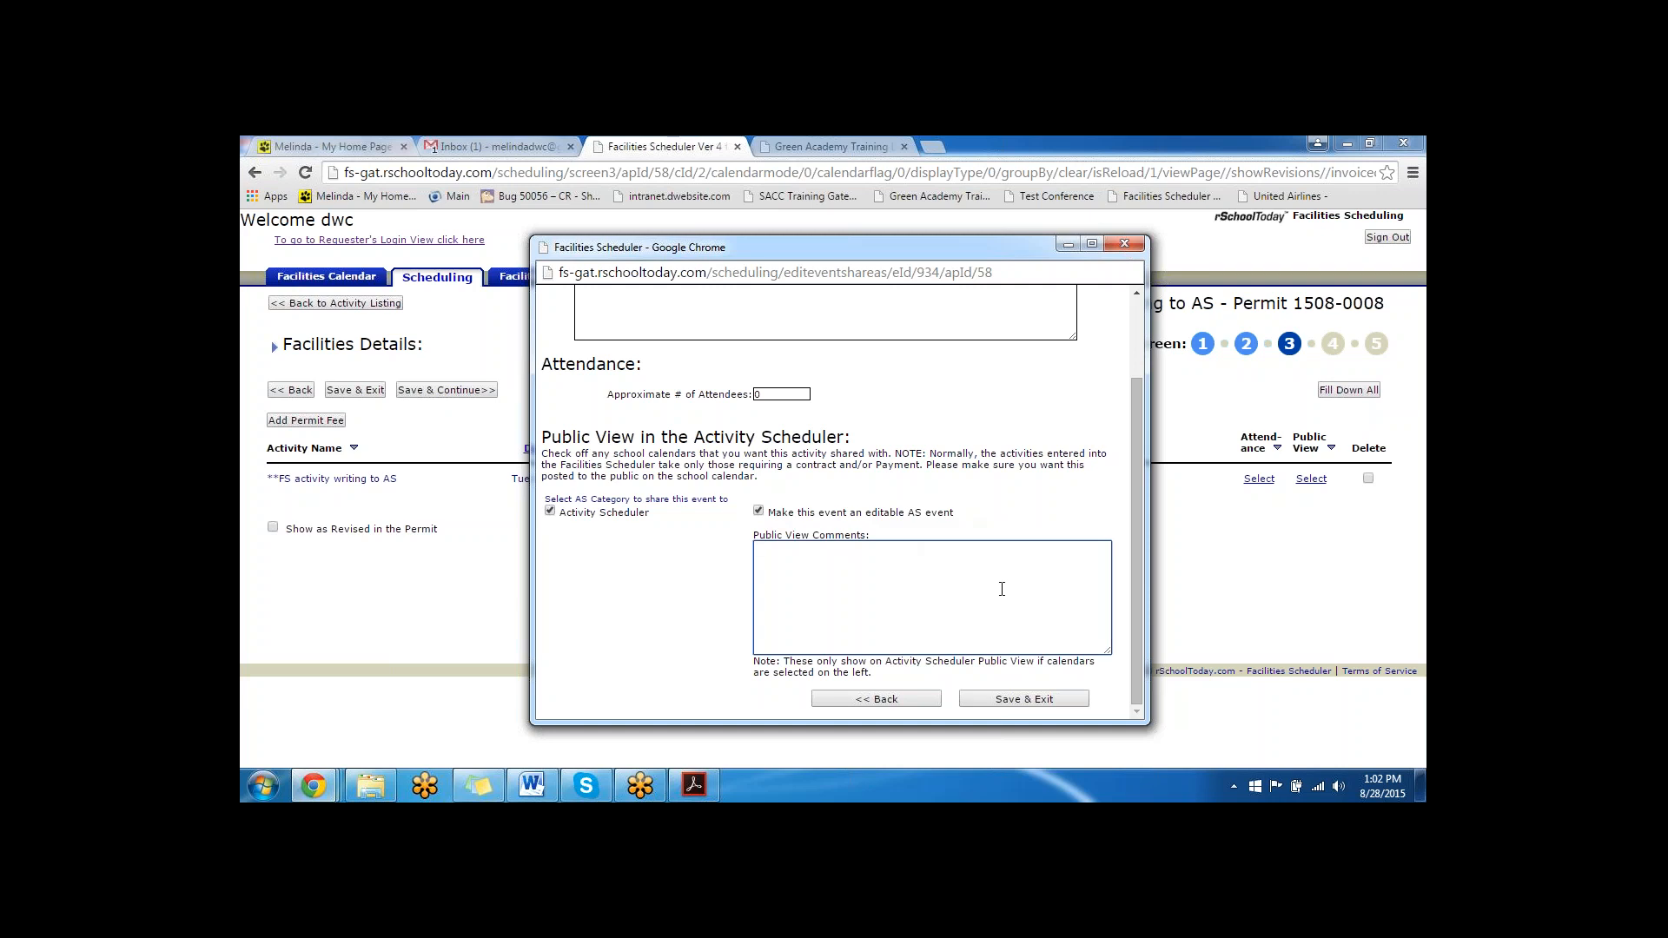
{"action": "type", "text": "TEST ACTIVITY FOR BOBS Special trainign"}
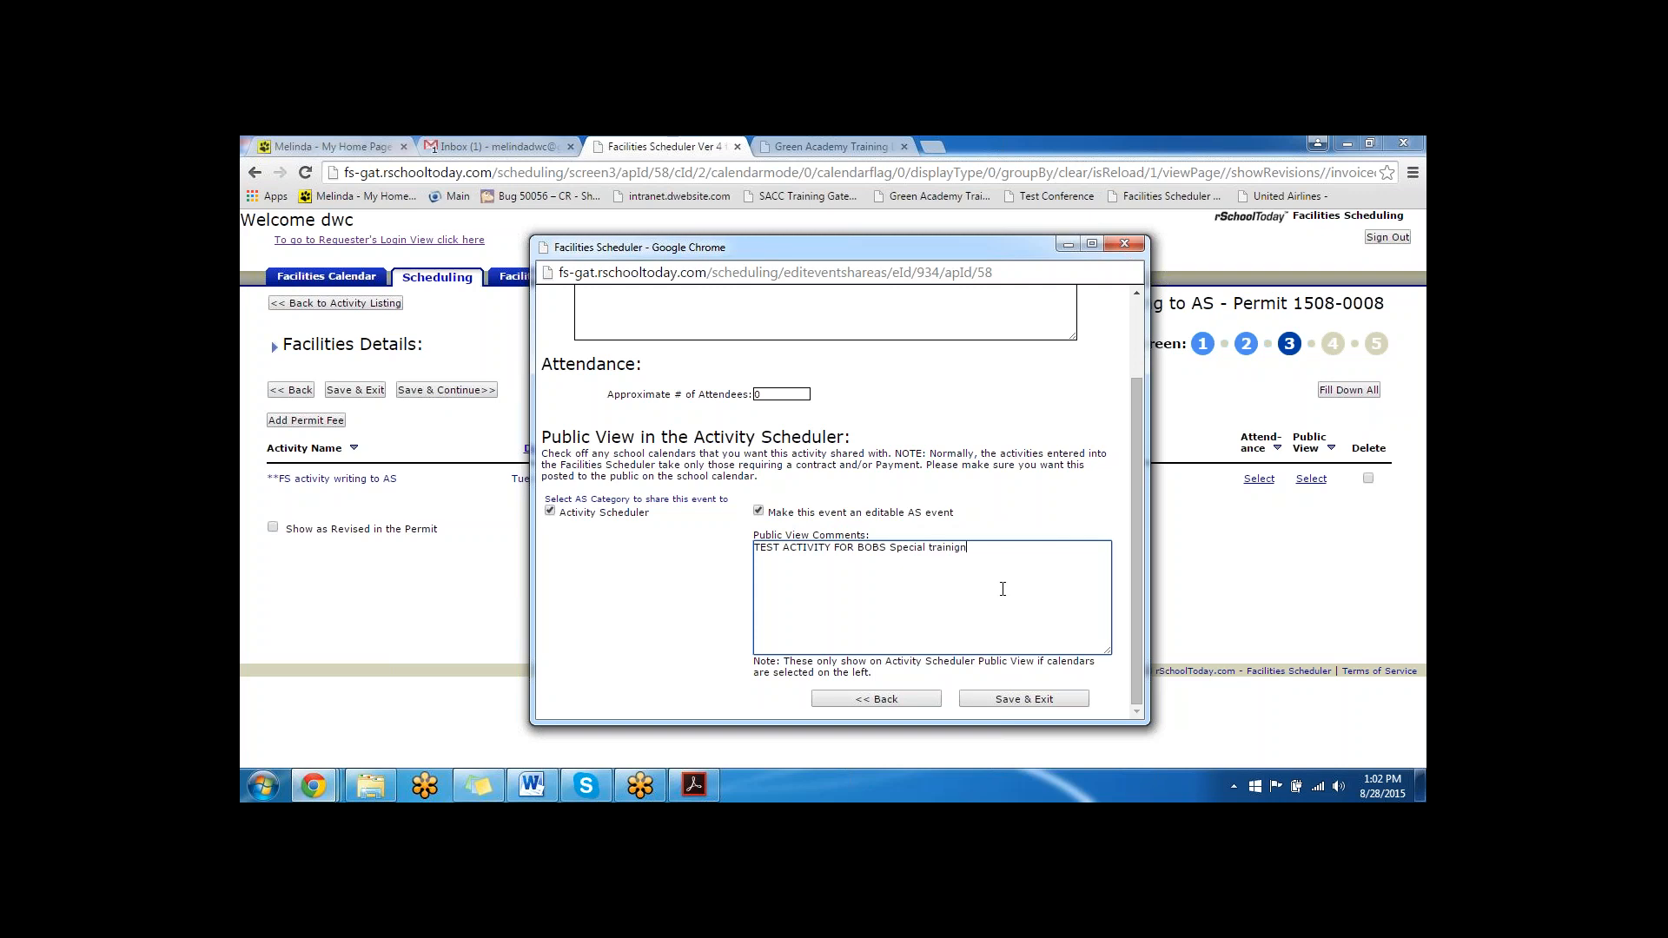
{"action": "left_click", "coordinate": [1028, 700]}
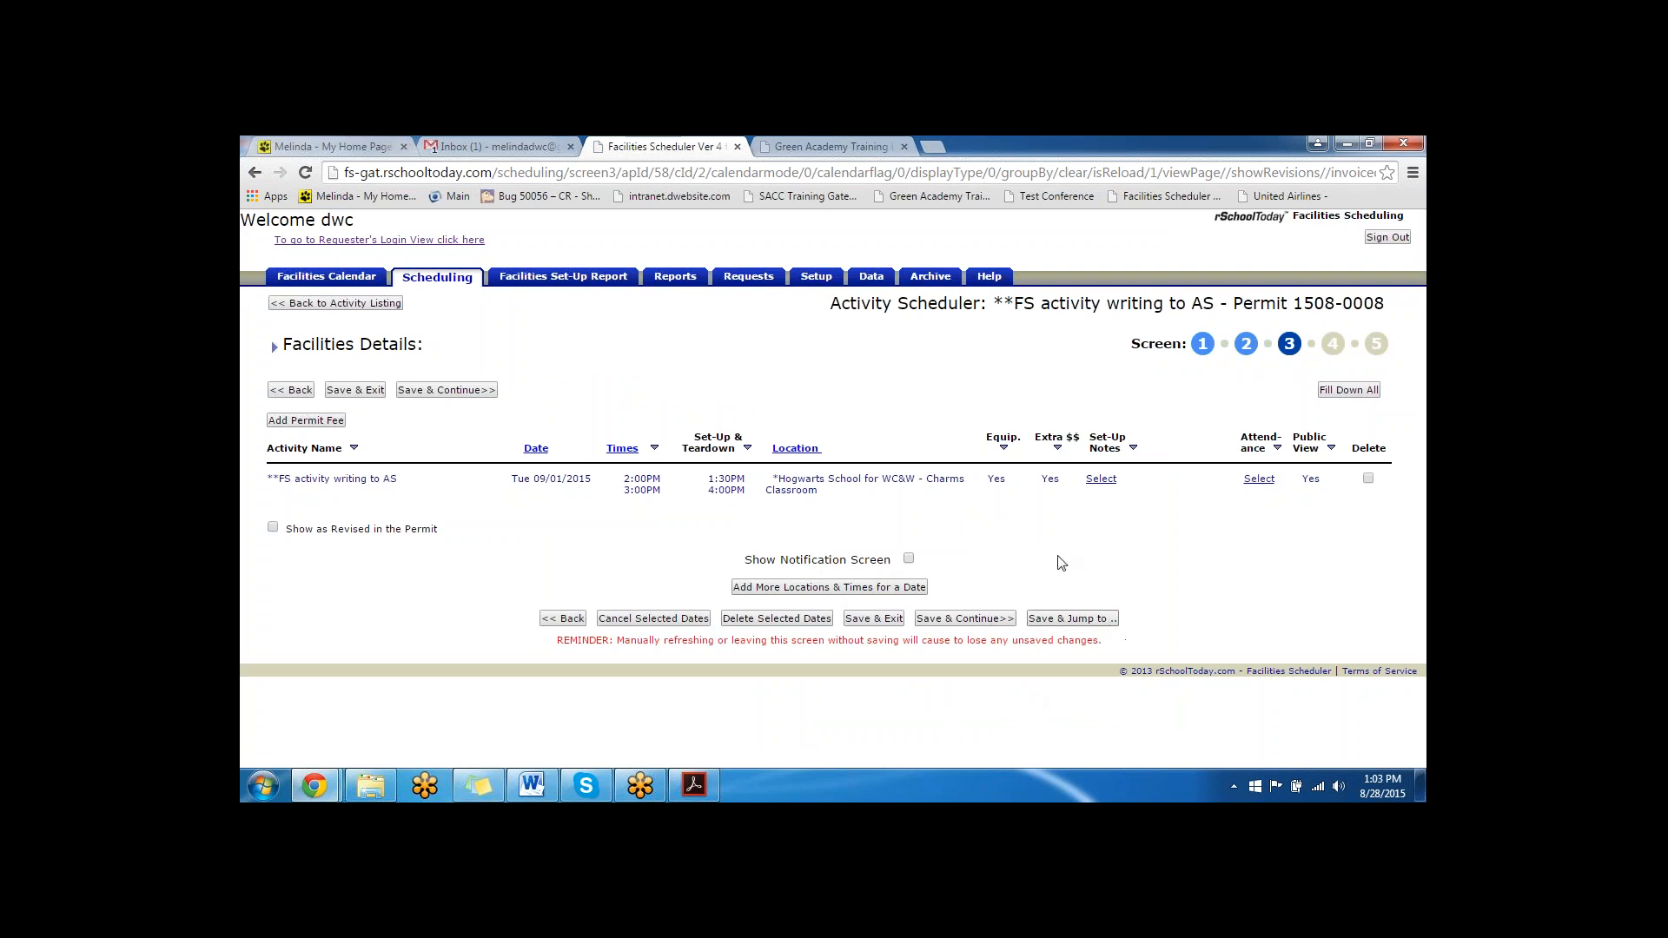
- Save the facilities details, continue to the contract, and try to send it electronically so the client's setup opens
{"action": "left_click", "coordinate": [948, 620]}
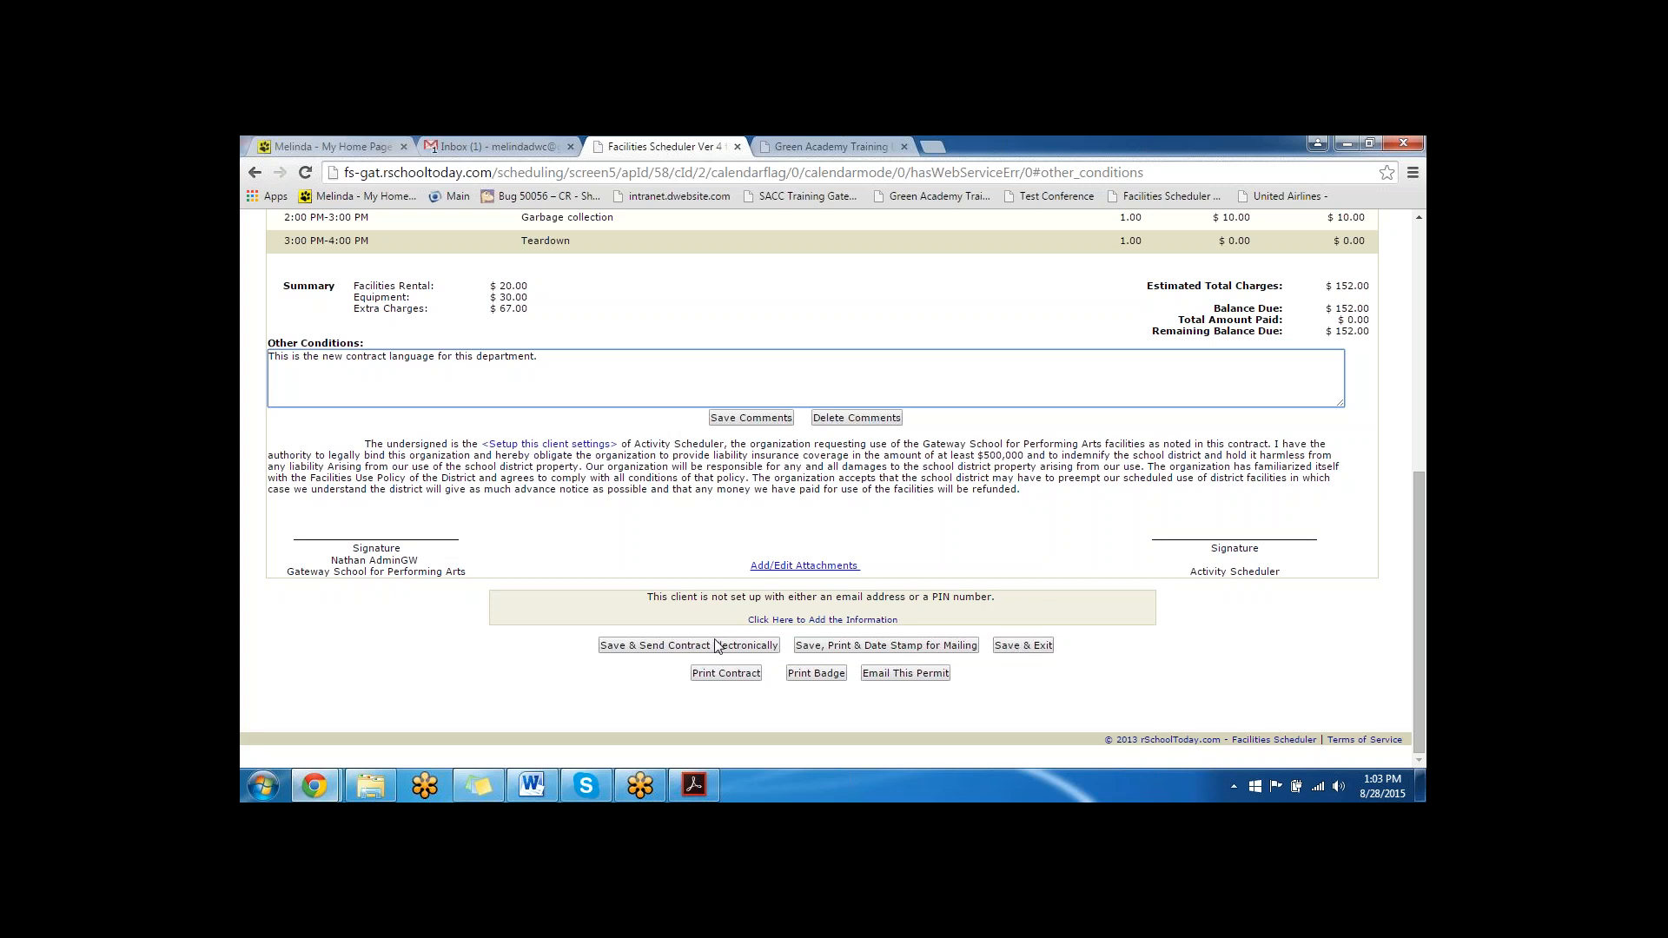
{"action": "left_click", "coordinate": [767, 646]}
{"action": "left_click", "coordinate": [869, 338]}
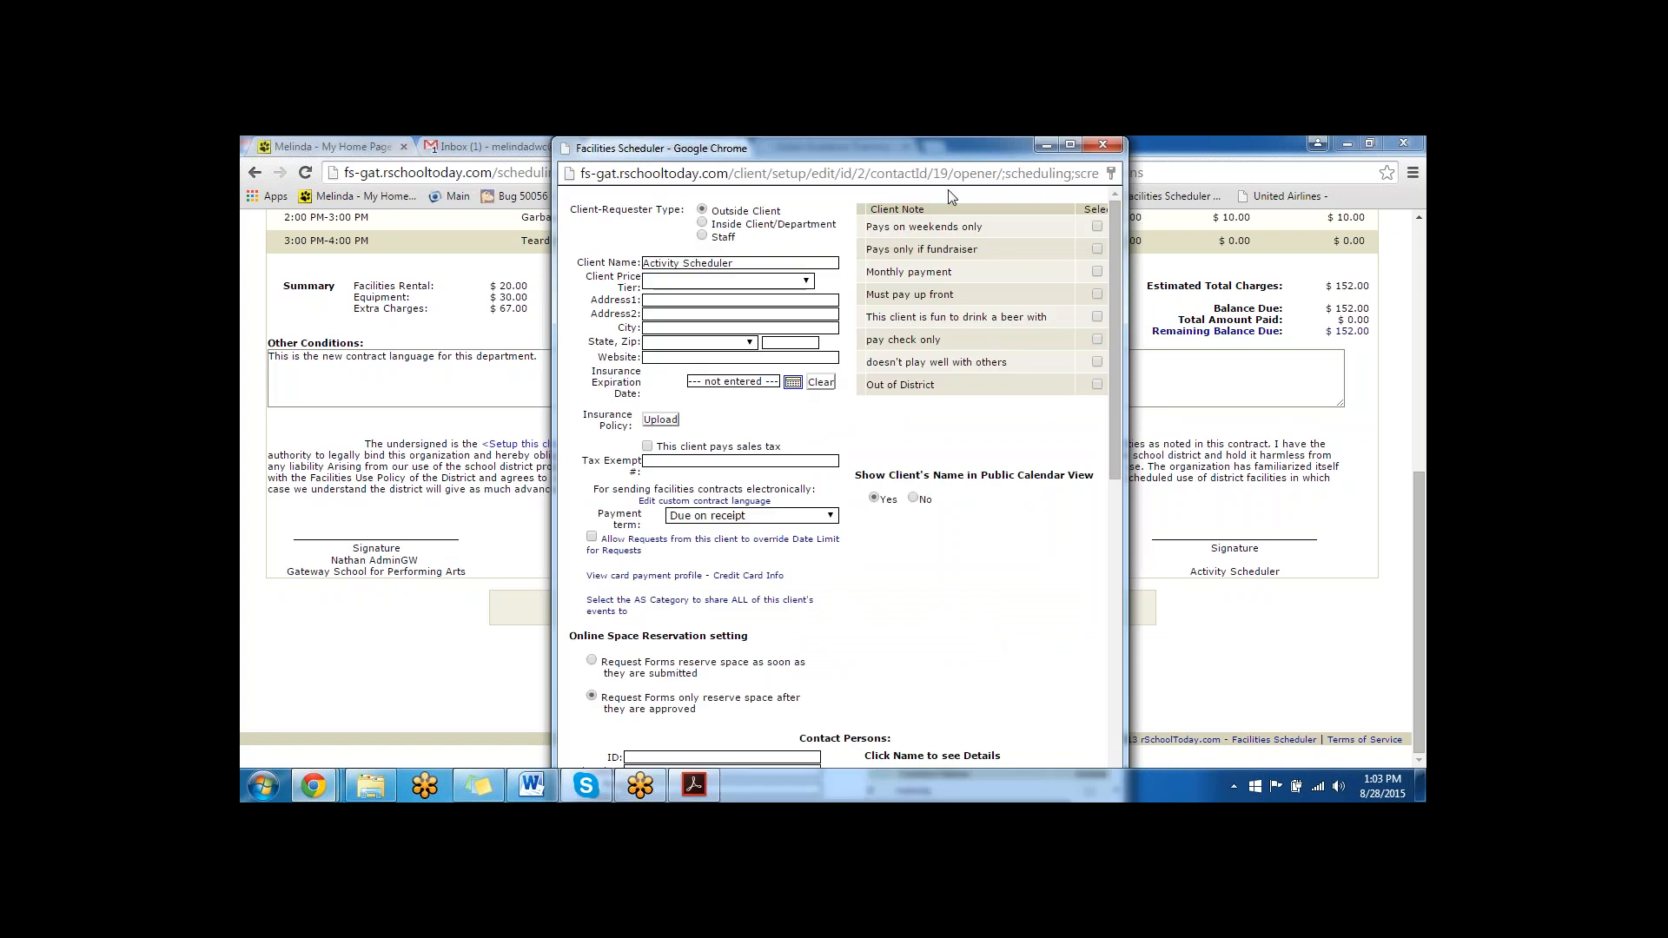
- Assign a PIN to the Activity Scheduler client's primary contact
{"action": "scroll", "coordinate": [912, 546], "scroll_direction": "down", "scroll_amount": 10}
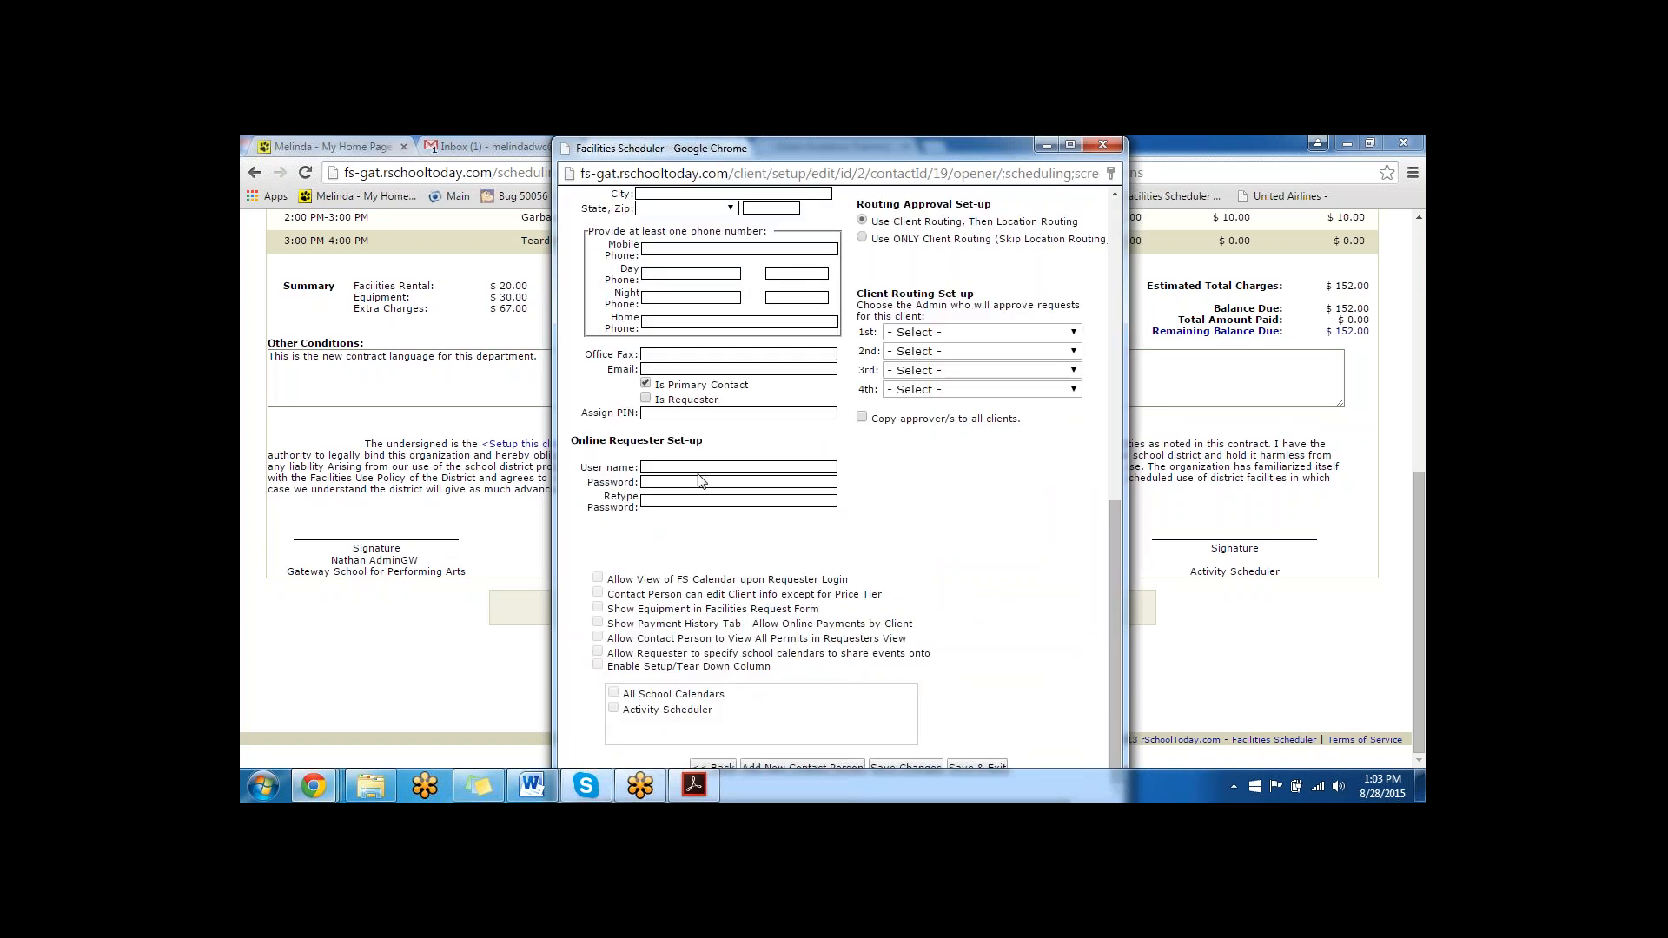
{"action": "left_click", "coordinate": [664, 414]}
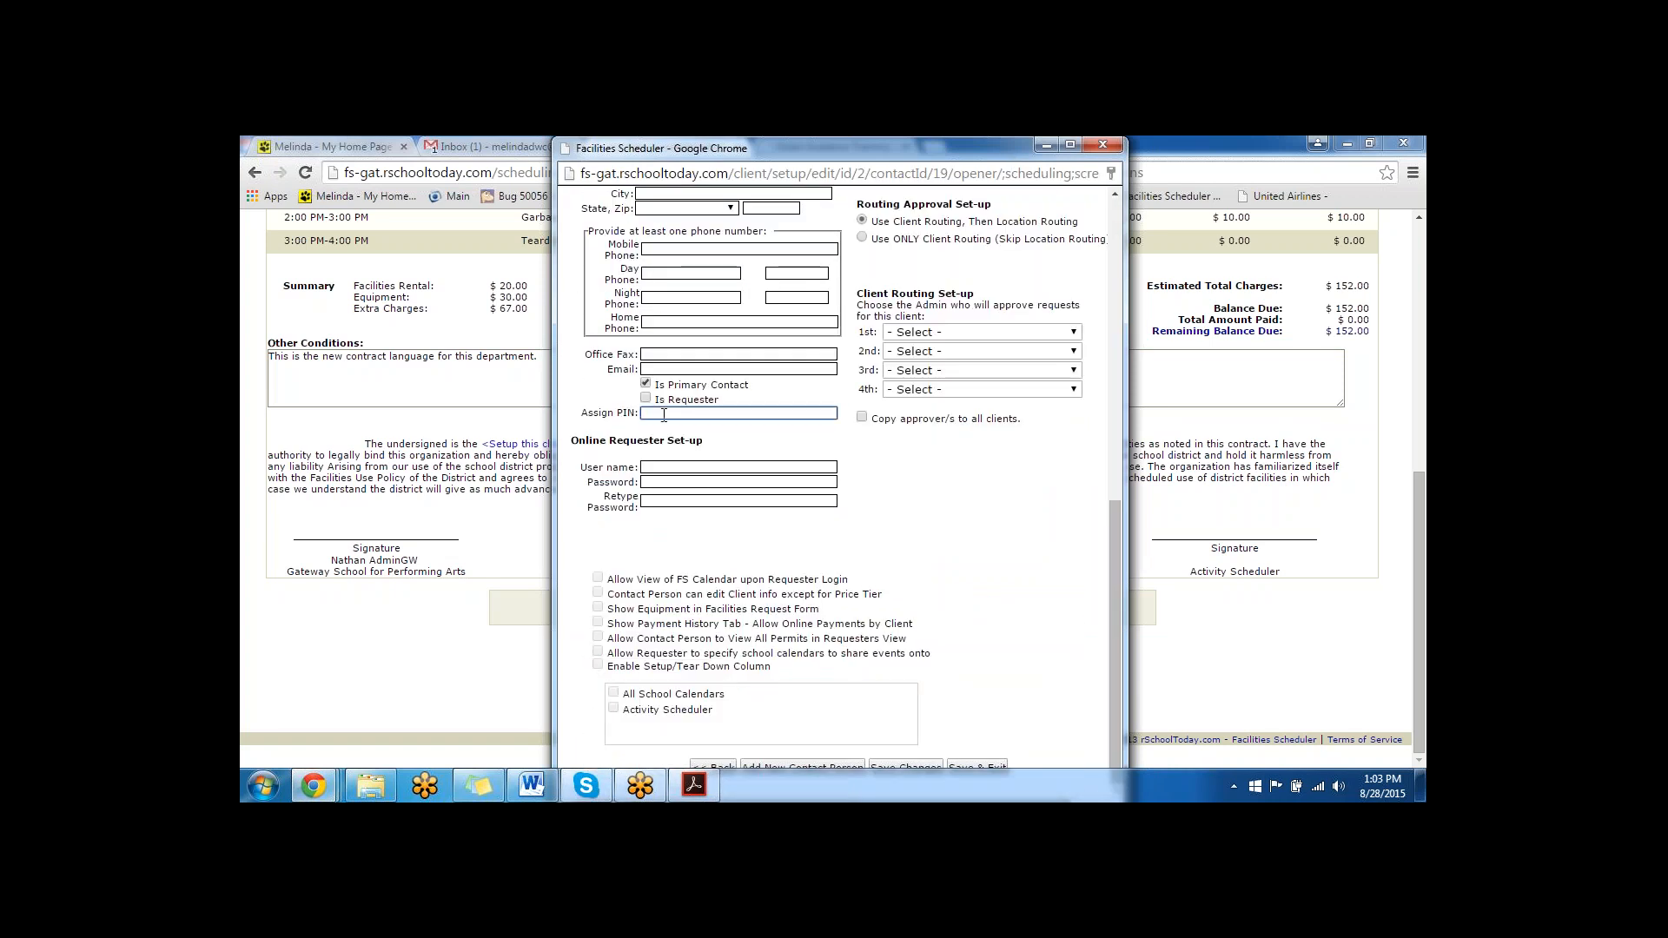
{"action": "type", "text": "1234"}
- Fill in the contact's e-mail from the autofill suggestion, completing the address and the mobile, day, night and home phone fields
{"action": "left_click", "coordinate": [664, 367]}
{"action": "type", "text": "meli"}
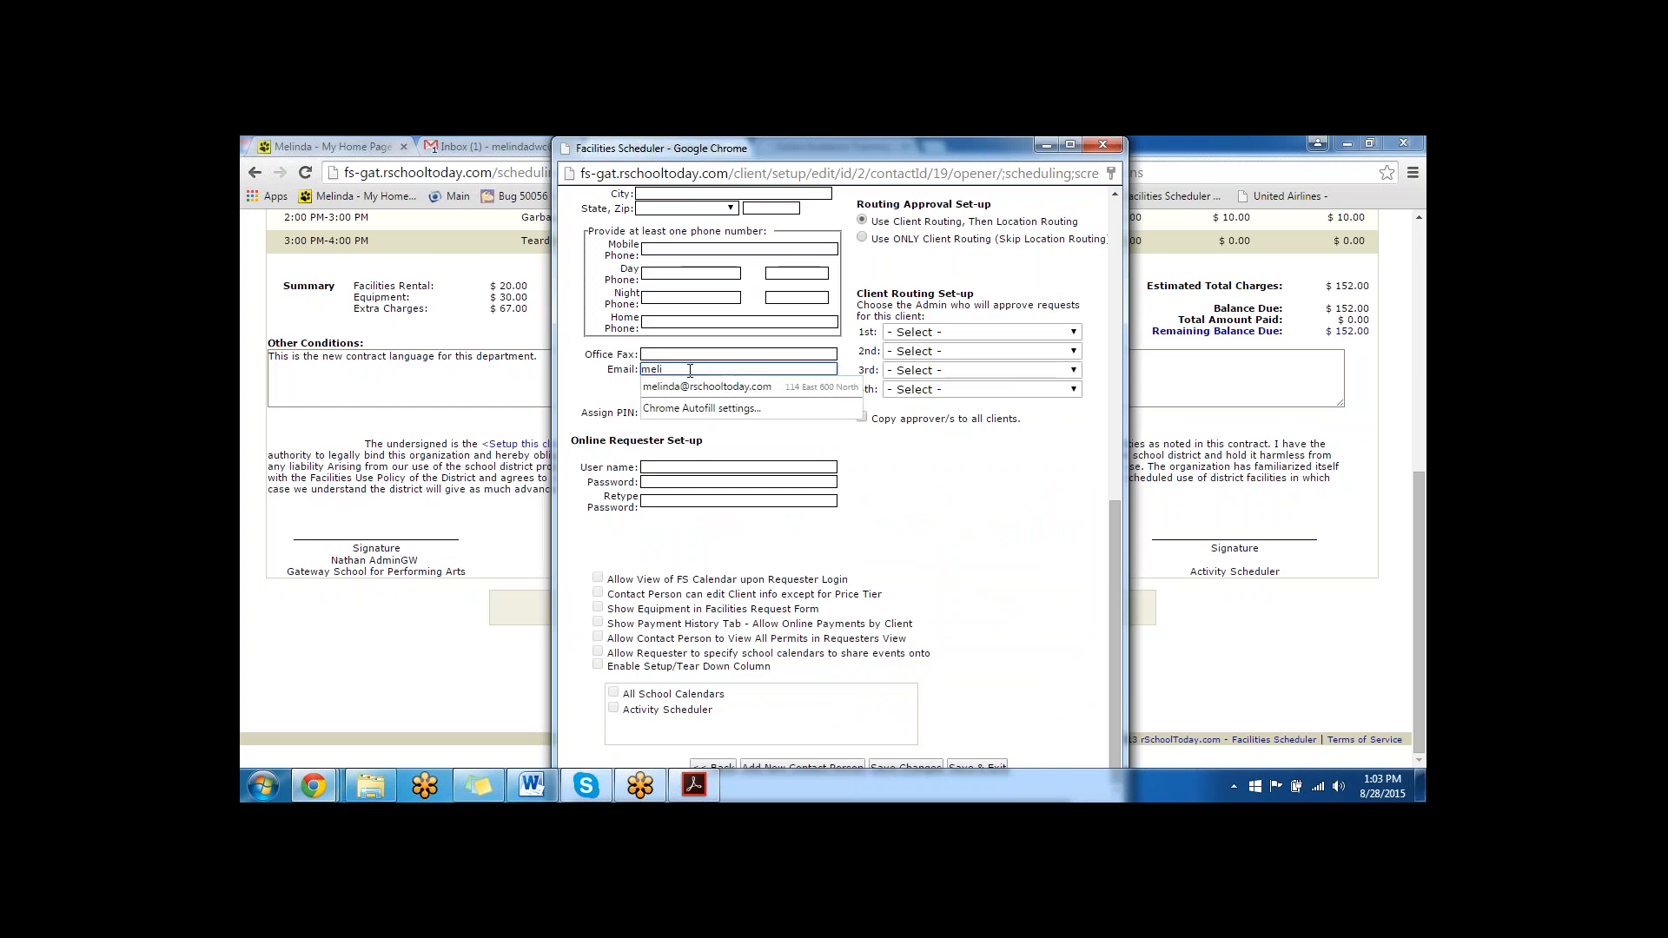
{"action": "key", "text": "Down"}
{"action": "key", "text": "Return"}
{"action": "left_click", "coordinate": [666, 252]}
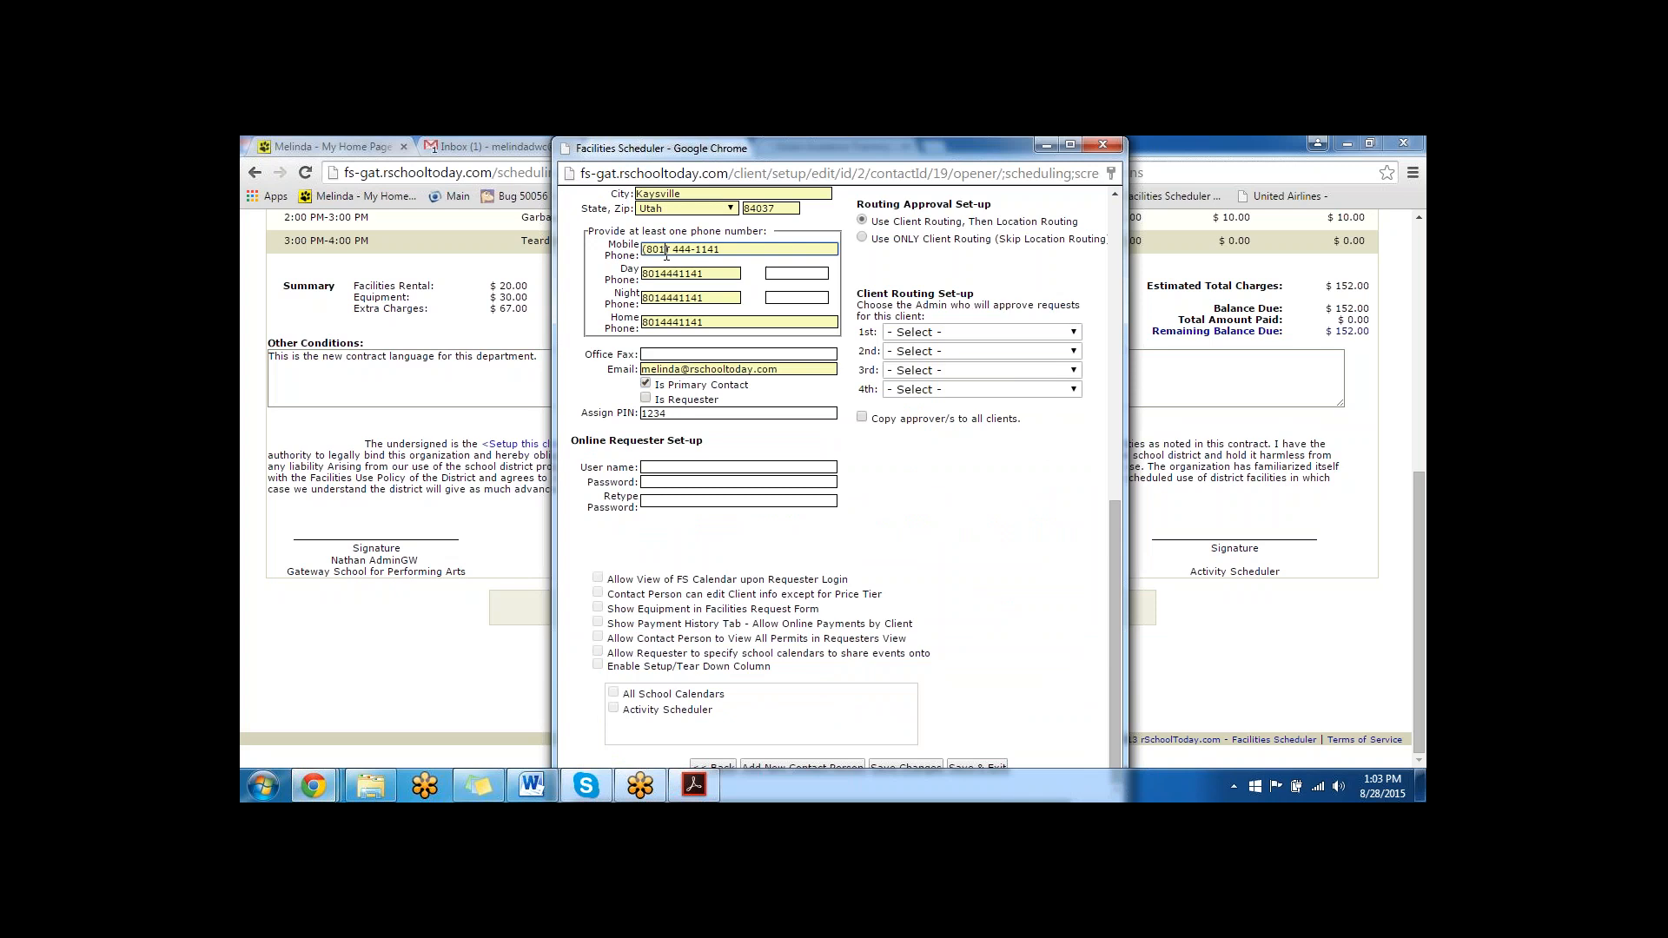
{"action": "left_click", "coordinate": [667, 274]}
{"action": "left_click", "coordinate": [665, 298]}
{"action": "left_click", "coordinate": [668, 323]}
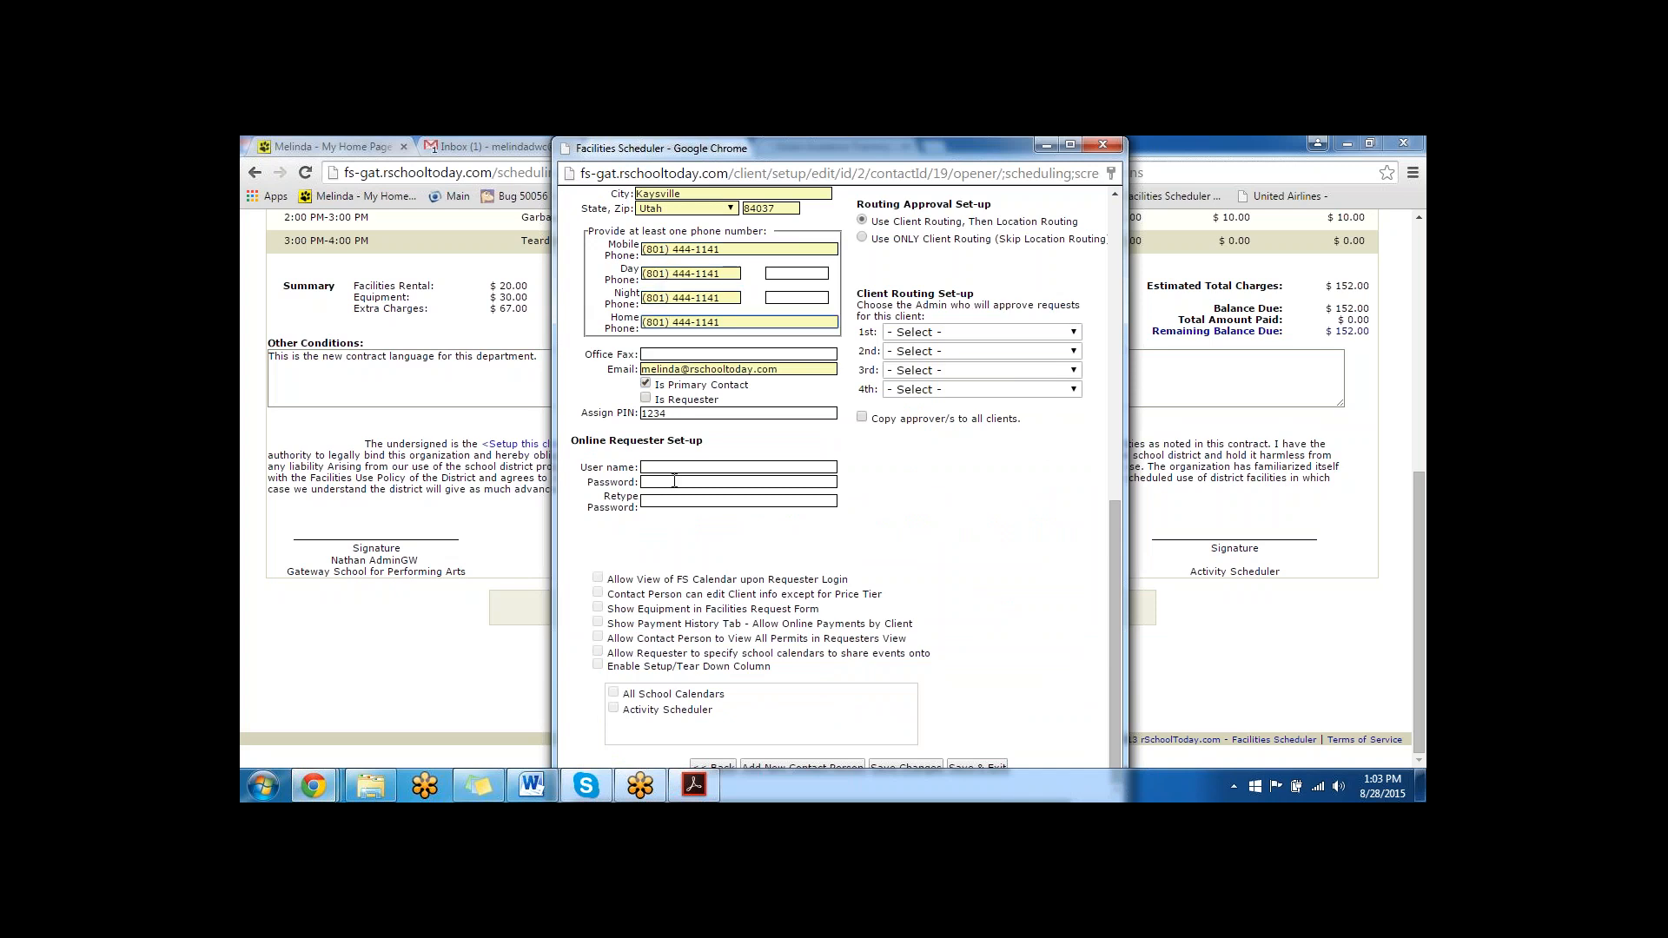
- Enter the contact's online requester user name and enter and retype the account password
{"action": "left_click", "coordinate": [680, 467]}
{"action": "type", "text": "mel"}
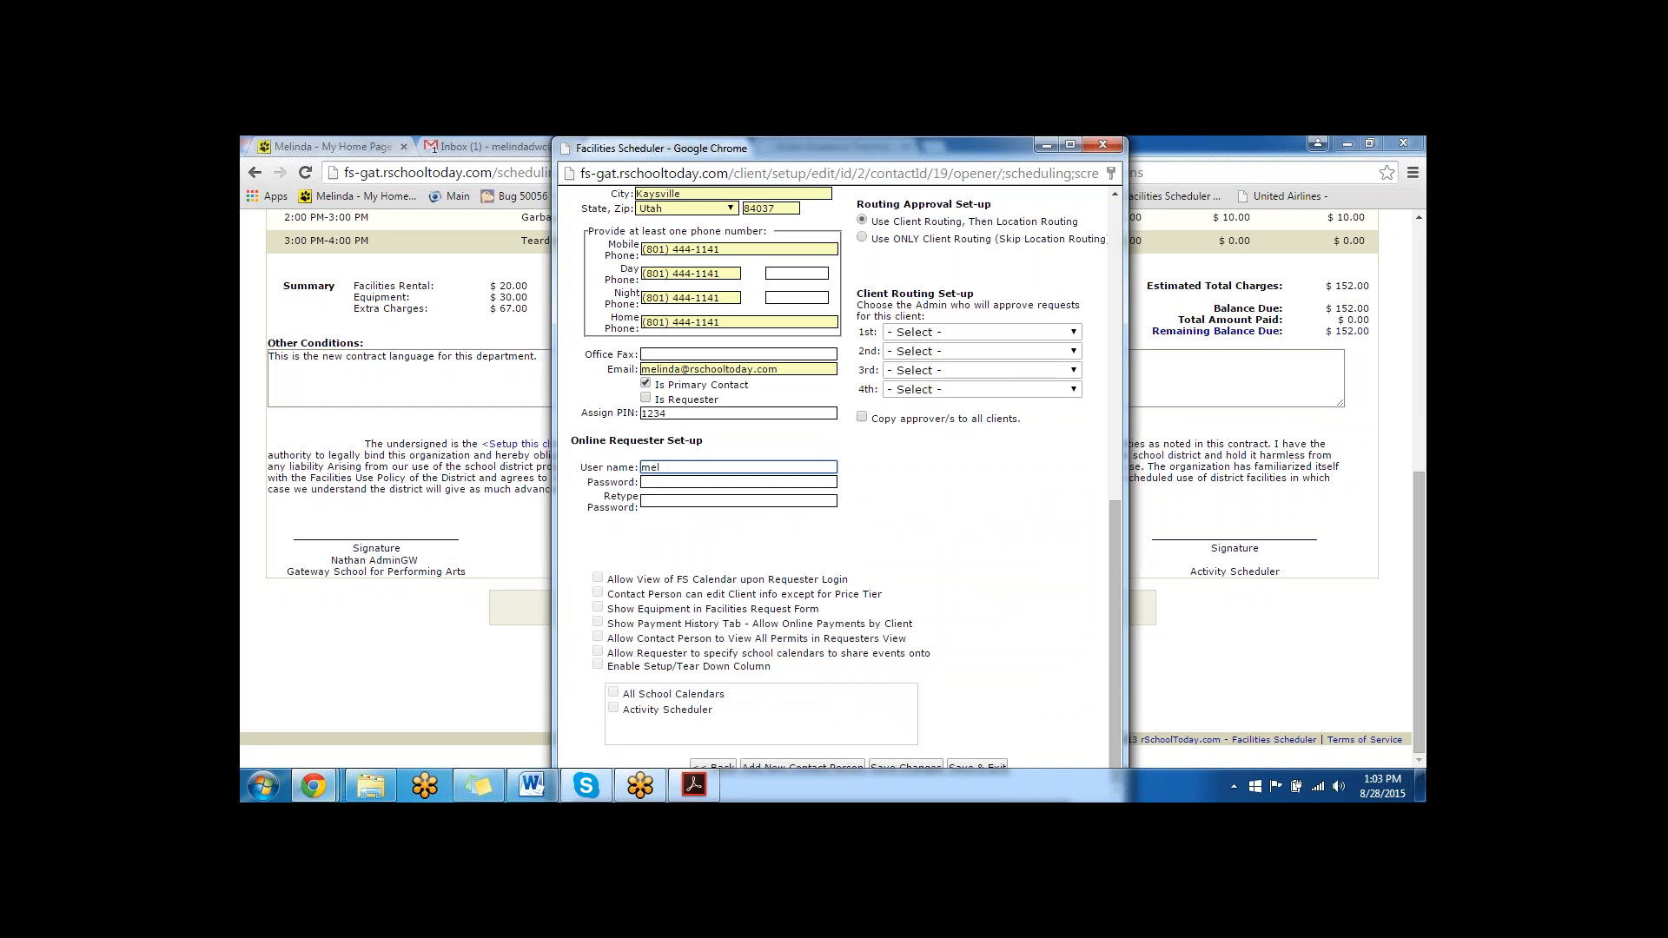
{"action": "type", "text": "fina AS"}
{"action": "key", "text": "Tab"}
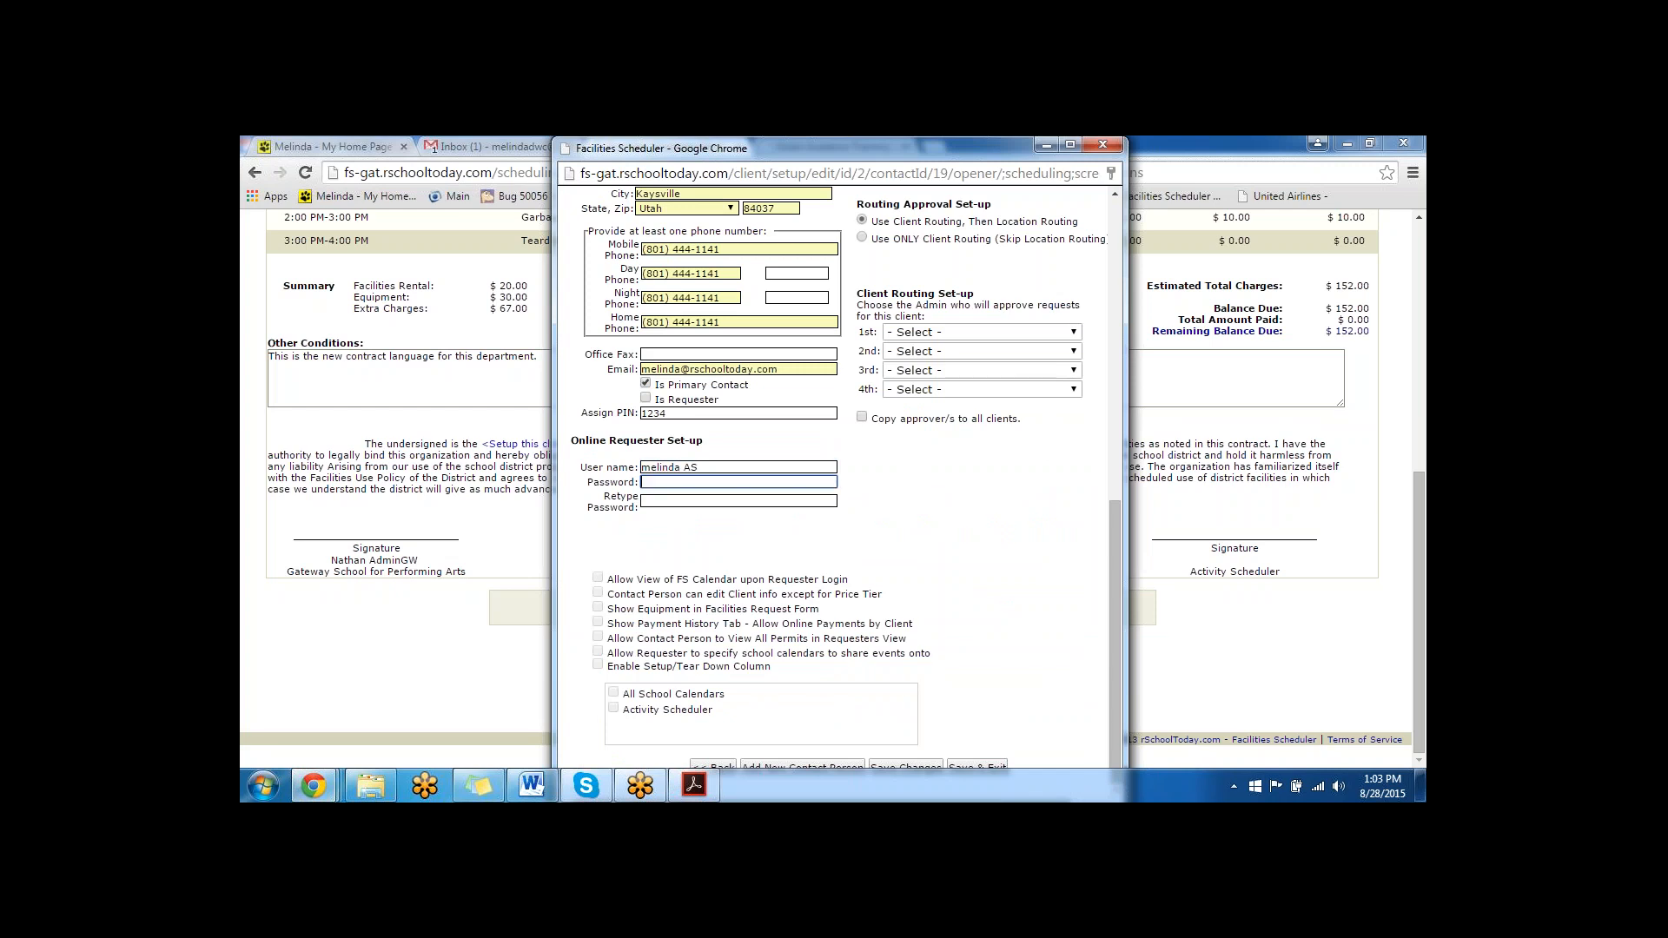
{"action": "type", "text": "•••••••••••••••••••"}
{"action": "key", "text": "BackSpace"}
{"action": "key", "text": "BackSpace"}
{"action": "key", "text": "BackSpace"}
{"action": "key", "text": "BackSpace"}
{"action": "key", "text": "BackSpace"}
{"action": "key", "text": "BackSpace"}
{"action": "key", "text": "BackSpace"}
{"action": "key", "text": "BackSpace"}
{"action": "key", "text": "BackSpace"}
{"action": "left_click_drag", "start_coordinate": [707, 482], "coordinate": [588, 466]}
{"action": "type", "text": "•••"}
- Make the contact a requester allowed to edit client info except price tier and specify calendars, select all school calendars, and try to save
{"action": "left_click", "coordinate": [645, 398]}
{"action": "left_click", "coordinate": [597, 591]}
{"action": "left_click", "coordinate": [598, 652]}
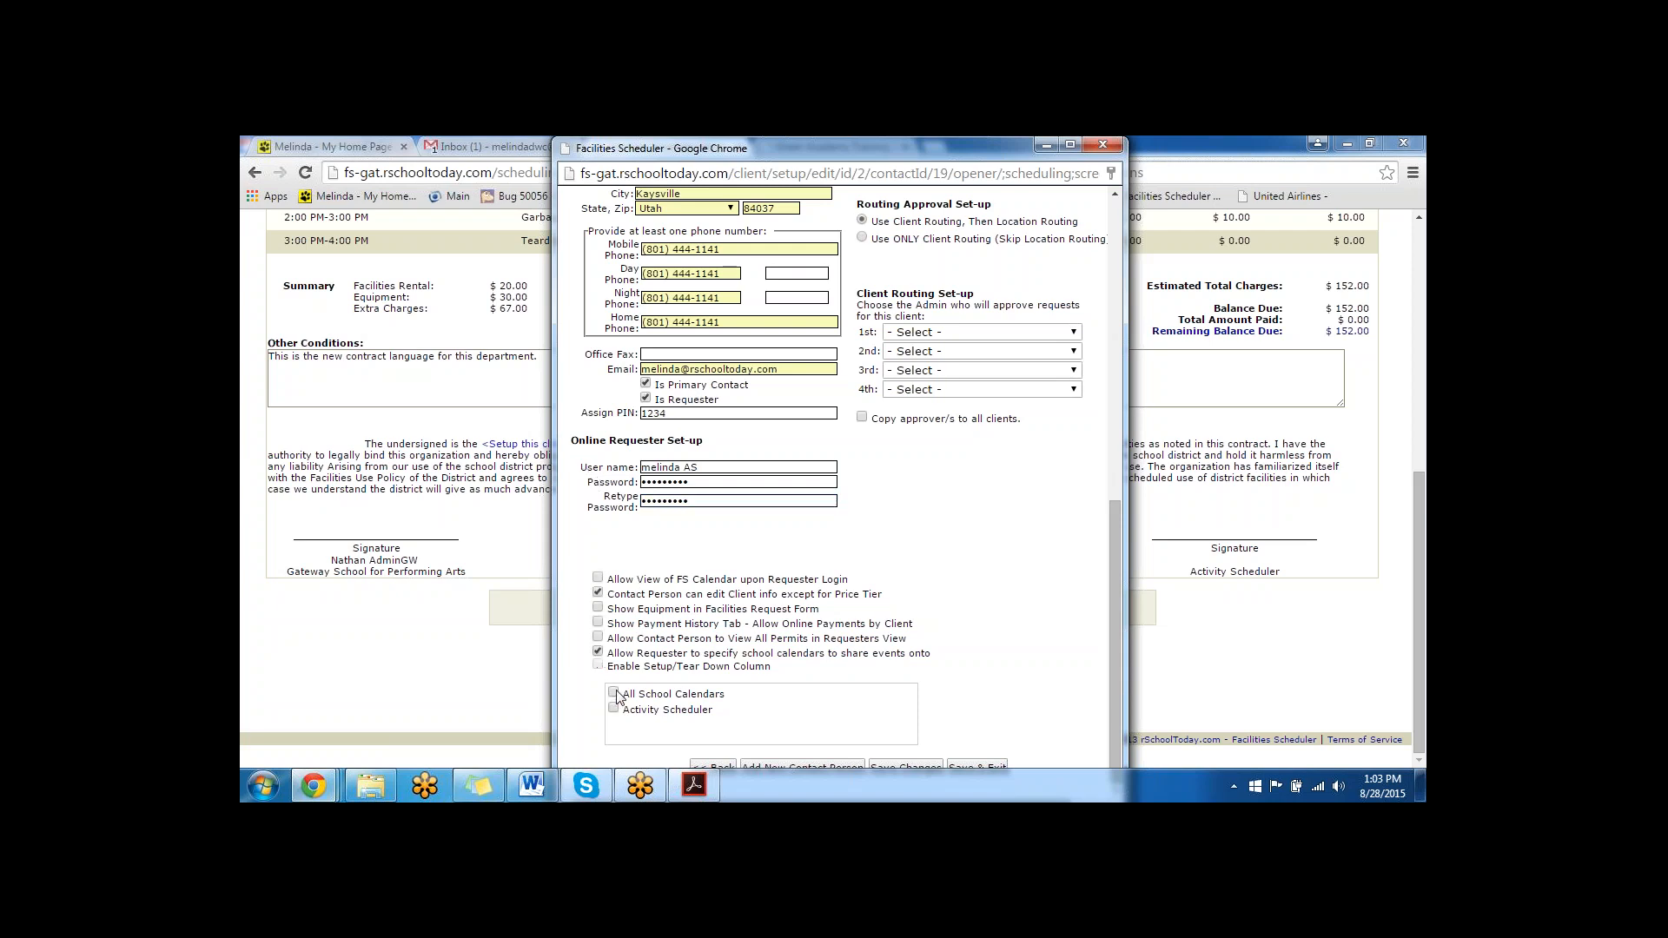
{"action": "left_click", "coordinate": [614, 693]}
{"action": "left_click", "coordinate": [906, 764]}
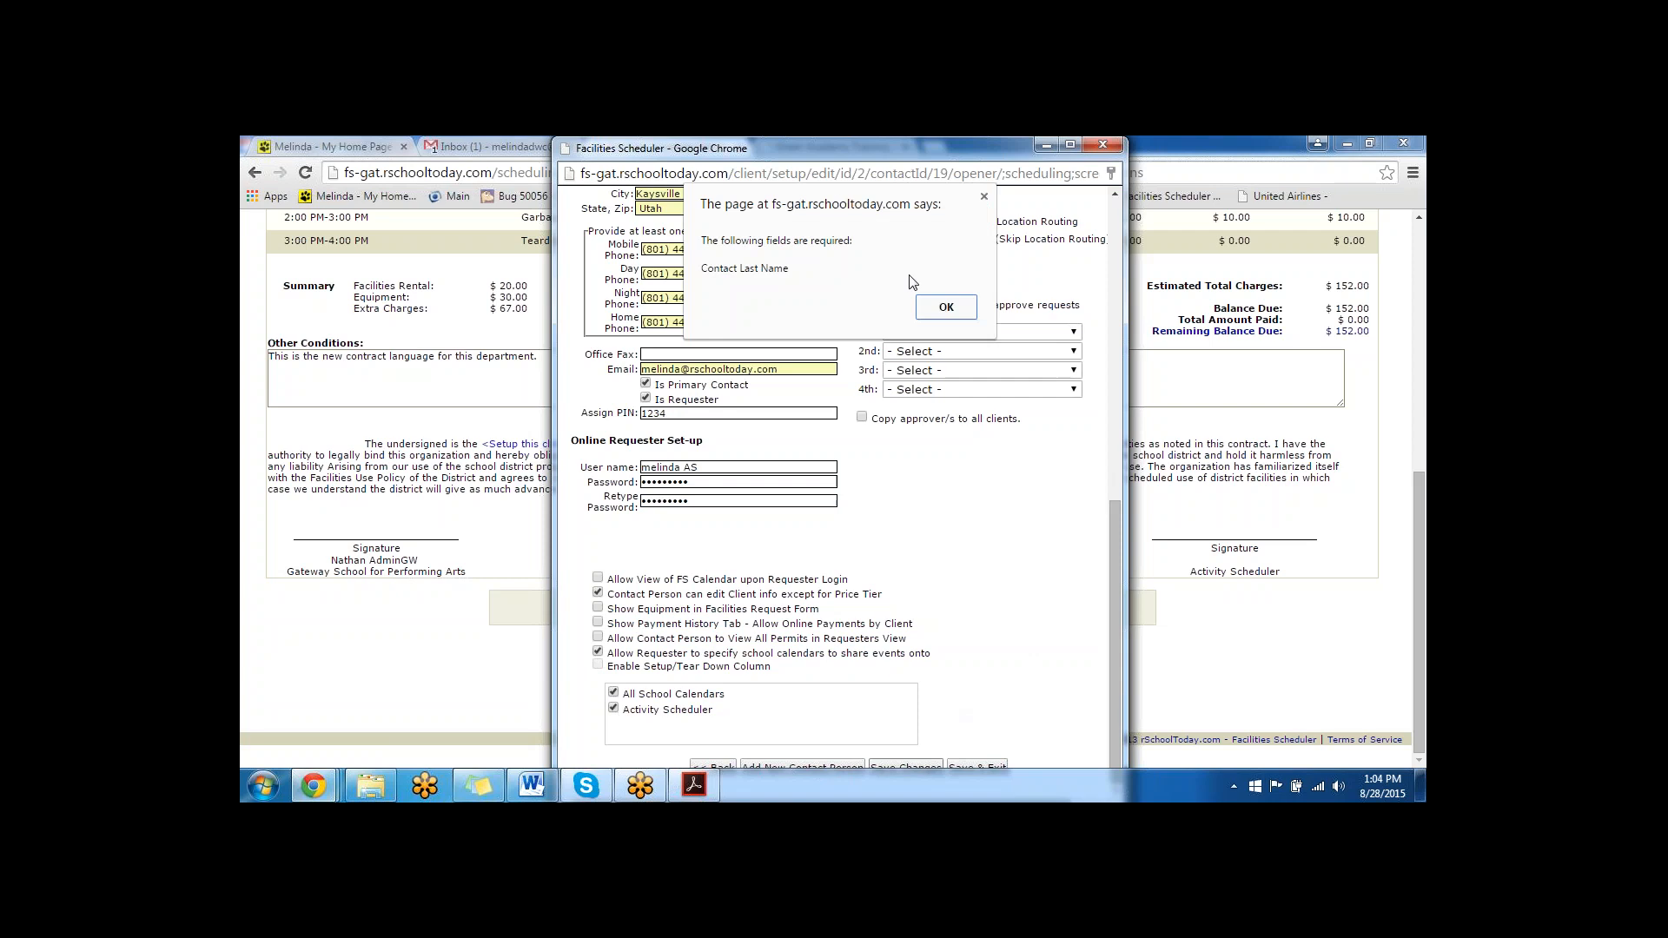
{"action": "left_click", "coordinate": [919, 304]}
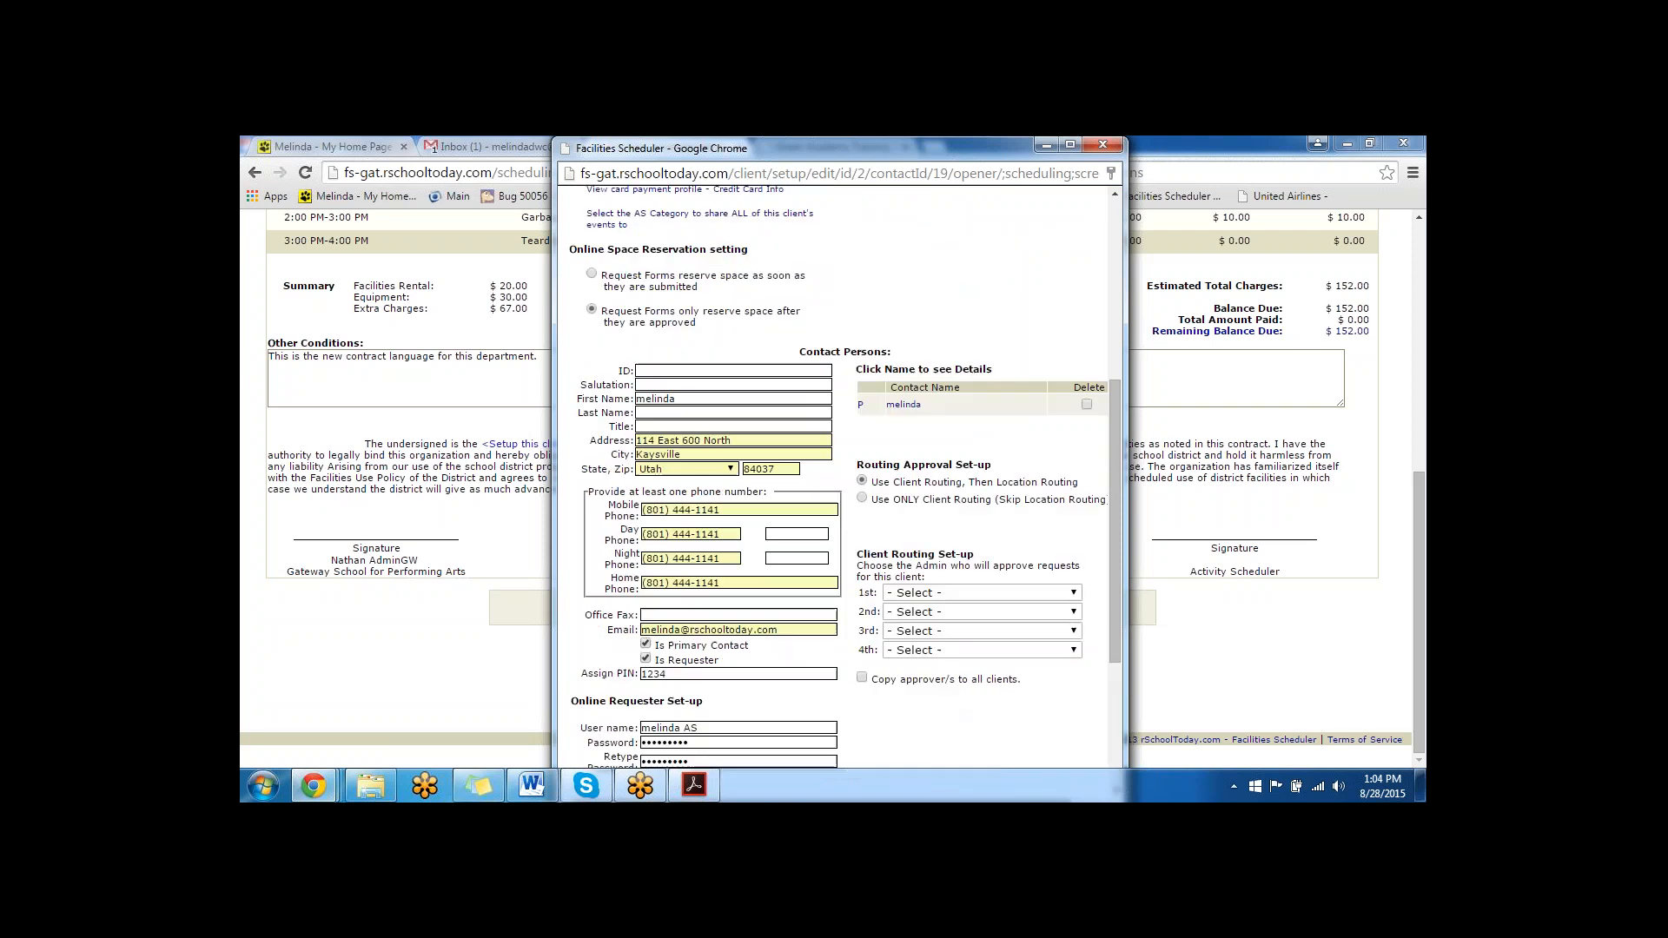
- Enter the contact's last name, save the client changes, and close the client setup
{"action": "left_click", "coordinate": [665, 418]}
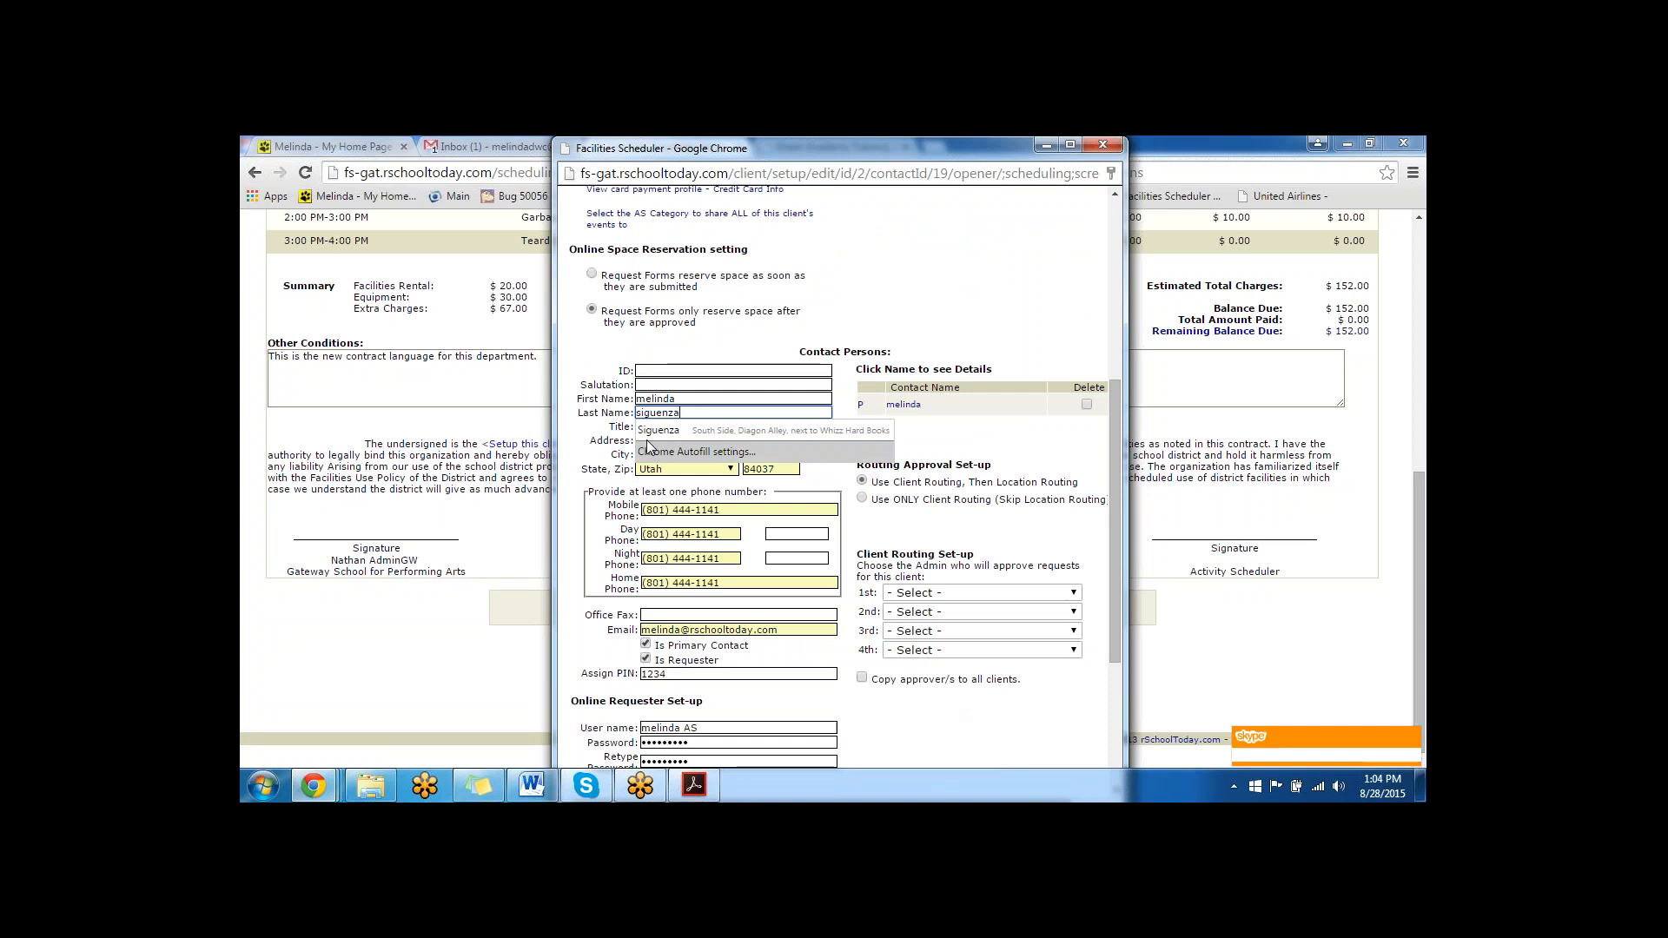
{"action": "left_click", "coordinate": [664, 429]}
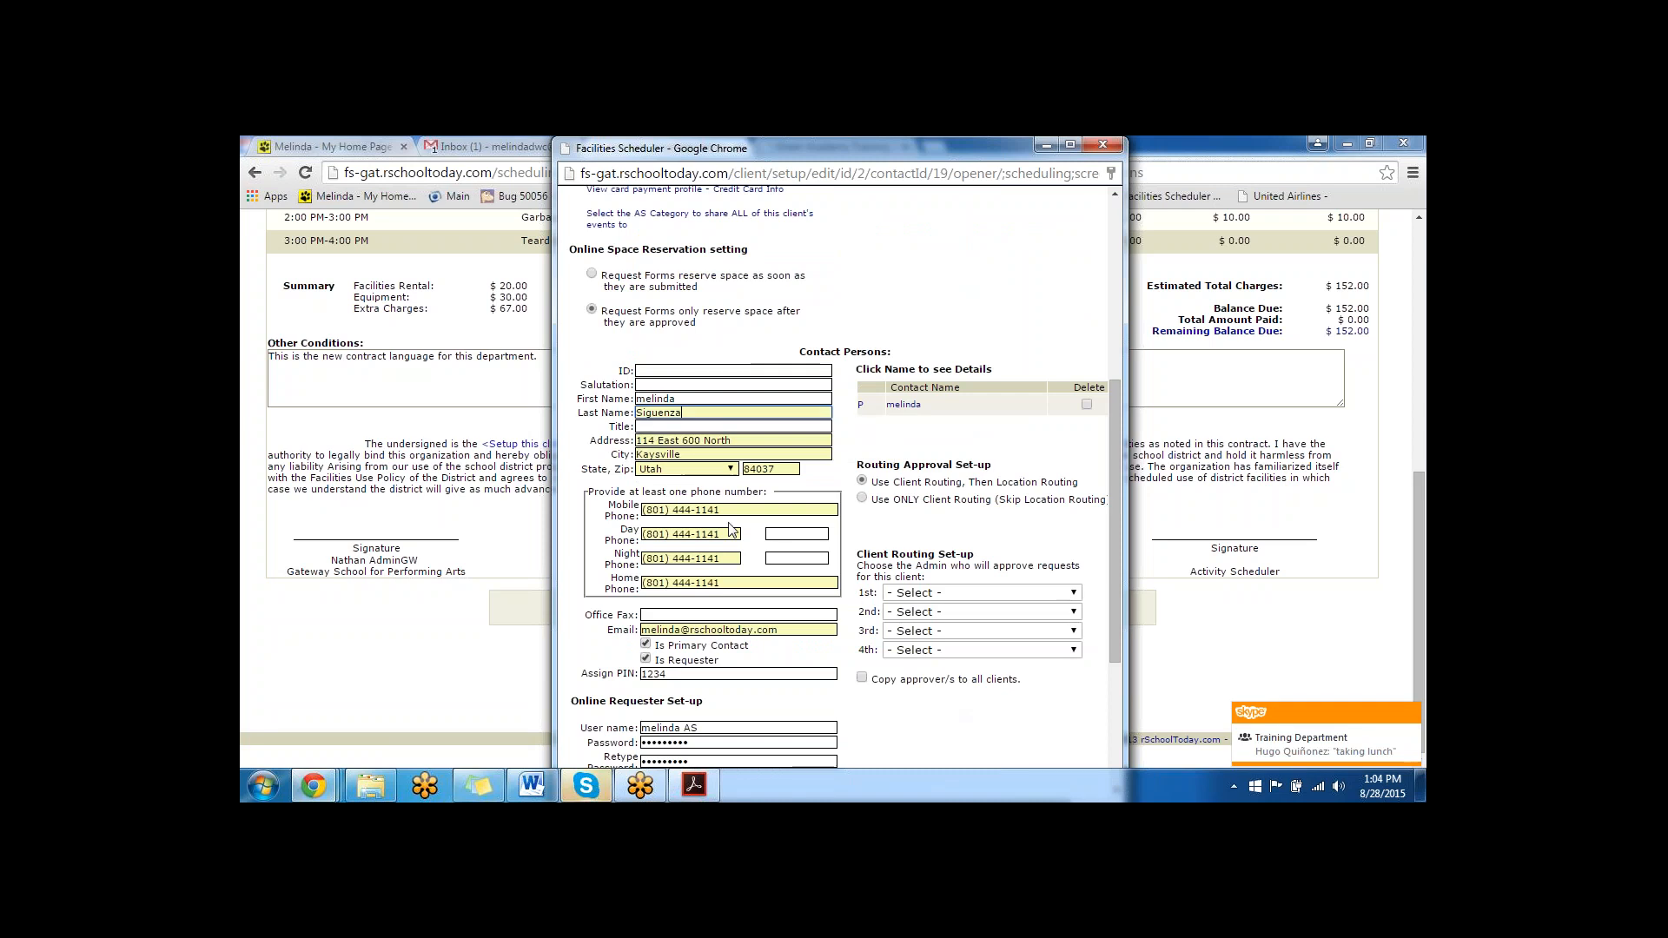
{"action": "scroll", "coordinate": [834, 478], "scroll_direction": "down", "scroll_amount": 3}
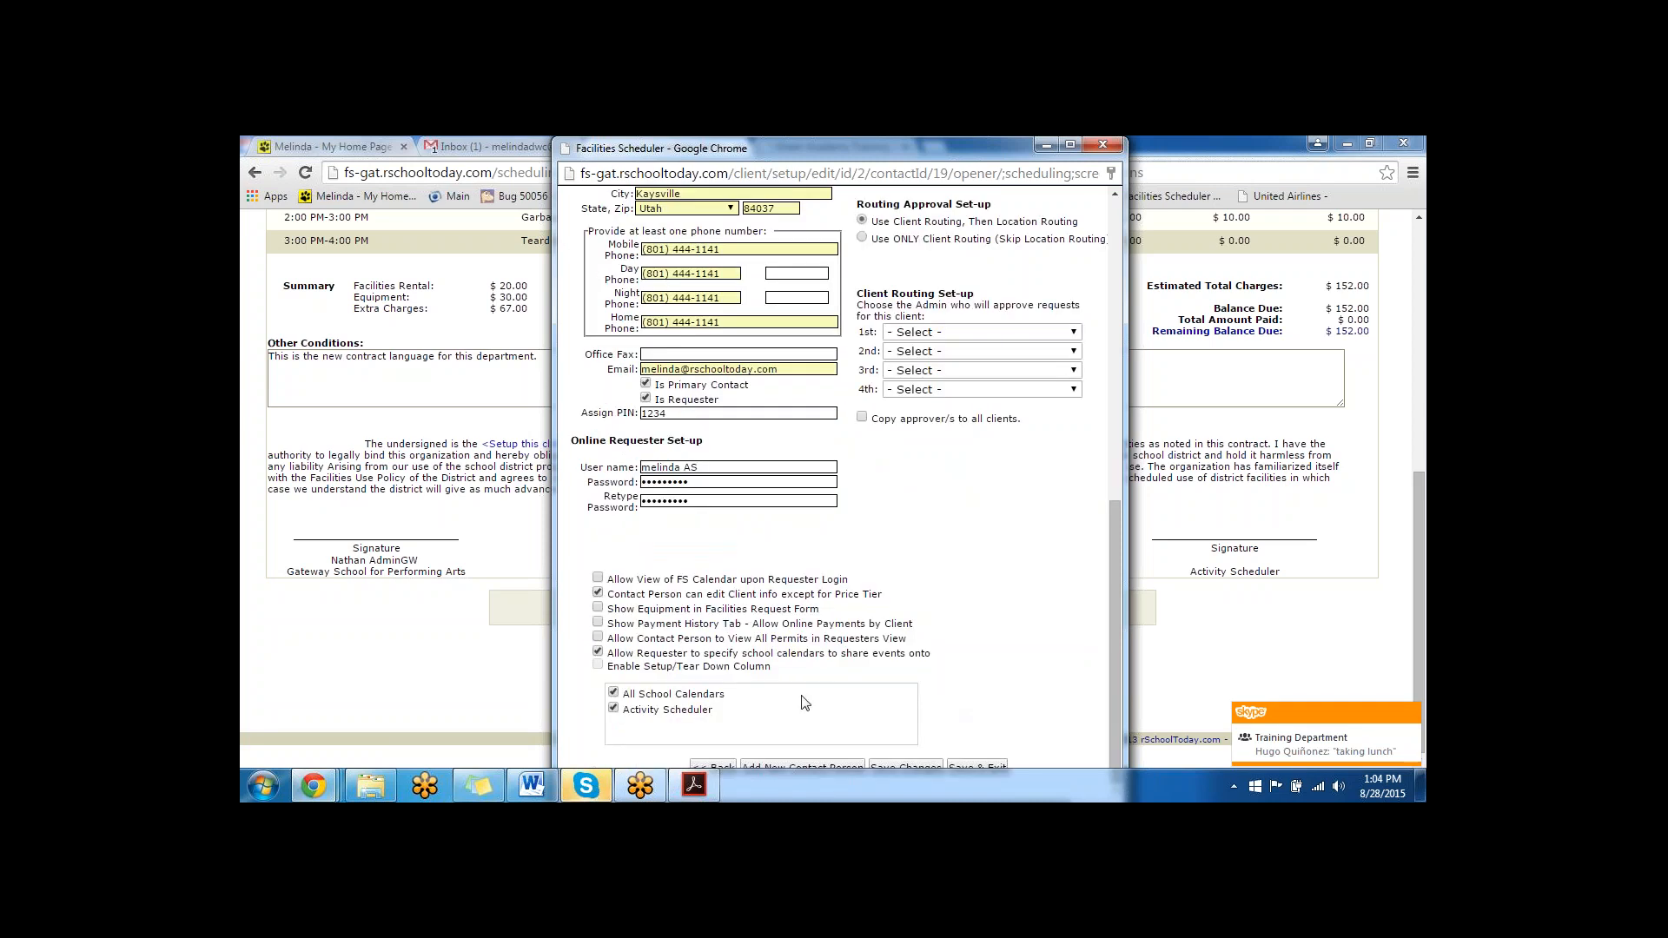
{"action": "left_click", "coordinate": [904, 766]}
{"action": "left_click", "coordinate": [856, 514]}
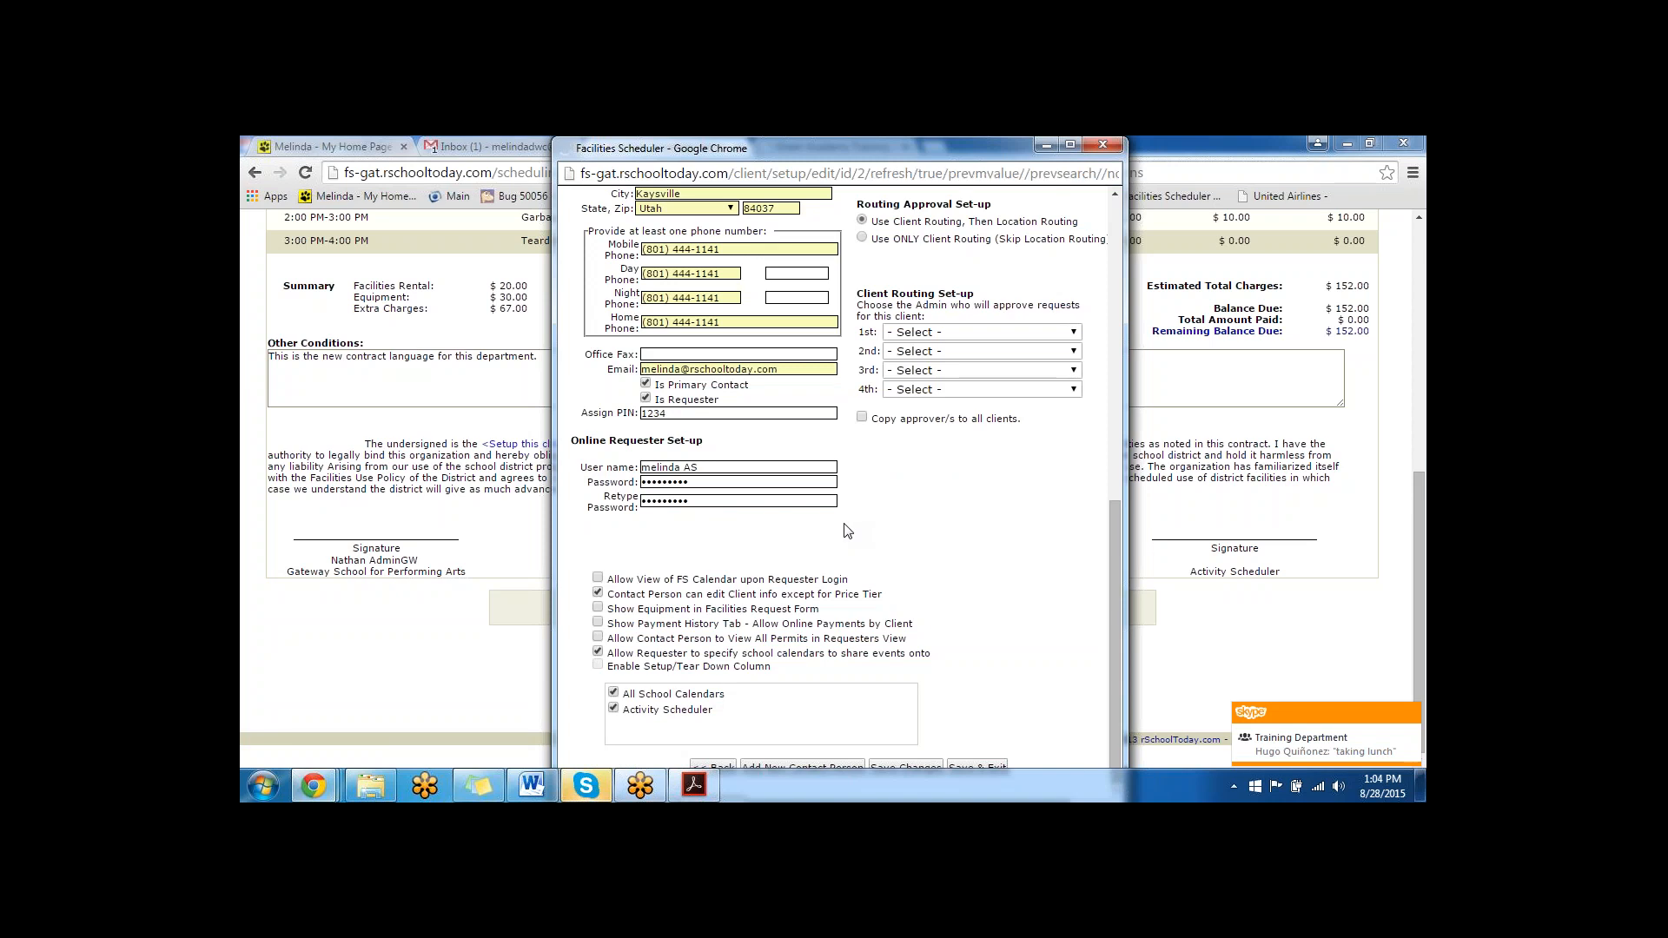
{"action": "left_click", "coordinate": [1103, 144]}
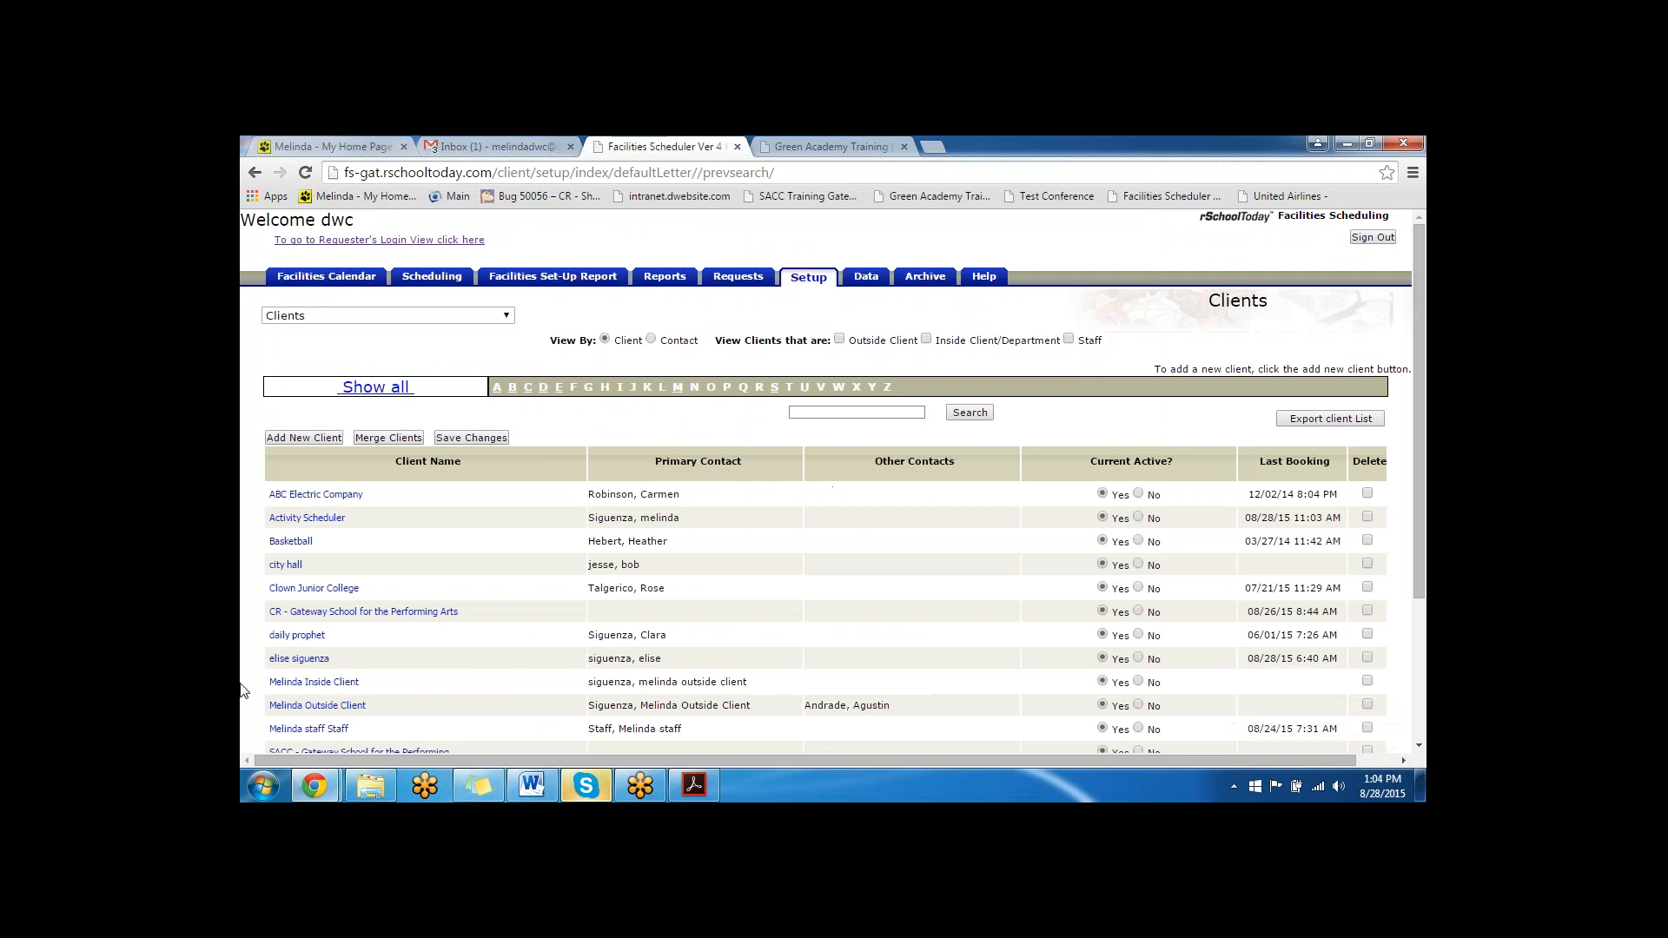
- Check the Charms Classroom's availability in the Facilities Calendar and view the new activity's details in September 2015
{"action": "left_click", "coordinate": [341, 280]}
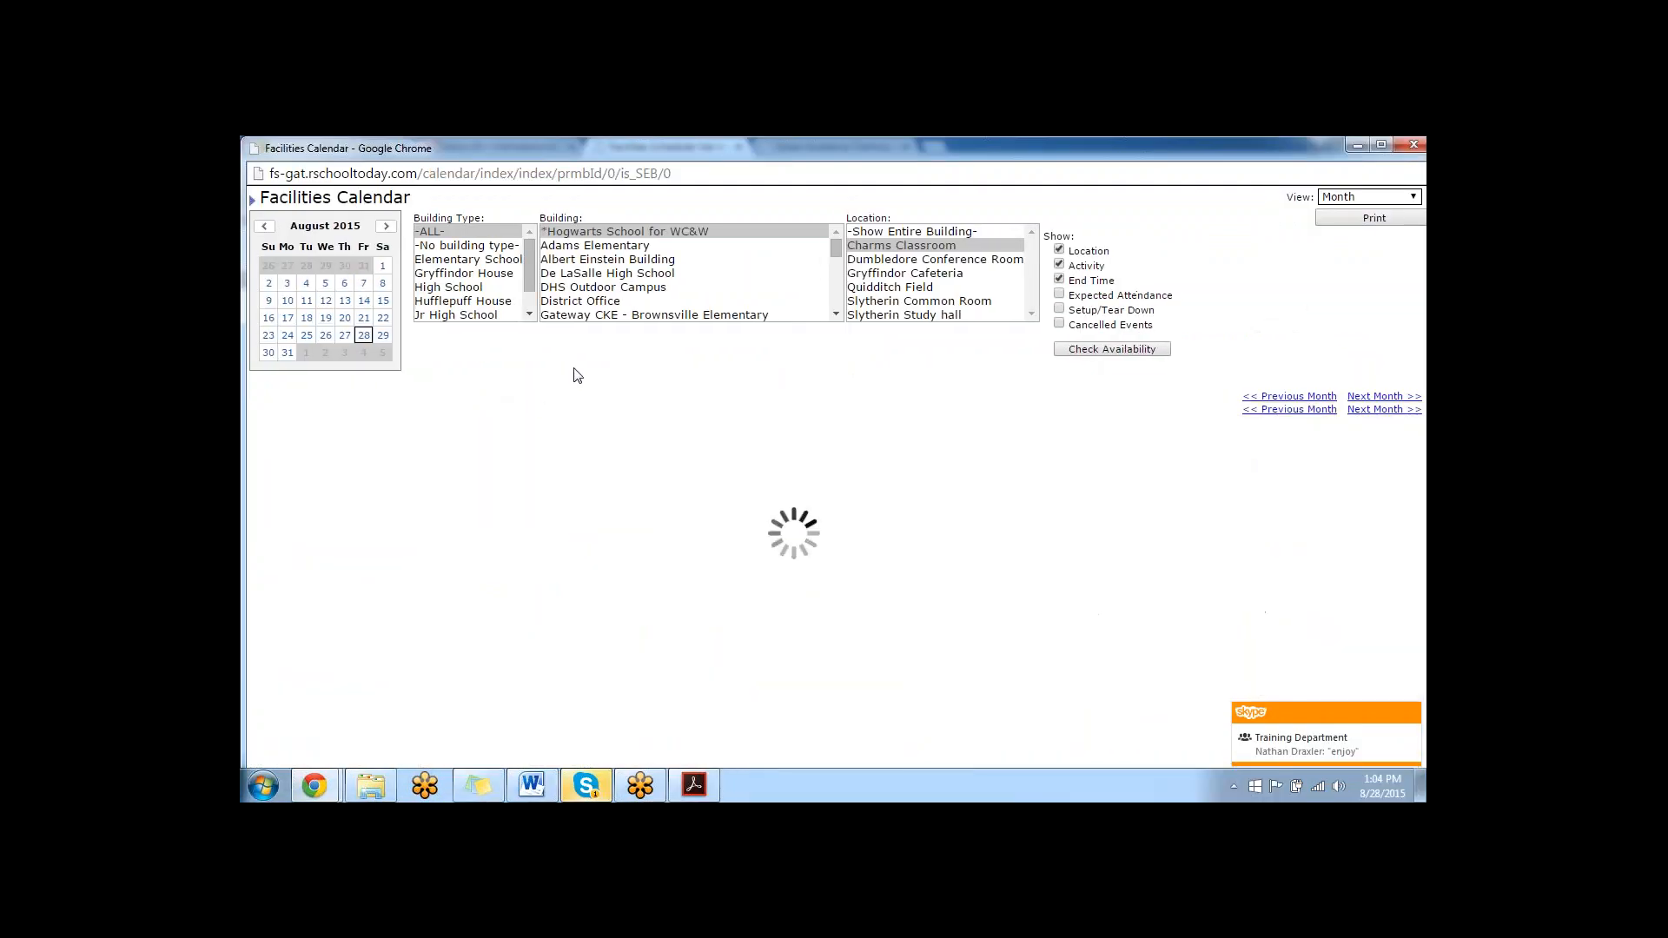
{"action": "left_click", "coordinate": [880, 243]}
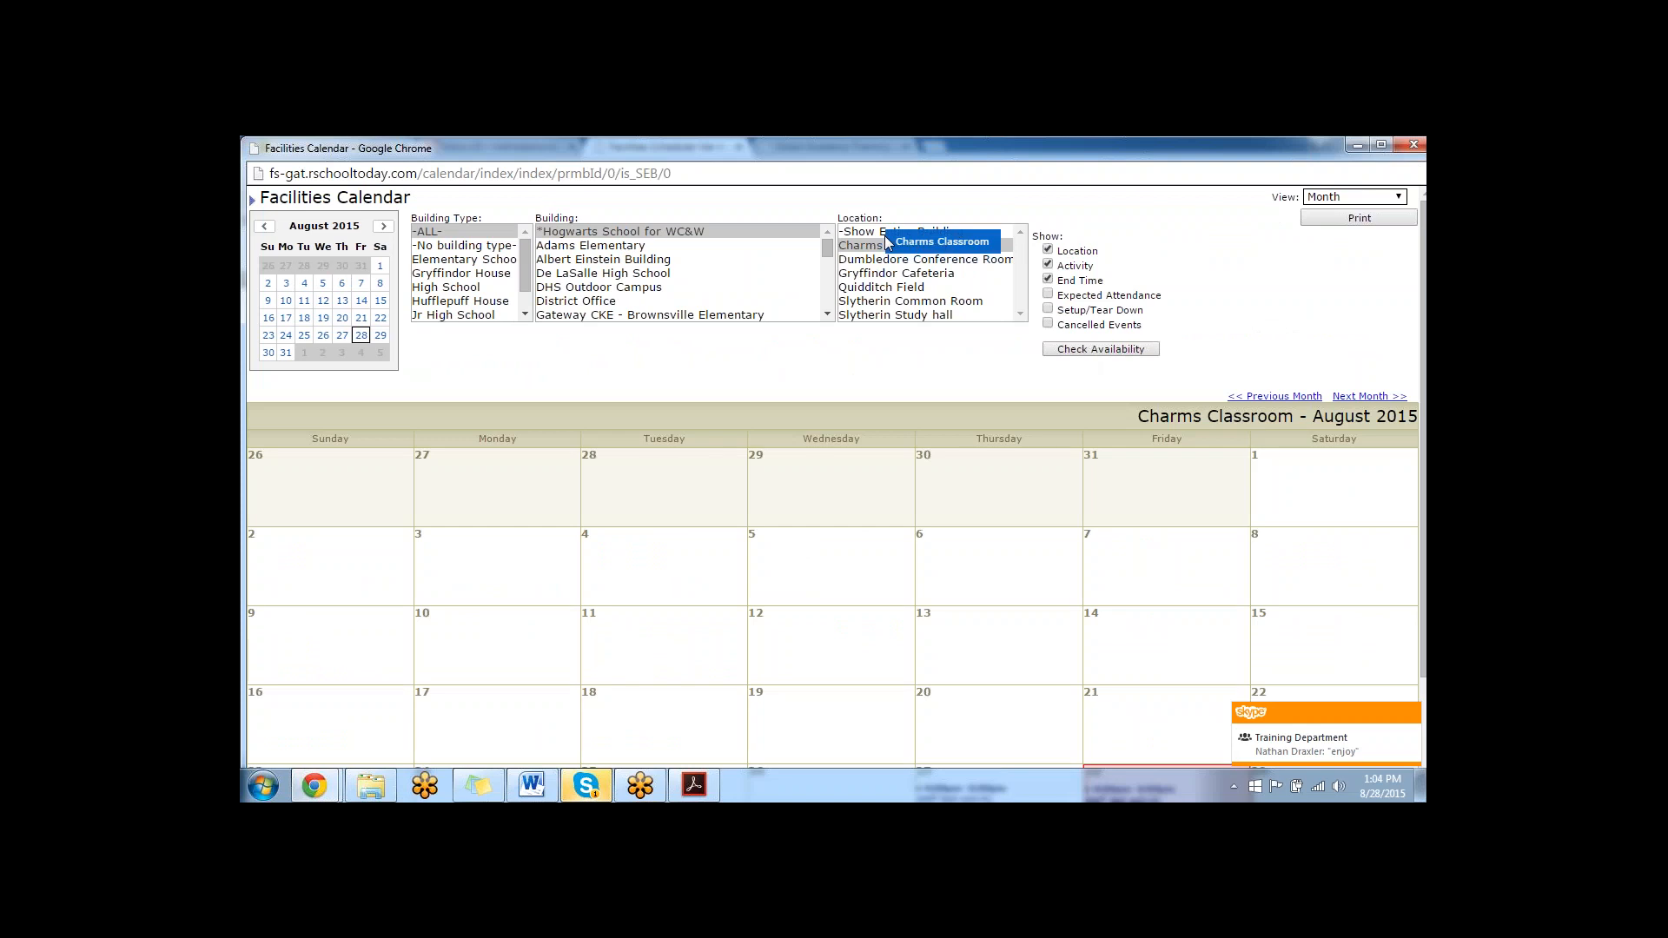
{"action": "left_click", "coordinate": [1083, 350]}
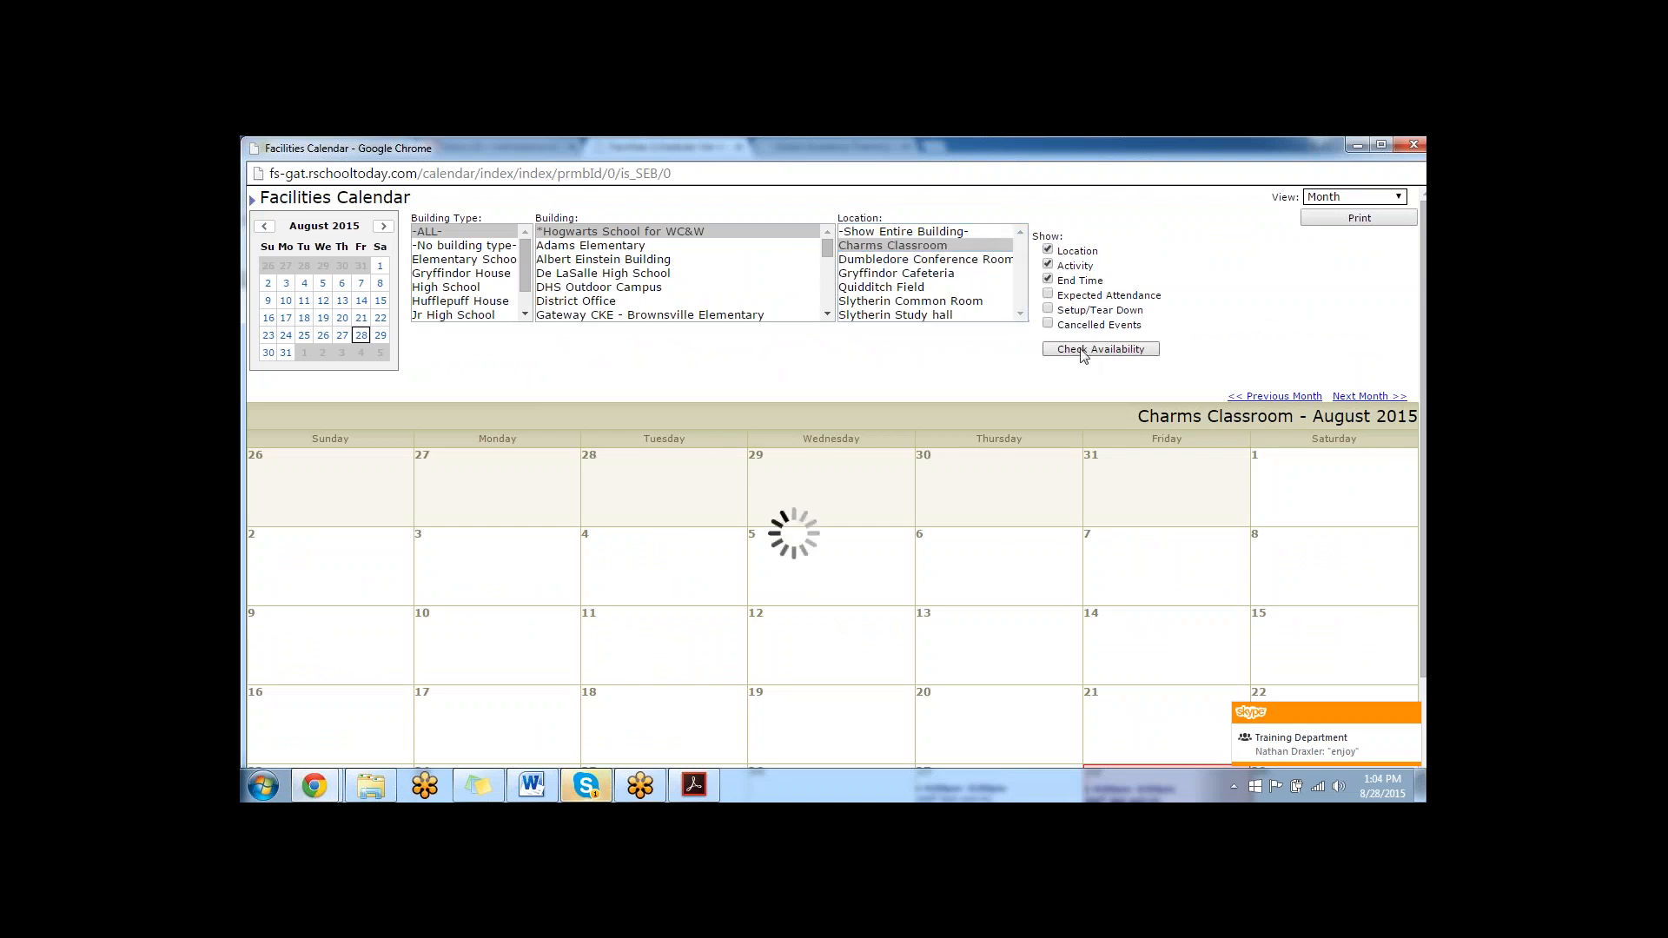
{"action": "scroll", "coordinate": [849, 403], "scroll_direction": "down", "scroll_amount": 2}
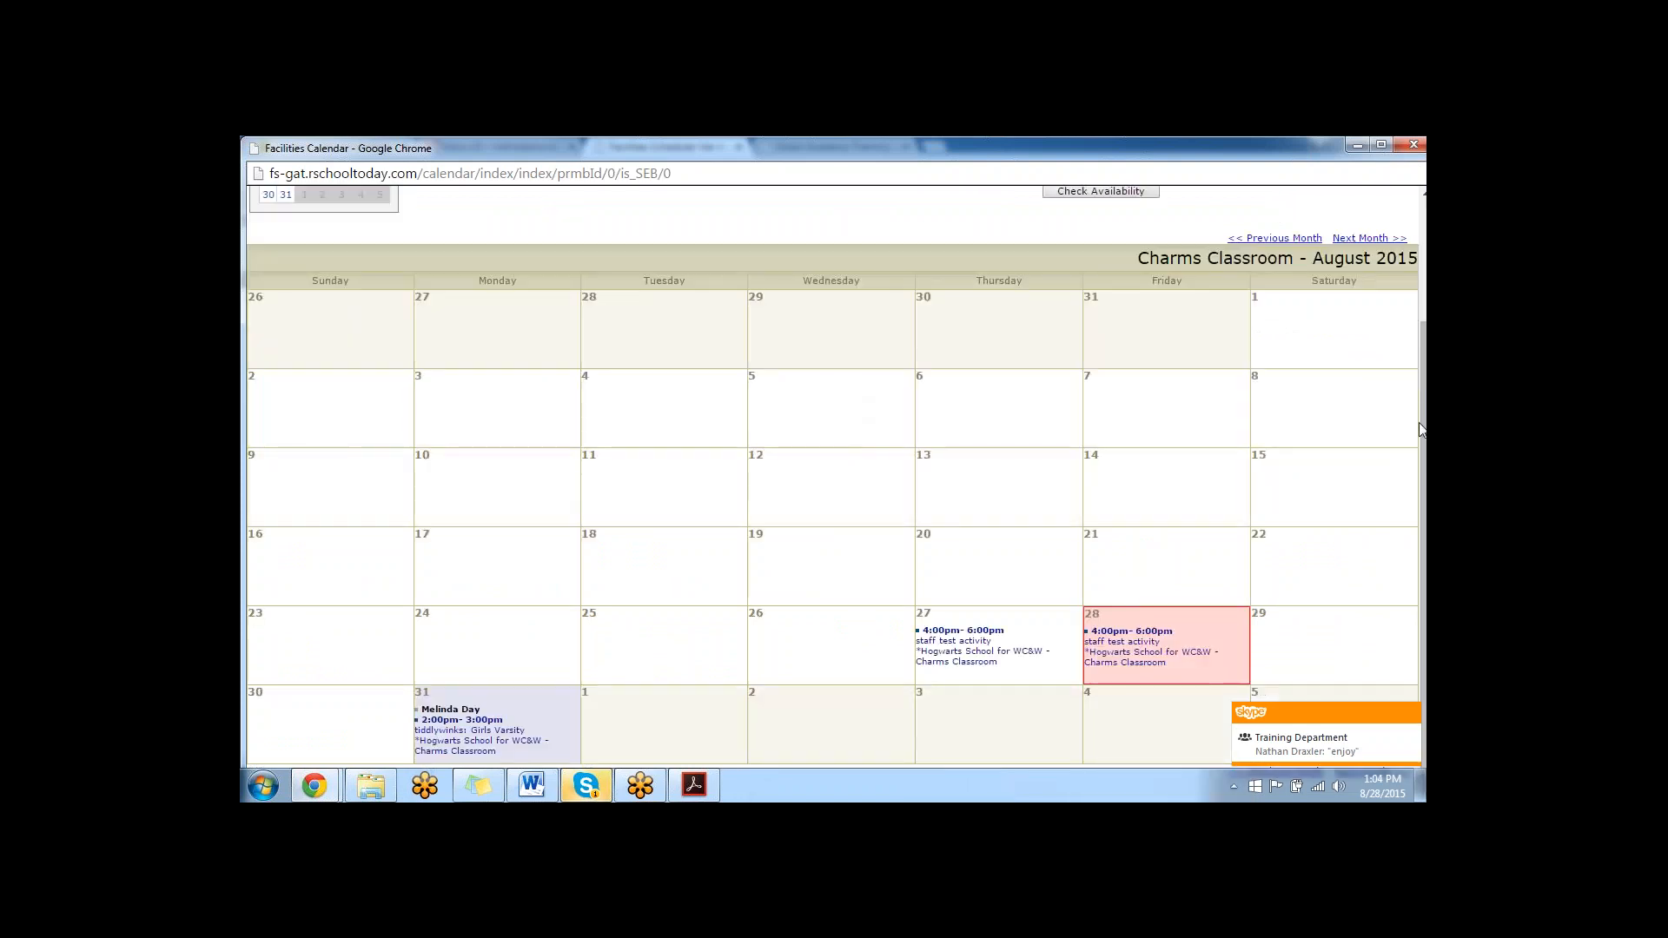
{"action": "left_click", "coordinate": [1369, 238]}
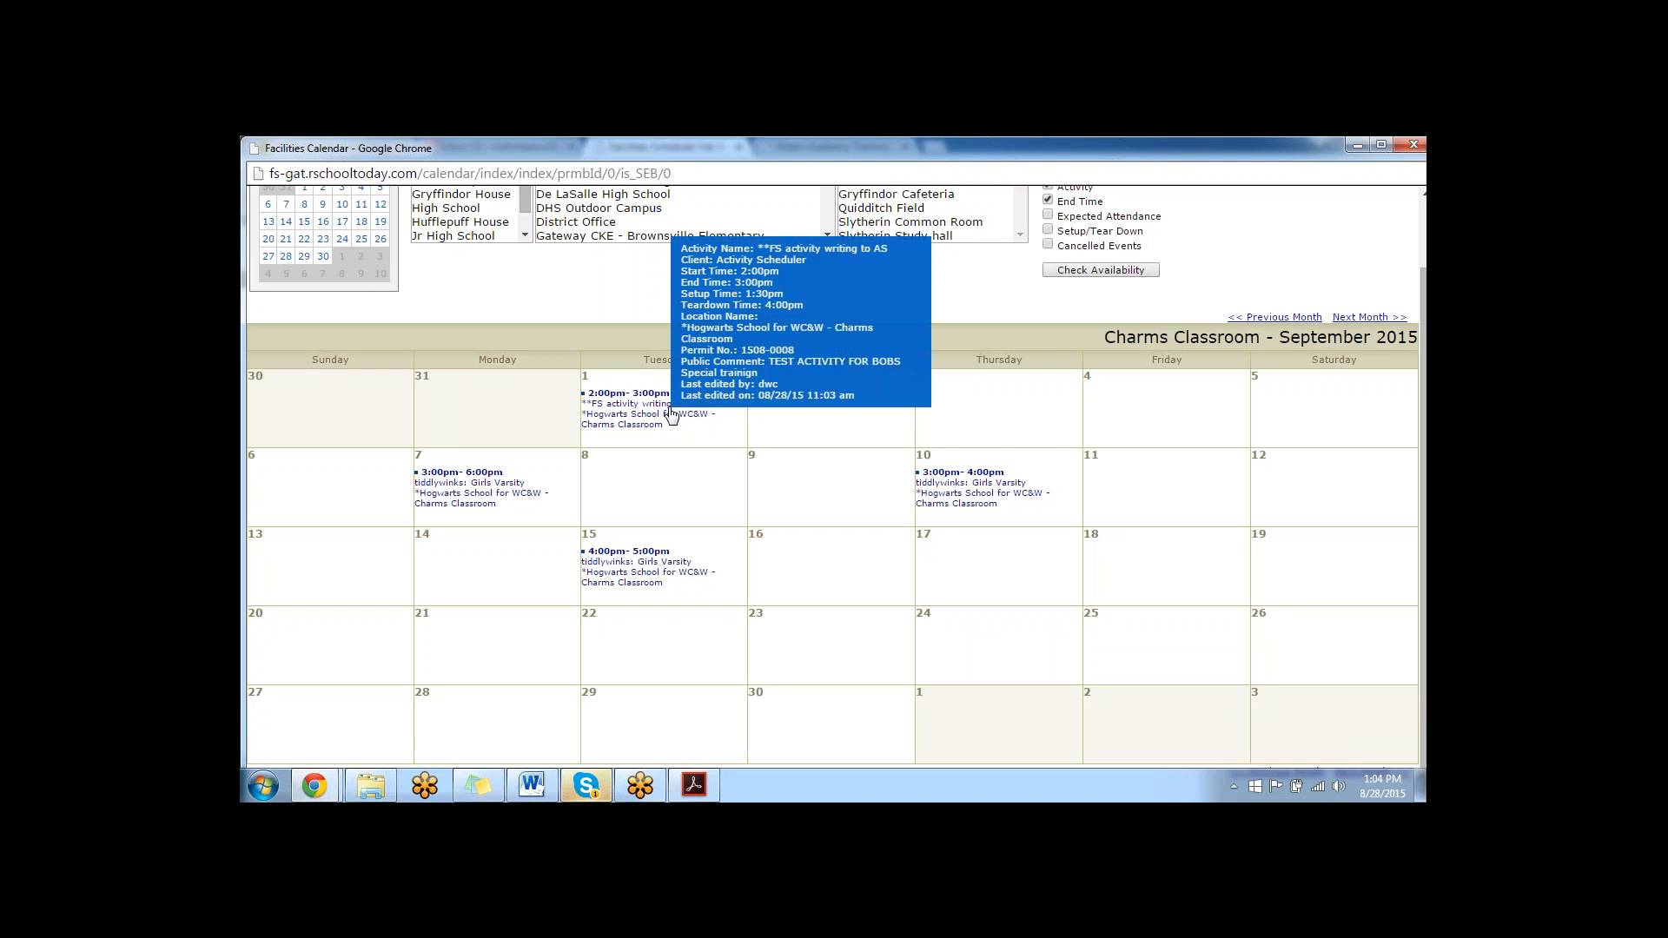
{"action": "scroll", "coordinate": [739, 435], "scroll_direction": "up", "scroll_amount": 1}
{"action": "left_click", "coordinate": [1357, 144]}
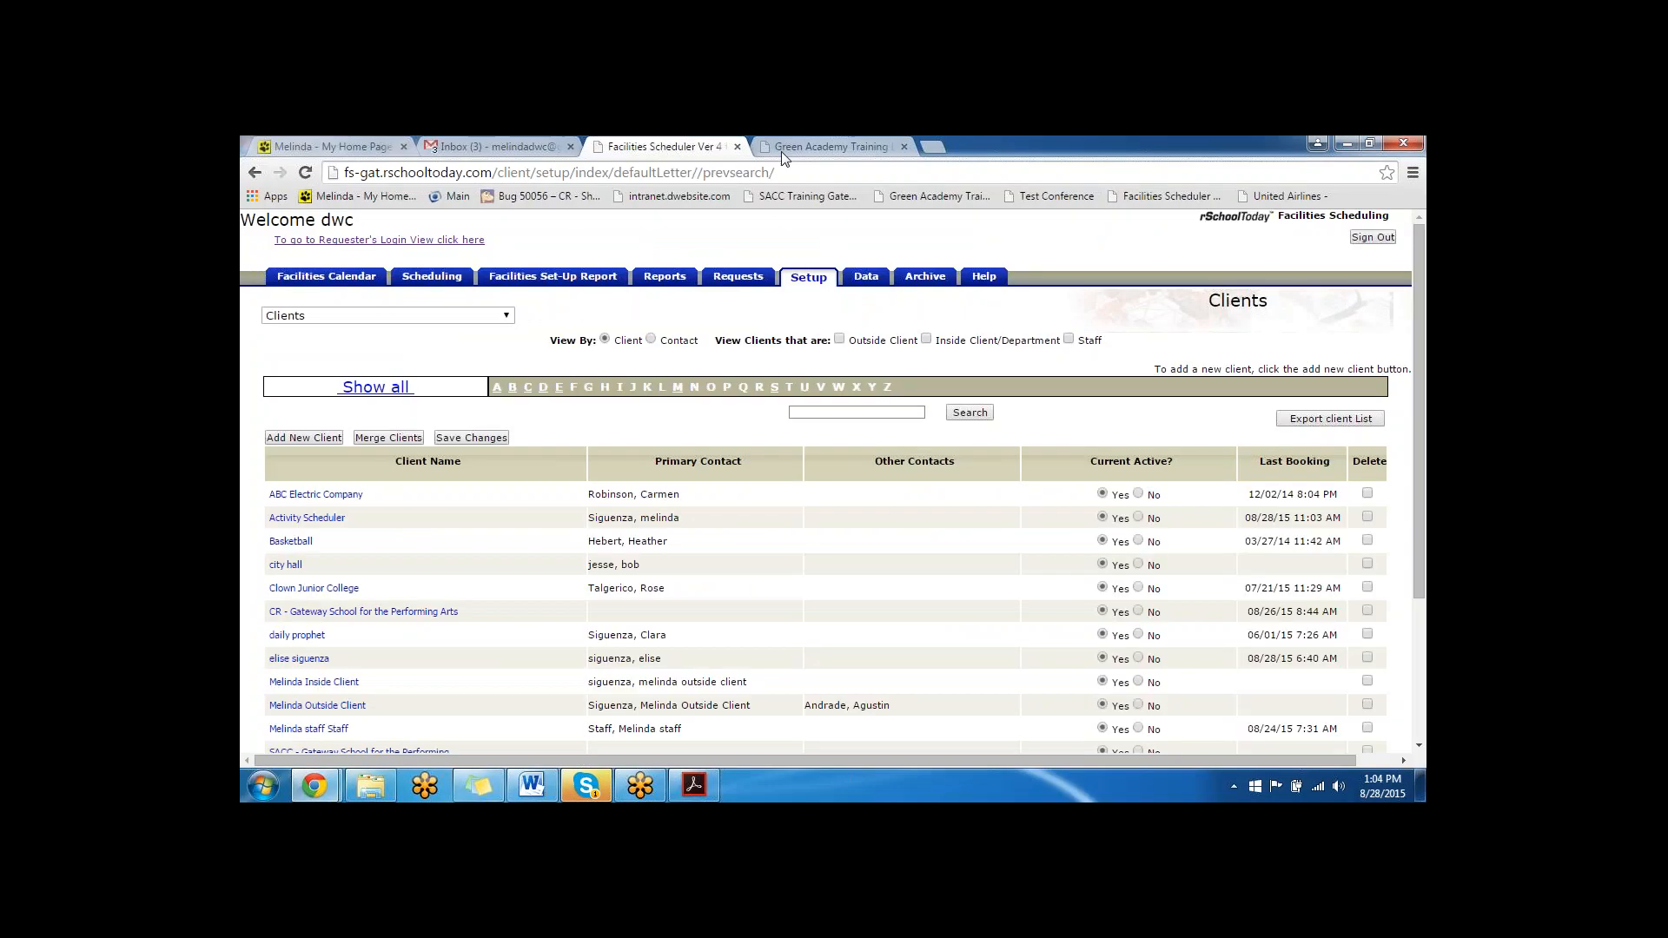
- View September 2015 on the Activity Scheduler's public website calendar, highlight the September 1 FS activity, and return to Facilities Scheduler
{"action": "left_click", "coordinate": [787, 150]}
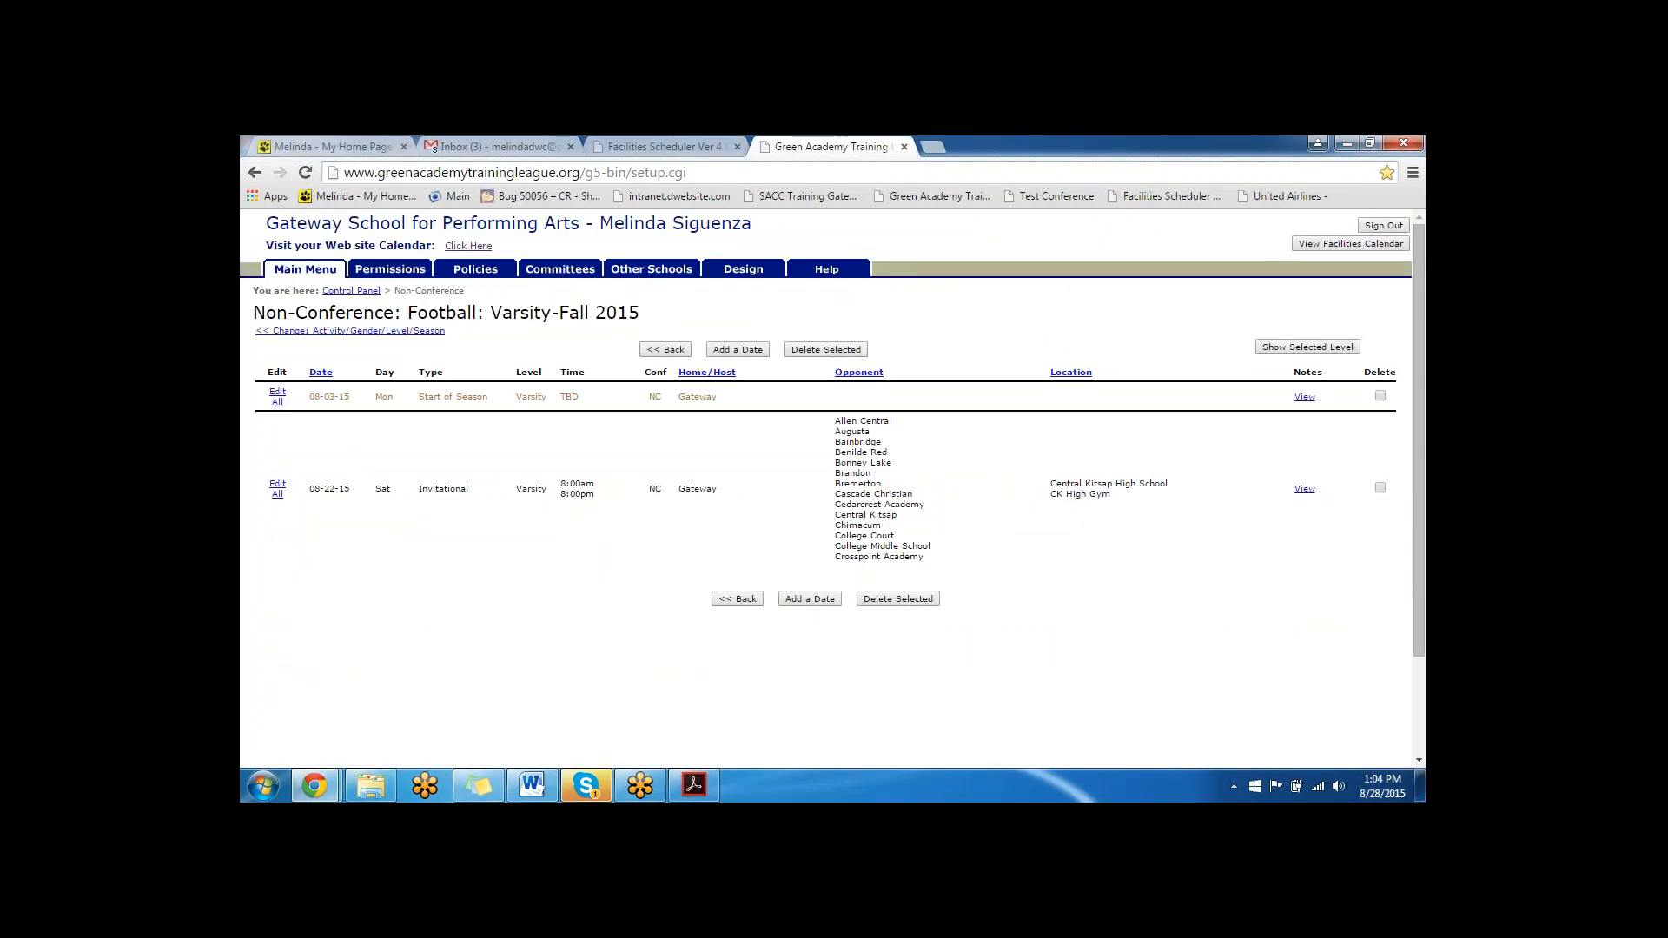
{"action": "left_click", "coordinate": [468, 246]}
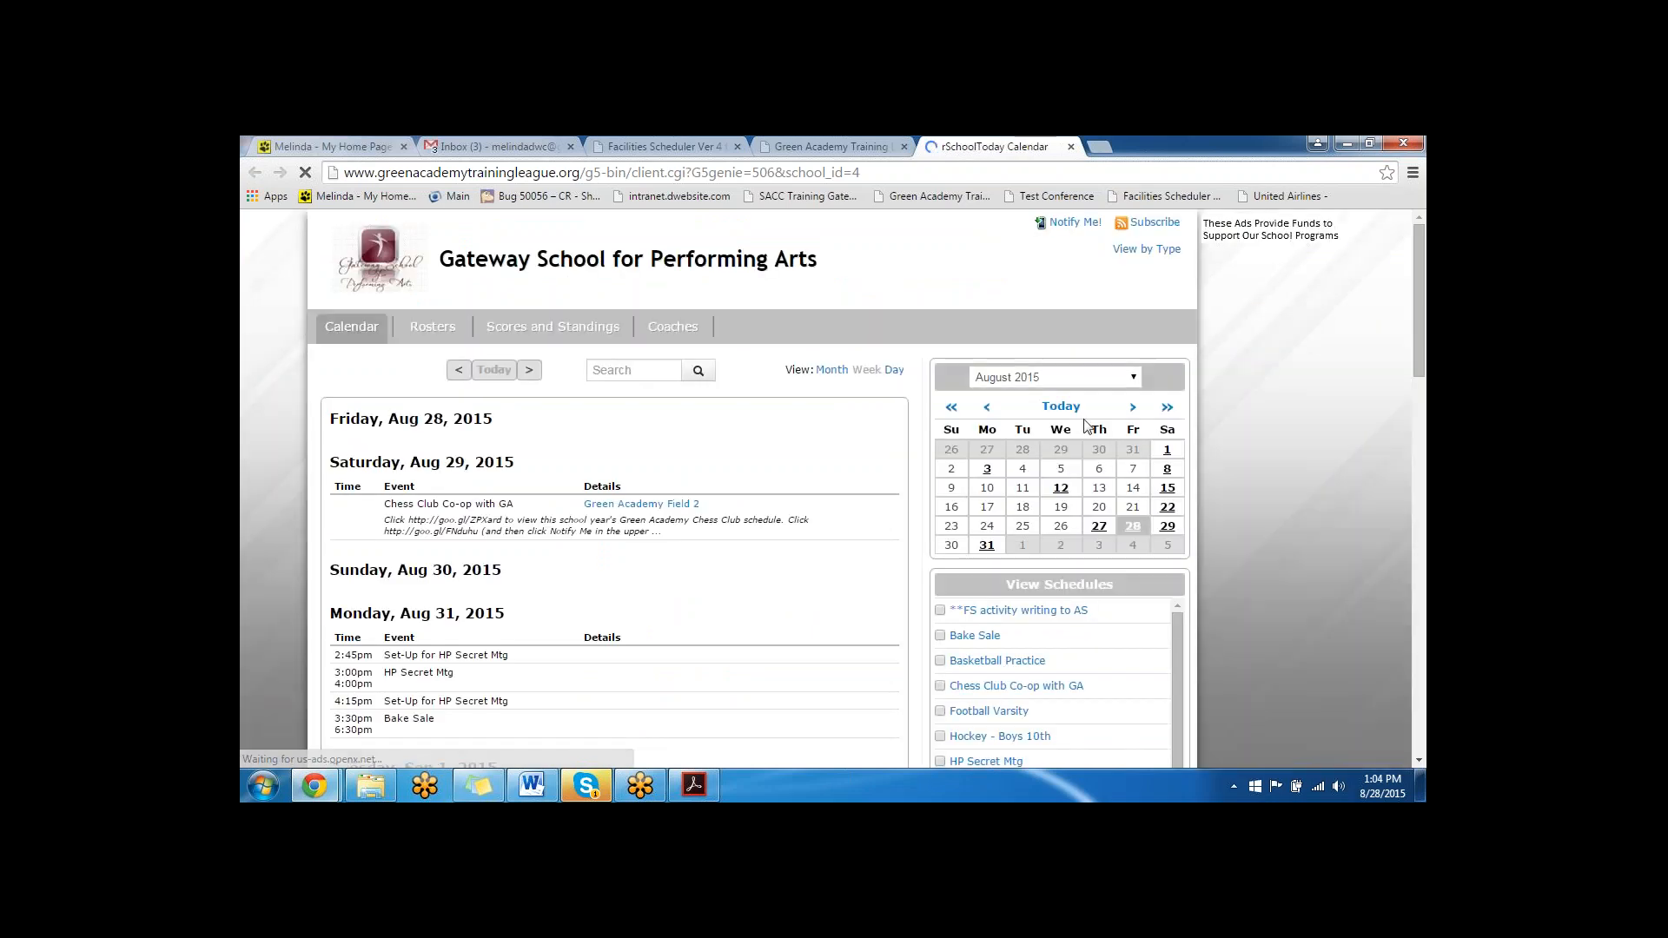
{"action": "left_click", "coordinate": [1129, 377]}
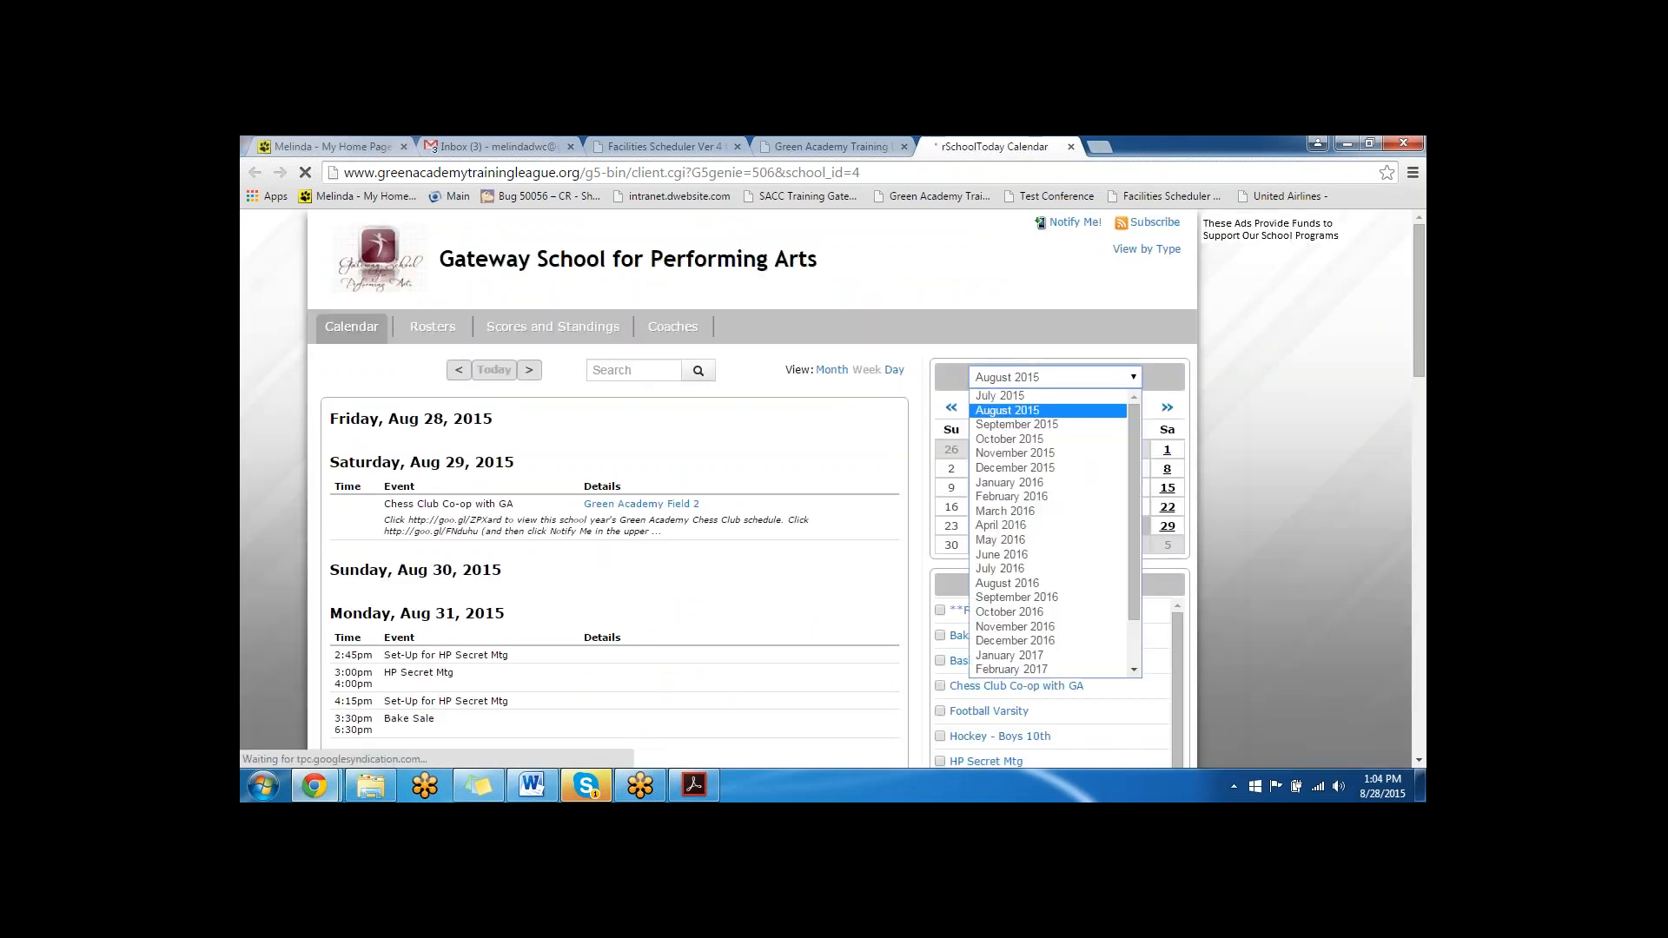
{"action": "left_click", "coordinate": [1078, 424]}
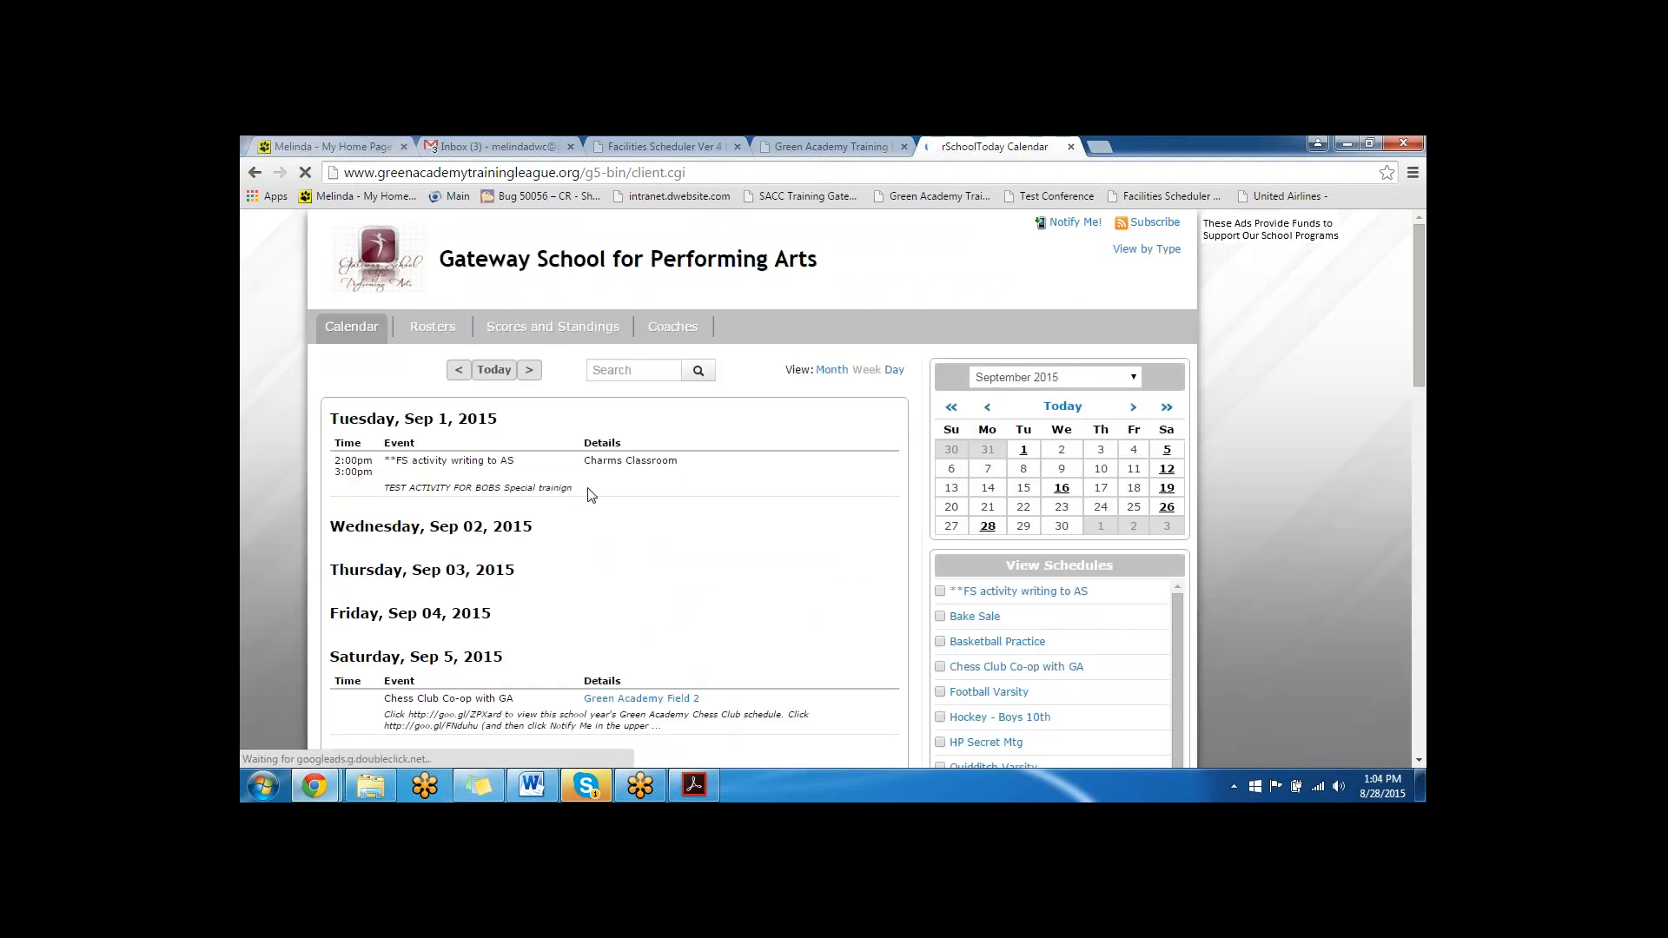
{"action": "left_click_drag", "start_coordinate": [585, 489], "coordinate": [547, 451]}
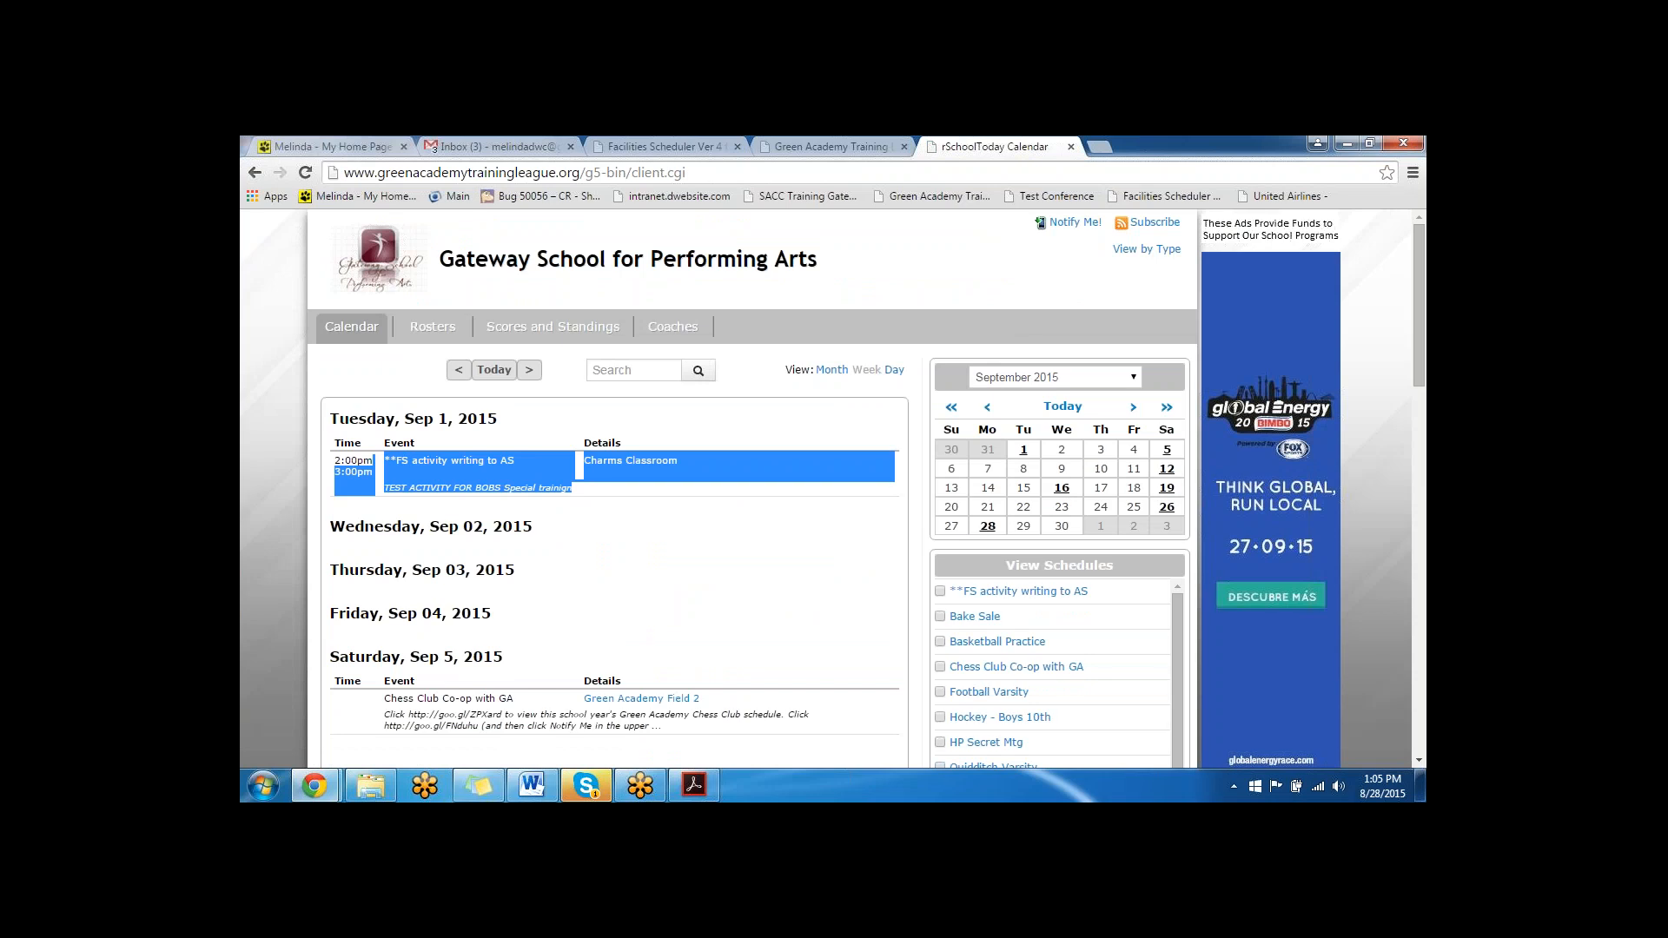
{"action": "left_click", "coordinate": [666, 146]}
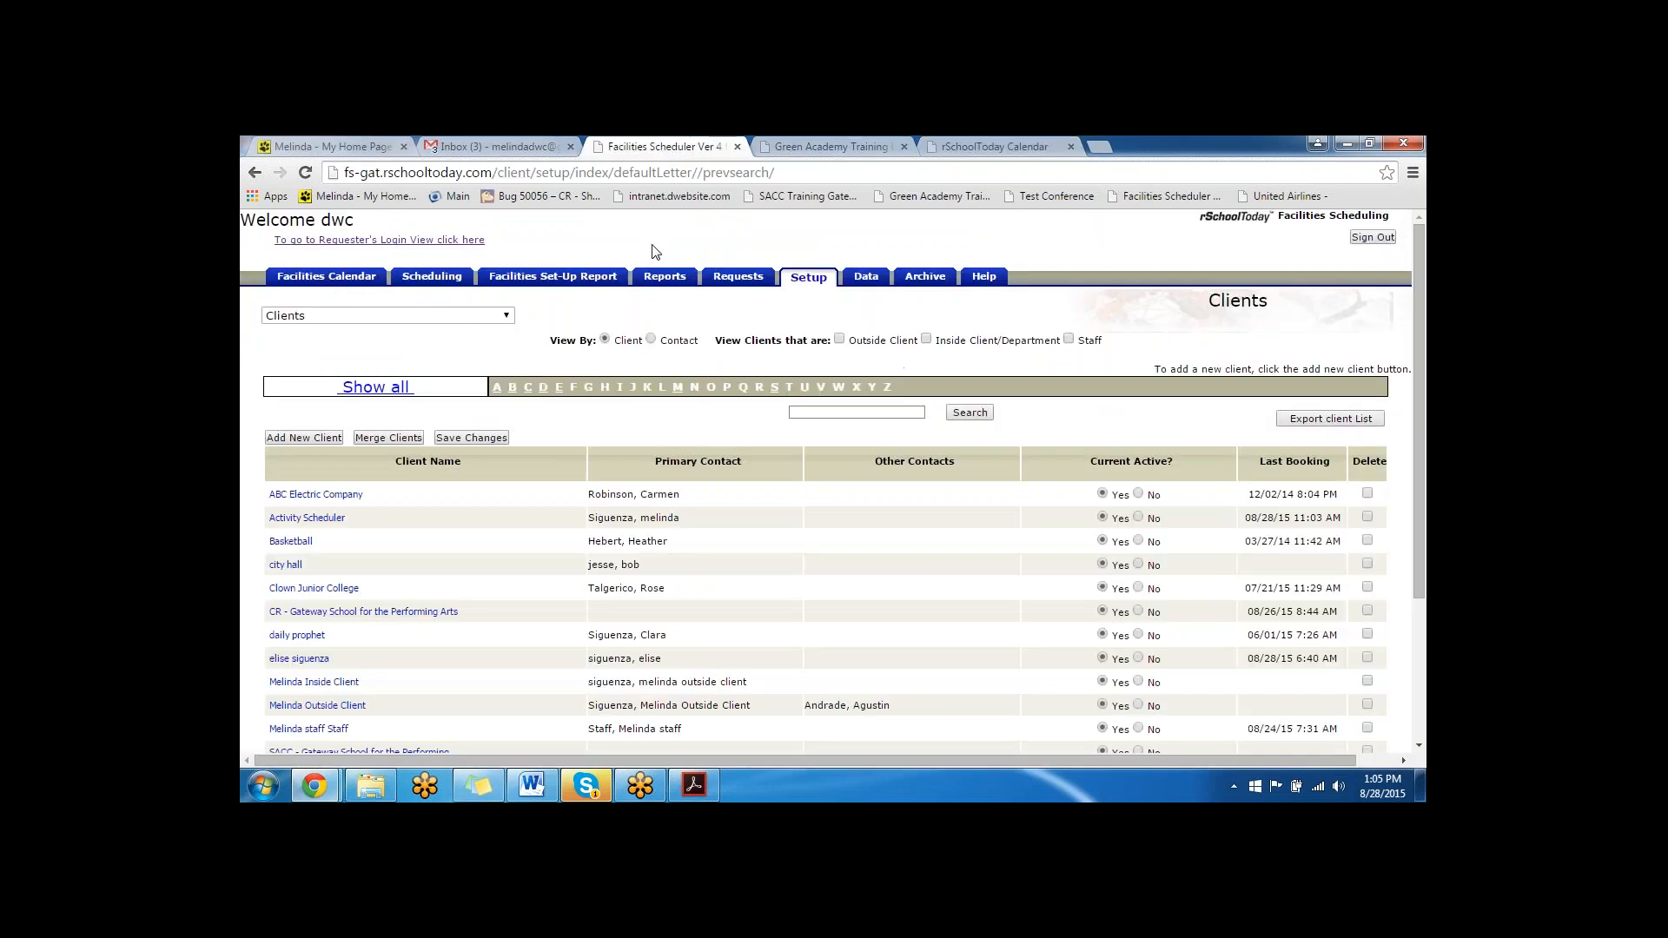
- View the Reports list and highlight the Events writing to AS and Conflicts Report entries
{"action": "left_click", "coordinate": [662, 277]}
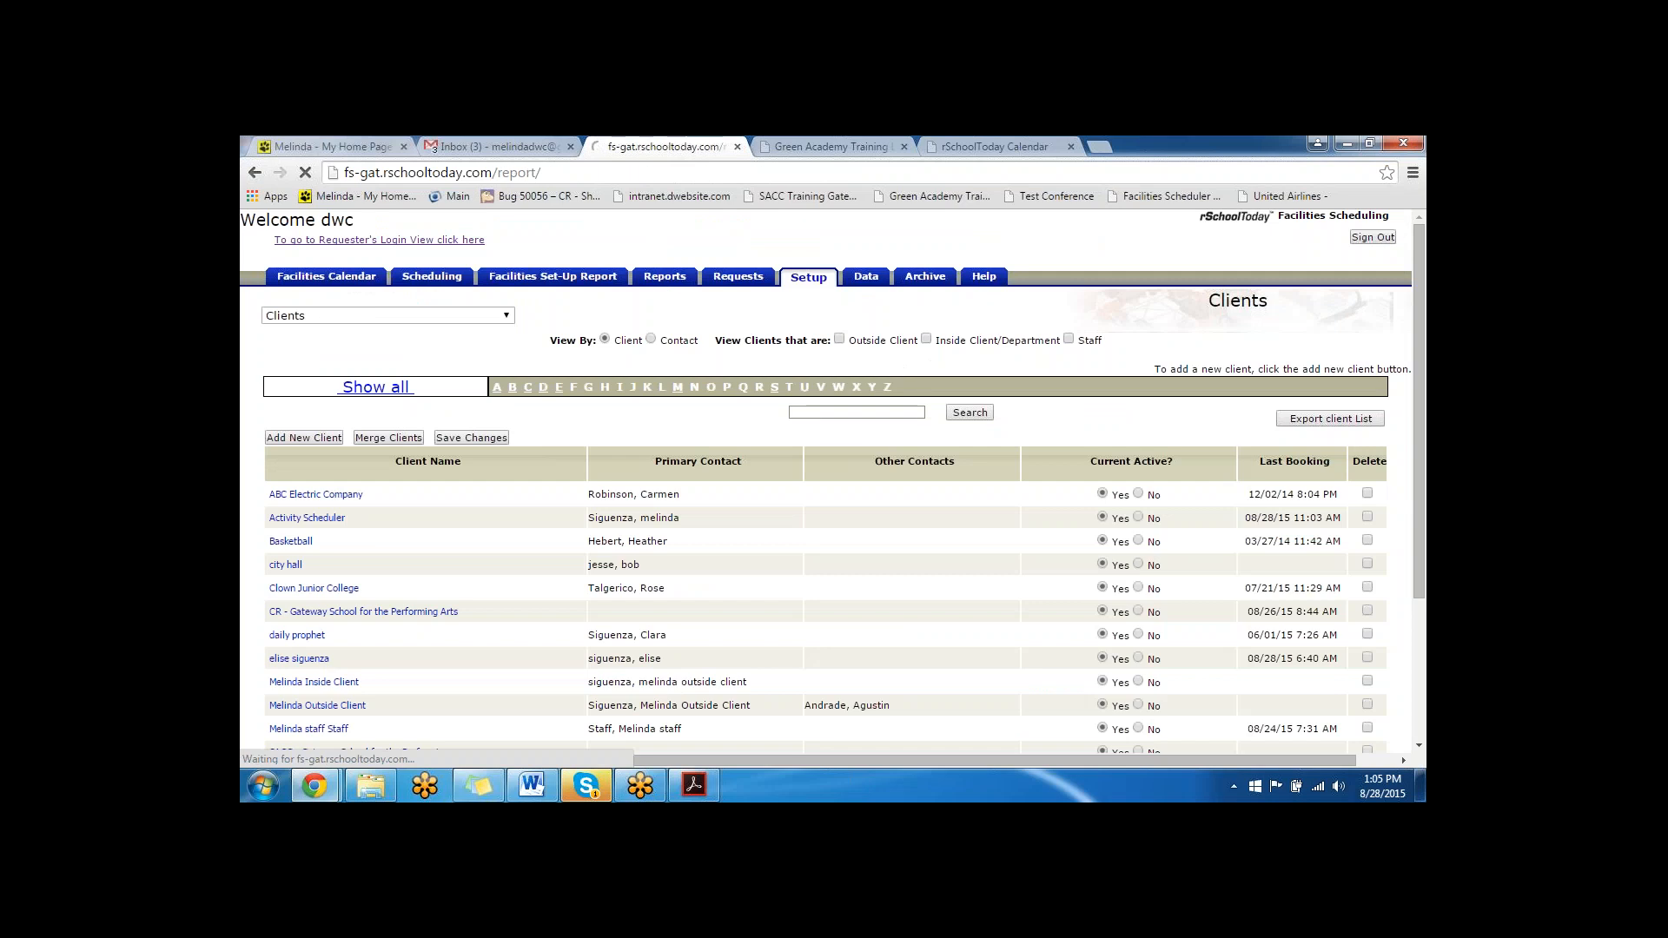
{"action": "scroll", "coordinate": [300, 637], "scroll_direction": "down", "scroll_amount": 3}
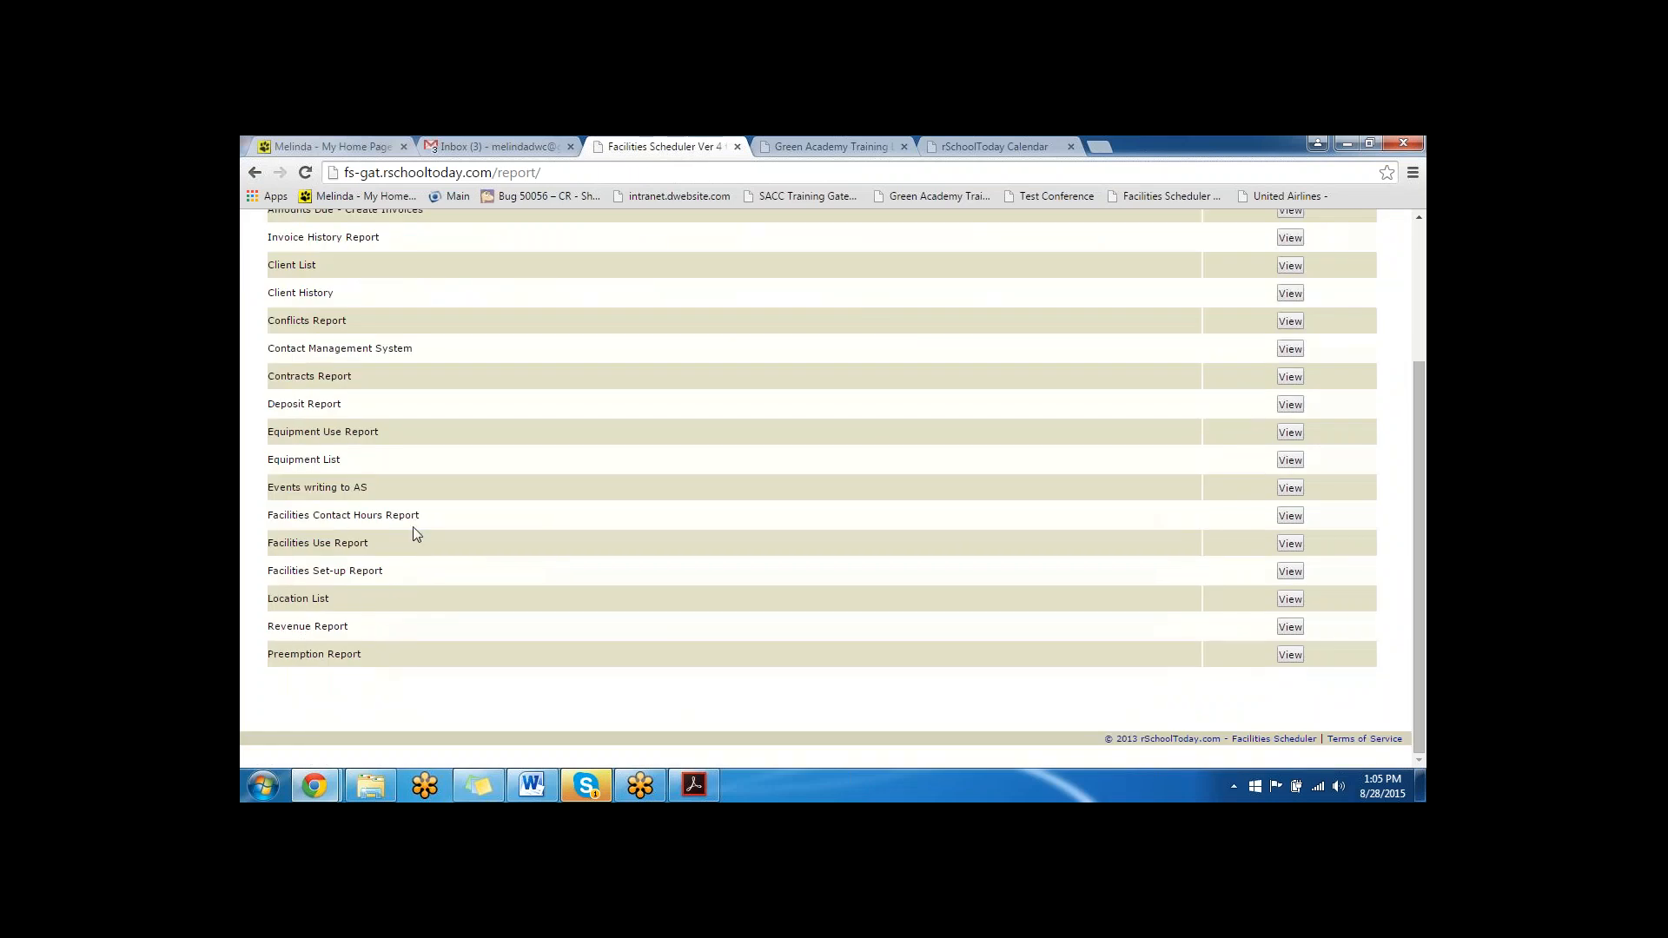
{"action": "left_click_drag", "start_coordinate": [369, 488], "coordinate": [277, 479]}
{"action": "scroll", "coordinate": [443, 452], "scroll_direction": "up", "scroll_amount": 1}
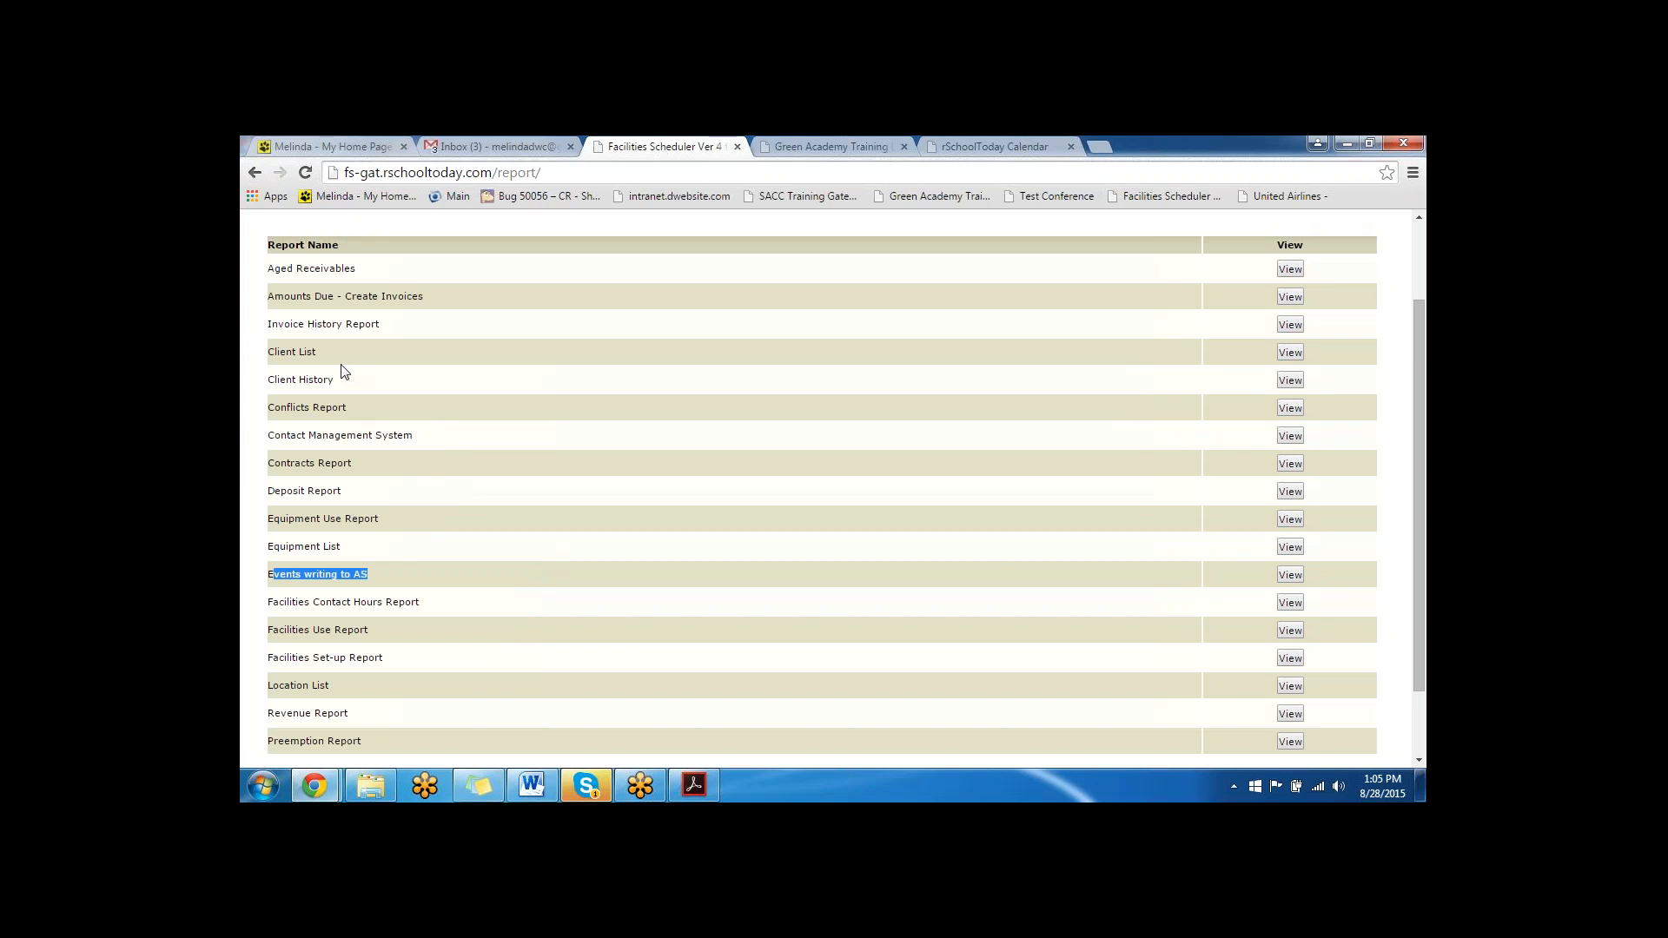
{"action": "double_click", "coordinate": [350, 409]}
{"action": "left_click_drag", "start_coordinate": [290, 420], "coordinate": [266, 415]}
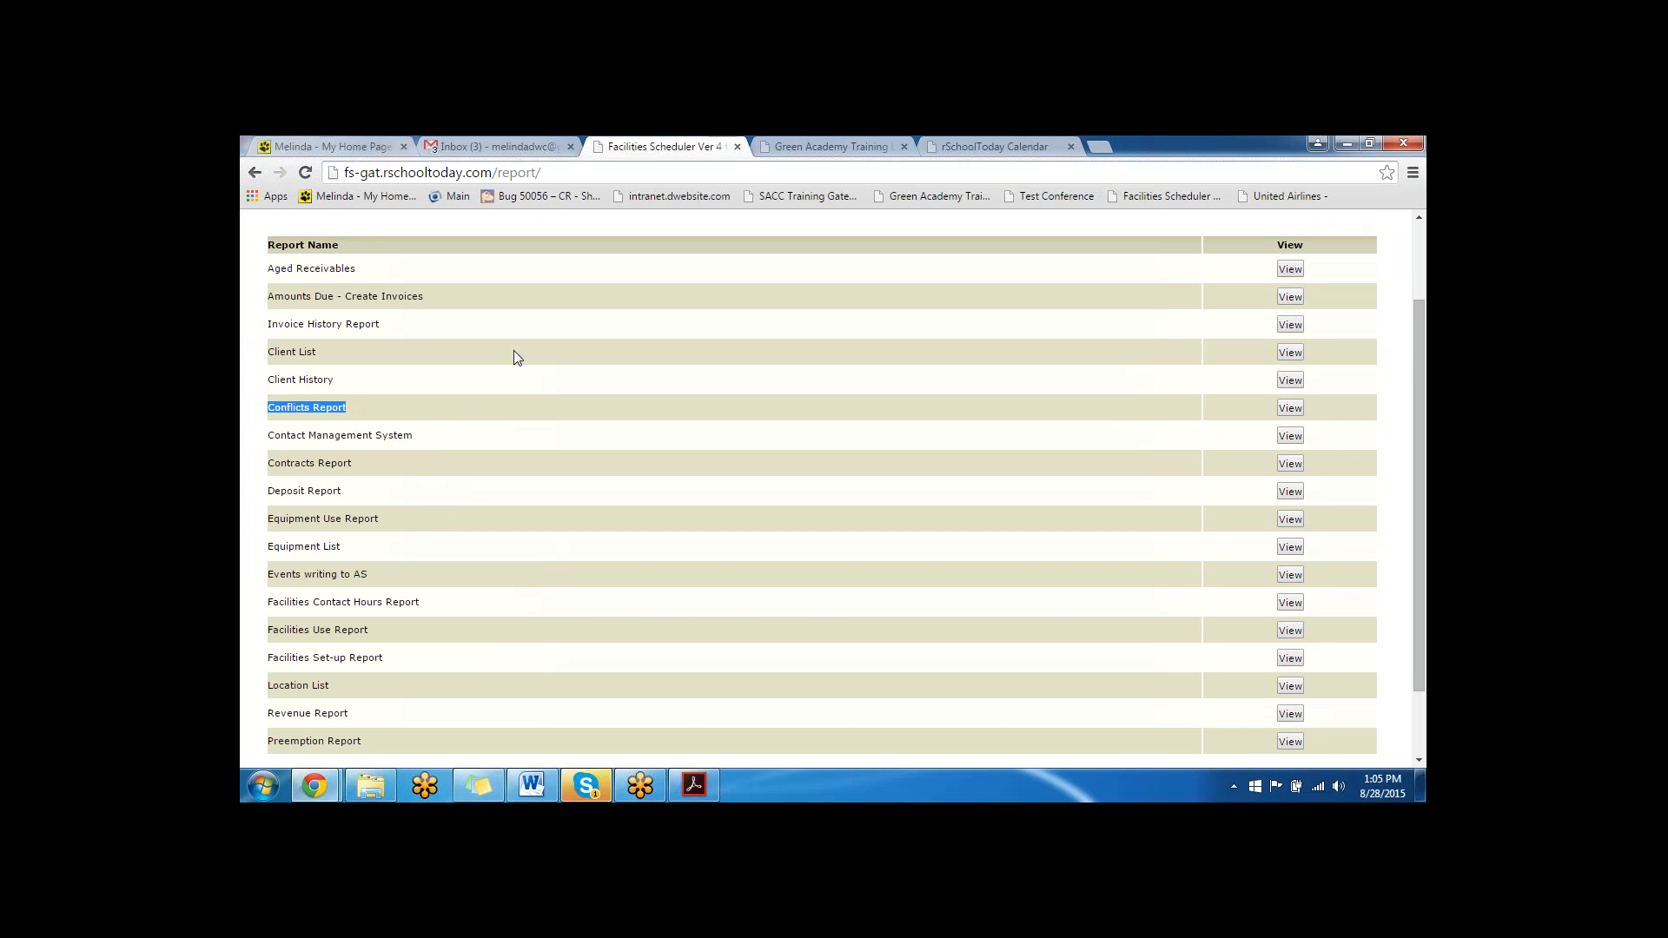
- Close the Green Academy Training and rSchoolToday Calendar pages, keeping the Facilities Scheduler reports open
{"action": "left_click", "coordinate": [903, 147]}
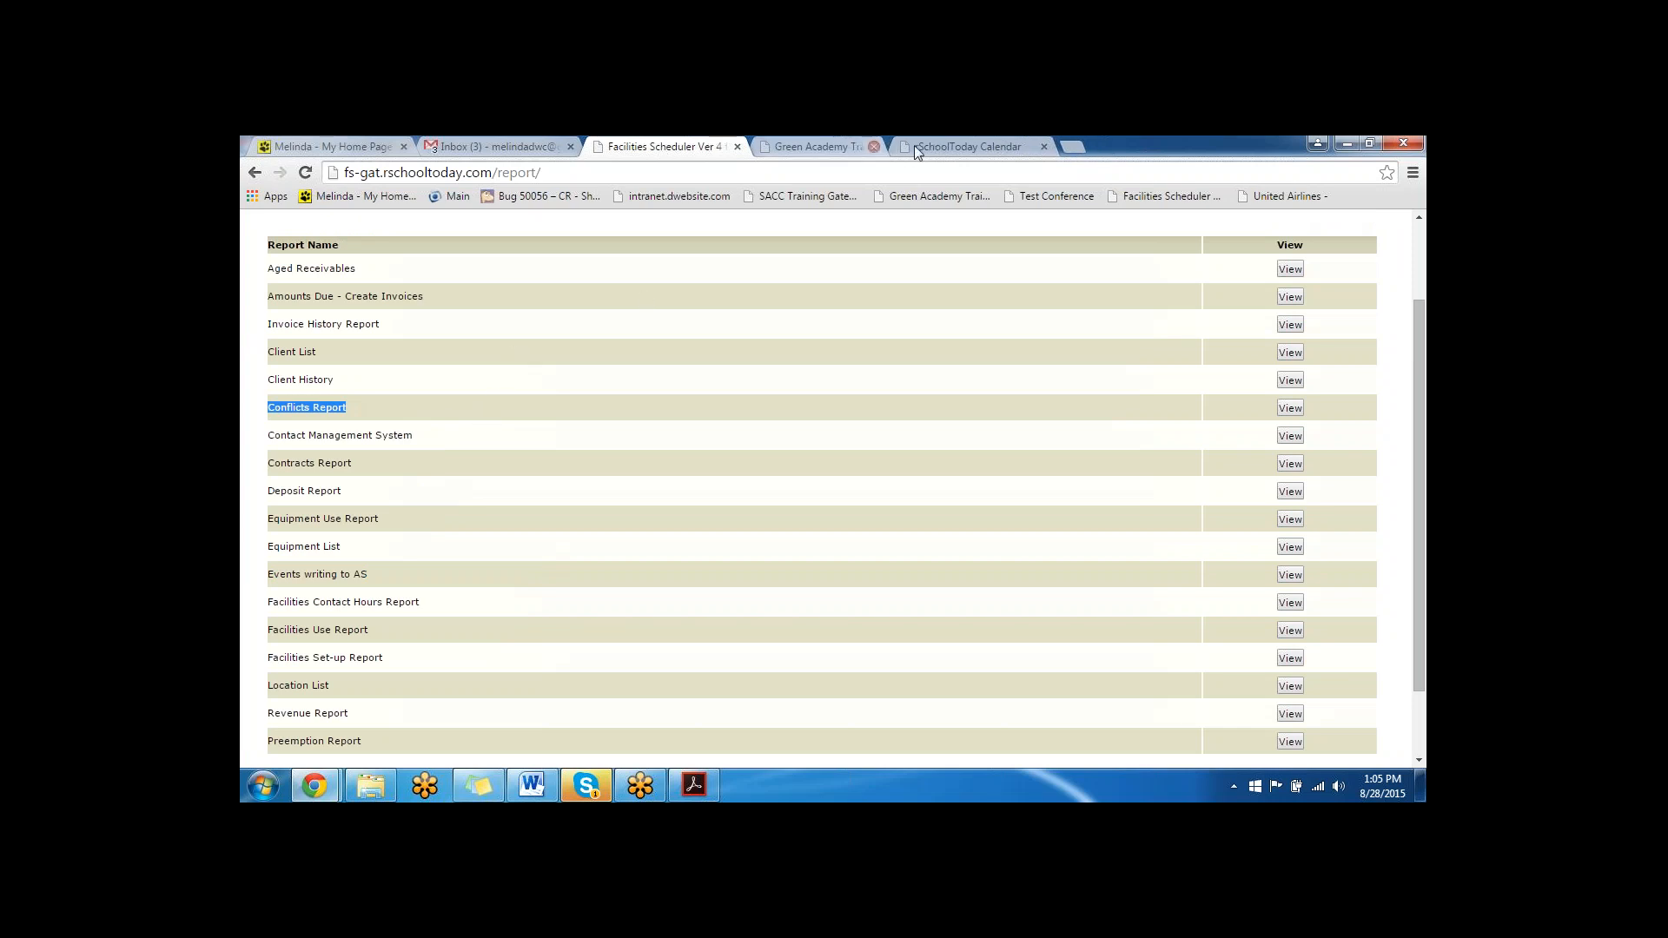
{"action": "left_click", "coordinate": [904, 146]}
{"action": "scroll", "coordinate": [492, 340], "scroll_direction": "up", "scroll_amount": 3}
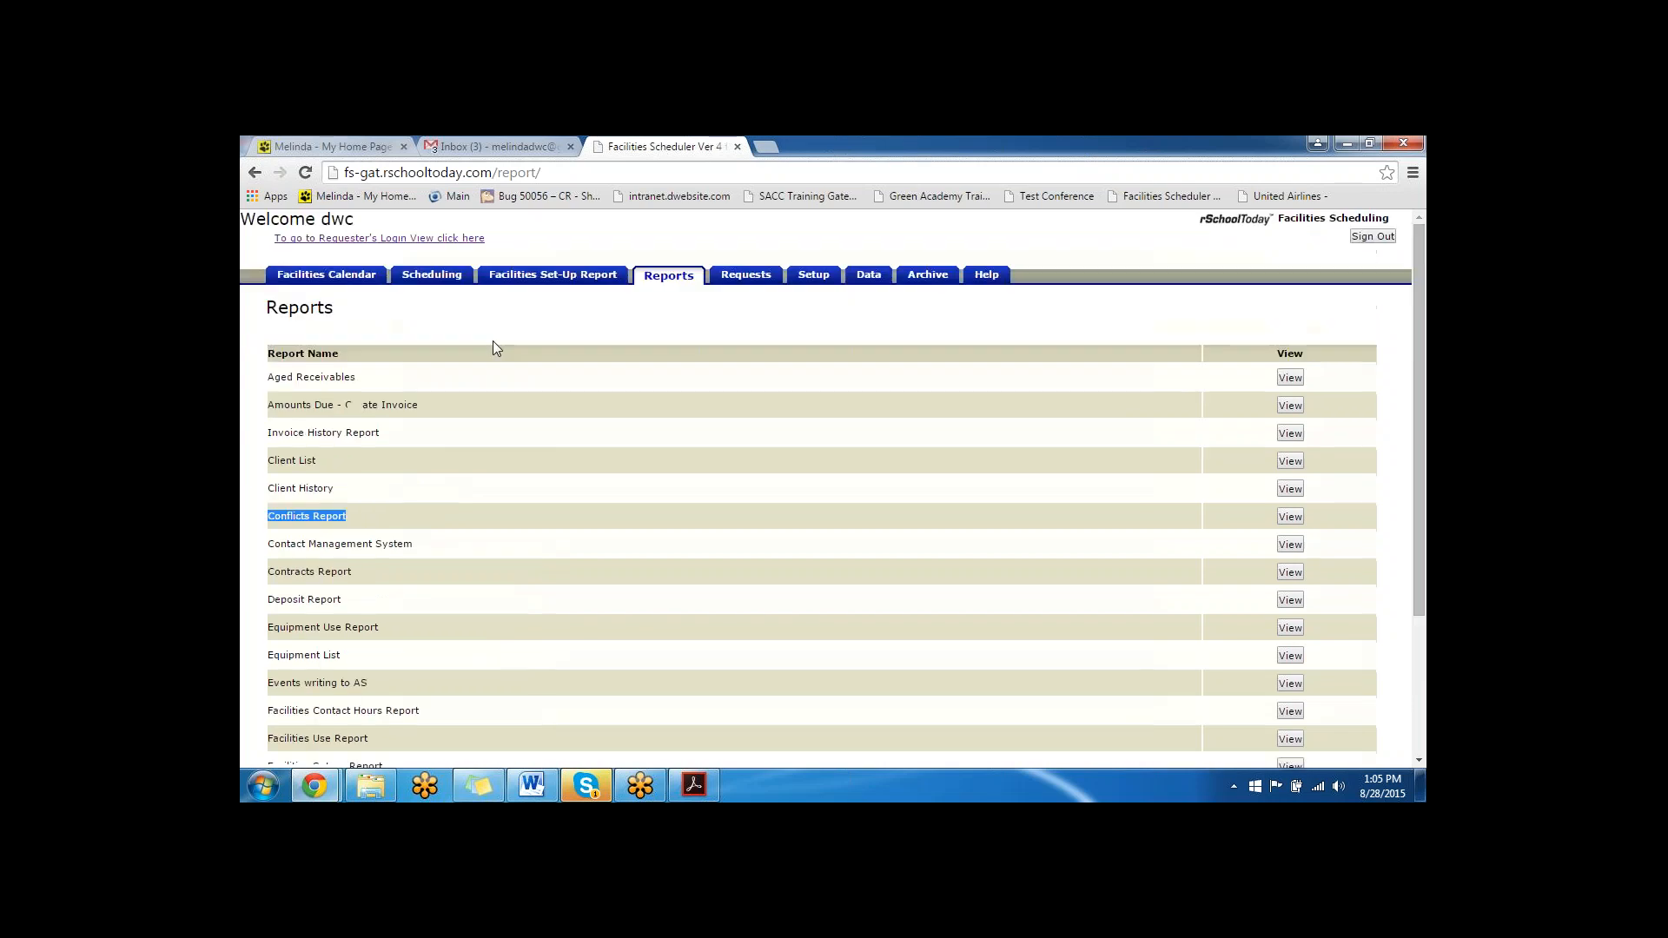
- Check August 2015 availability in the Facilities Calendar for all buildings with Show Entire Building, and close the calendar
{"action": "left_click", "coordinate": [340, 276]}
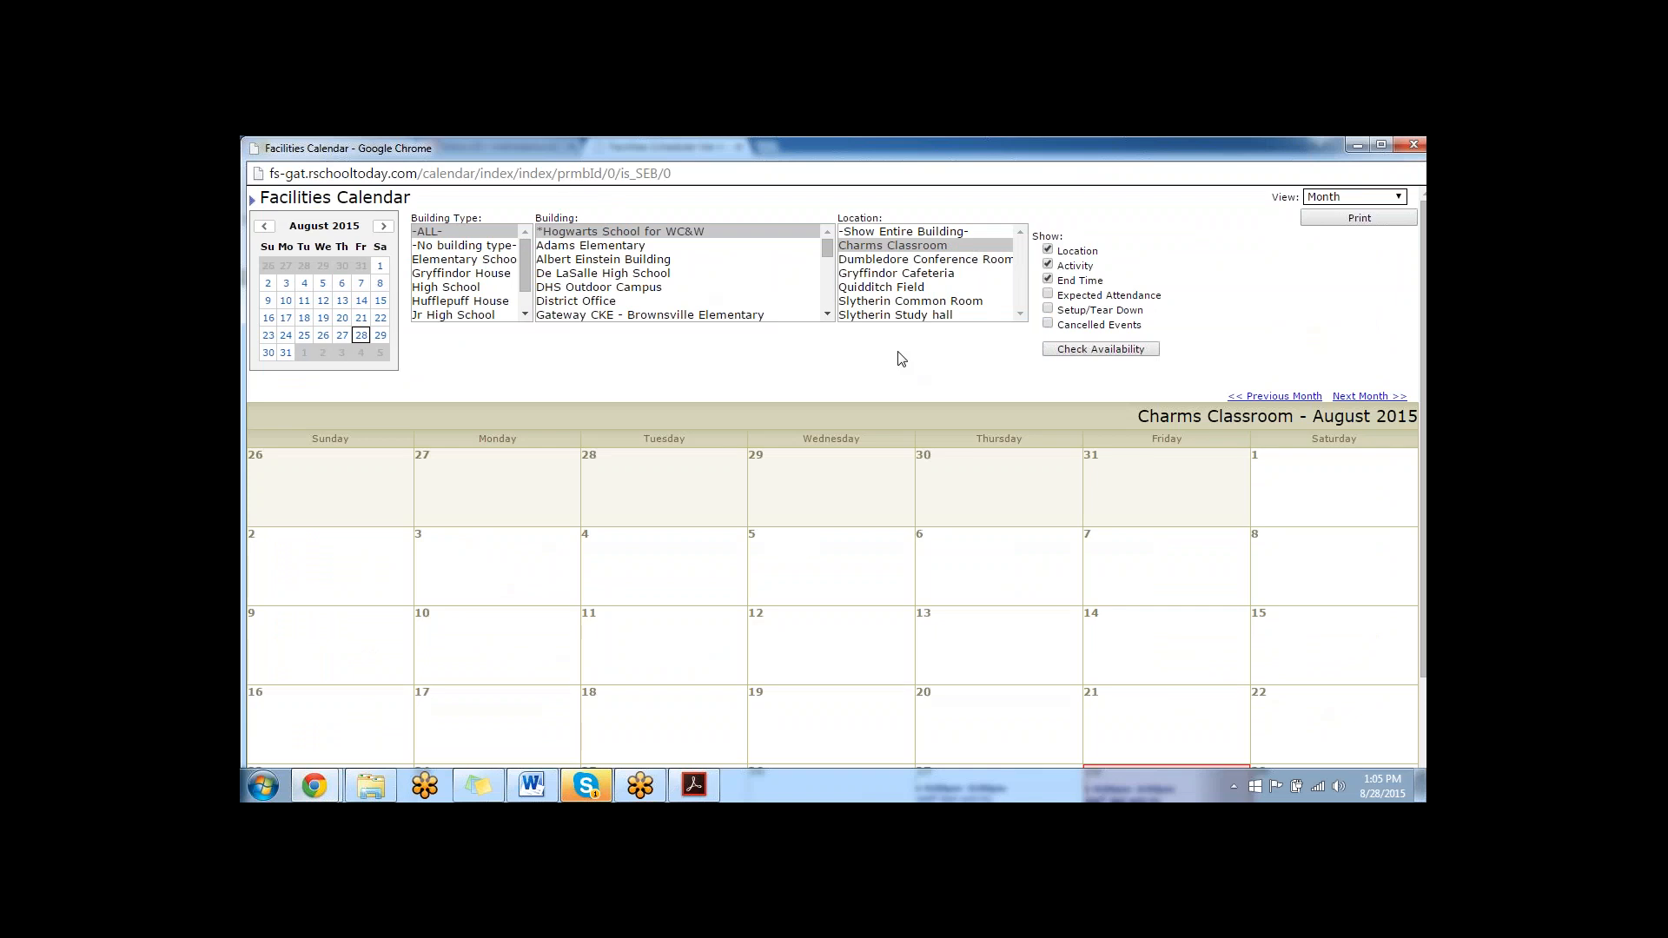
{"action": "left_click", "coordinate": [895, 232]}
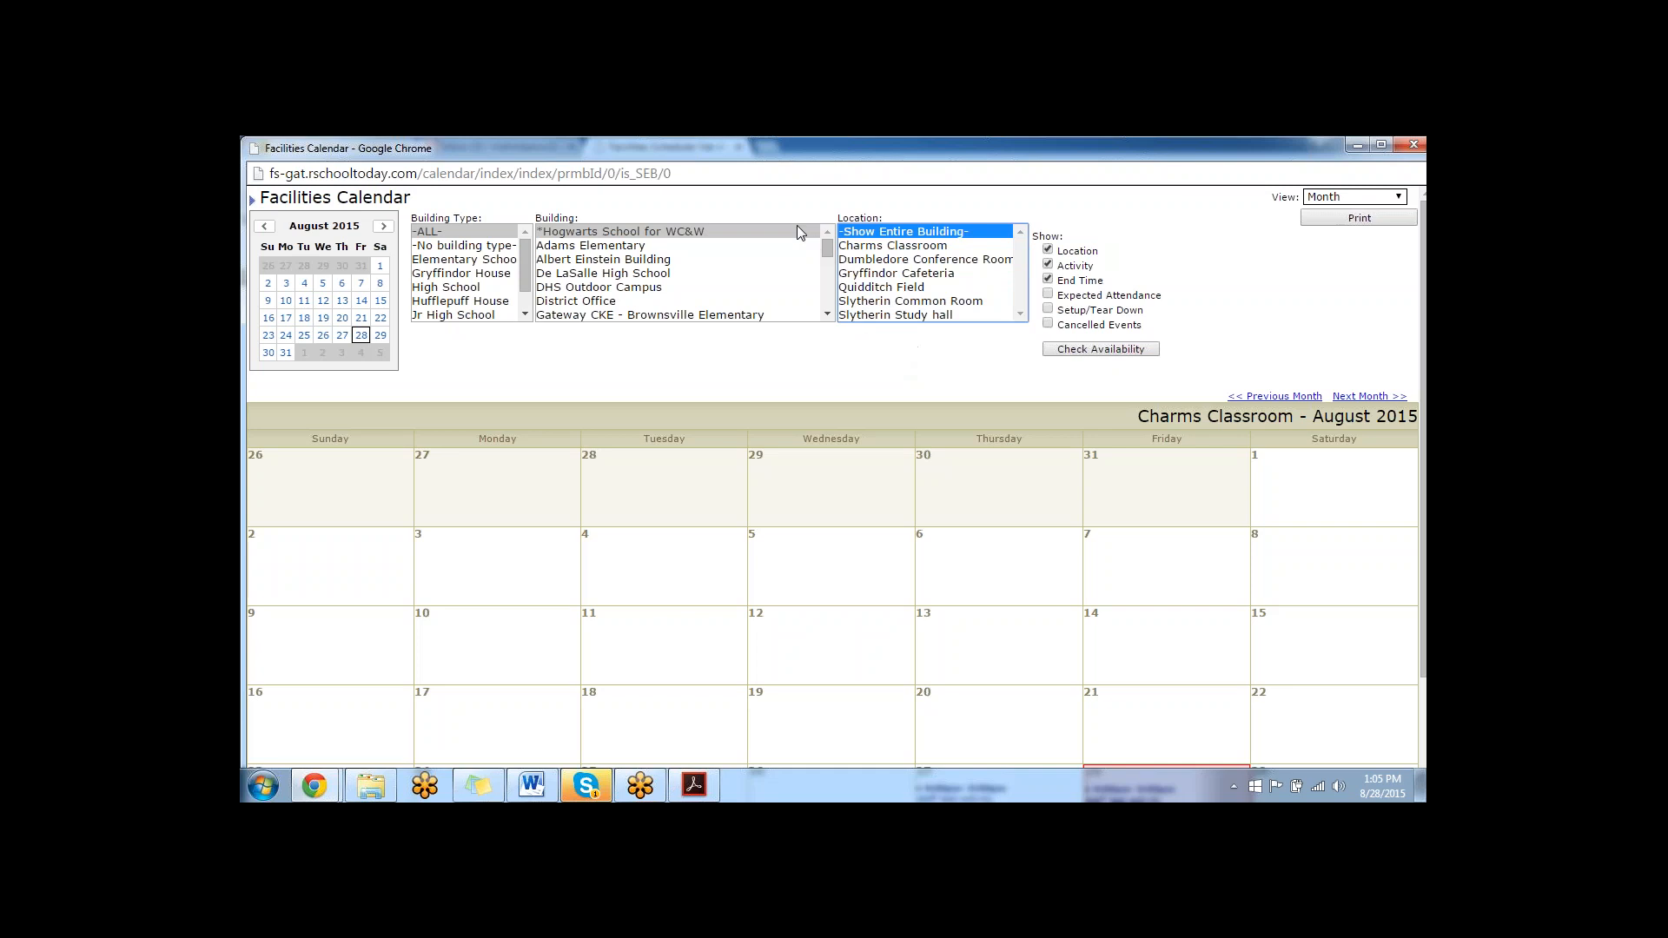
{"action": "left_click", "coordinate": [761, 235]}
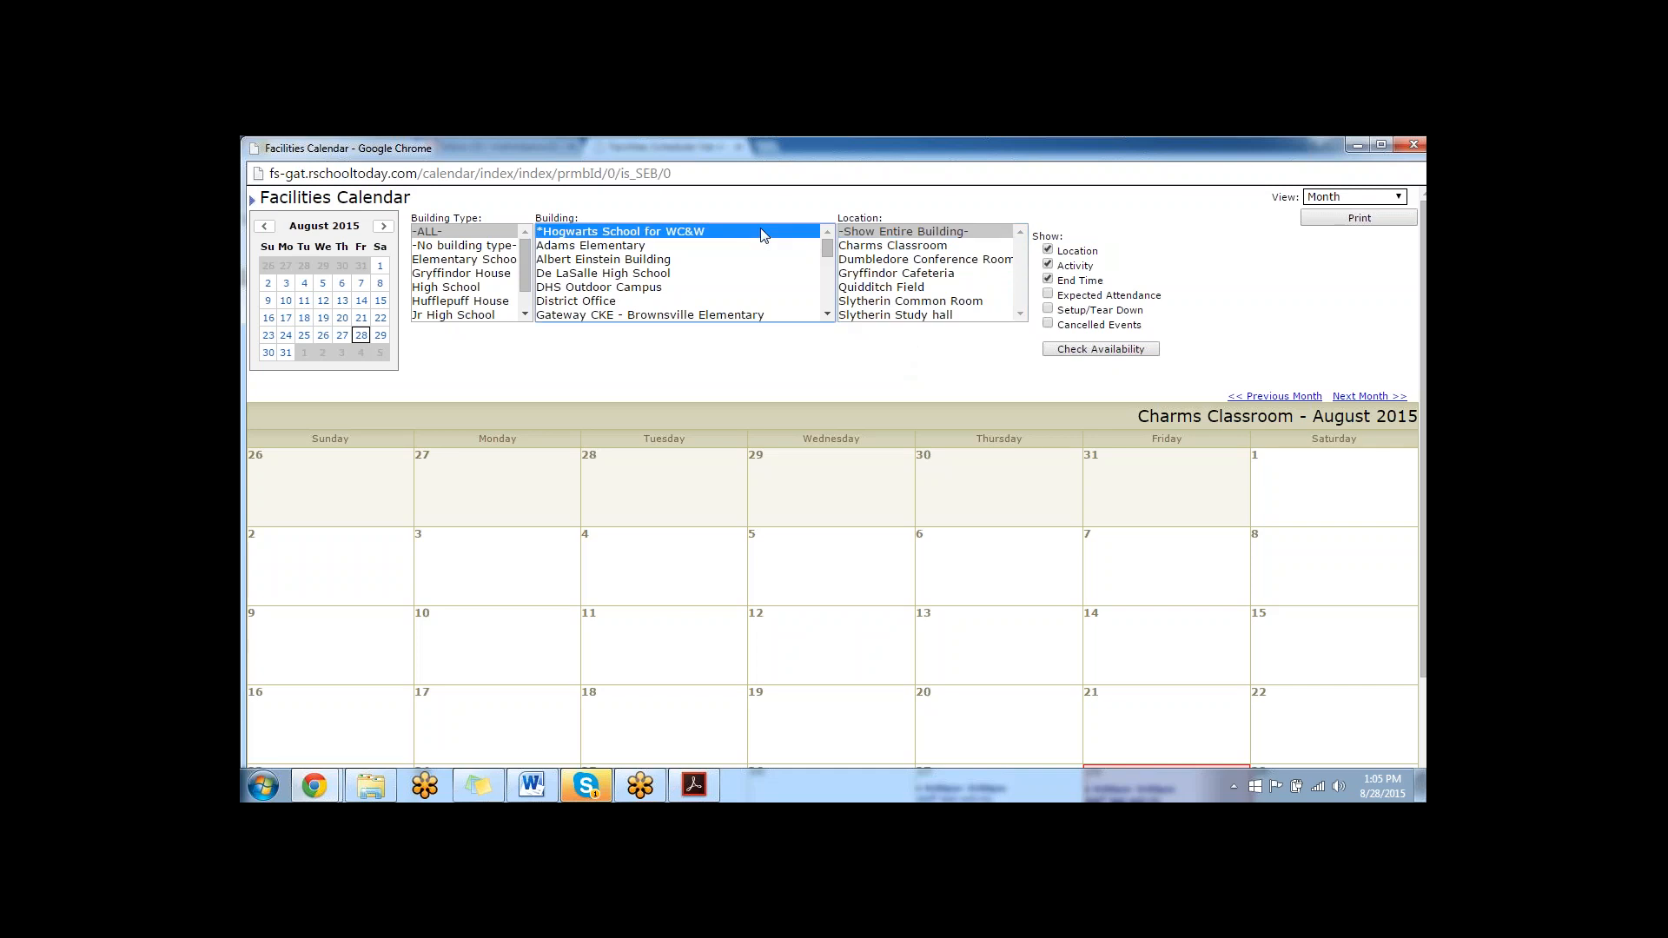
{"action": "key", "text": "shift+Down"}
{"action": "key", "text": "shift+Down"}
{"action": "key", "text": "shift+Down"}
{"action": "key", "text": "shift+Down"}
{"action": "key", "text": "shift+Down"}
{"action": "key", "text": "shift+Down"}
{"action": "key", "text": "shift+Down"}
{"action": "key", "text": "shift+Down"}
{"action": "key", "text": "shift+Down"}
{"action": "key", "text": "shift+Down"}
{"action": "key", "text": "shift+Down"}
{"action": "key", "text": "shift+Down"}
{"action": "key", "text": "shift+Down"}
{"action": "key", "text": "shift+Down"}
{"action": "key", "text": "shift+Down"}
{"action": "key", "text": "shift+Down"}
{"action": "key", "text": "shift+Down"}
{"action": "key", "text": "shift+Down"}
{"action": "key", "text": "shift+Down"}
{"action": "key", "text": "shift+Down"}
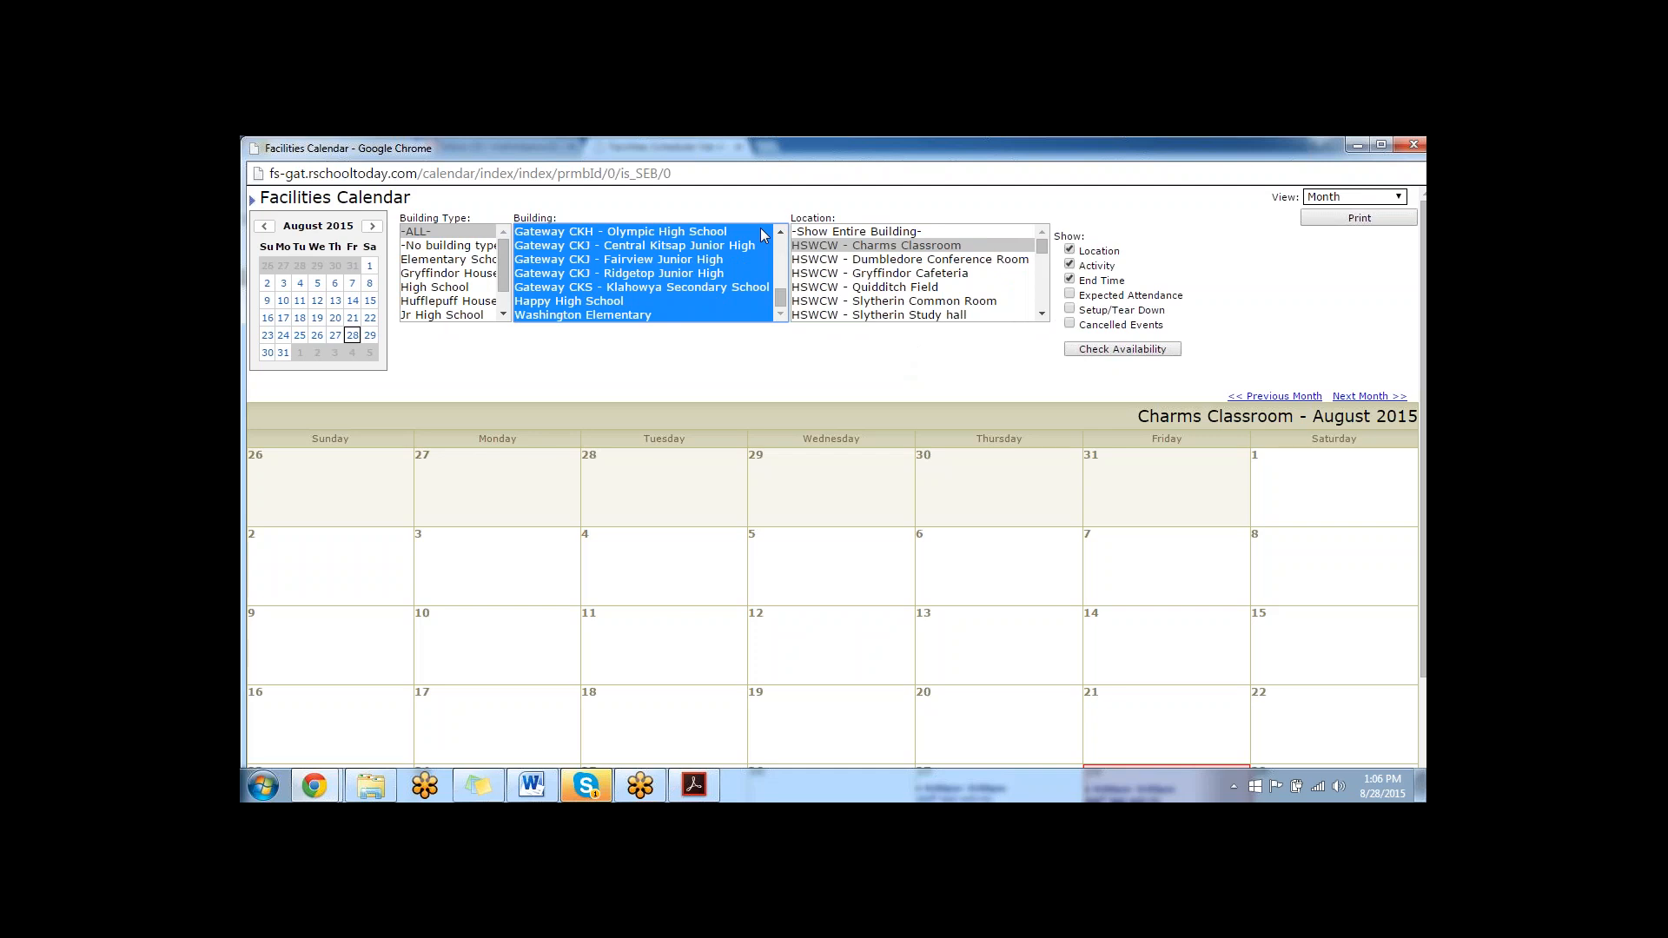
{"action": "left_click", "coordinate": [828, 233]}
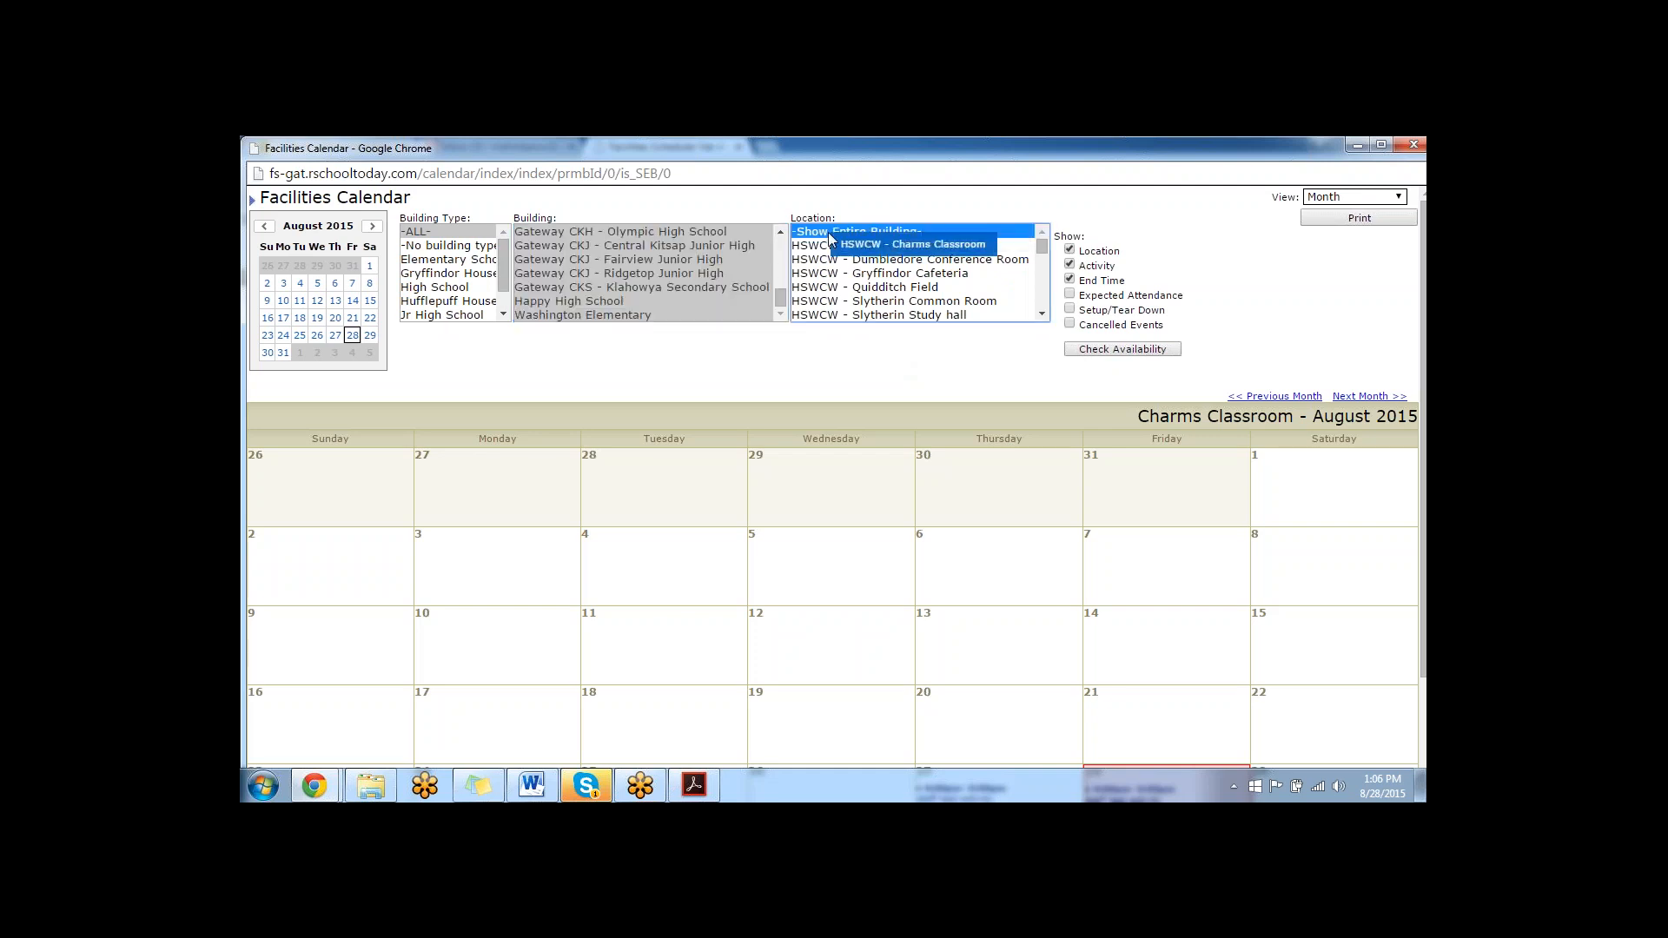
{"action": "left_click", "coordinate": [1085, 352]}
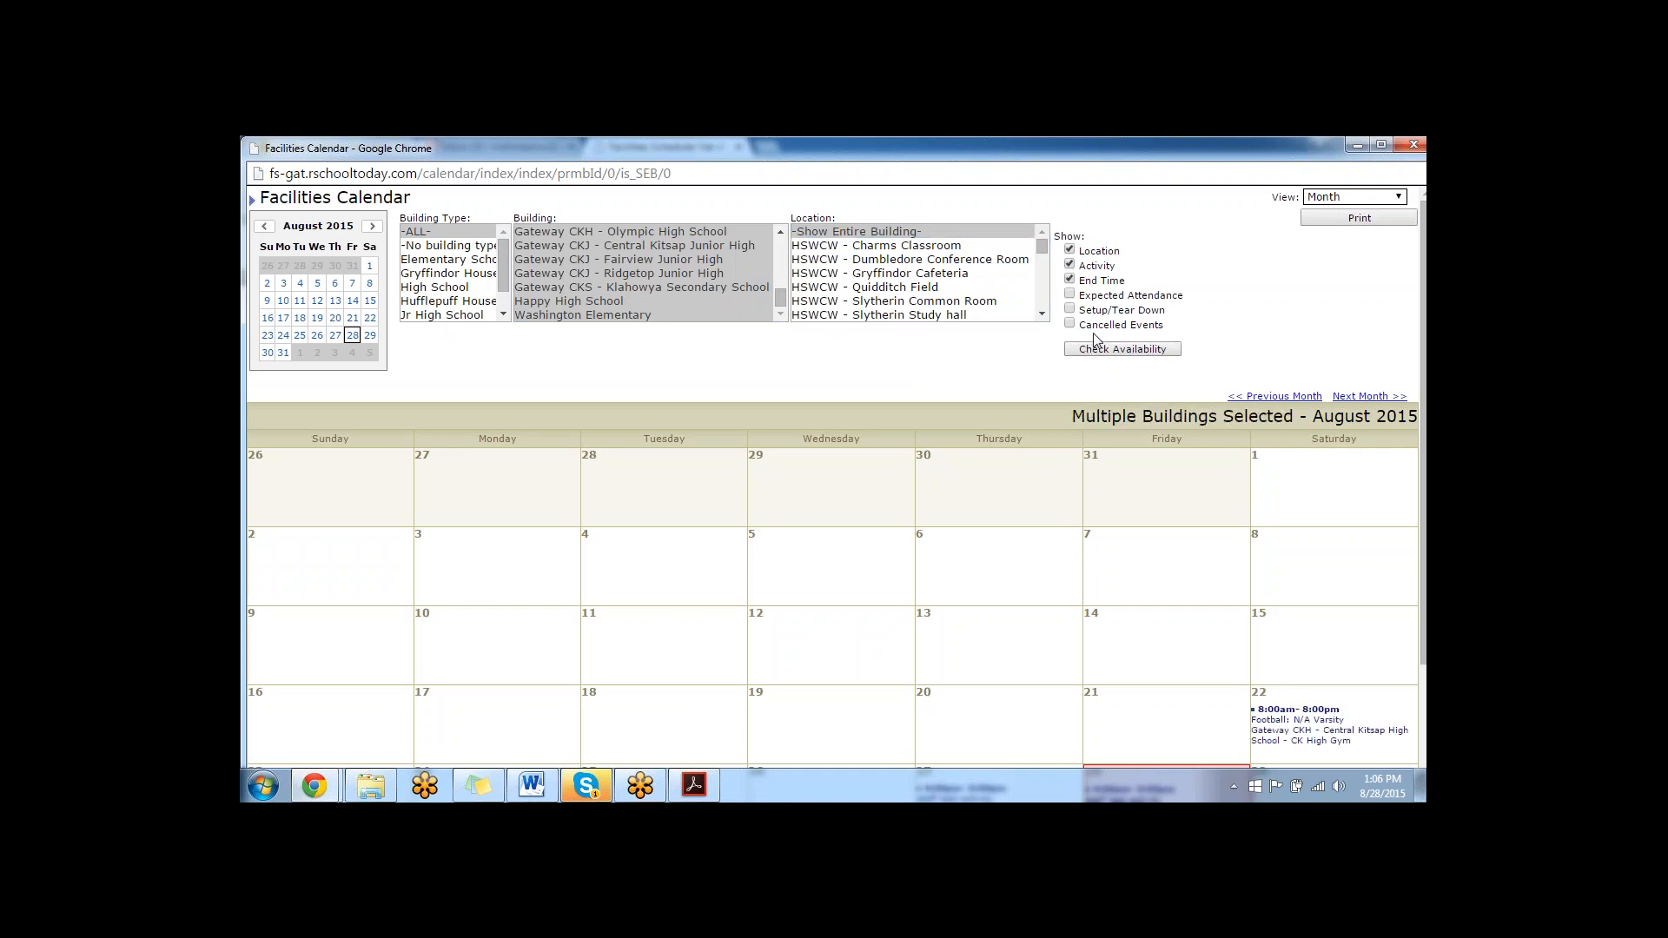
{"action": "scroll", "coordinate": [966, 423], "scroll_direction": "down", "scroll_amount": 2}
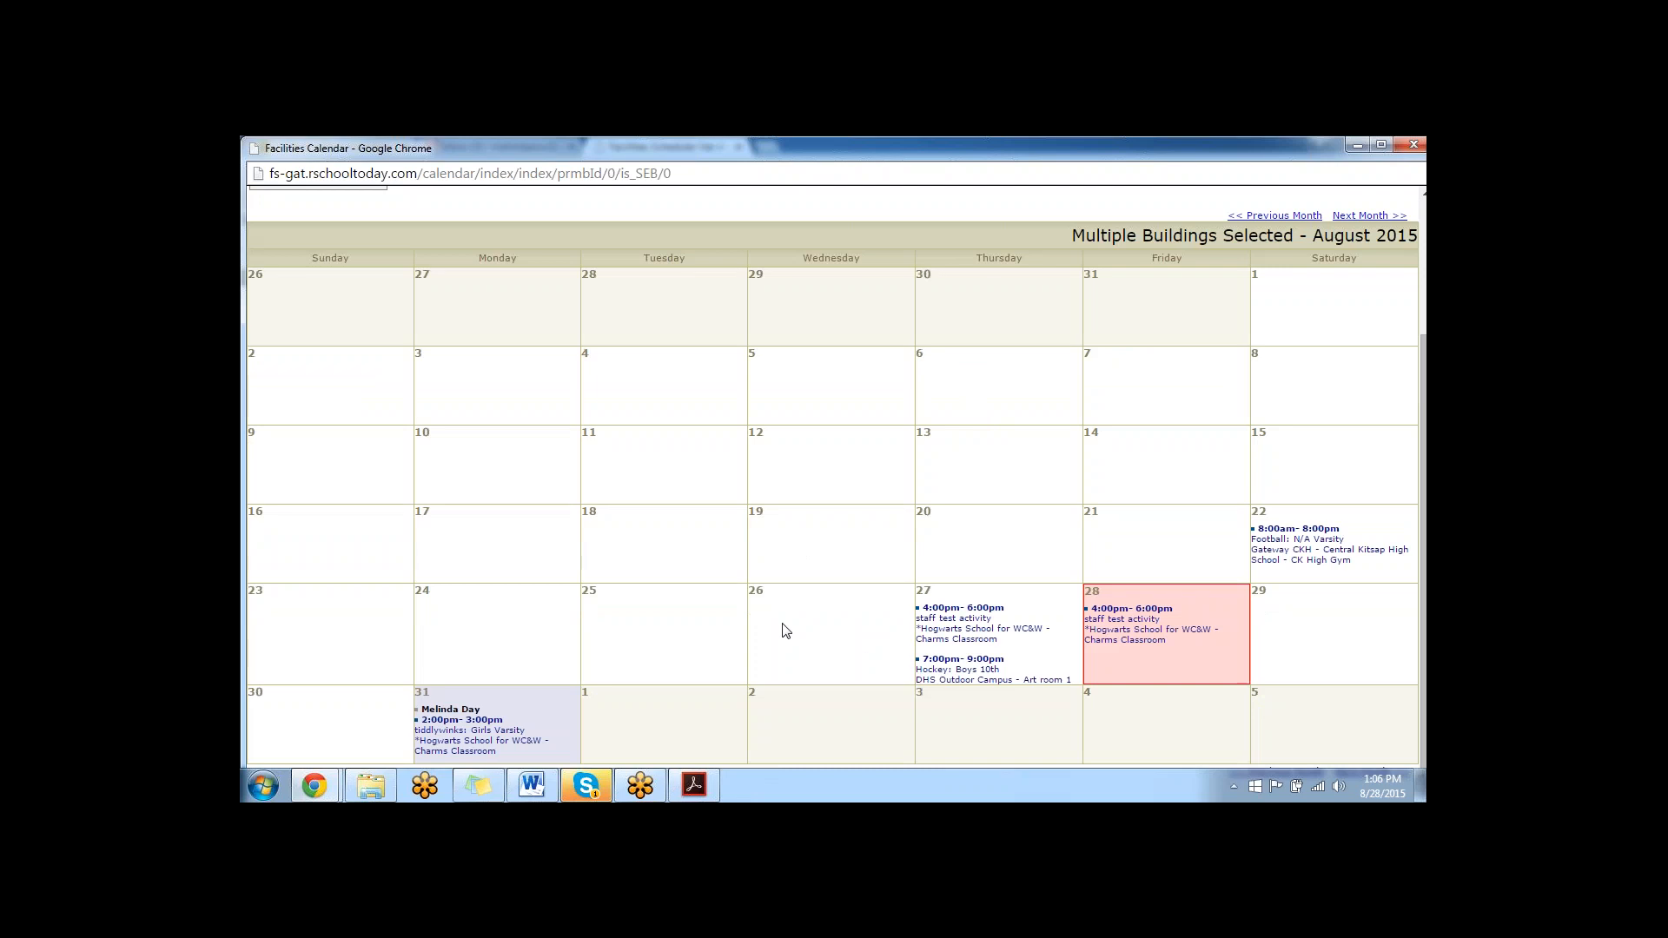
{"action": "scroll", "coordinate": [765, 547], "scroll_direction": "up", "scroll_amount": 2}
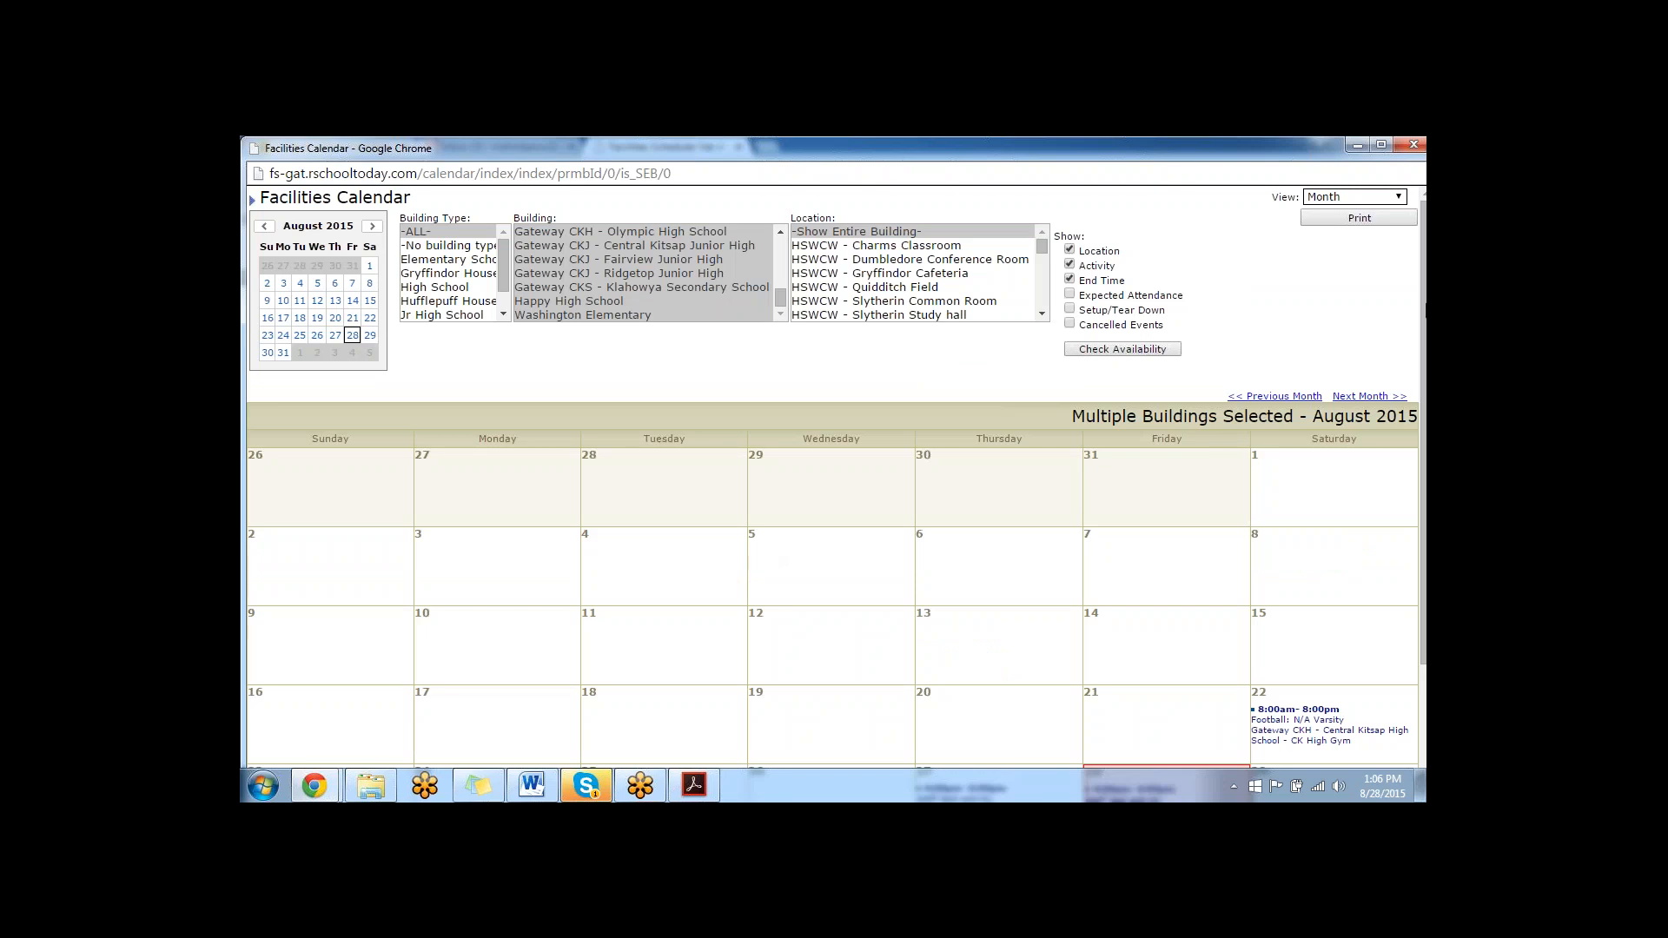
{"action": "left_click", "coordinate": [1414, 144]}
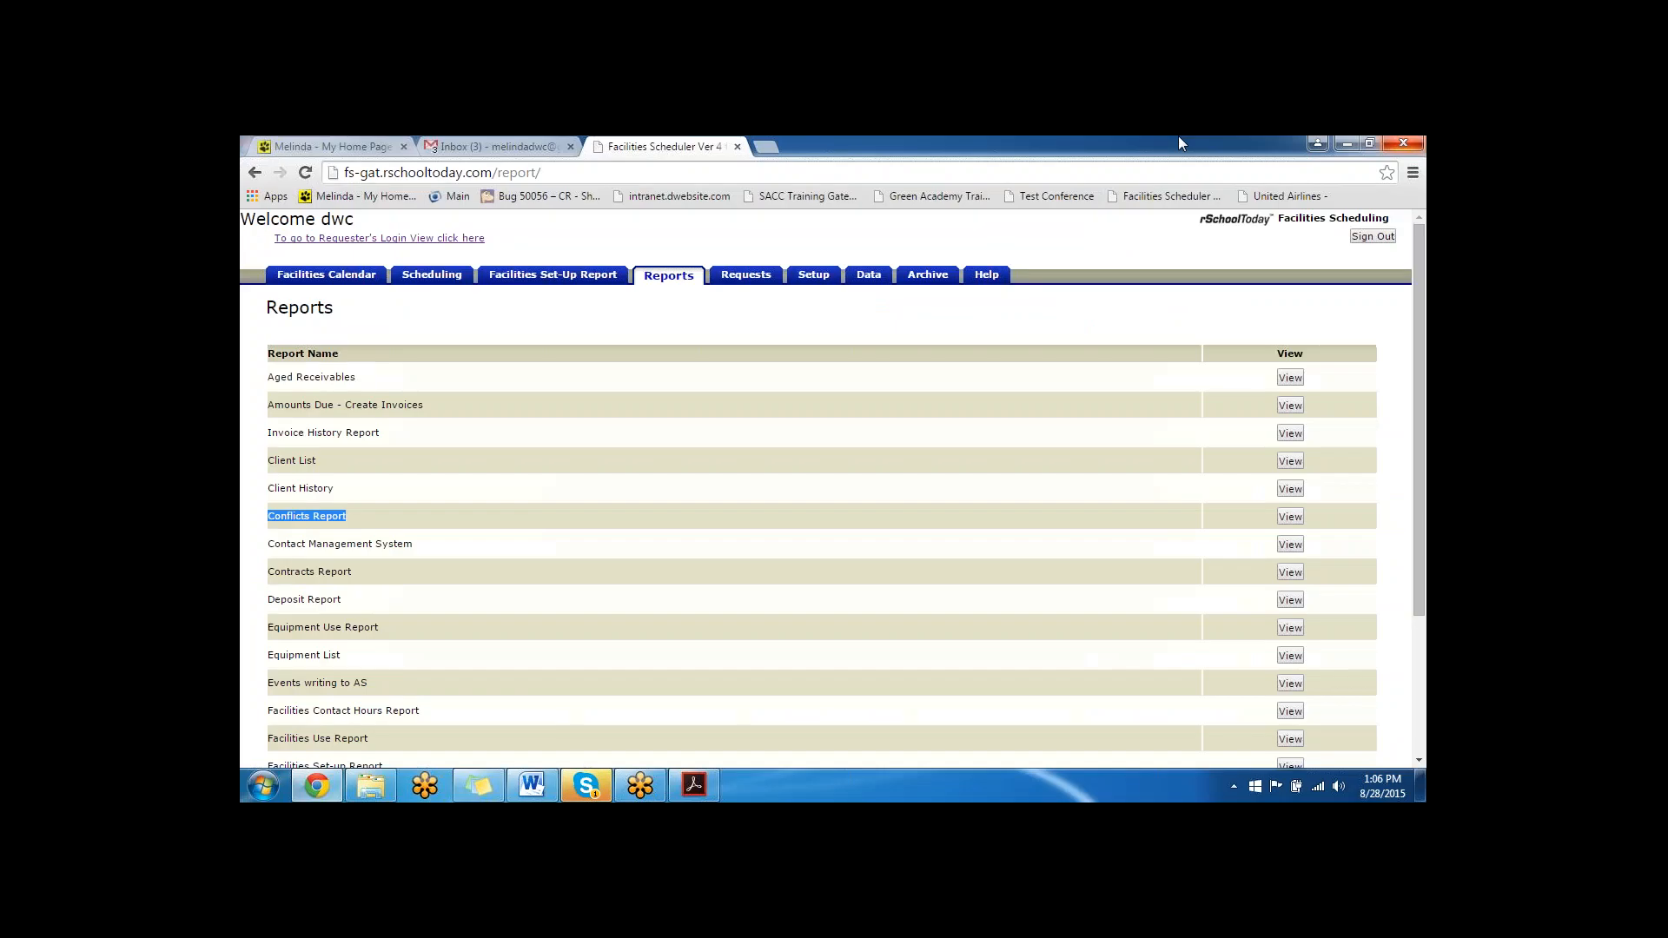
- Open the Requester Public Settings in Setup and review the banner, facilities request text and customer service text
{"action": "left_click", "coordinate": [814, 274]}
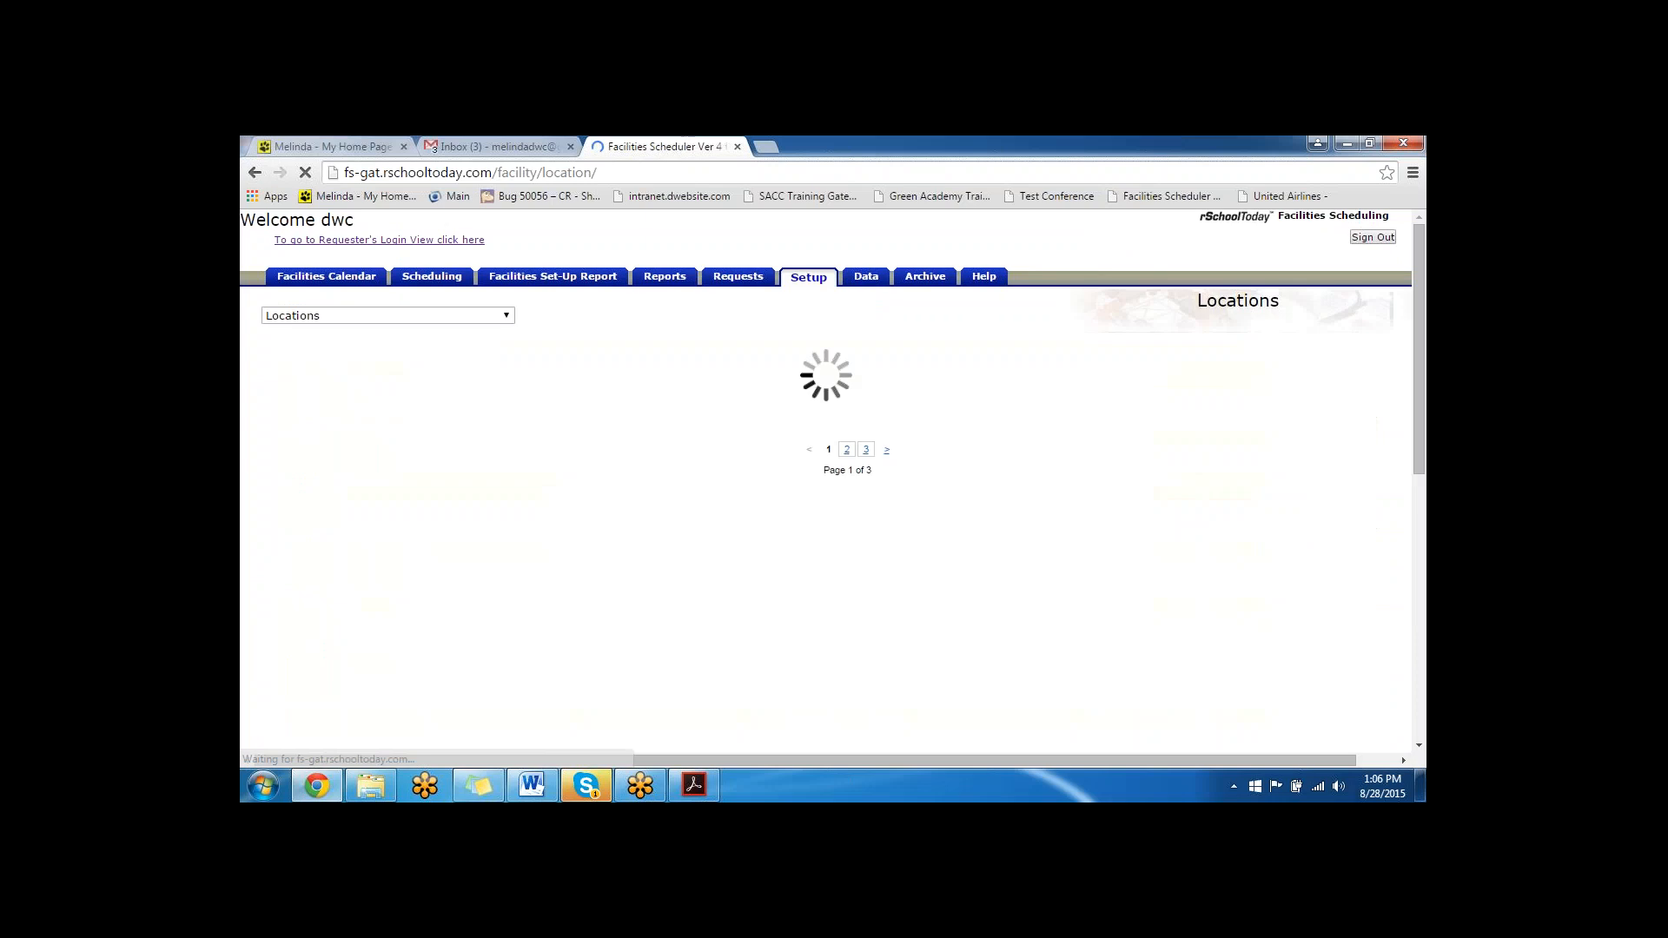
{"action": "left_click", "coordinate": [432, 318]}
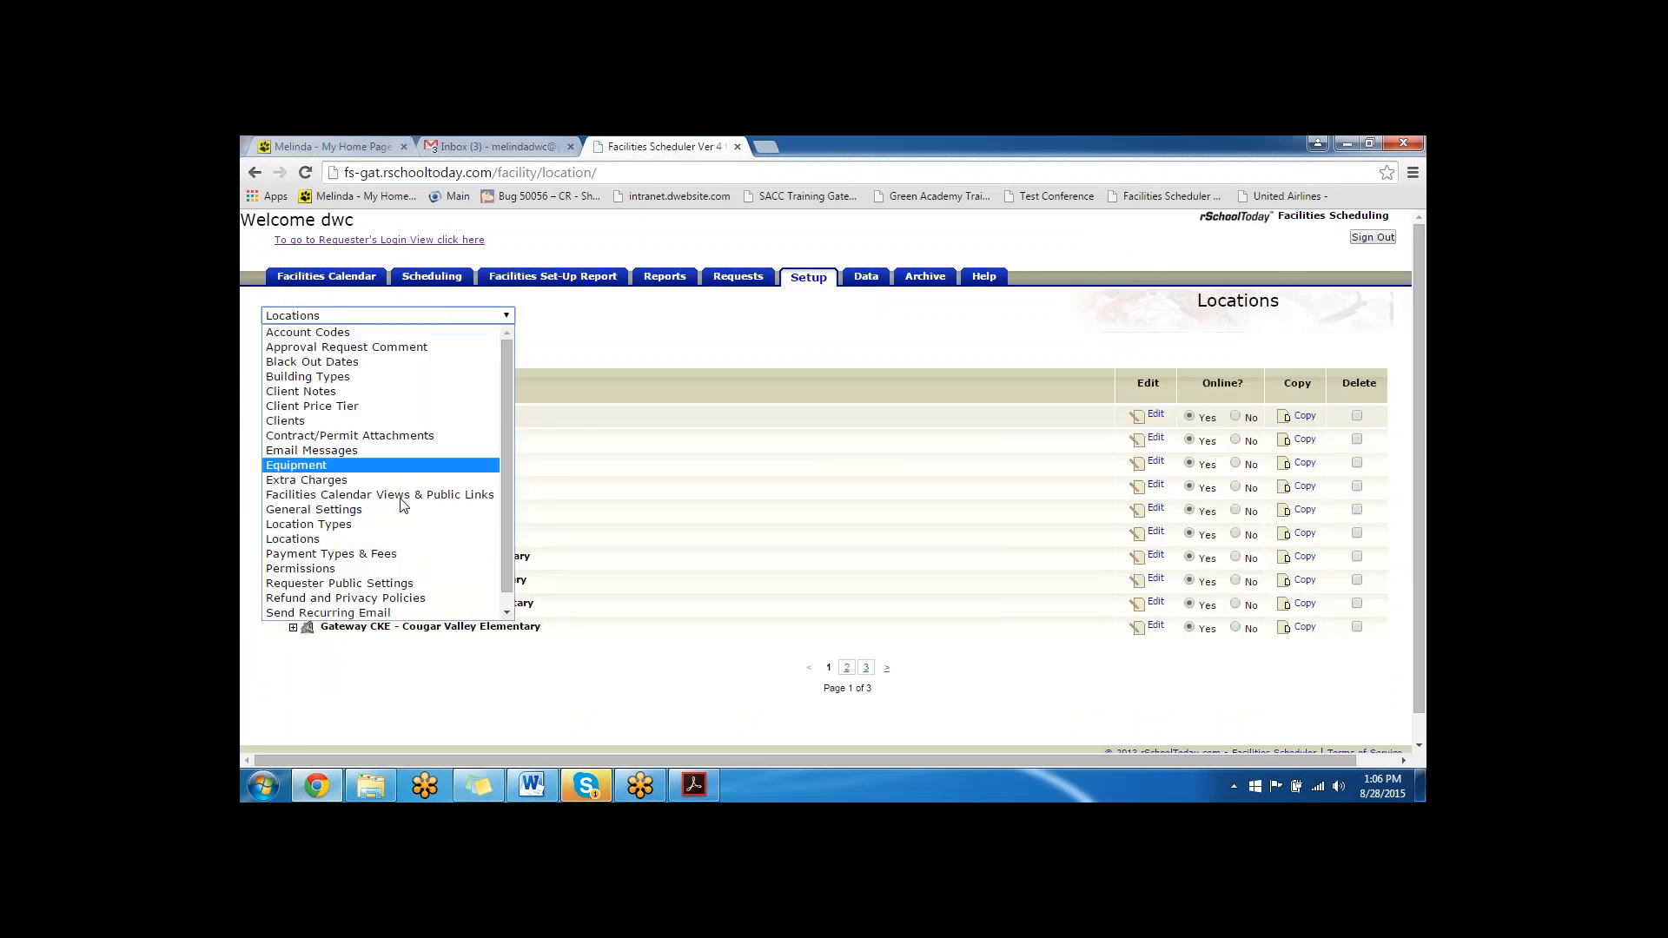
{"action": "left_click", "coordinate": [339, 583]}
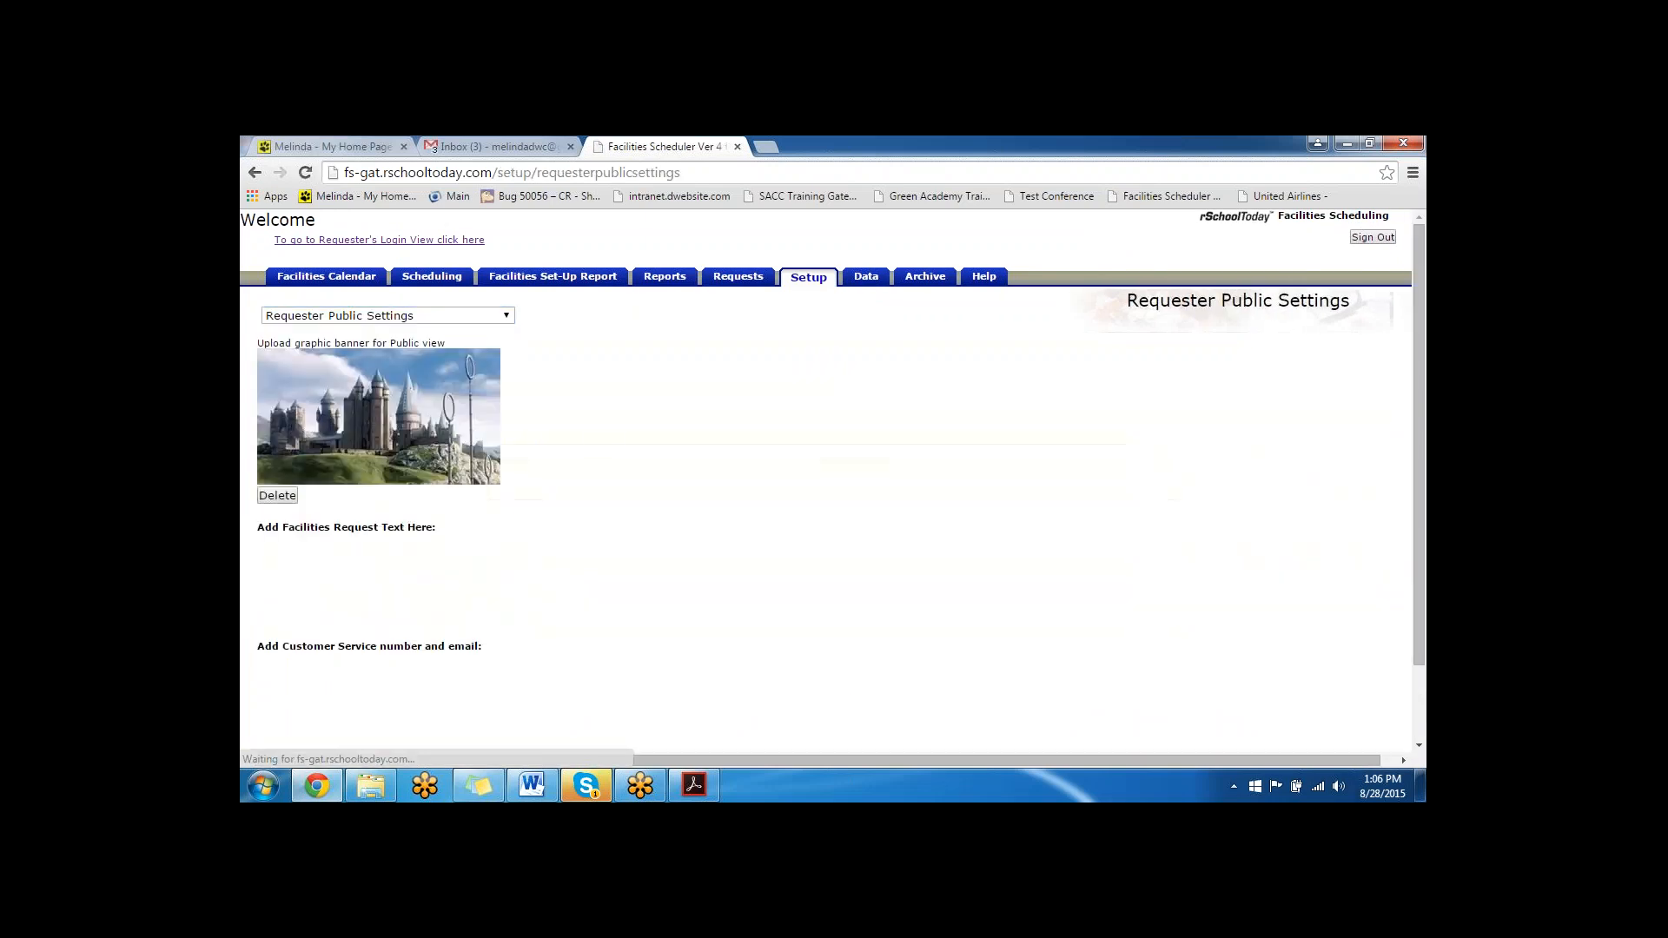
{"action": "scroll", "coordinate": [539, 595], "scroll_direction": "down", "scroll_amount": 3}
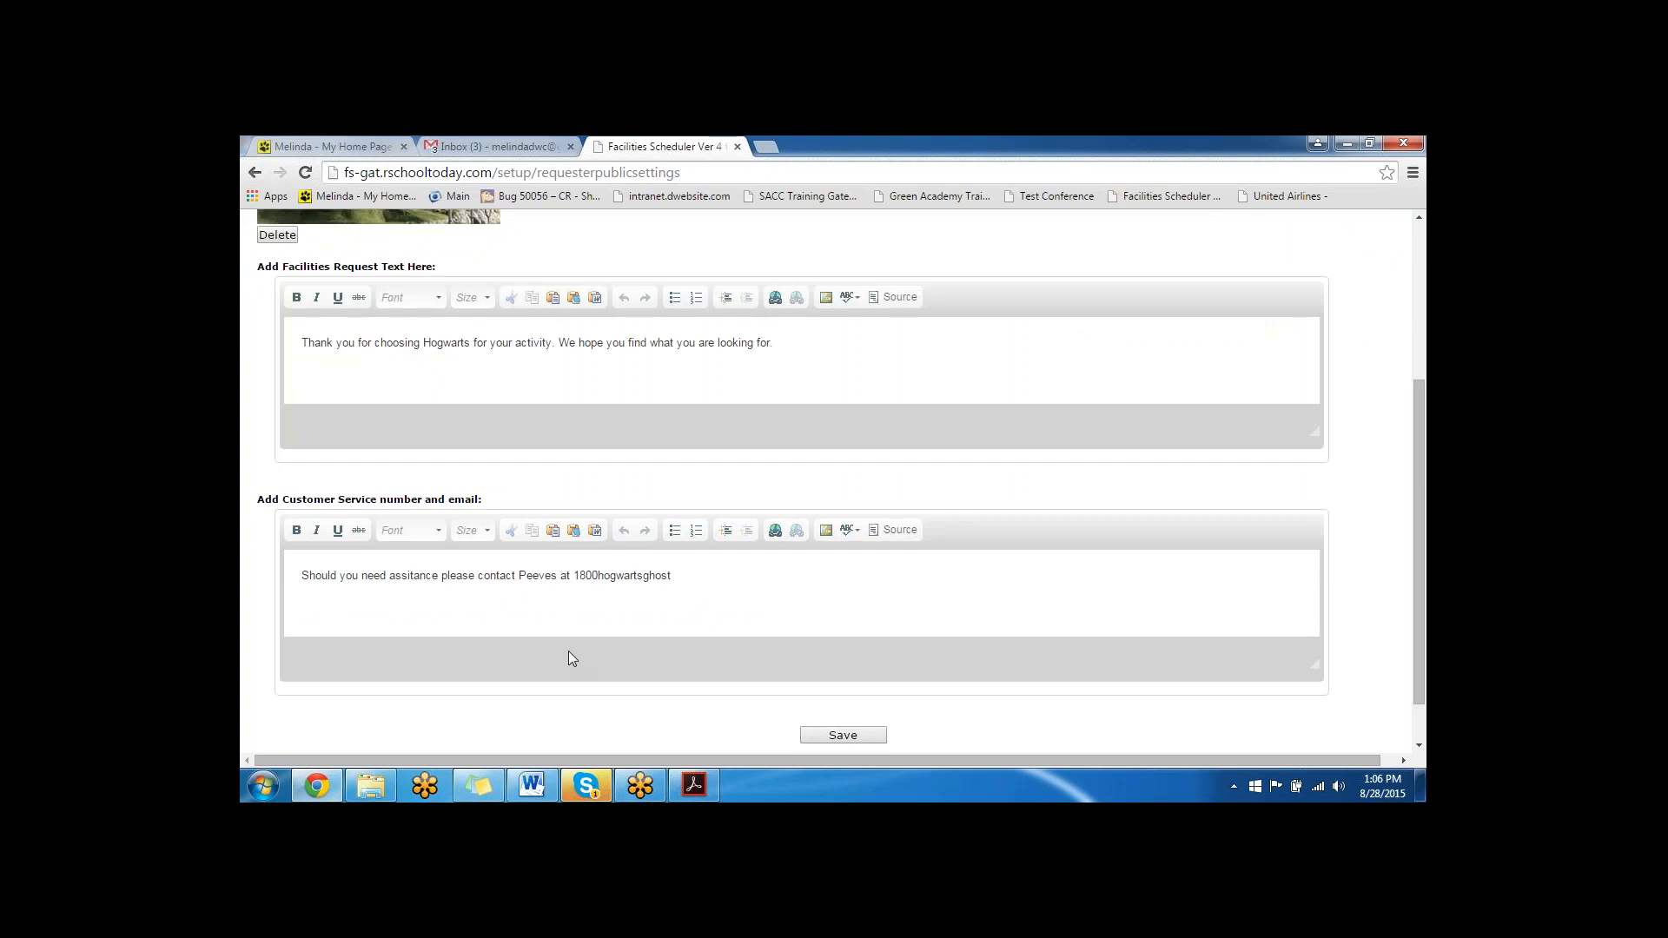
{"action": "scroll", "coordinate": [573, 644], "scroll_direction": "up", "scroll_amount": 3}
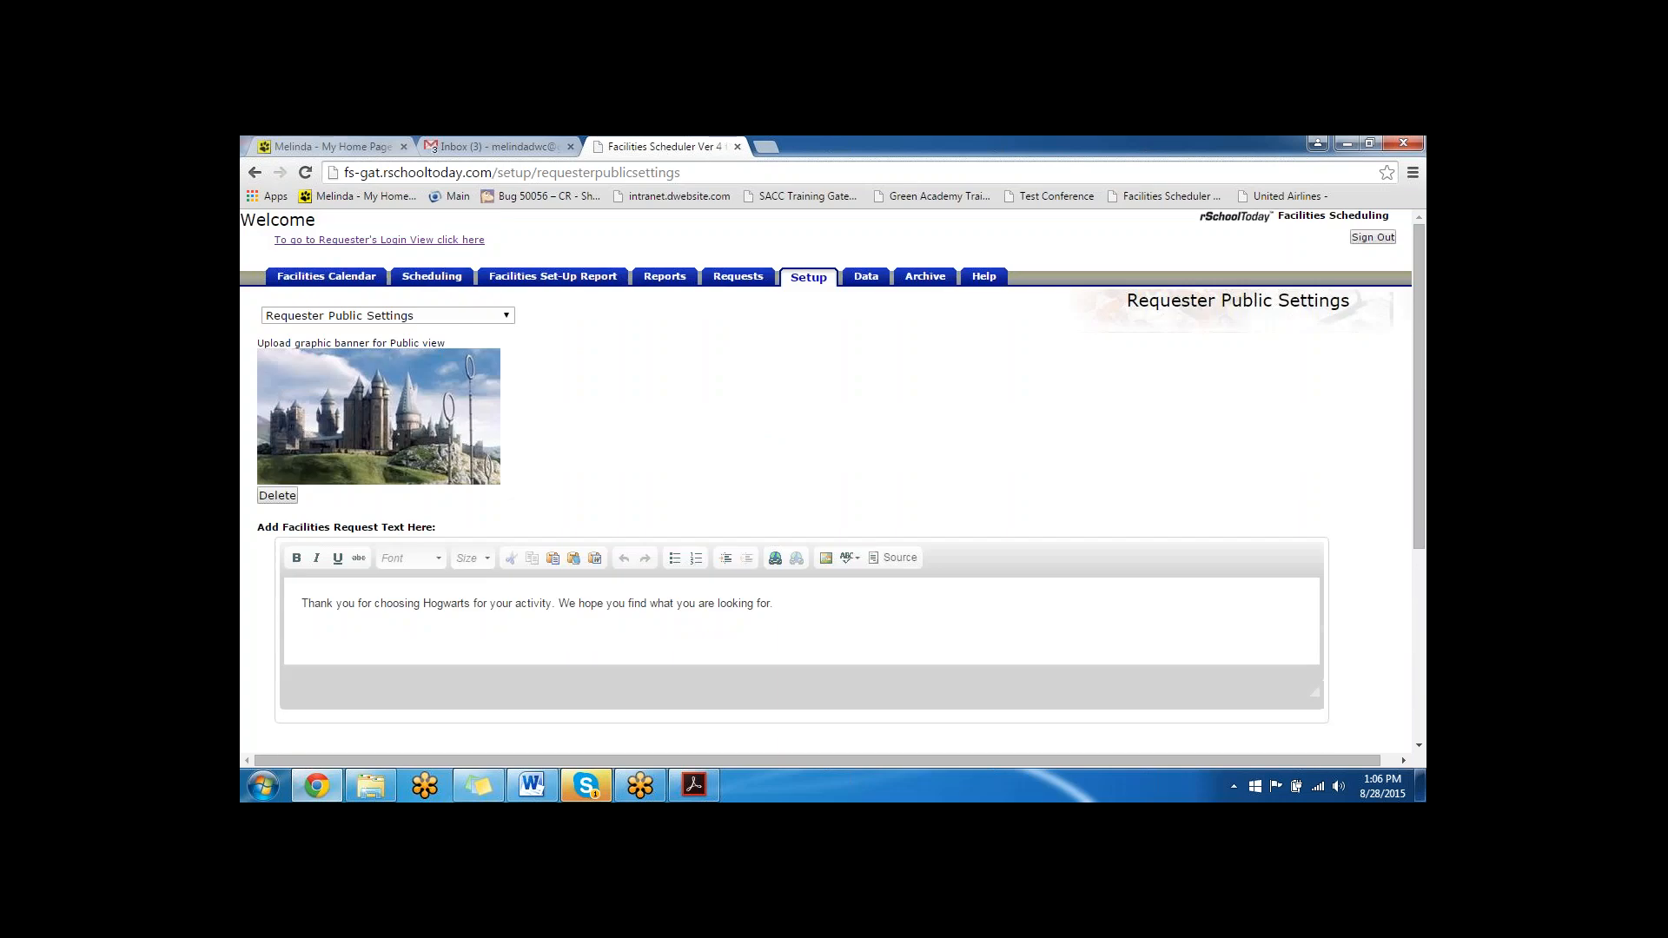
- Open the Facilities Calendar Views & Public Links setup and highlight the public view's Show the "Request a Facility" button option
{"action": "left_click", "coordinate": [451, 318]}
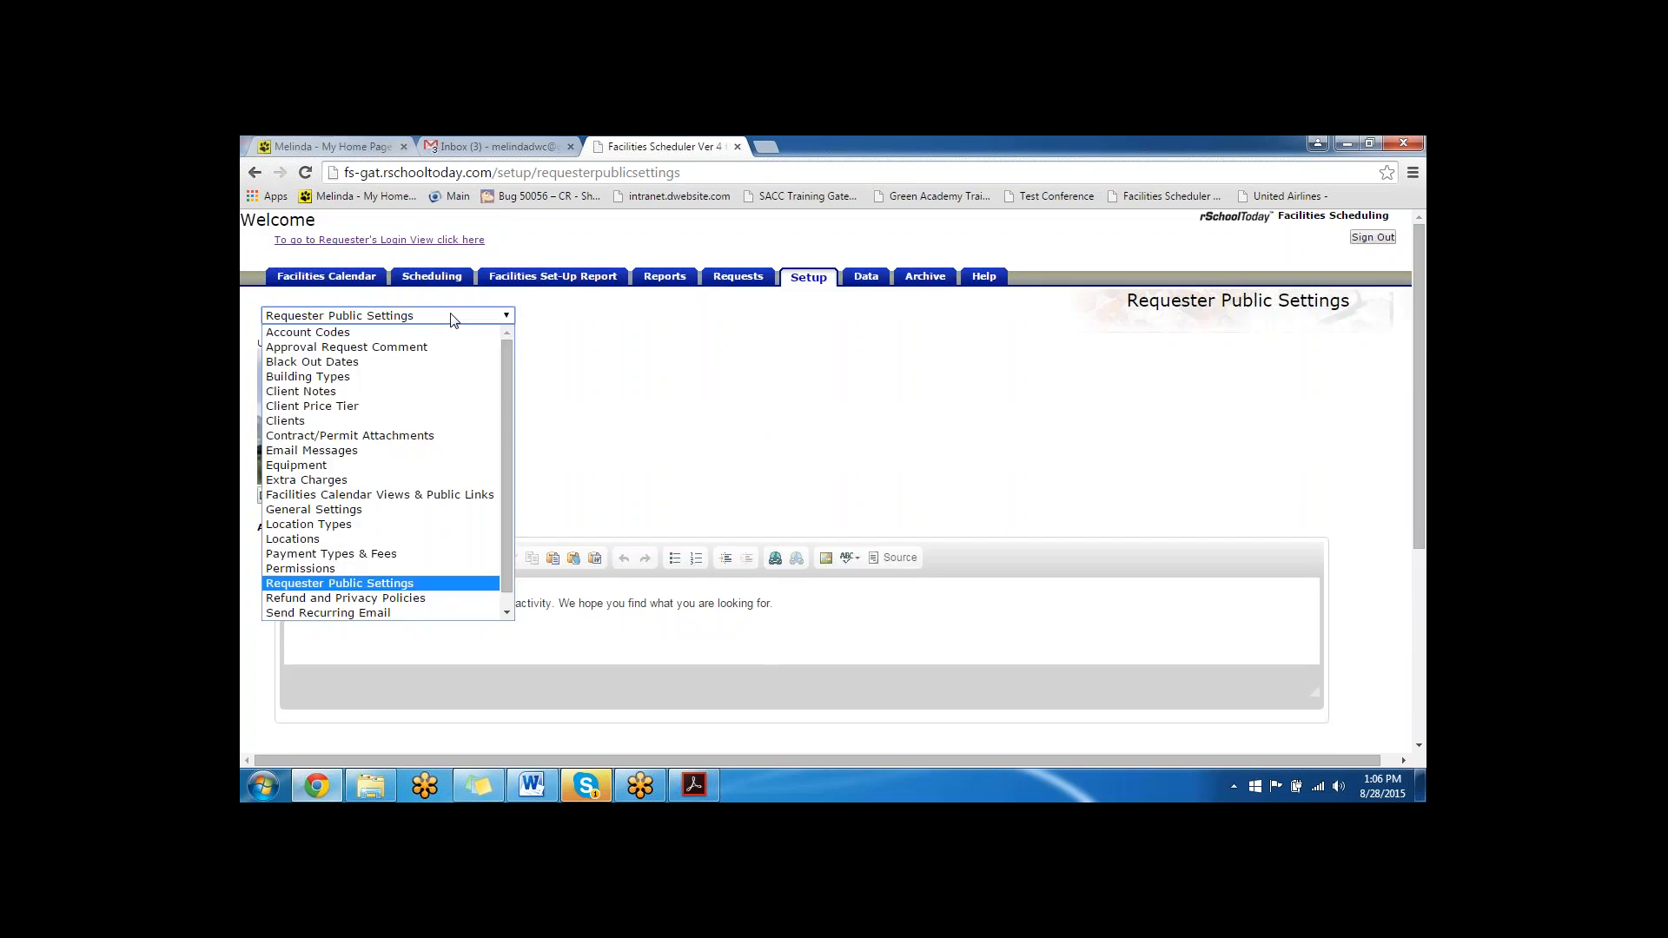
{"action": "left_click", "coordinate": [391, 495]}
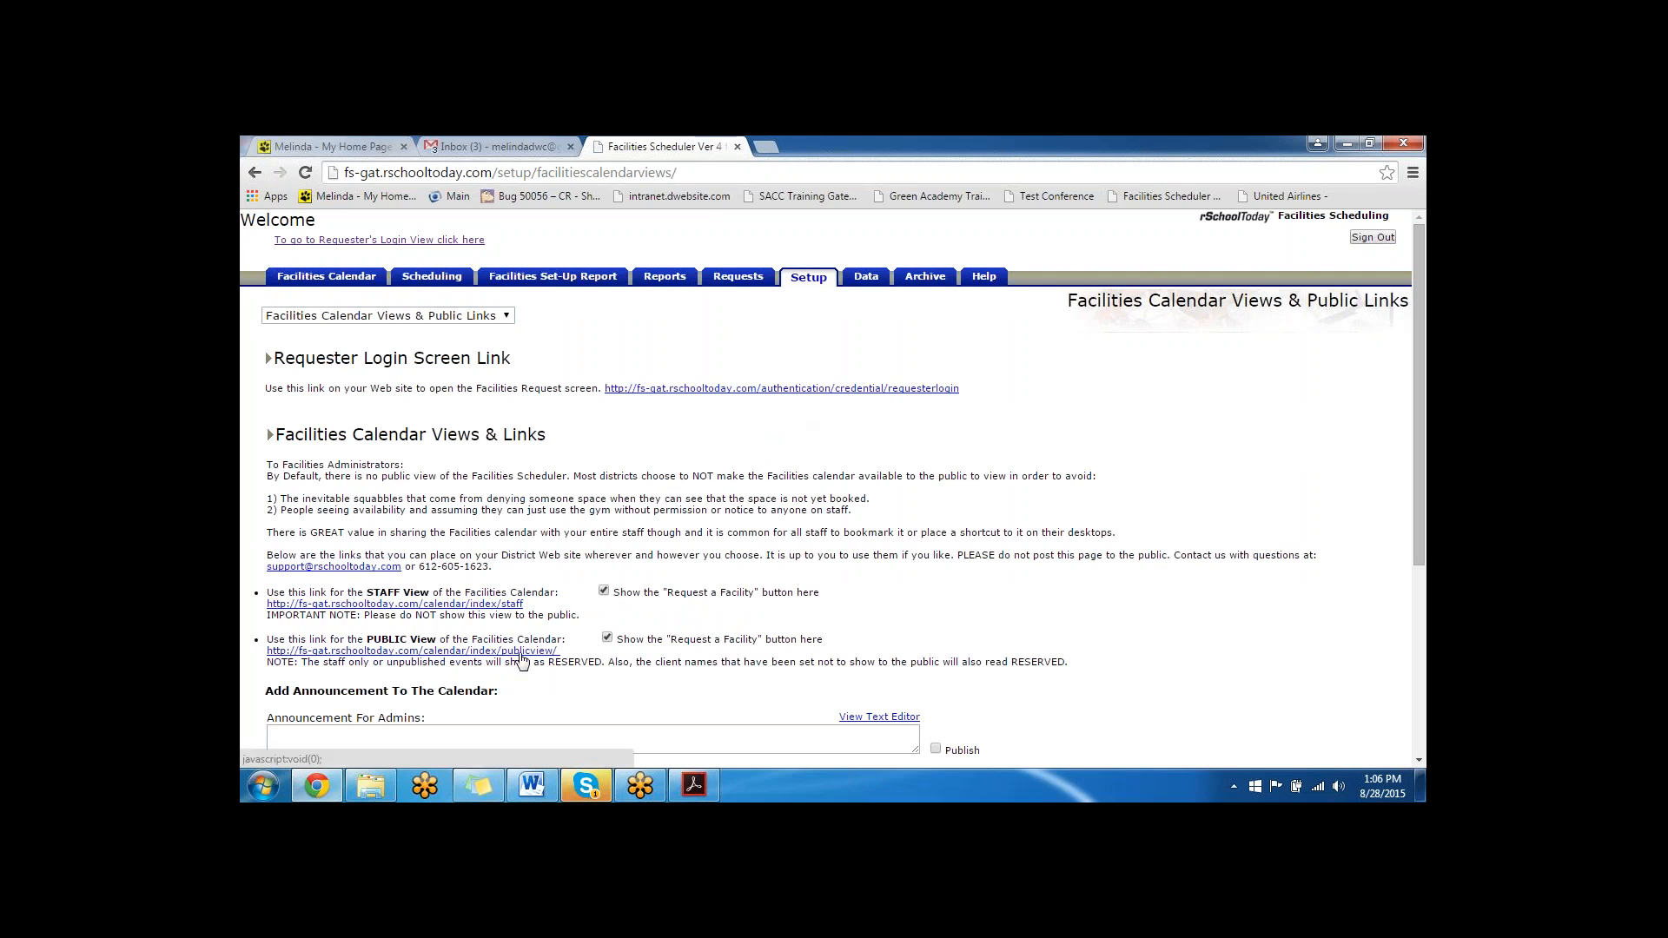
{"action": "left_click_drag", "start_coordinate": [825, 641], "coordinate": [608, 652]}
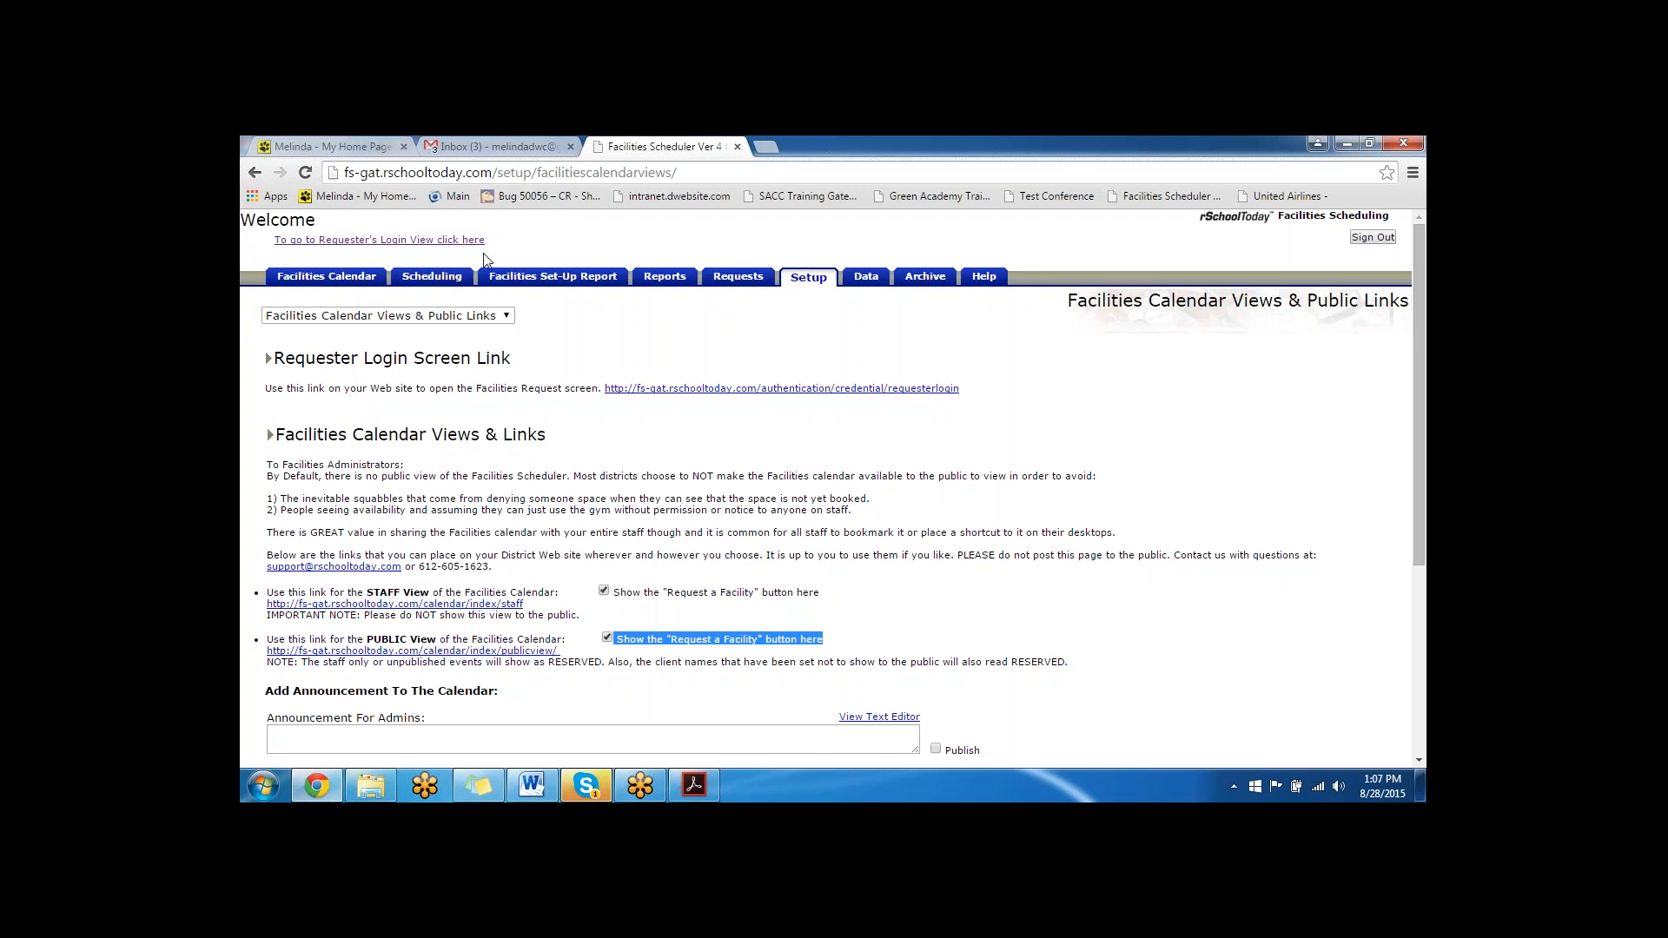
- Log in to the Requester's view with the staff requester's username and password, and decline saving the password in the browser
{"action": "left_click", "coordinate": [417, 241]}
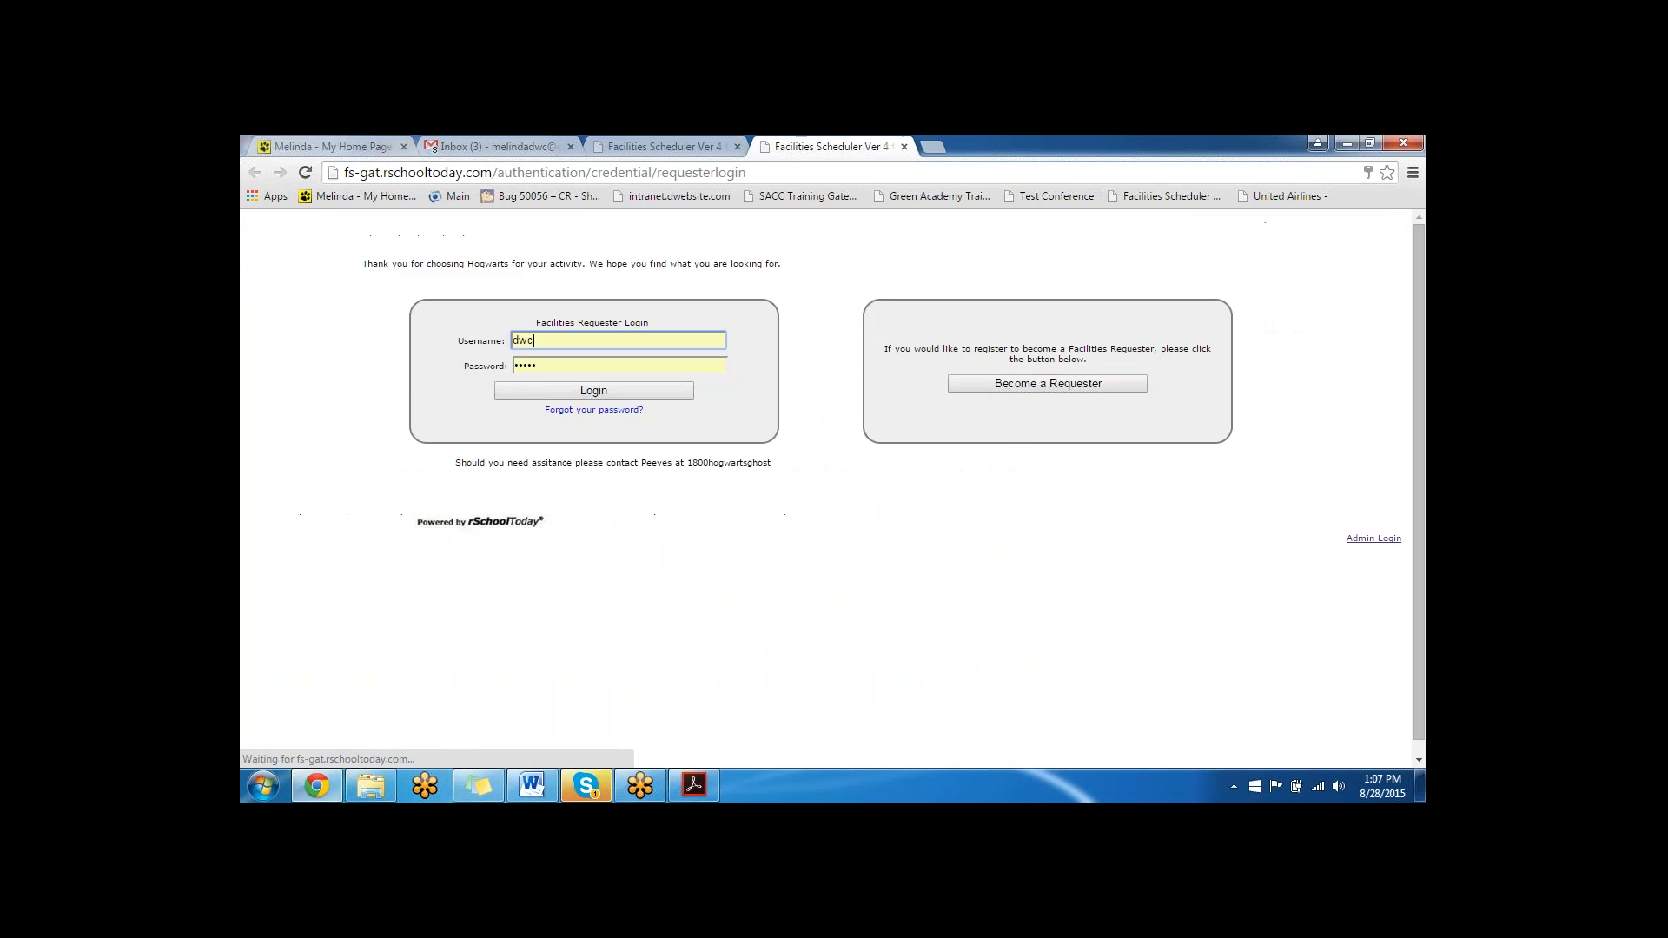
{"action": "double_click", "coordinate": [548, 340]}
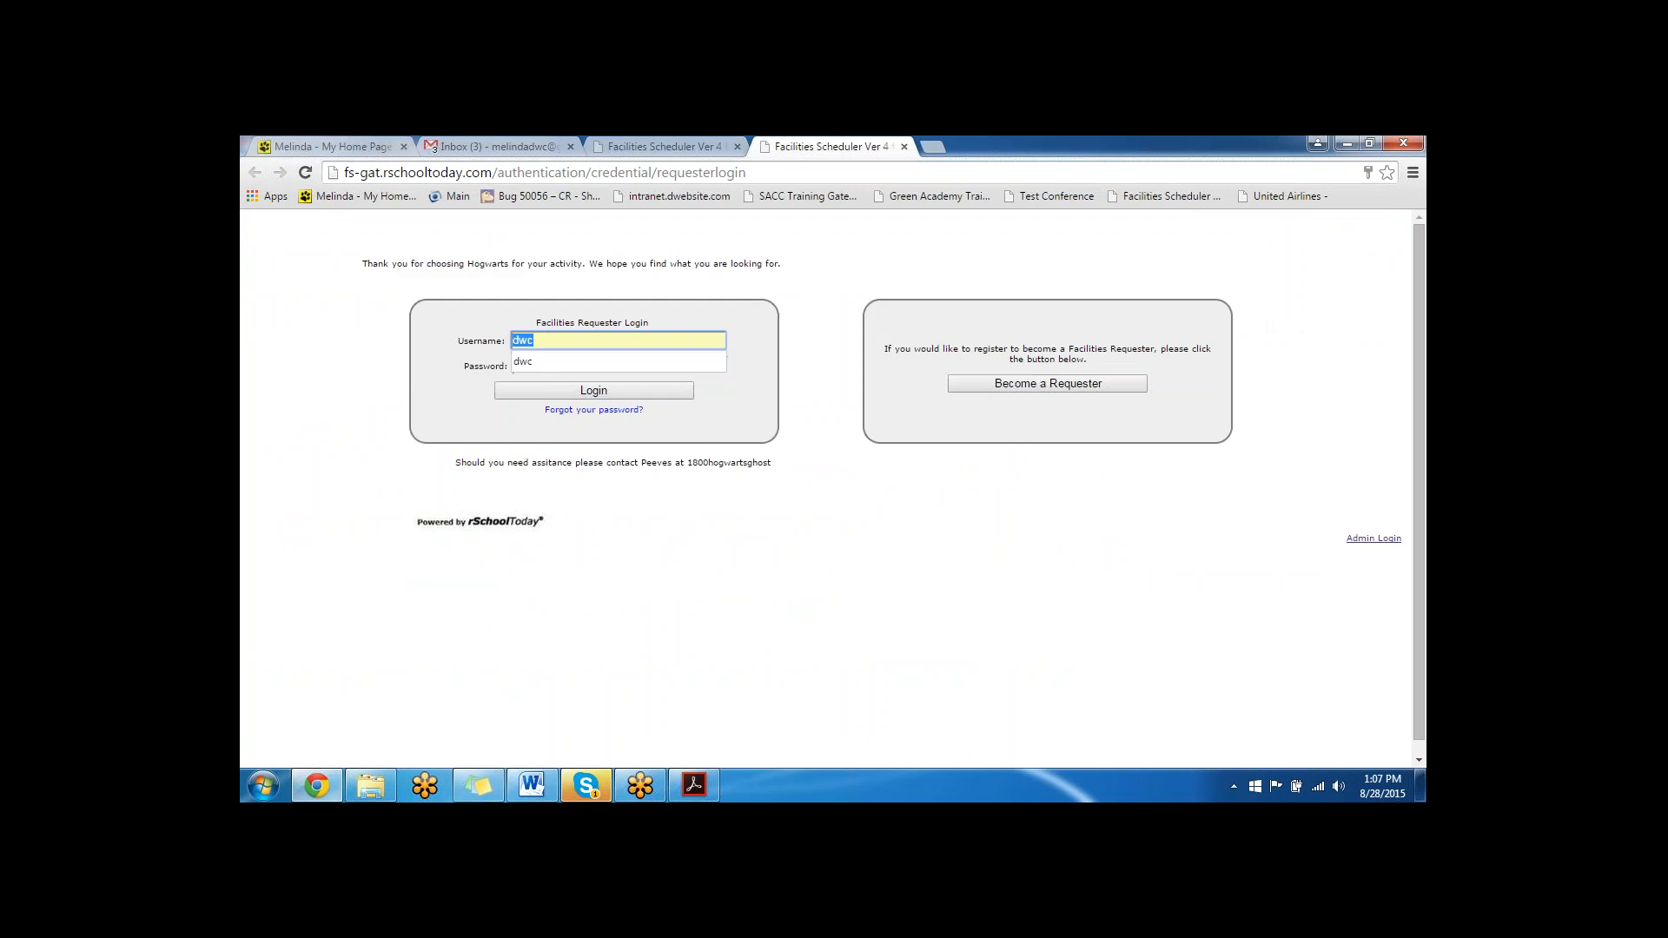
{"action": "type", "text": "melindastaff"}
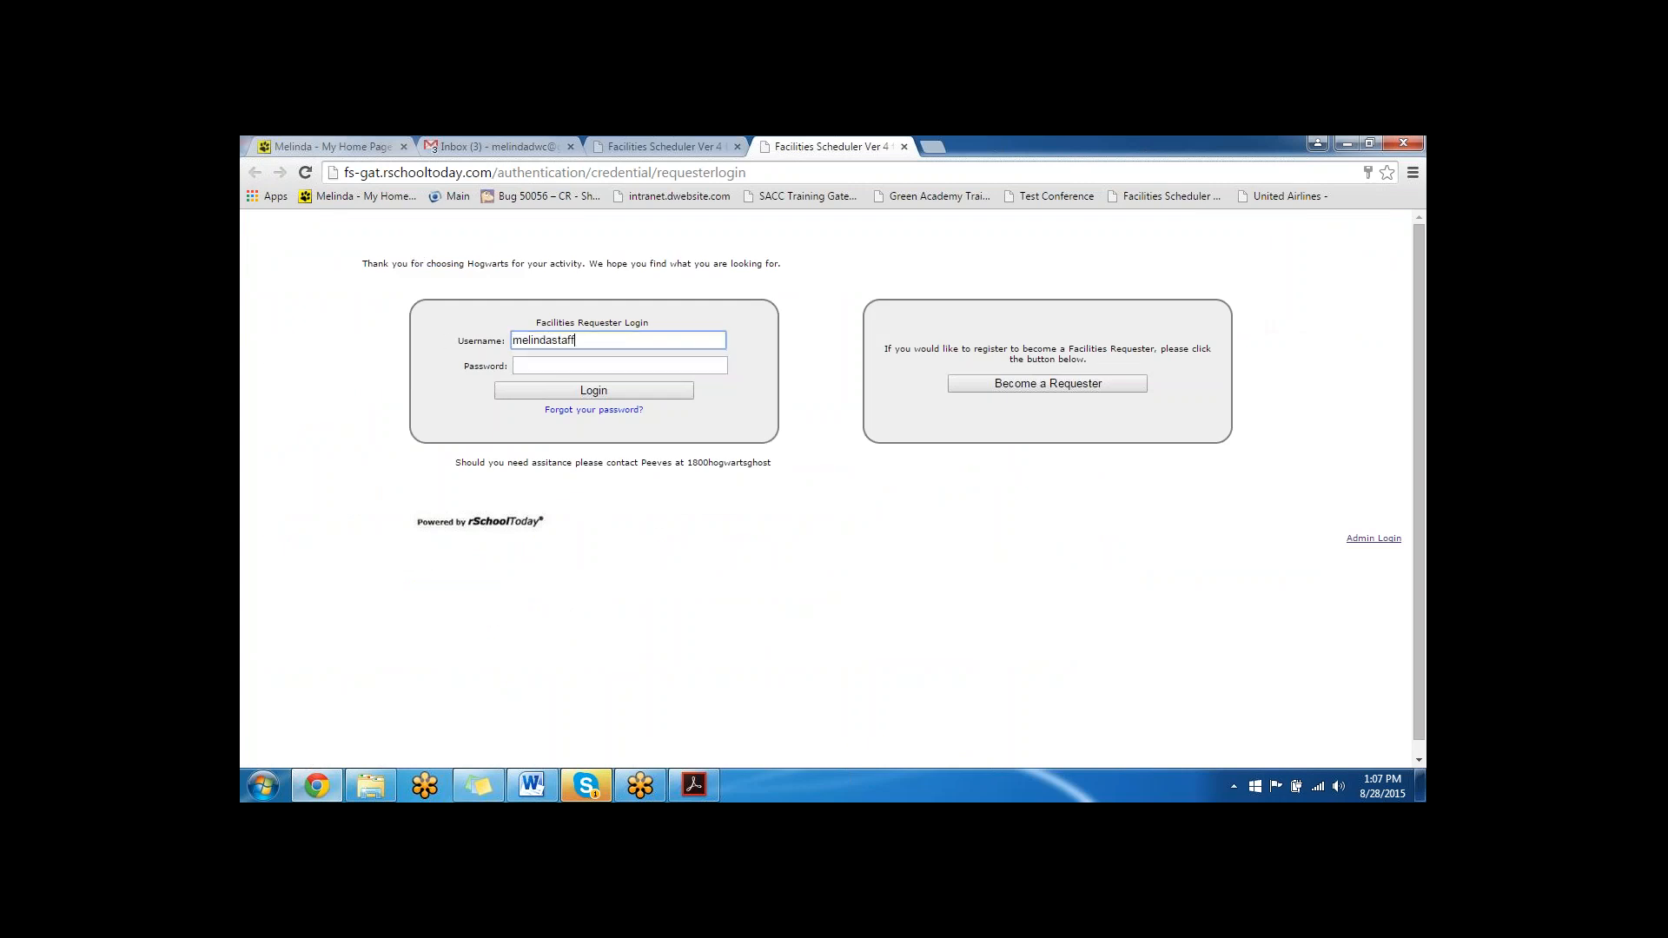
{"action": "key", "text": "Tab"}
{"action": "type", "text": "••••••••••••"}
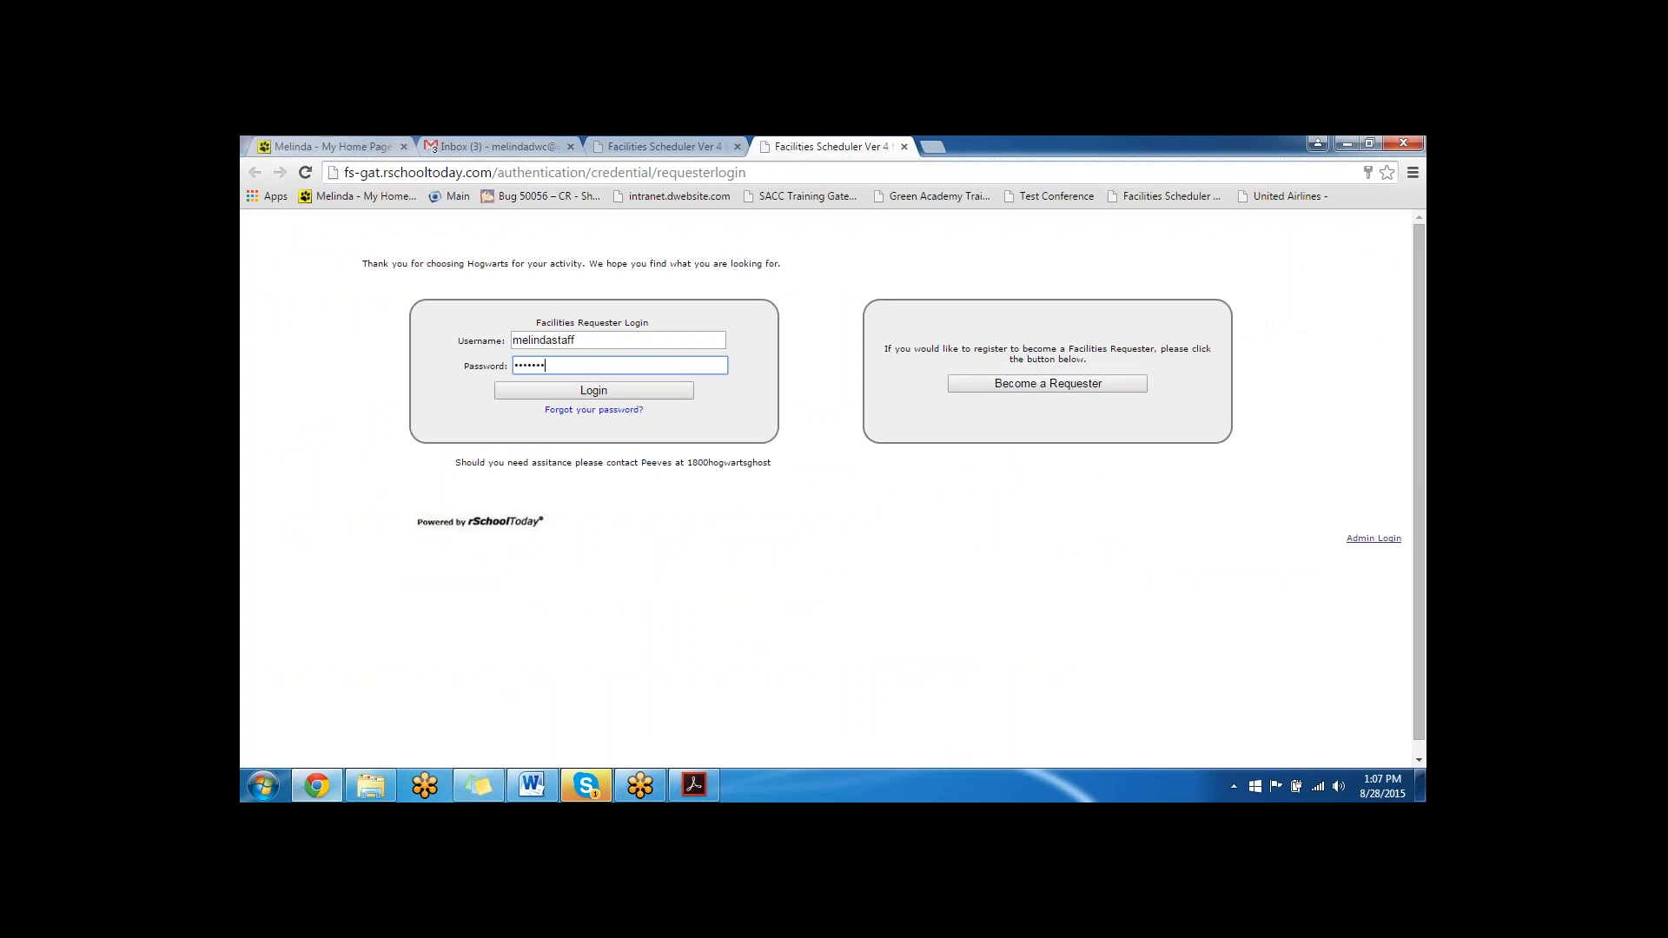
{"action": "left_click", "coordinate": [570, 395]}
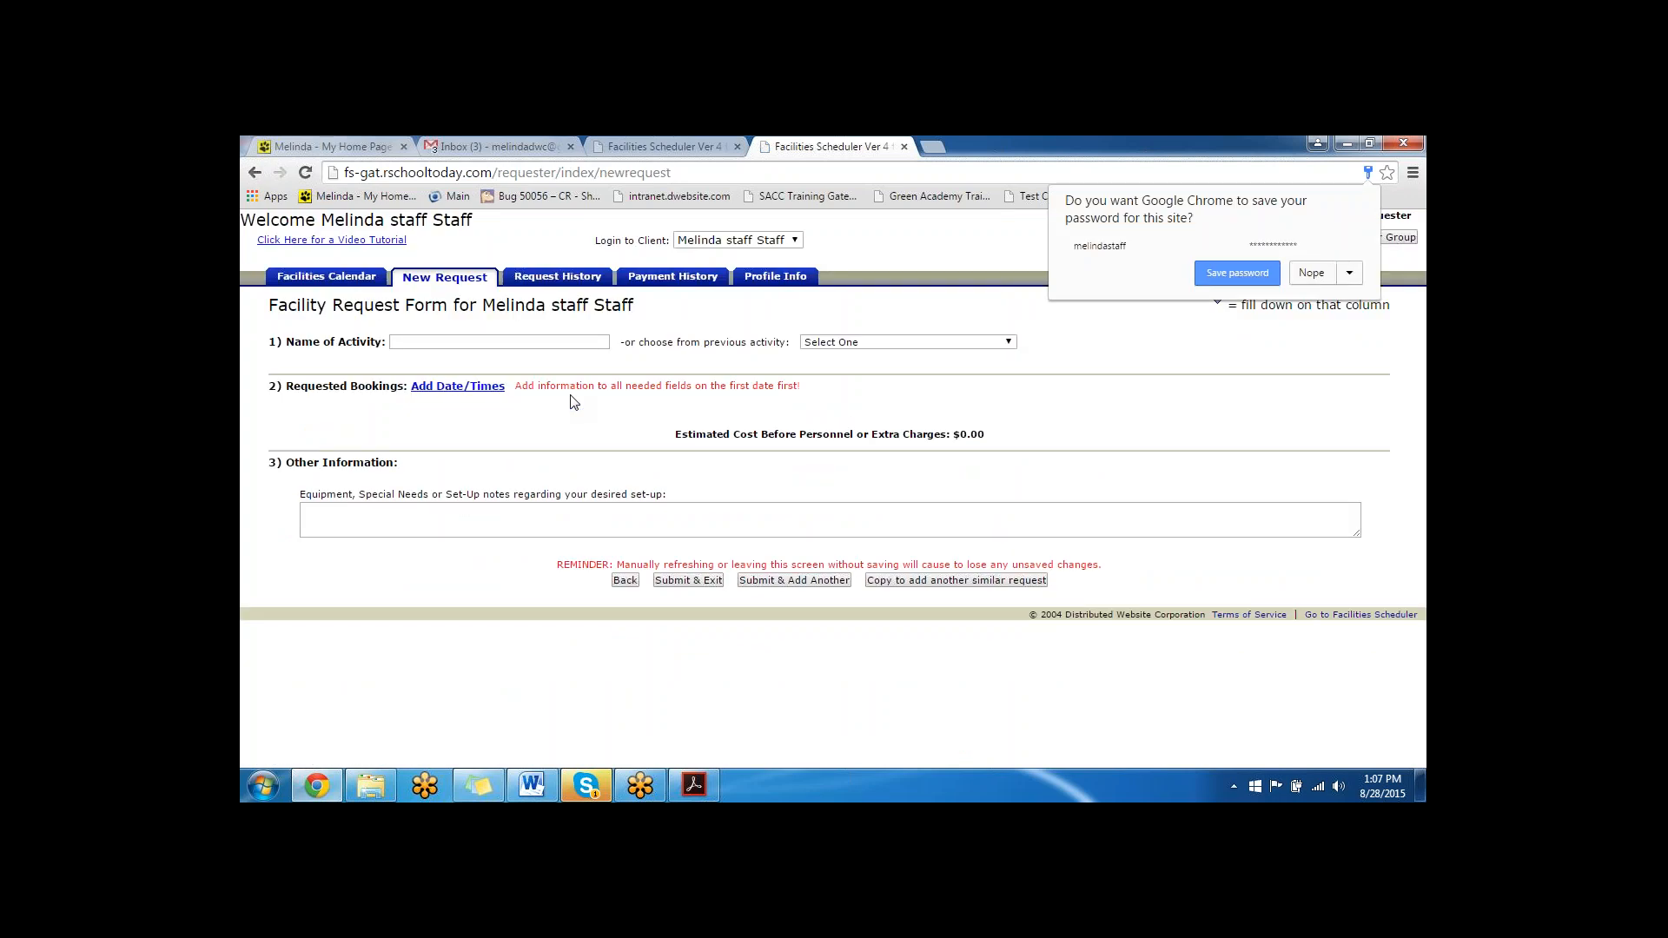
{"action": "left_click", "coordinate": [1304, 273]}
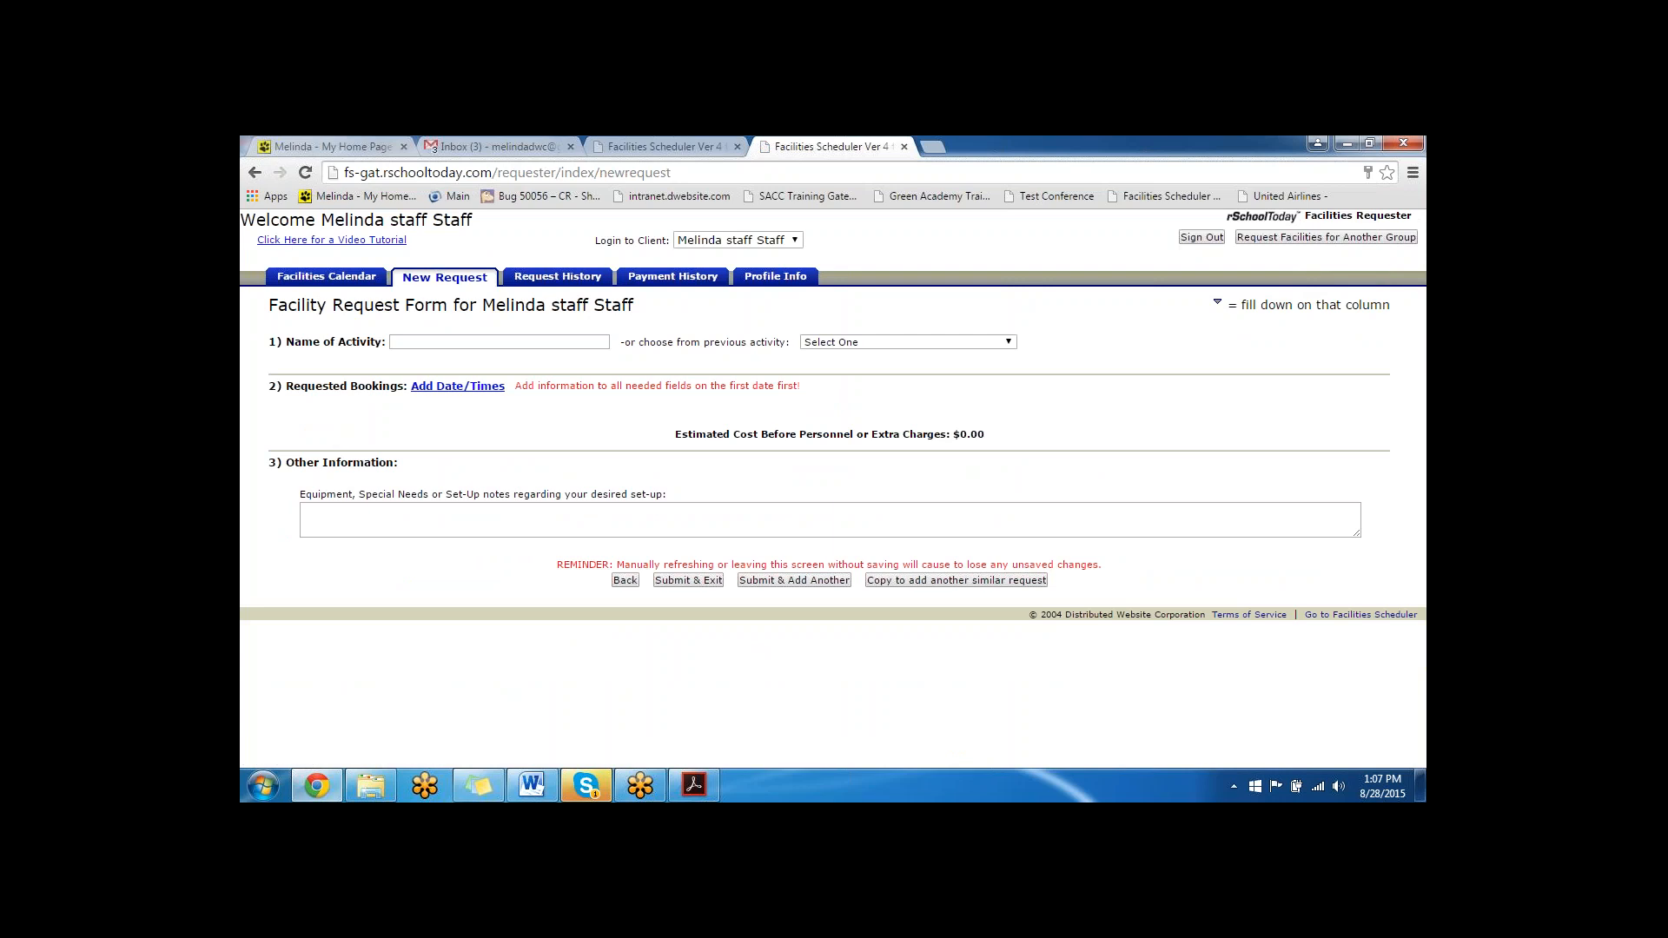
- Check *Hogwarts School for WC&W's availability in the requester's Facilities Calendar, open its Request Facilities form, highlight the client name, and close both windows
{"action": "left_click", "coordinate": [345, 279]}
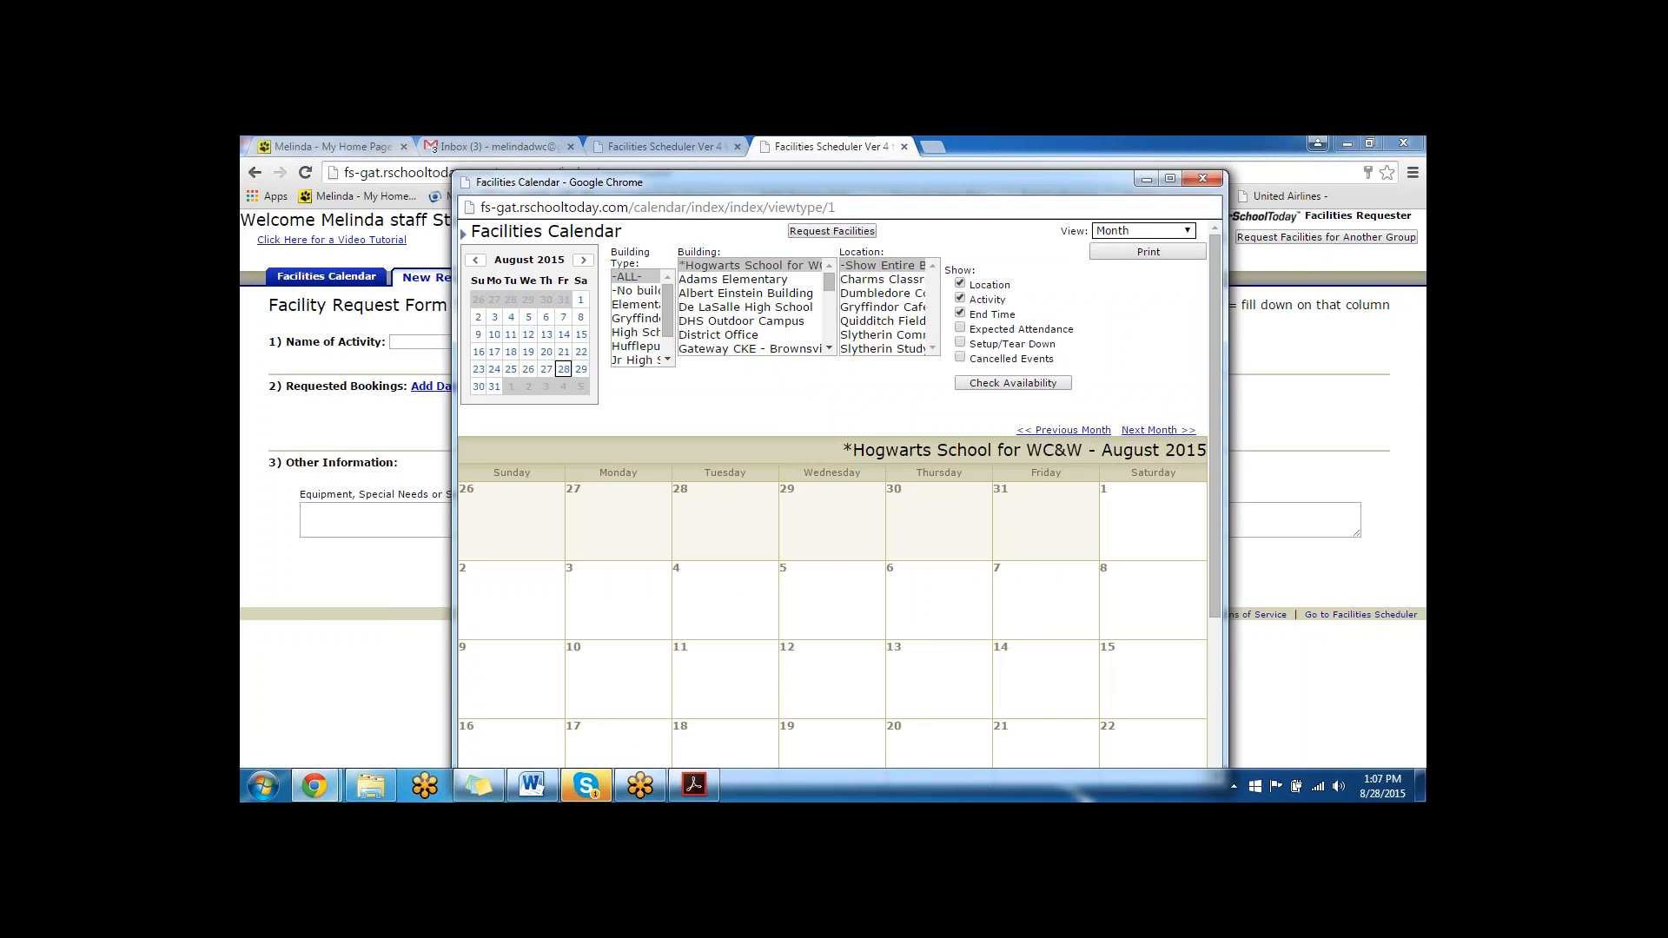
{"action": "left_click", "coordinate": [1014, 385]}
{"action": "left_click", "coordinate": [831, 231]}
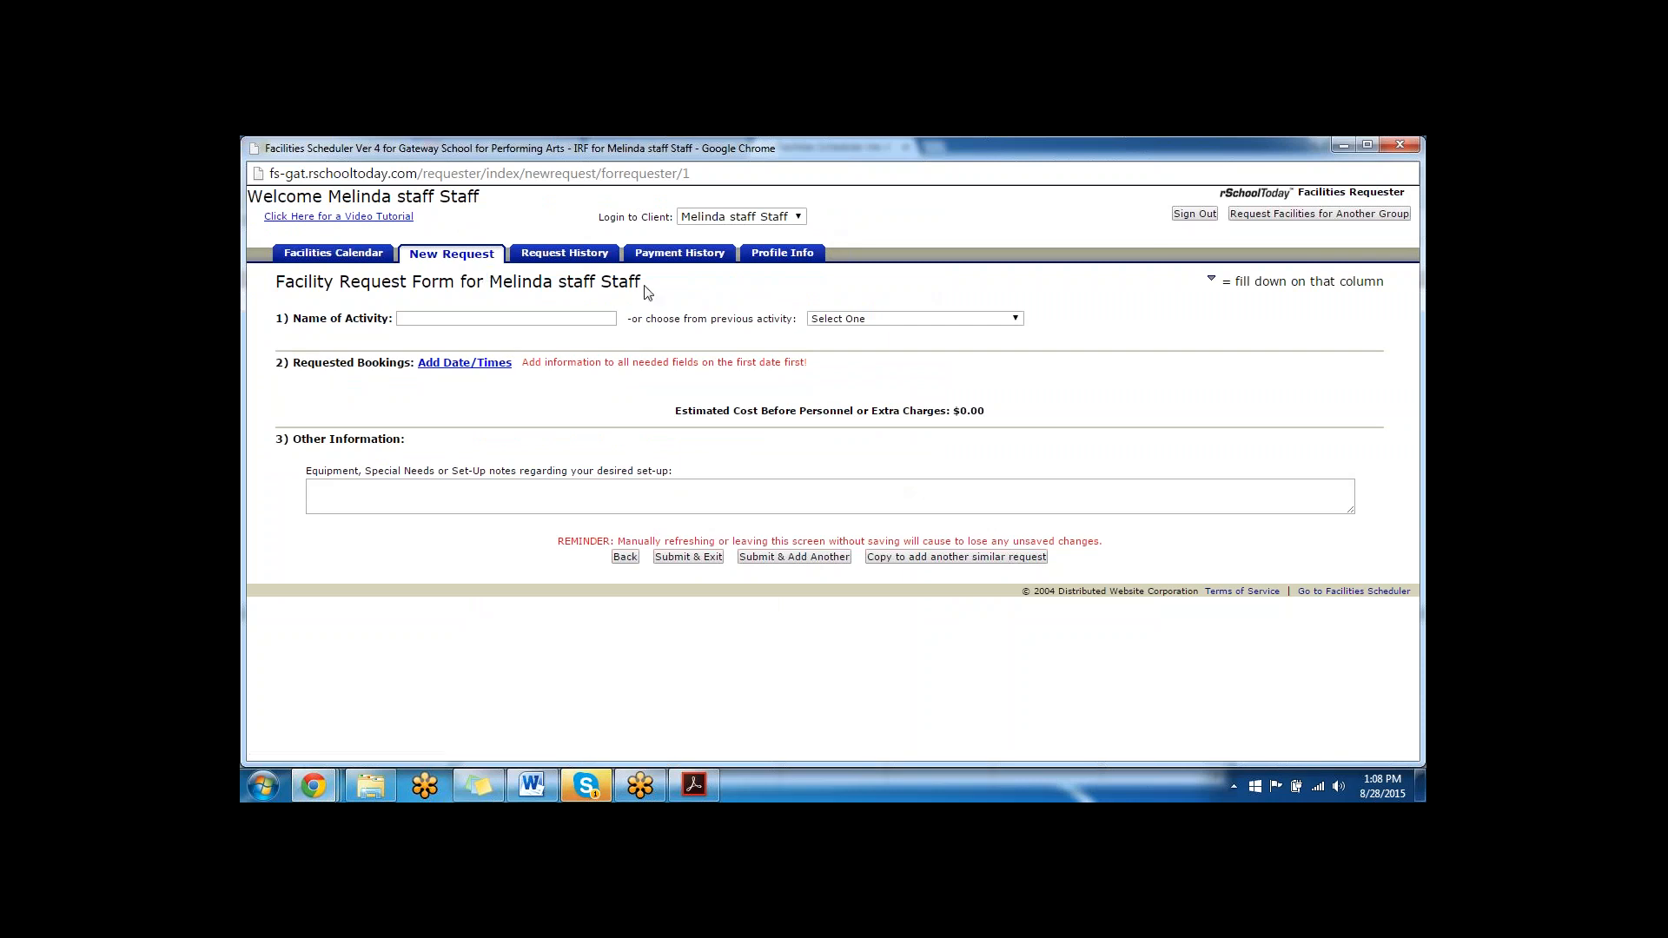
{"action": "left_click_drag", "start_coordinate": [646, 292], "coordinate": [492, 291]}
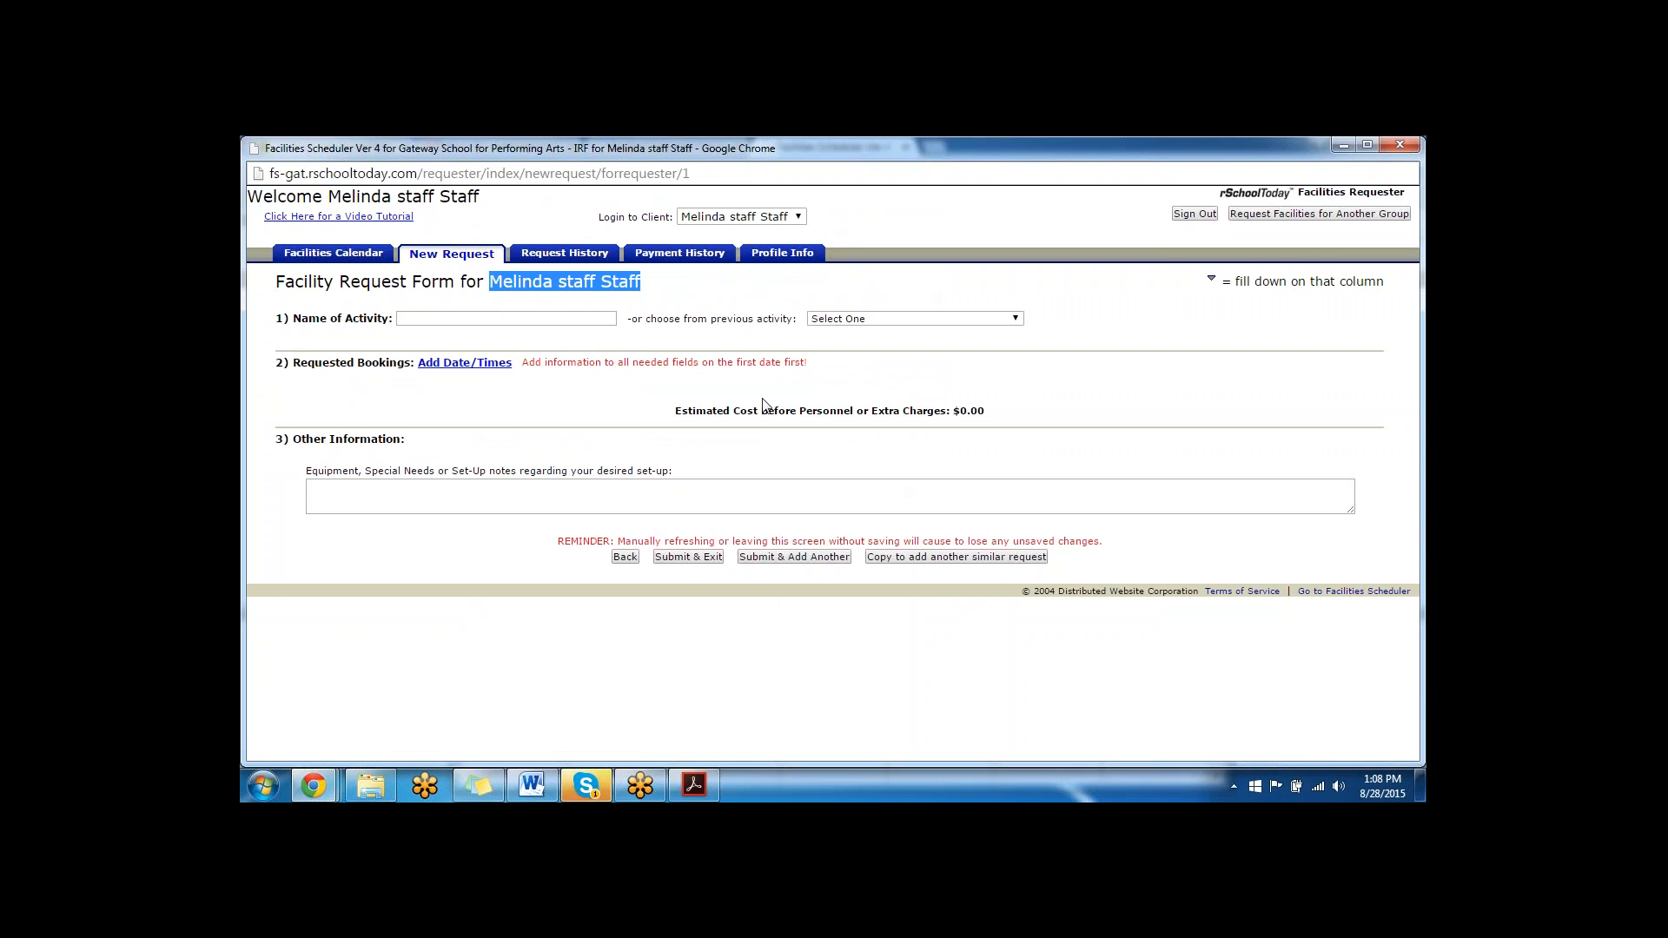
{"action": "left_click", "coordinate": [1402, 144]}
{"action": "left_click", "coordinate": [1203, 179]}
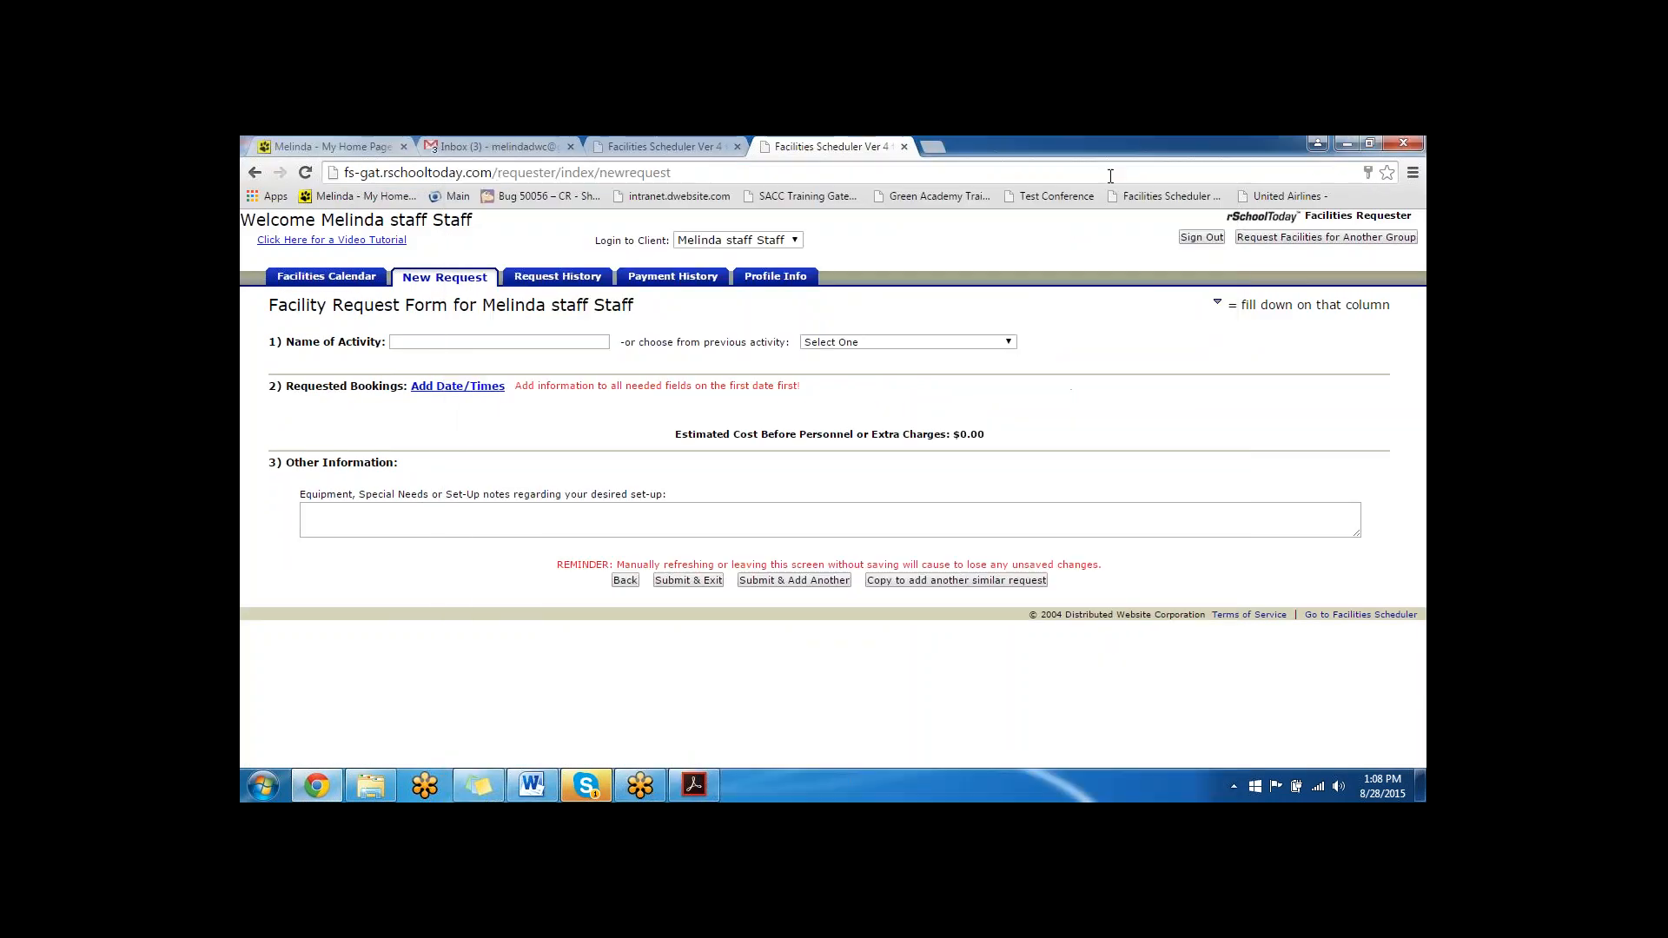